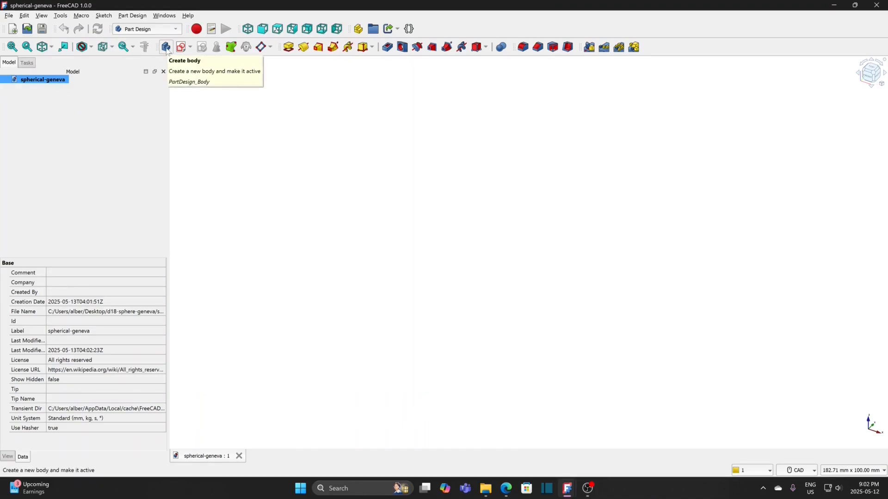
# Step: Create a new body in the document and rename it
pyautogui.click(166, 47)
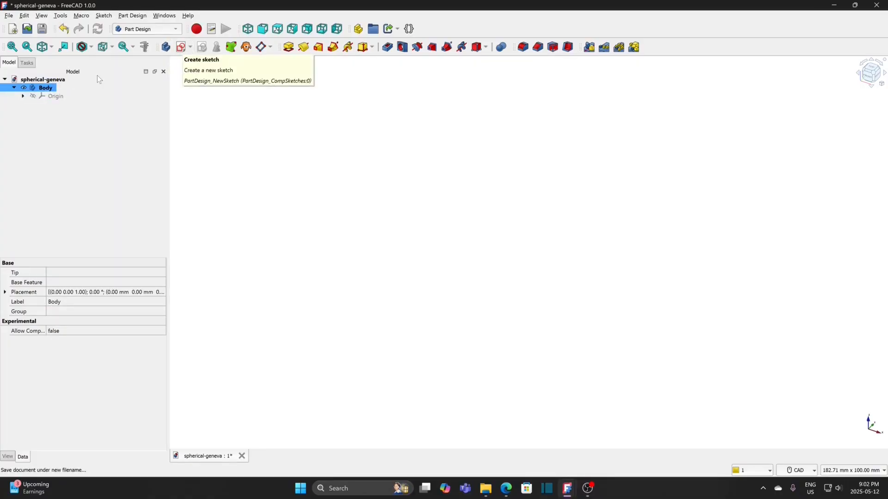
pyautogui.rightClick(52, 89)
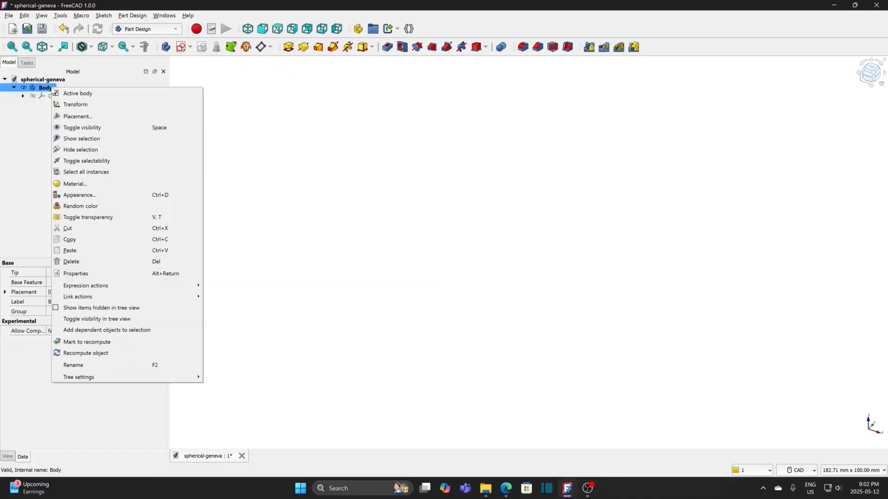
pyautogui.click(84, 365)
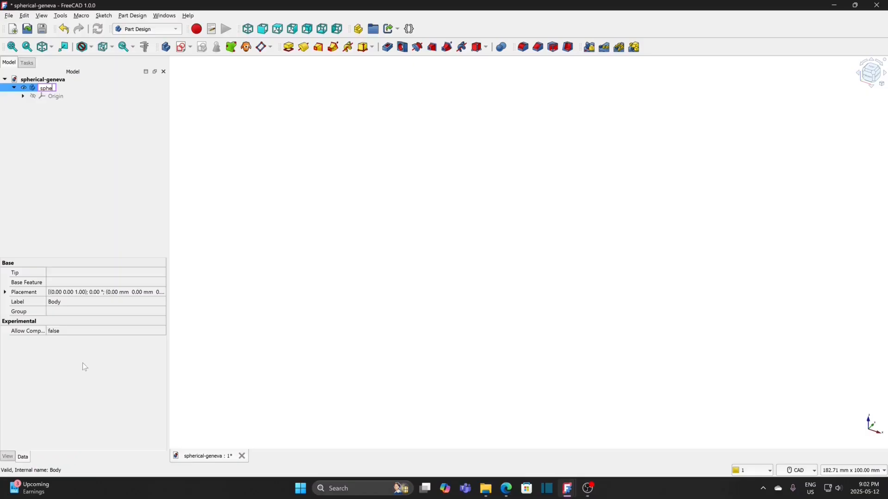
pyautogui.press('Return')
# Step: Start a new sketch on the body's XY-plane
pyautogui.click(181, 47)
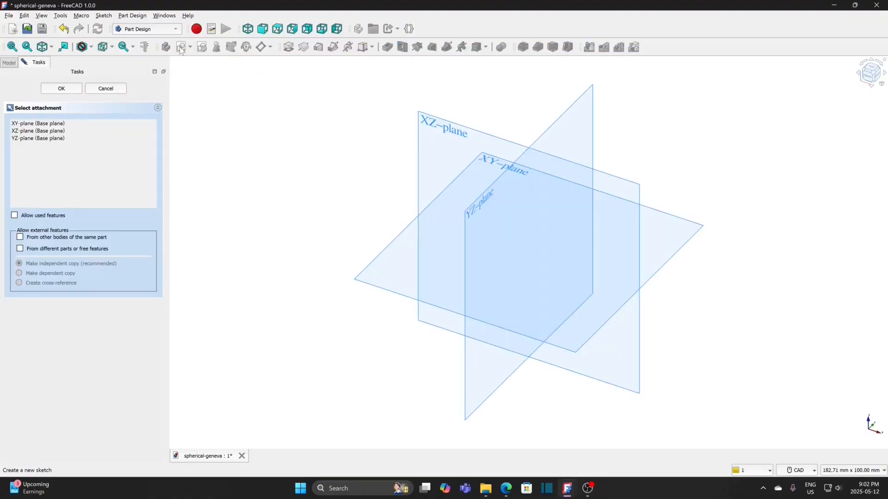
pyautogui.click(46, 123)
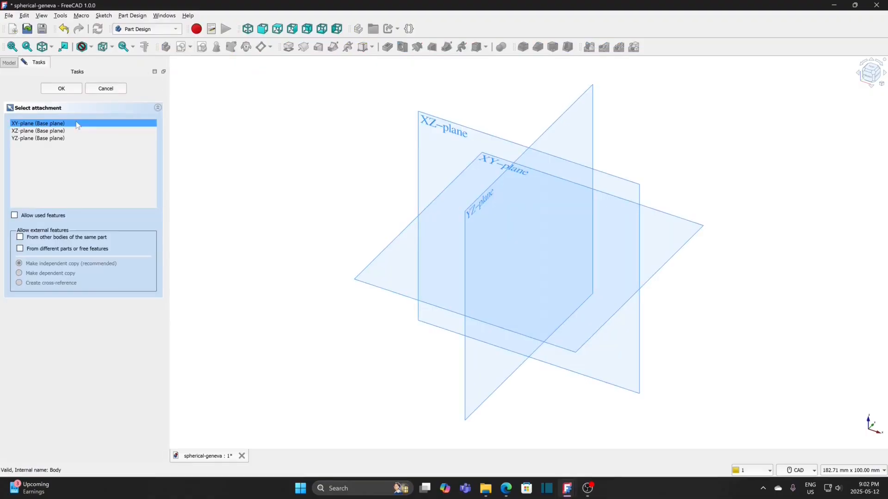
pyautogui.click(61, 89)
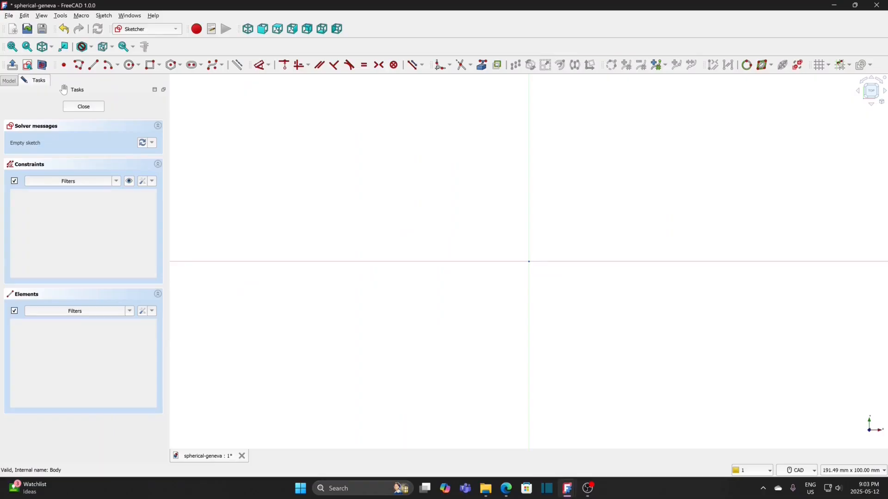
# Step: Sketch an arc centred on the vertical axis about 38 mm above the origin, radius about 36 mm, sweeping about 68° downward from horizontal
pyautogui.click(110, 67)
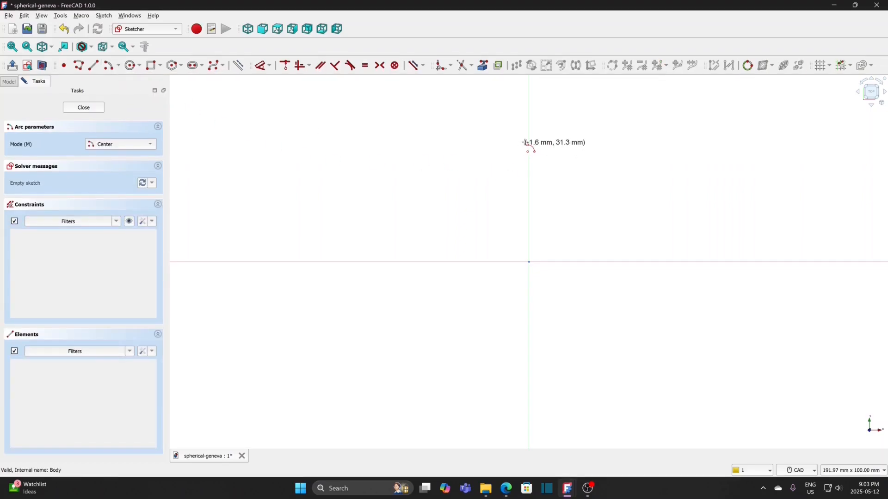
pyautogui.moveTo(574, 151); pyautogui.dragTo(448, 190, button='middle')
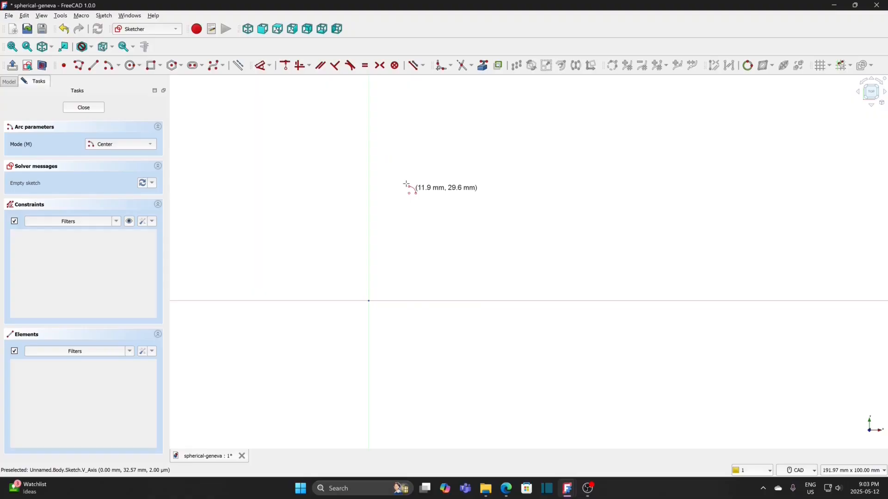
pyautogui.click(369, 159)
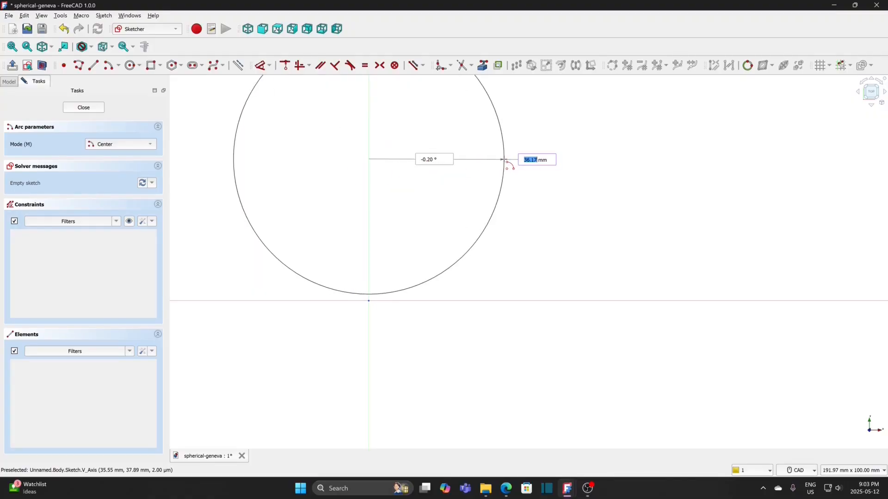
pyautogui.click(504, 159)
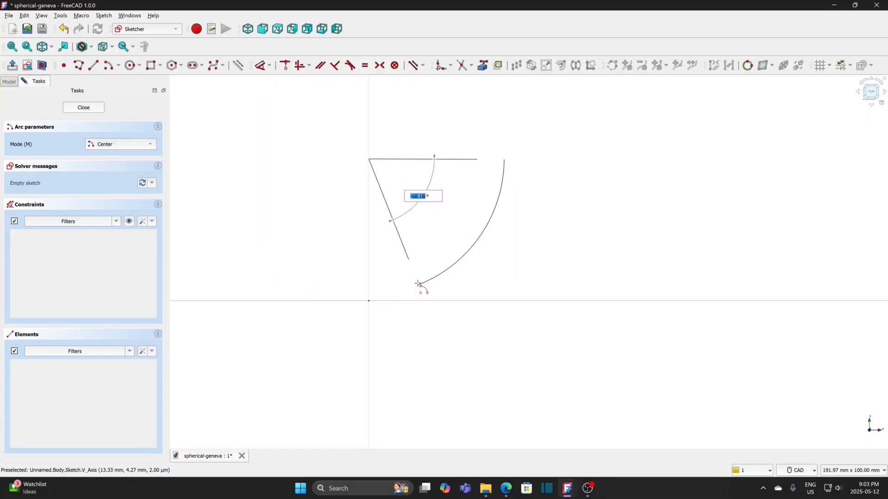
pyautogui.click(418, 284)
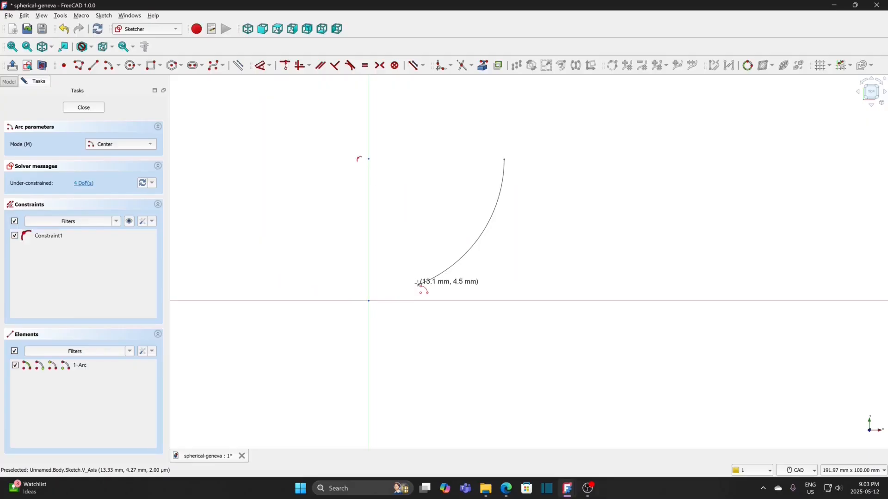
# Step: Sketch a smaller inner arc sharing the first arc's centre, with a radius of about 28.5 mm and a similar downward sweep
pyautogui.click(369, 159)
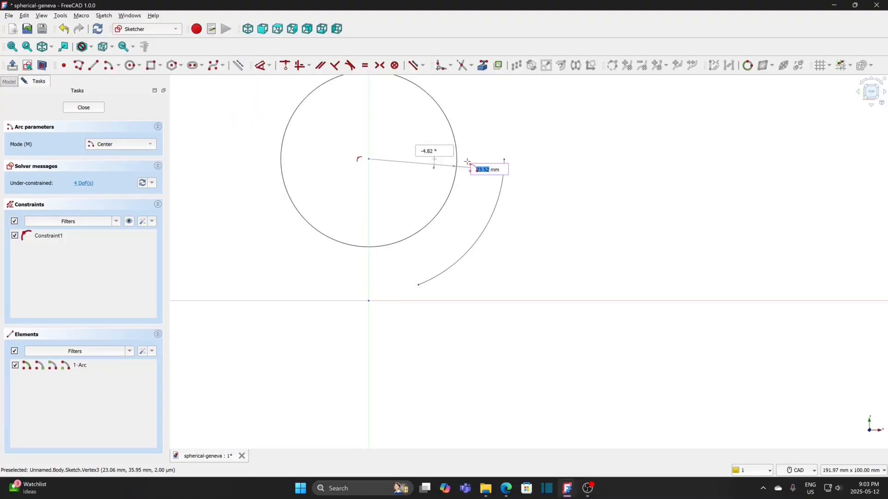
pyautogui.click(476, 170)
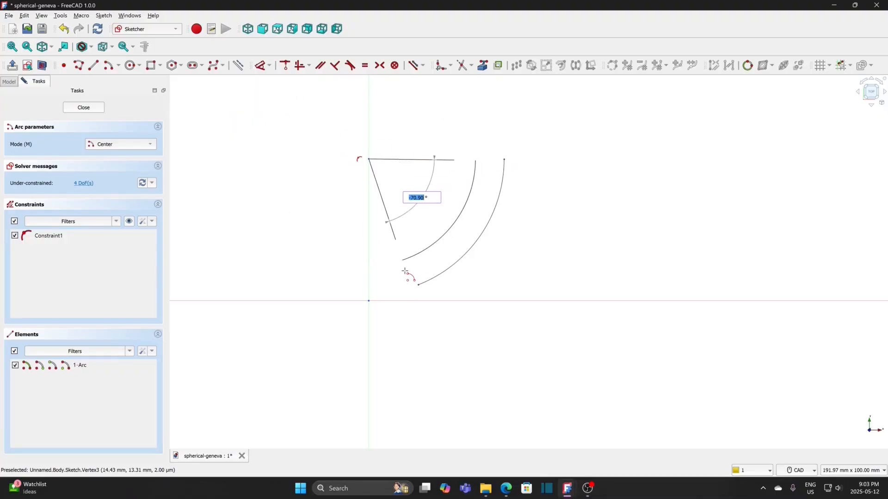
pyautogui.click(390, 271)
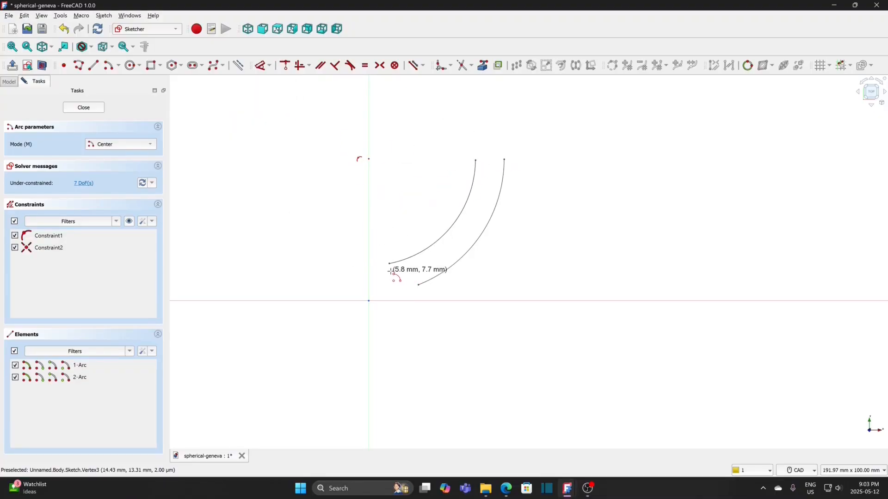
pyautogui.press('Escape')
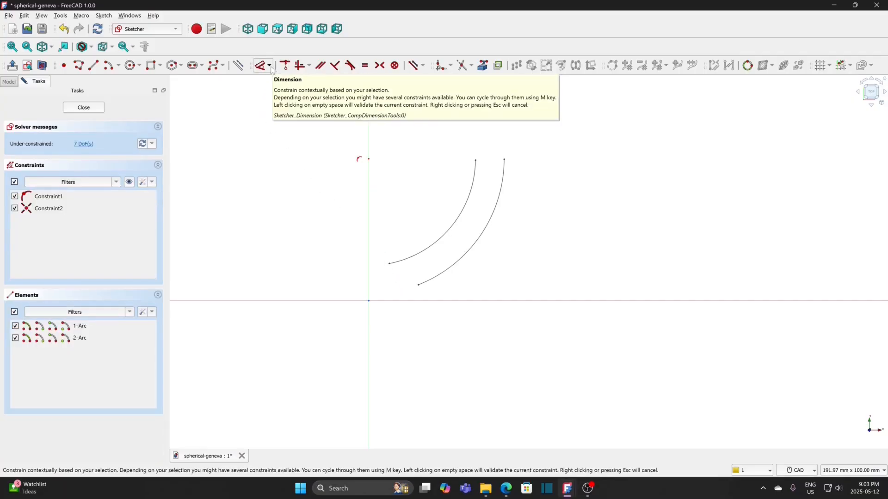
# Step: Connect the upper endpoints of the two arcs with a horizontal line
pyautogui.click(93, 65)
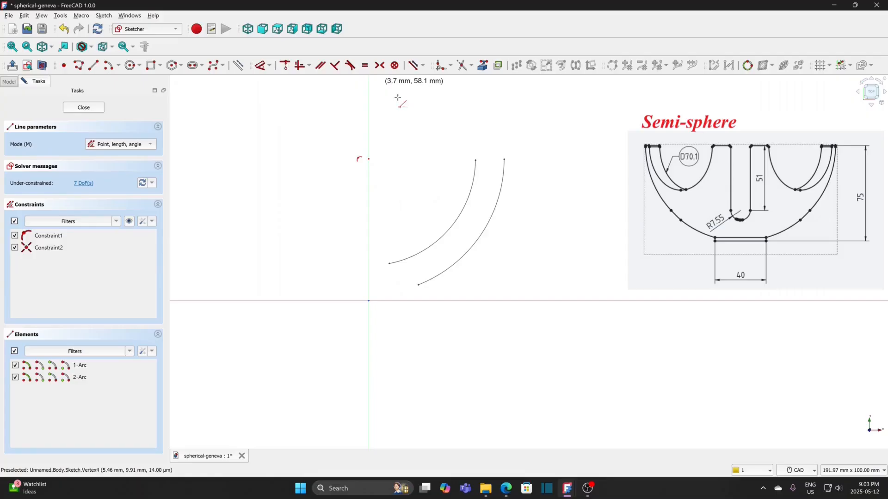
pyautogui.click(476, 160)
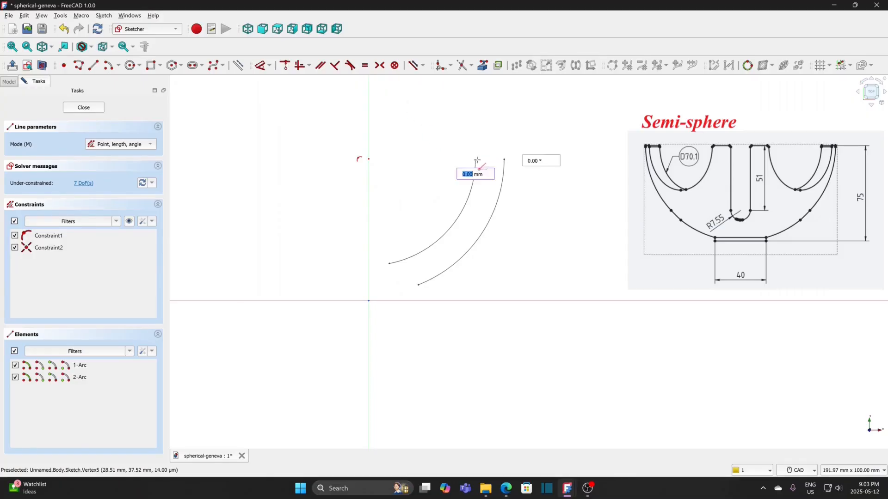
pyautogui.click(505, 160)
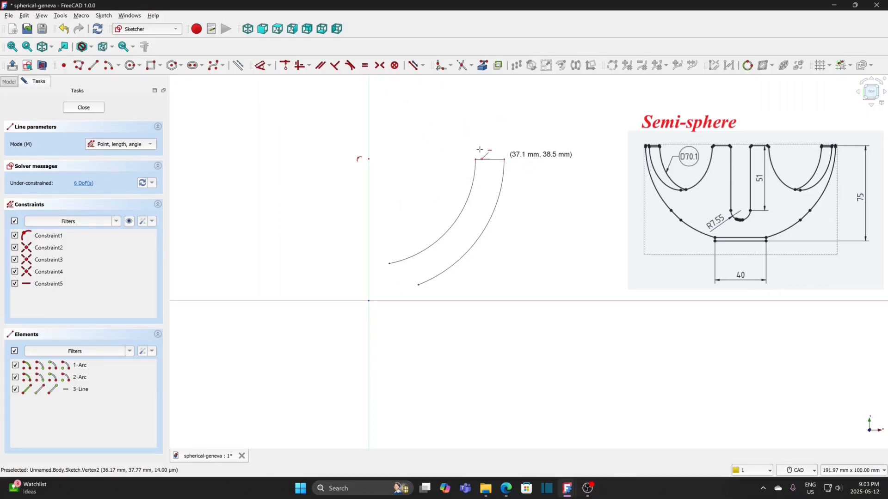
pyautogui.press('Escape')
# Step: Constrain the inner arc's radius to 65 mm and the outer arc's radius to 75 mm
pyautogui.click(270, 65)
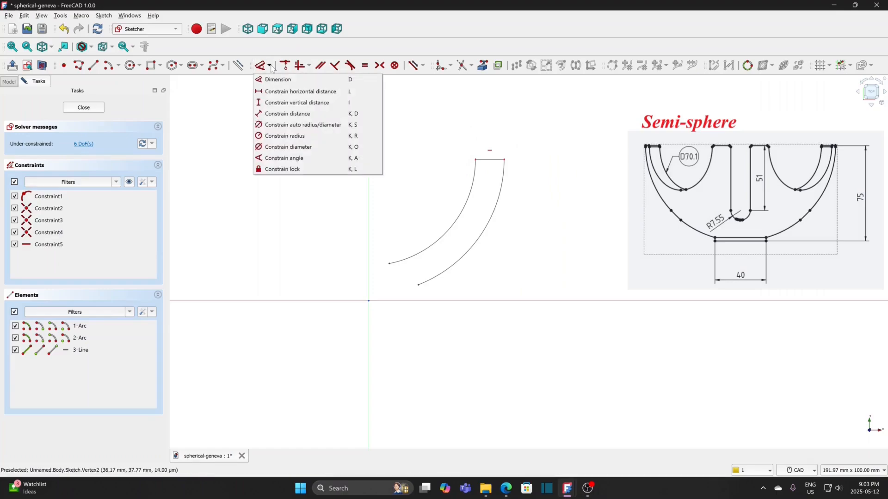
pyautogui.click(299, 137)
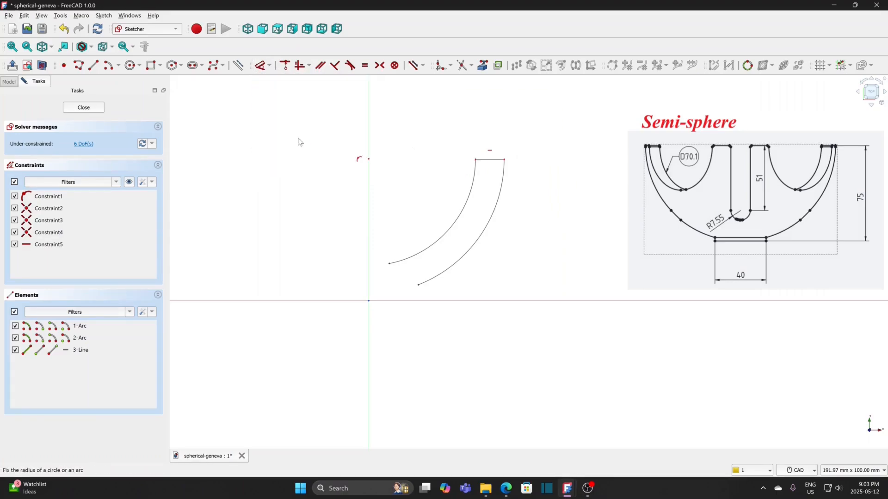
pyautogui.click(483, 232)
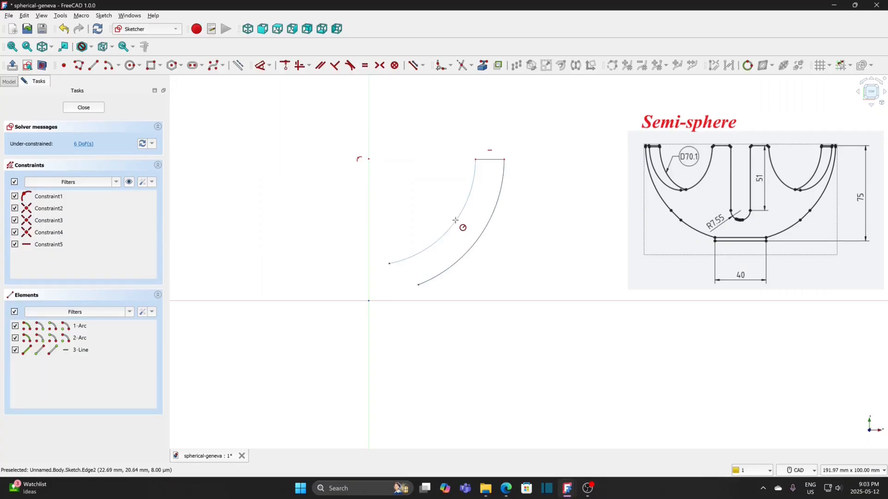
pyautogui.click(456, 225)
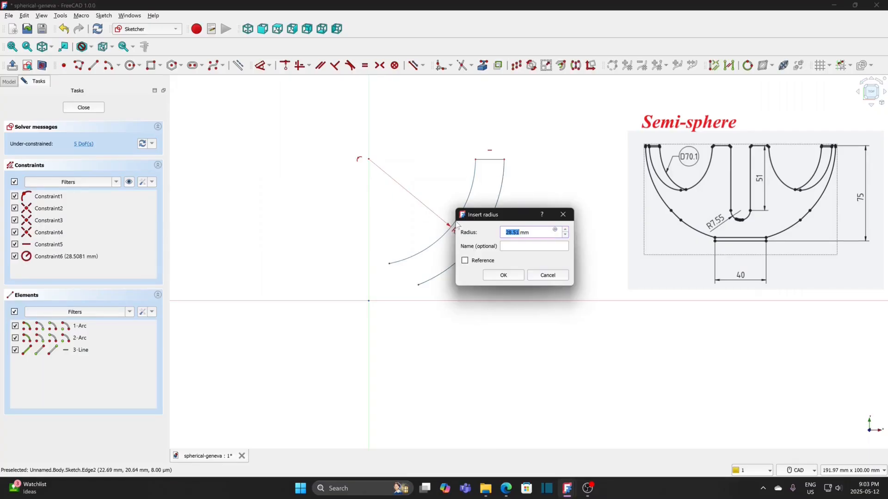
pyautogui.write('65')
pyautogui.click(505, 276)
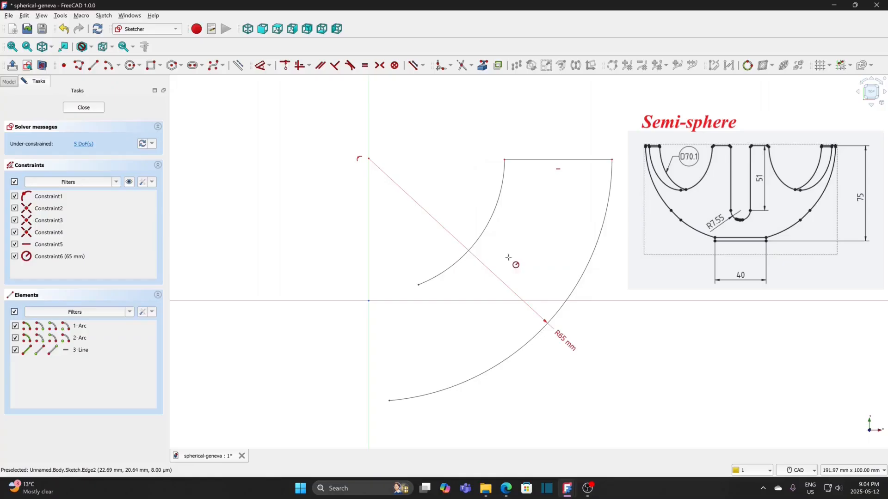
pyautogui.click(480, 235)
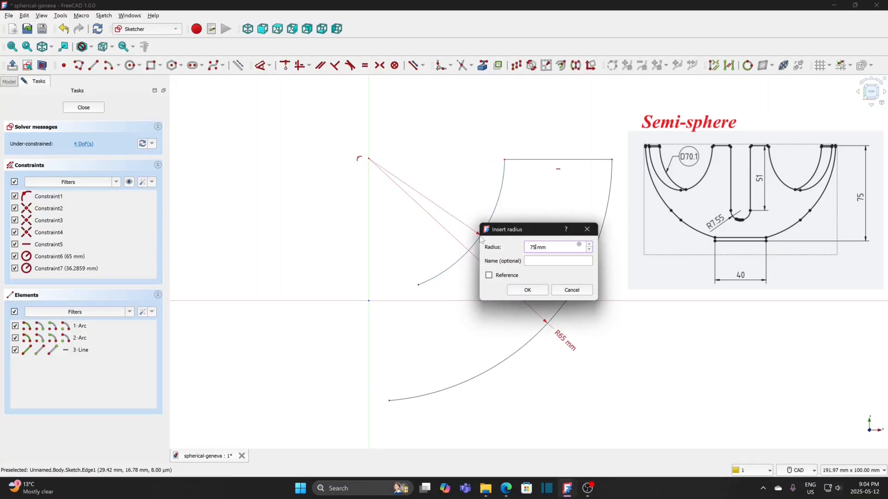
pyautogui.click(525, 290)
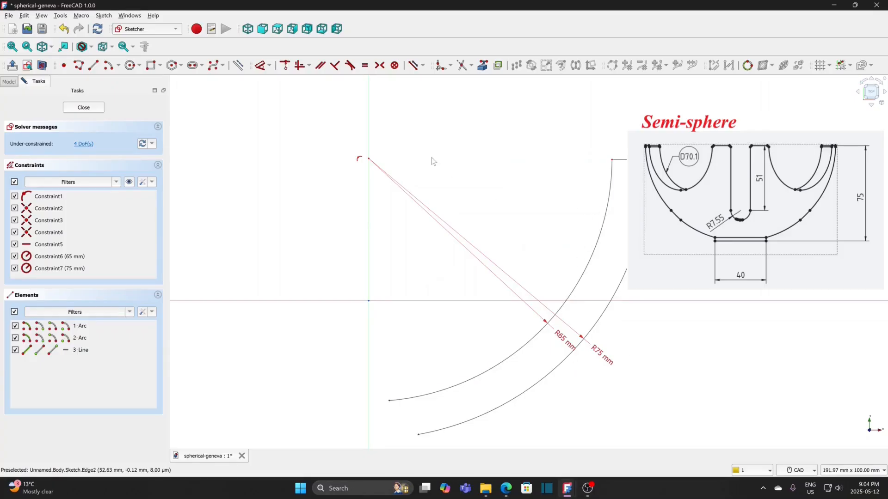
# Step: Move the arcs' shared centre up along the vertical axis to about 74 mm above the origin
pyautogui.scroll(-5, 432, 161)
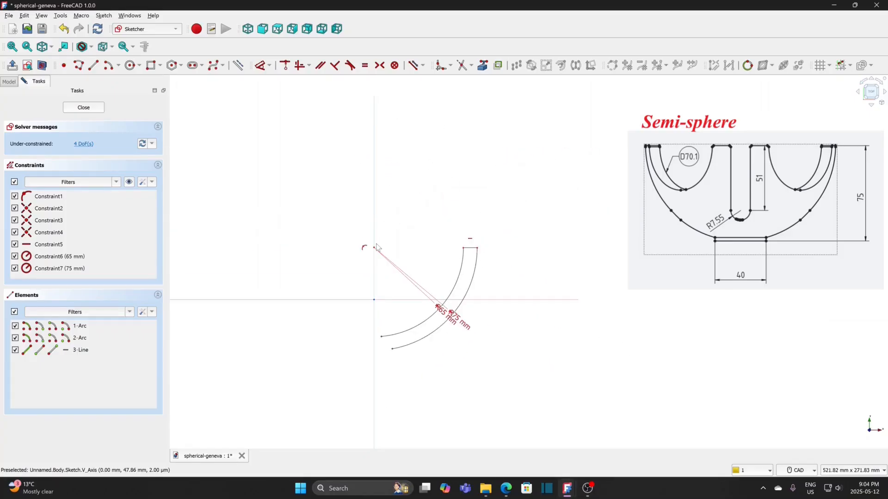
pyautogui.moveTo(374, 250); pyautogui.dragTo(375, 197)
pyautogui.moveTo(466, 242); pyautogui.dragTo(467, 204)
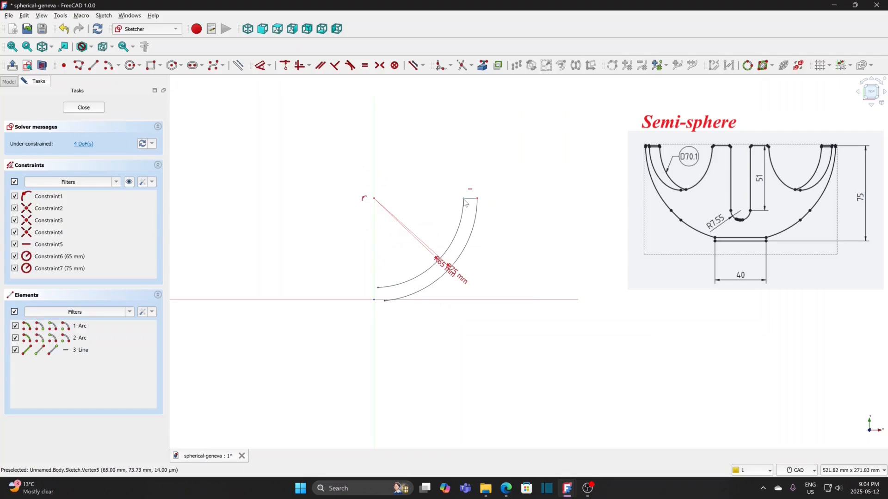
# Step: Constrain the inner arc's upper endpoint and the arcs' shared centre to be horizontally aligned
pyautogui.click(465, 204)
pyautogui.click(374, 199)
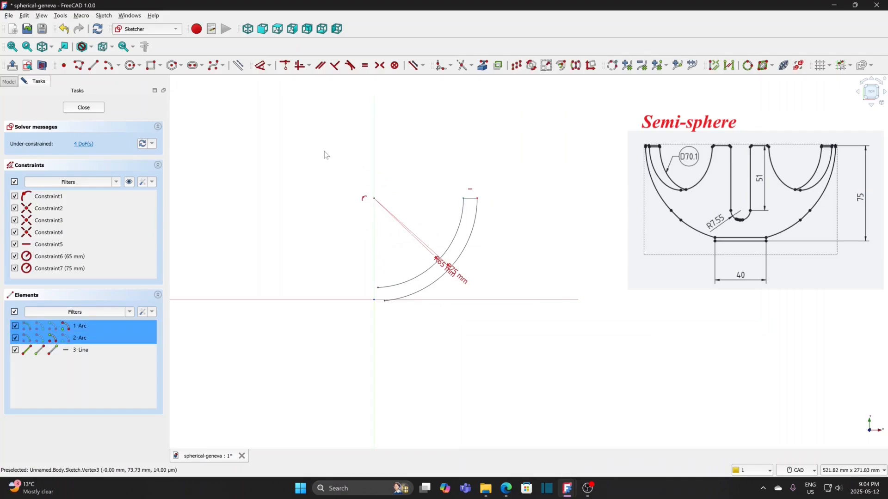
pyautogui.click(309, 66)
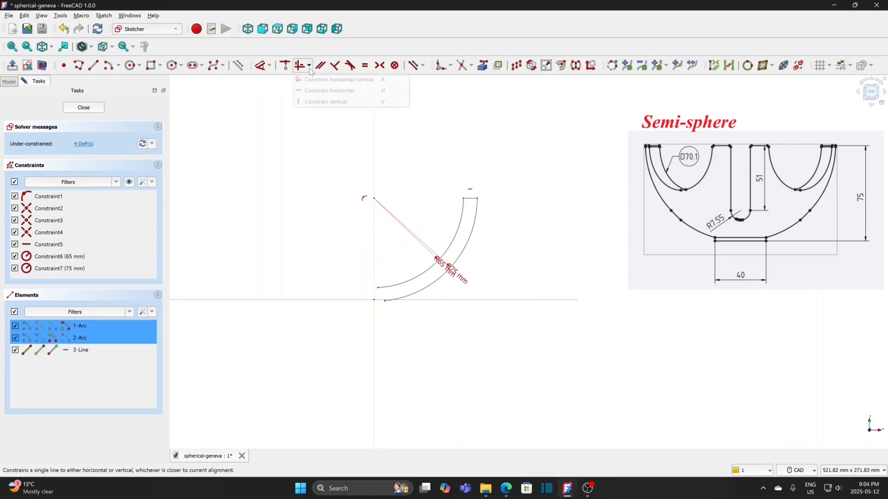
pyautogui.click(301, 96)
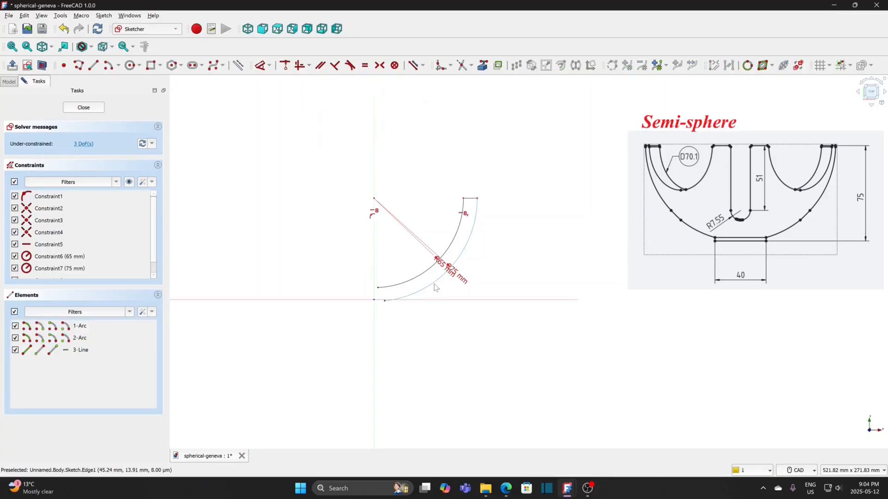
# Step: Reposition the arcs above the horizontal axis and join their lower ends with a polyline of two vertical sides and a 13 mm wide base on the axis
pyautogui.moveTo(434, 288); pyautogui.dragTo(446, 245)
pyautogui.moveTo(383, 285)
pyautogui.mouseDown()
pyautogui.moveTo(408, 285)
pyautogui.moveTo(390, 276)
pyautogui.mouseUp()
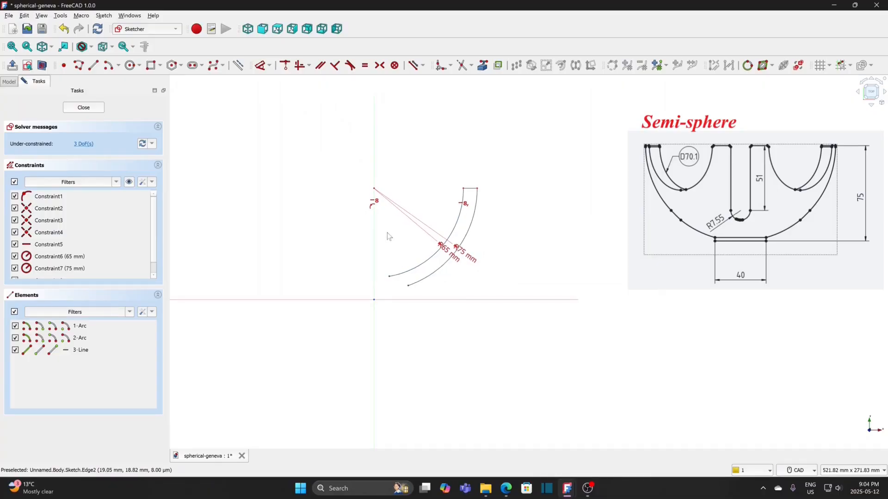
pyautogui.click(78, 65)
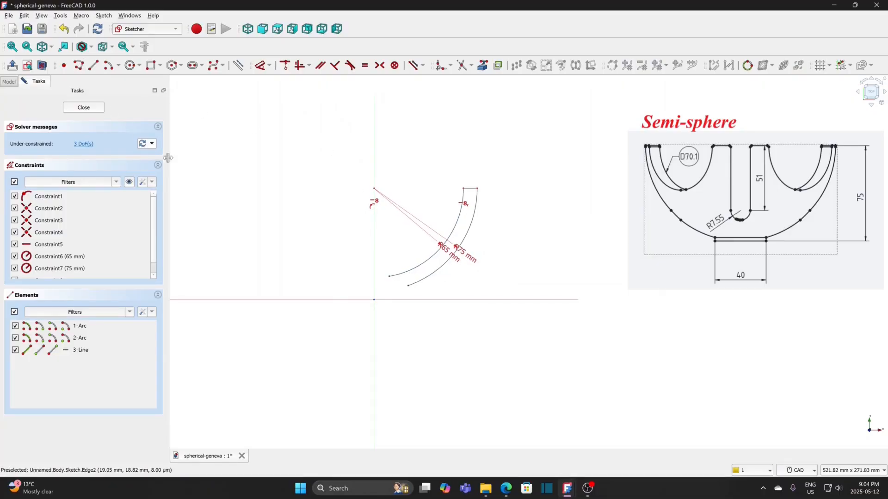
pyautogui.click(390, 277)
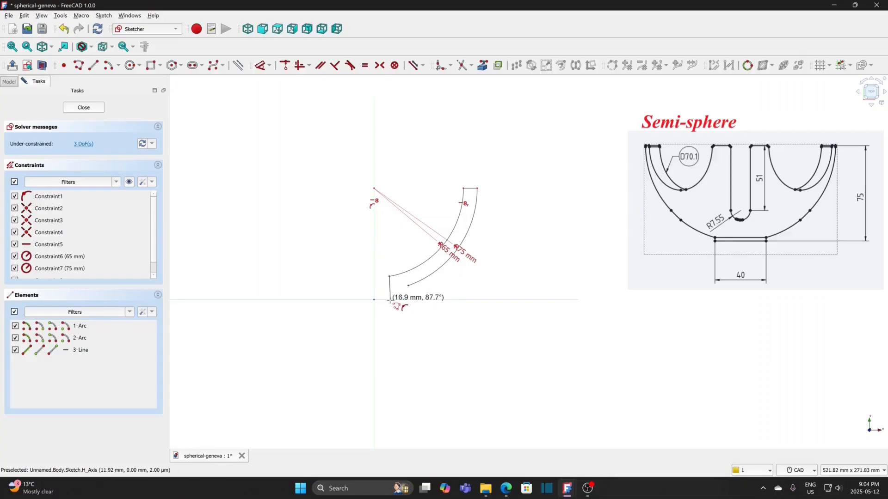
pyautogui.click(389, 300)
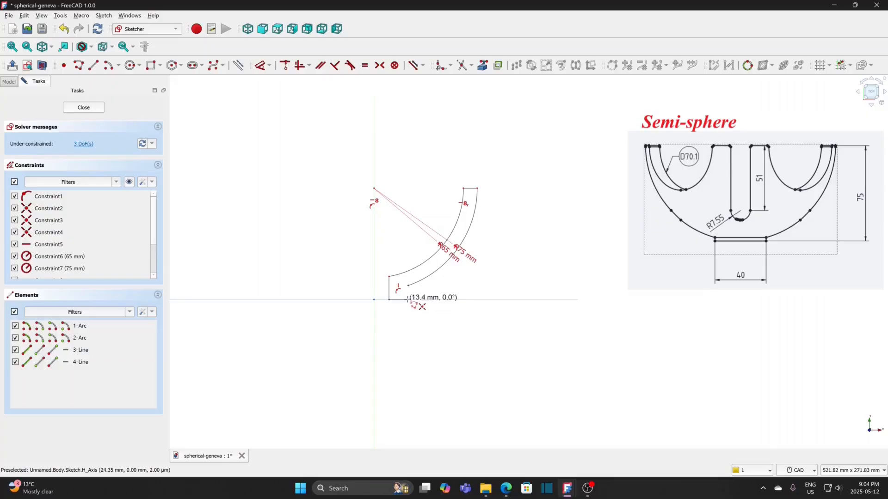
pyautogui.click(407, 300)
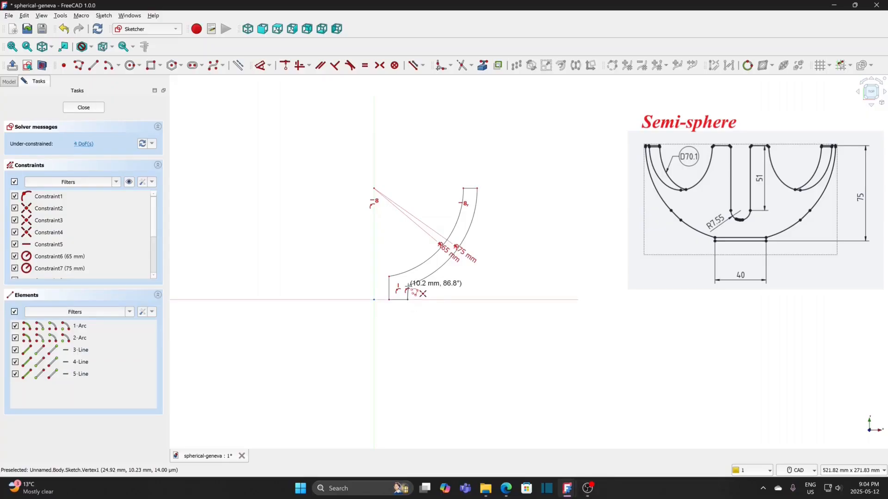
pyautogui.click(408, 287)
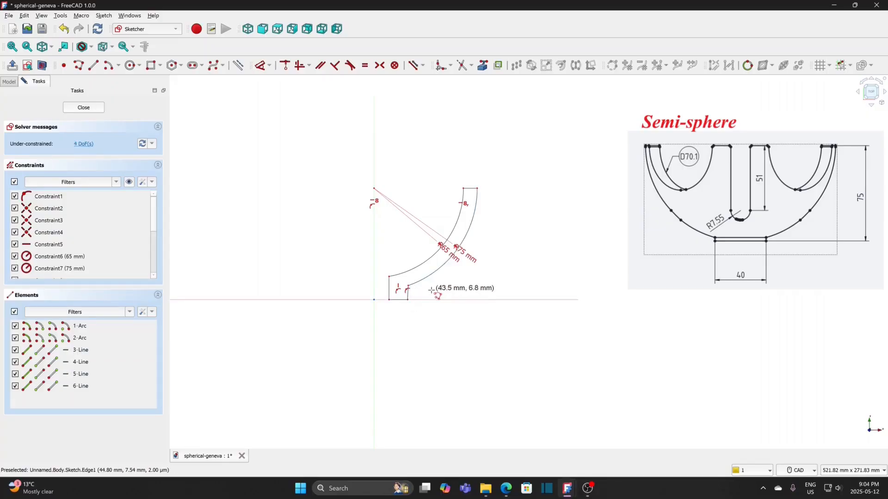
# Step: Constrain the short side line below the outer arc's lower end to be vertical
pyautogui.press('Escape')
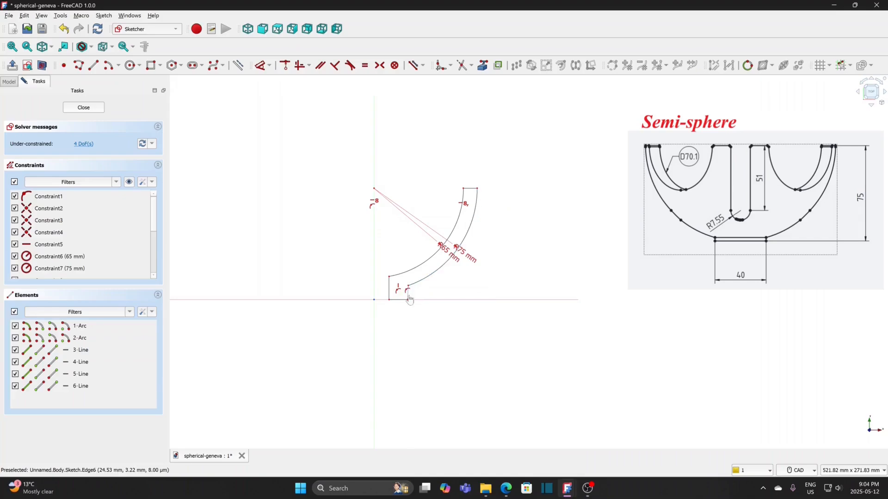
pyautogui.click(409, 297)
pyautogui.click(309, 65)
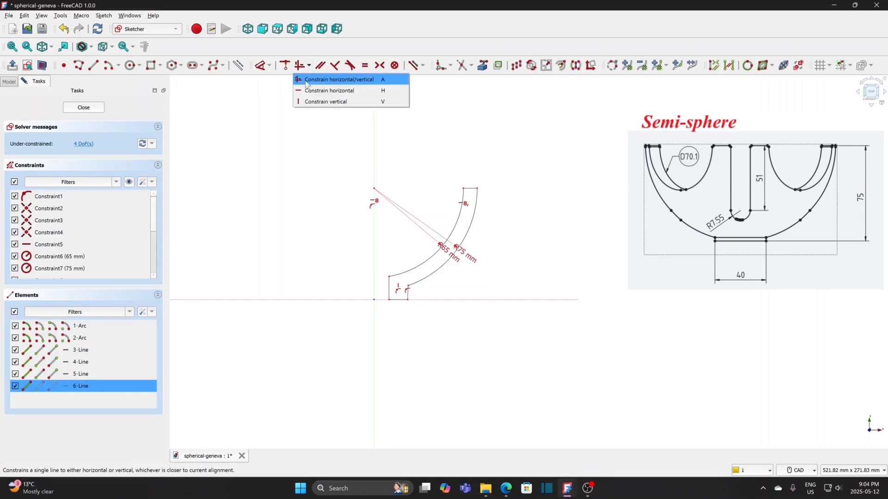
pyautogui.click(303, 99)
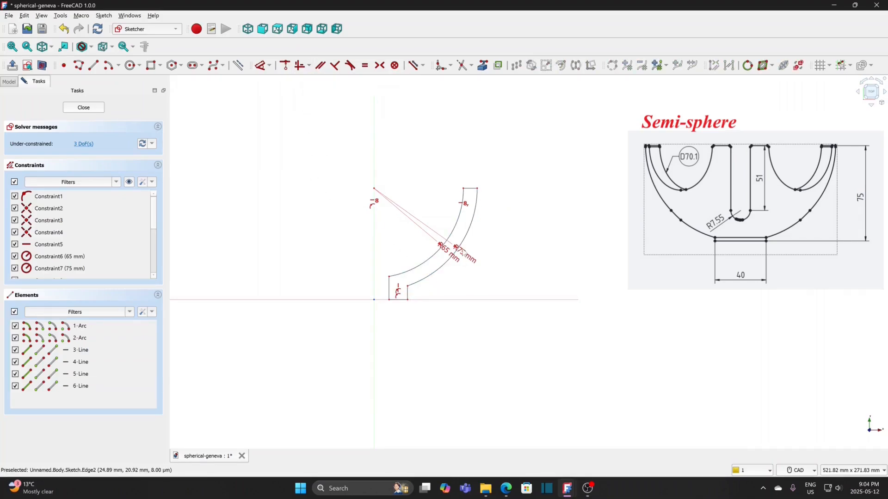
# Step: Constrain the vertical distance from the outer arc's upper endpoint to the horizontal axis to 75 mm
pyautogui.click(477, 194)
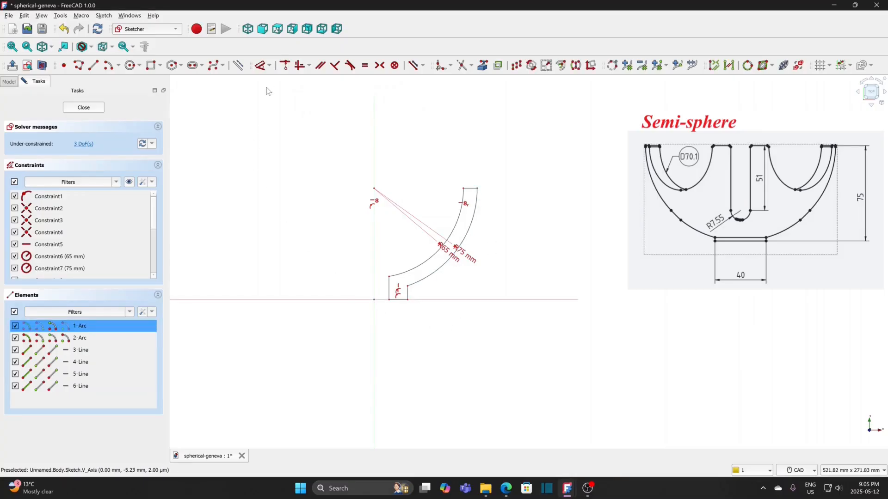
pyautogui.click(269, 67)
pyautogui.click(268, 103)
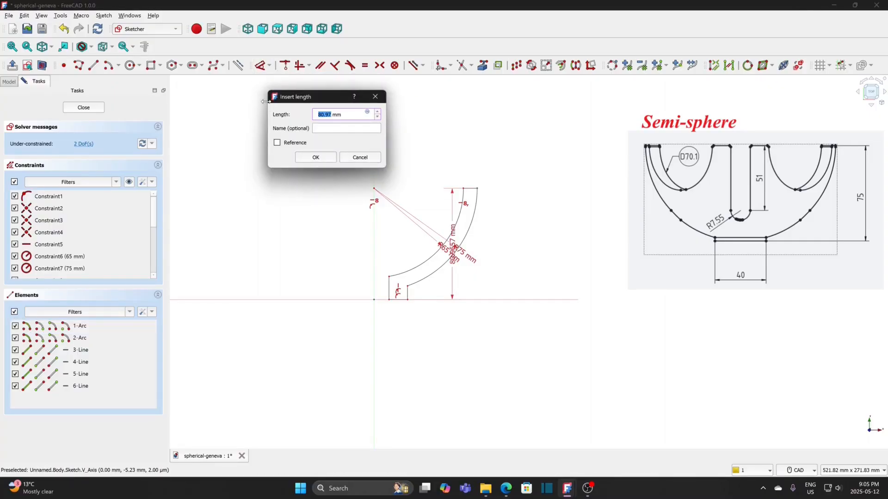
pyautogui.write('7')
pyautogui.press('Return')
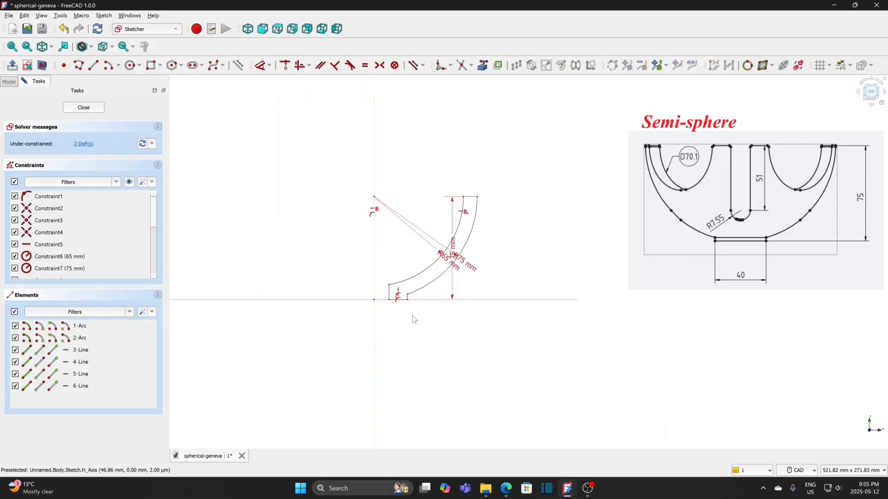
# Step: Constrain the inner side line's lower end to a horizontal distance of 10 mm from the origin
pyautogui.click(390, 300)
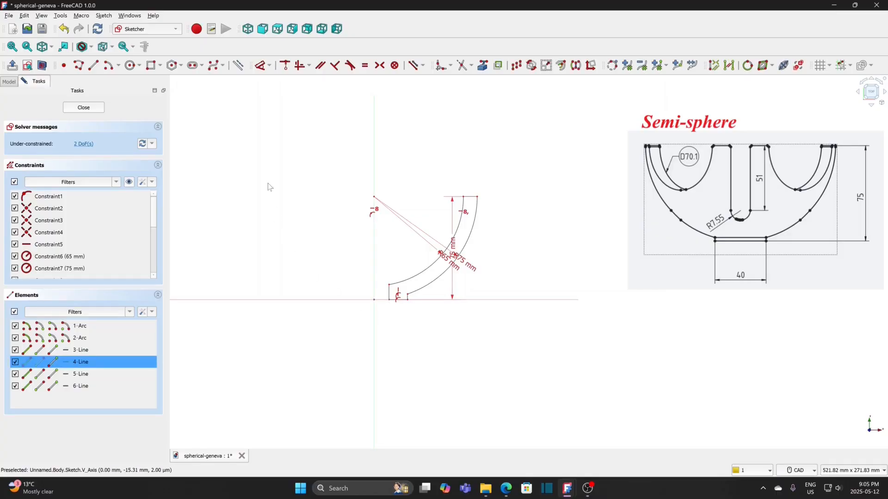
pyautogui.click(269, 65)
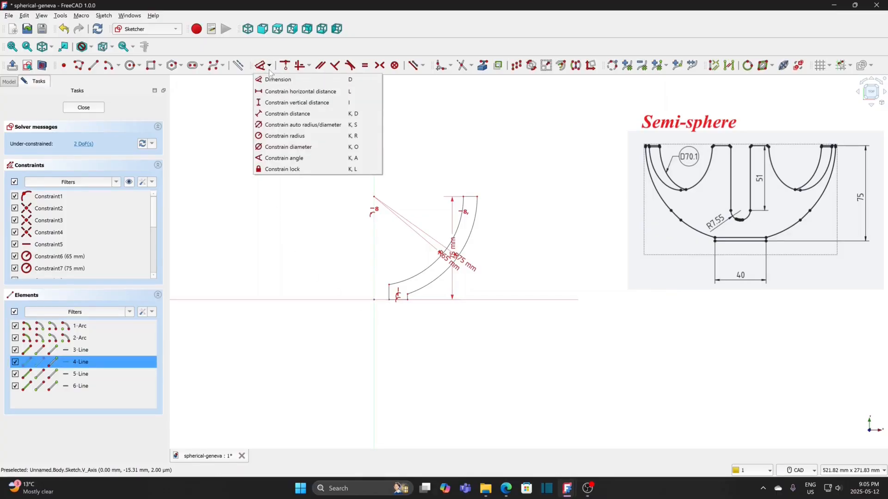
pyautogui.click(269, 92)
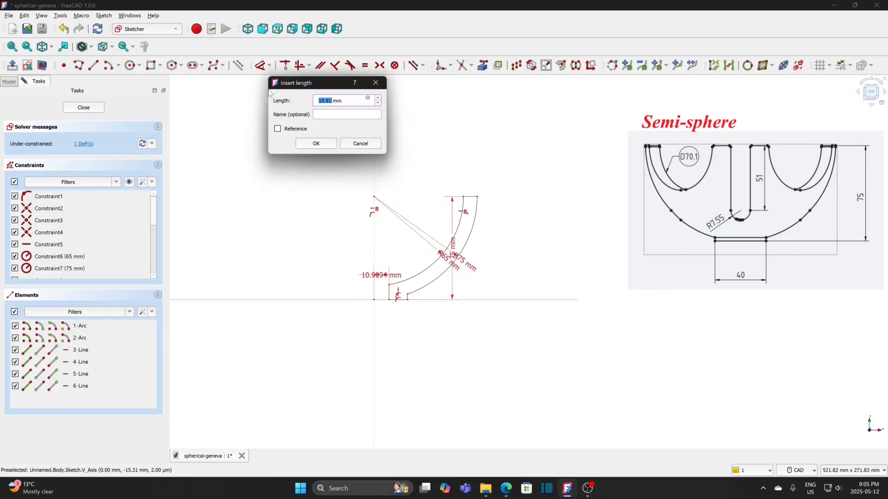
pyautogui.write('10')
pyautogui.press('Return')
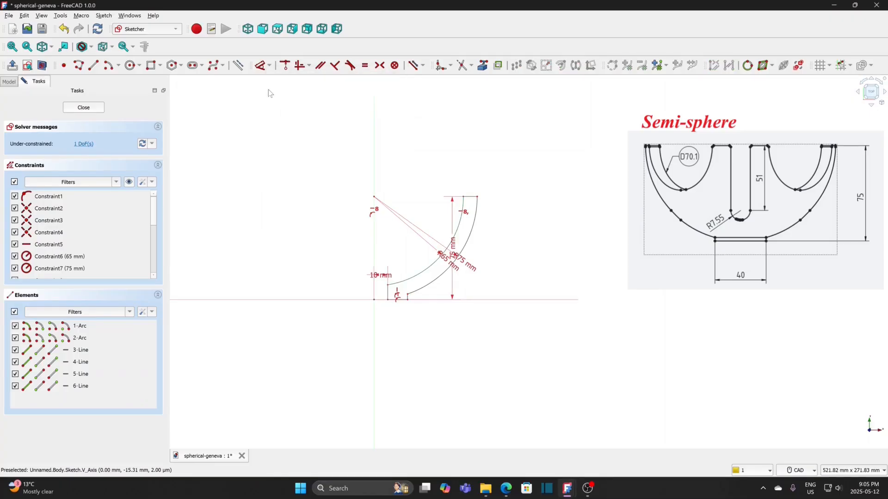
# Step: Set the horizontal distance between the two ends of the profile's base line to 10 mm
pyautogui.scroll(2, 408, 318)
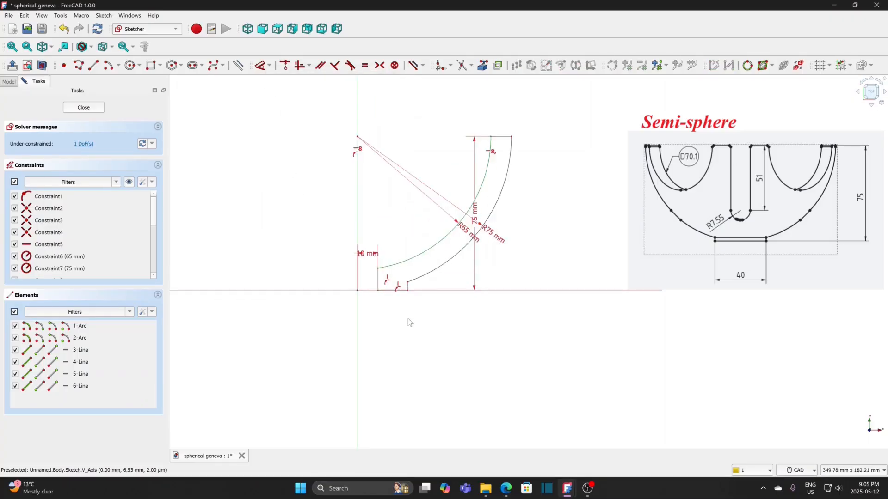
pyautogui.click(407, 289)
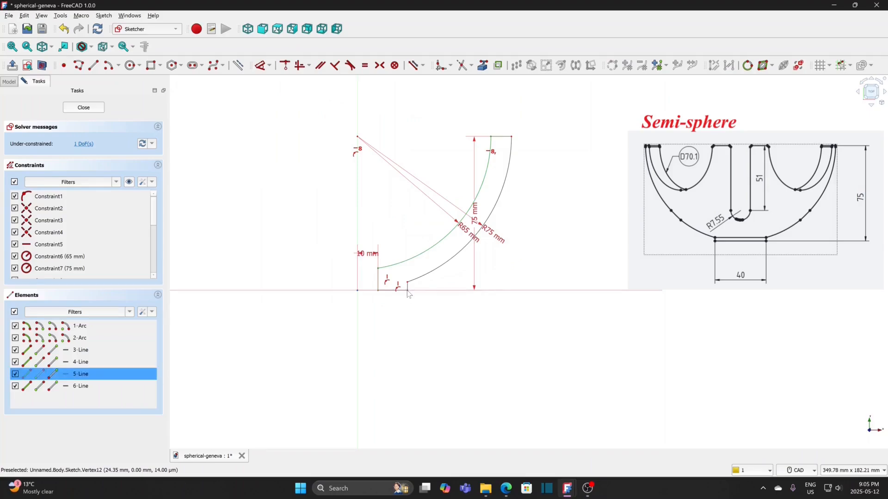
pyautogui.click(377, 290)
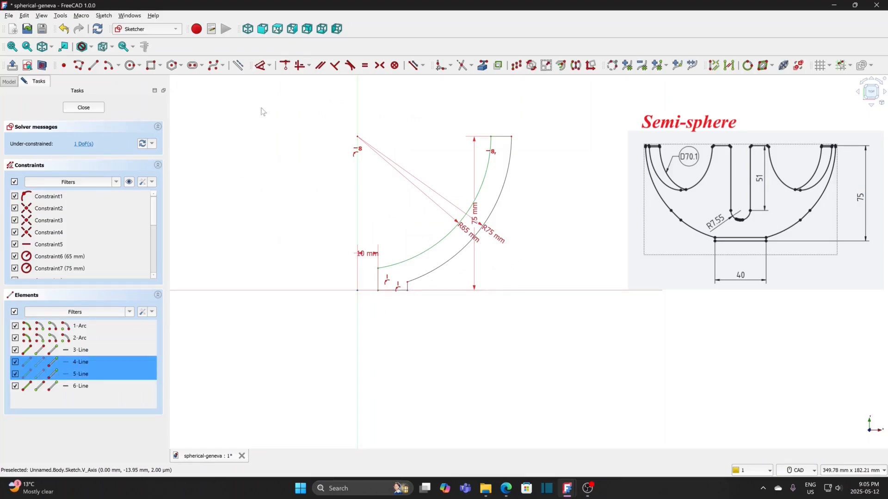
pyautogui.click(270, 68)
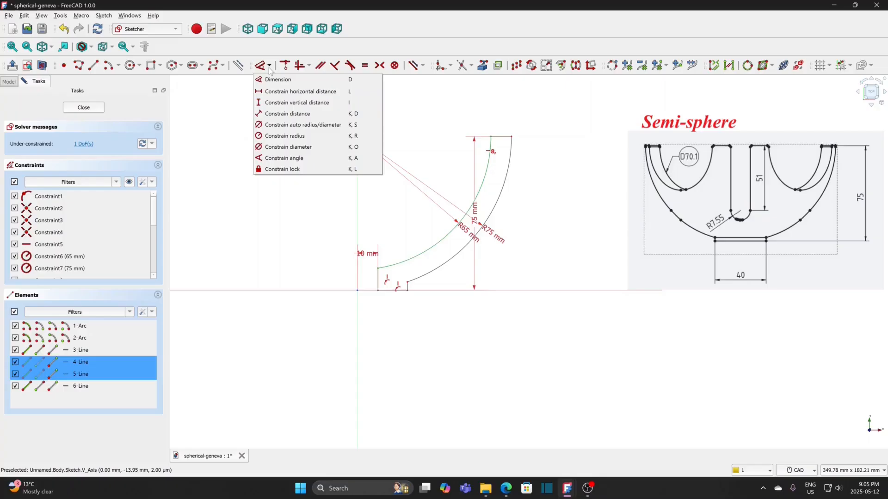
pyautogui.click(267, 93)
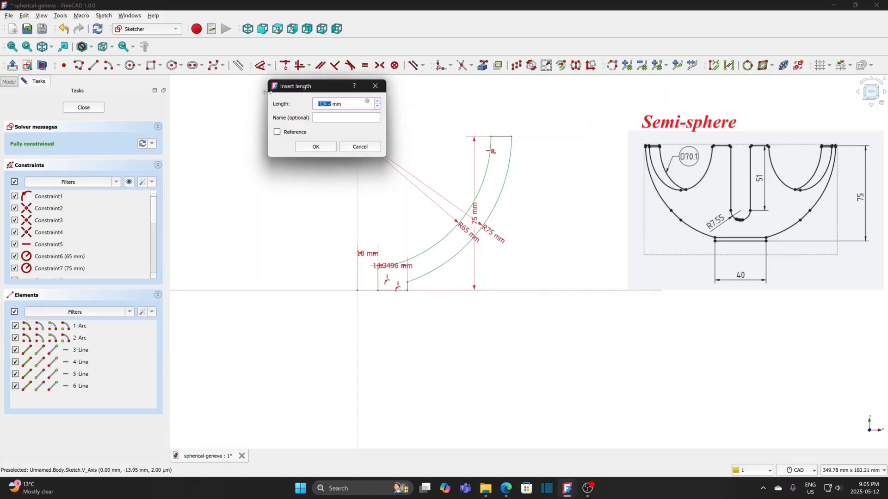
pyautogui.write('10')
pyautogui.click(317, 148)
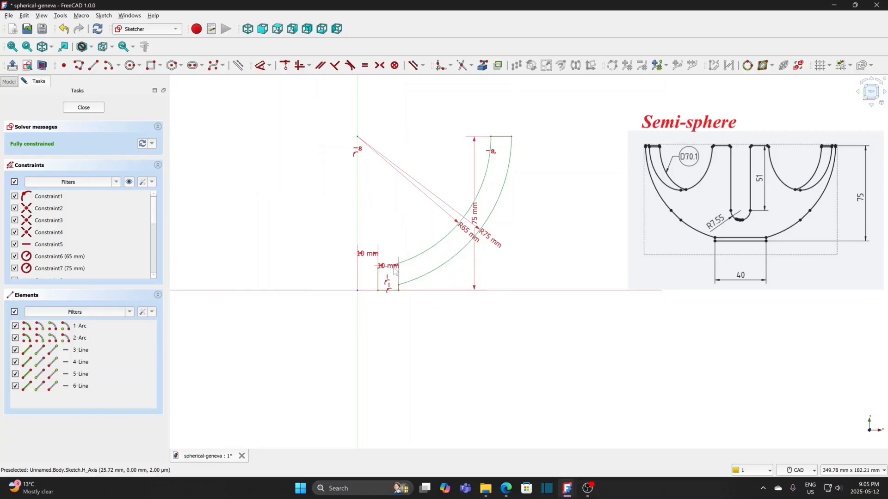
# Step: Move the dimension labels clear of the profile and close the sketch
pyautogui.moveTo(395, 272); pyautogui.dragTo(324, 306)
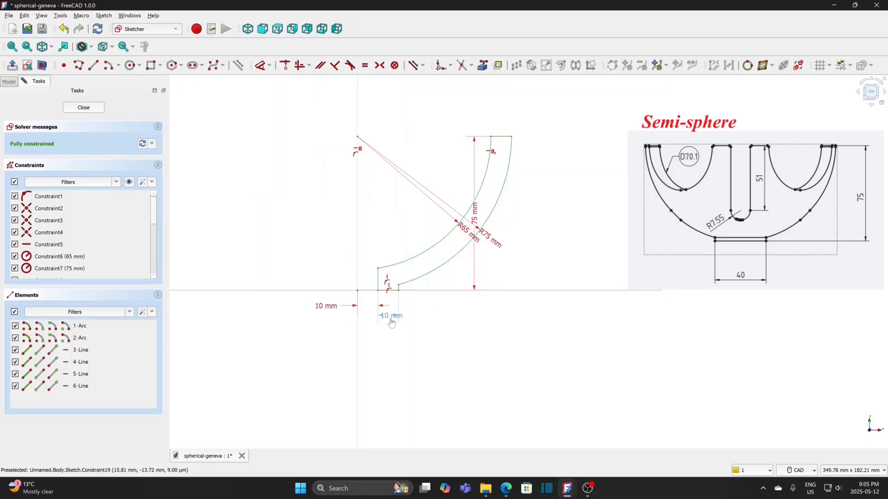
pyautogui.moveTo(491, 239)
pyautogui.mouseDown()
pyautogui.moveTo(516, 230)
pyautogui.moveTo(488, 255)
pyautogui.mouseUp()
pyautogui.moveTo(475, 221); pyautogui.dragTo(535, 229)
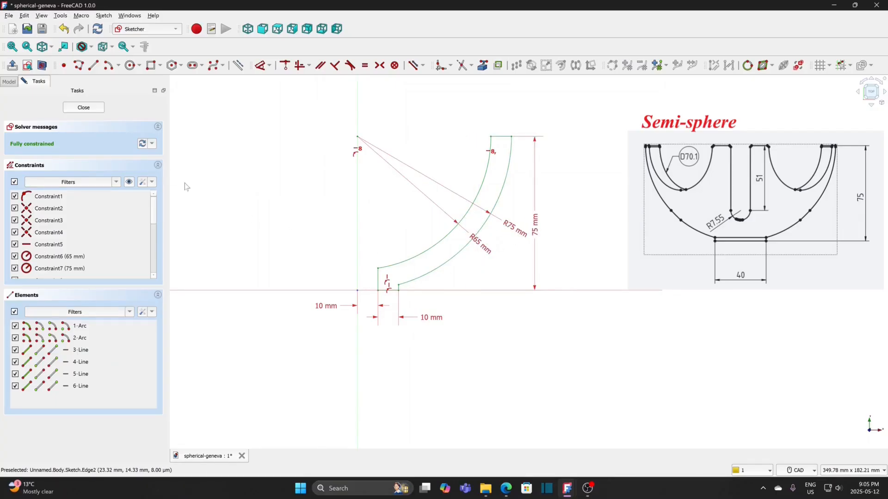
pyautogui.click(84, 108)
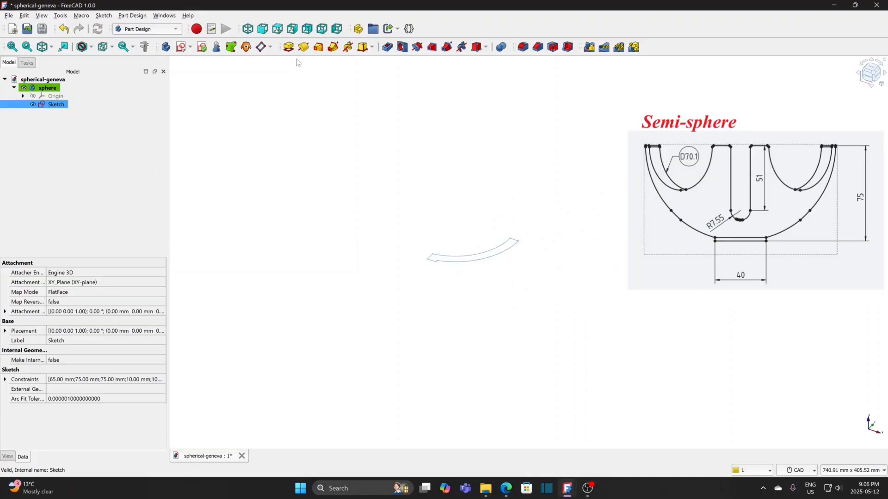
# Step: Revolve the profile 360° about the vertical sketch axis with the Reversed option off
pyautogui.click(303, 47)
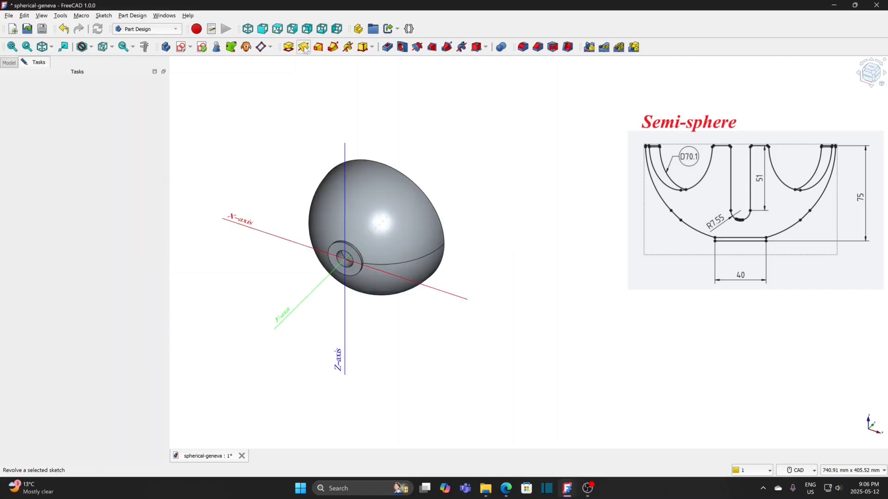
pyautogui.middleClick(270, 158)
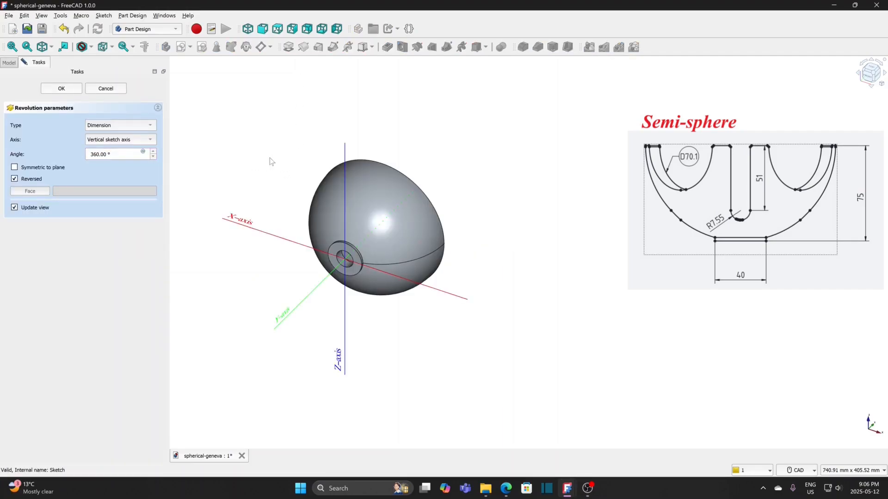
pyautogui.moveTo(265, 162); pyautogui.dragTo(430, 240, button='middle')
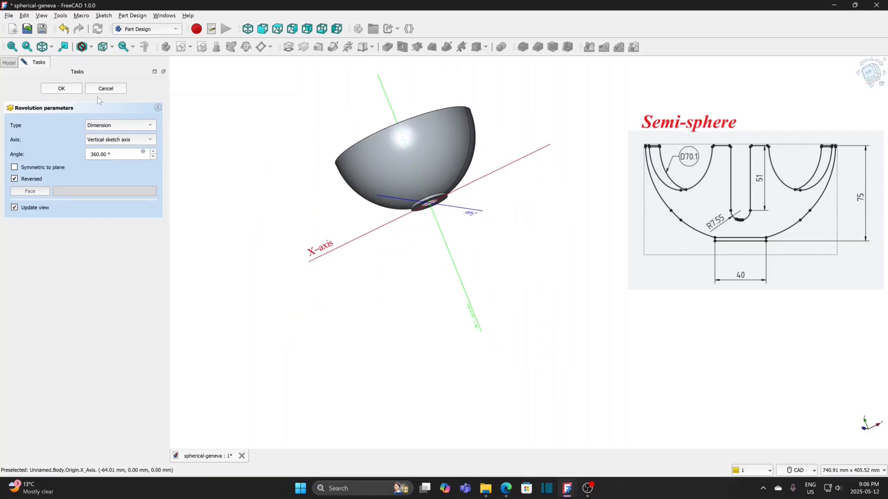
pyautogui.click(35, 179)
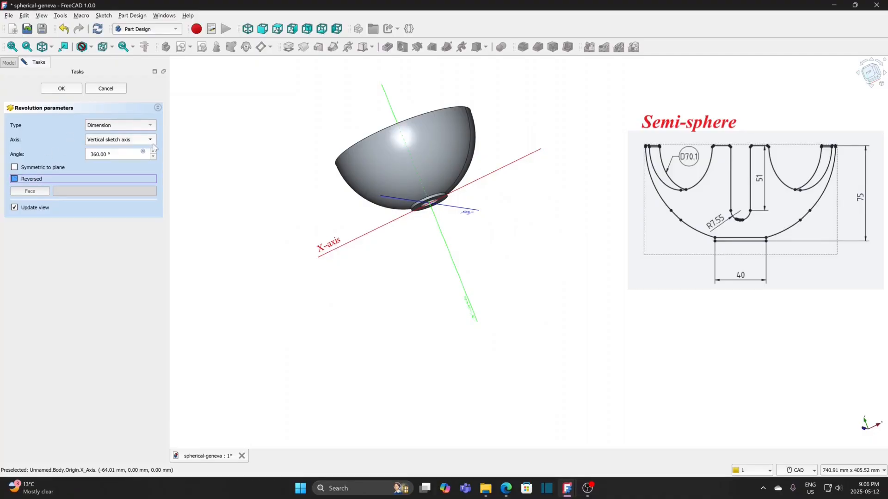
pyautogui.click(62, 88)
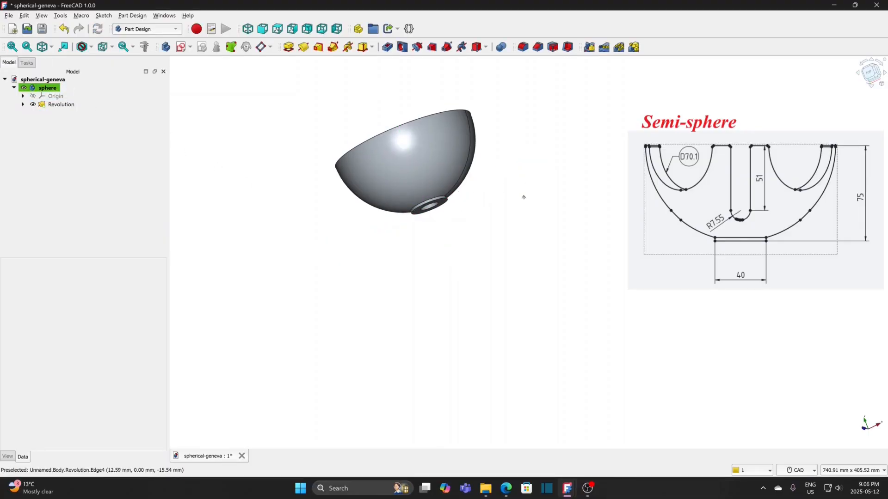
# Step: Start a new sketch on the XY-plane and turn on the section view of the bowl
pyautogui.moveTo(523, 194); pyautogui.dragTo(525, 225, button='middle')
pyautogui.moveTo(571, 274); pyautogui.dragTo(584, 290, button='middle')
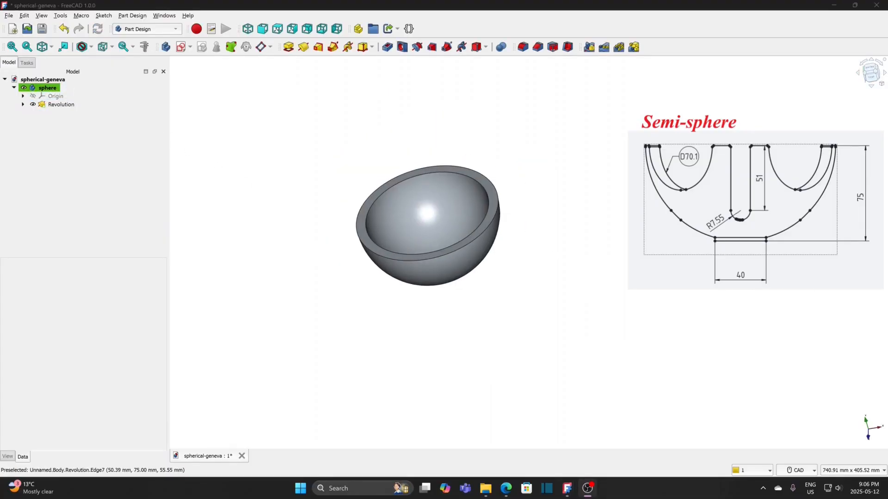
pyautogui.click(182, 47)
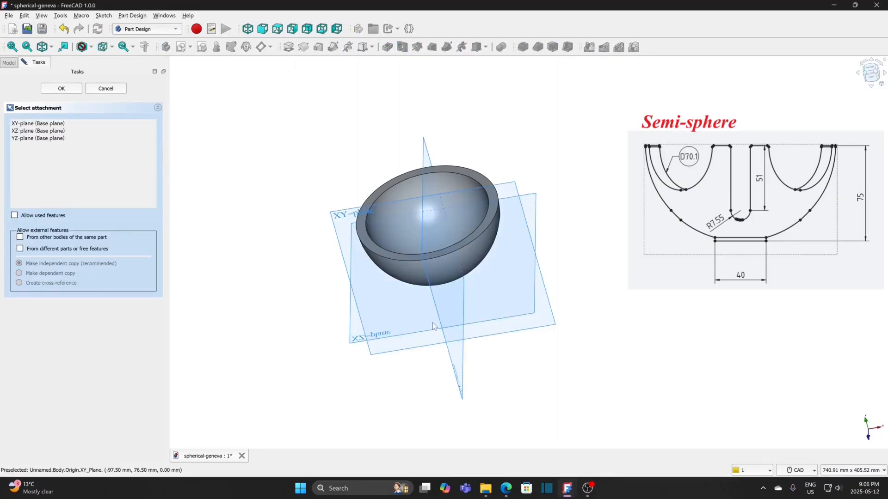
pyautogui.moveTo(480, 376); pyautogui.dragTo(458, 344, button='middle')
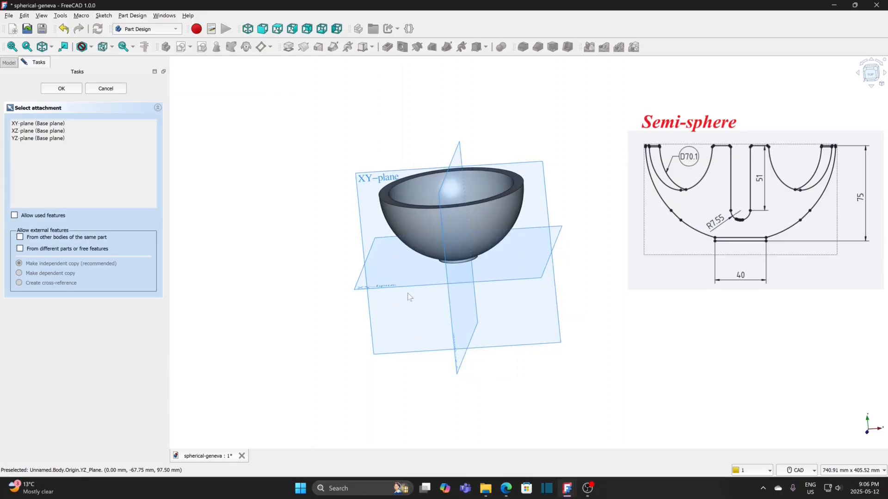
pyautogui.click(368, 182)
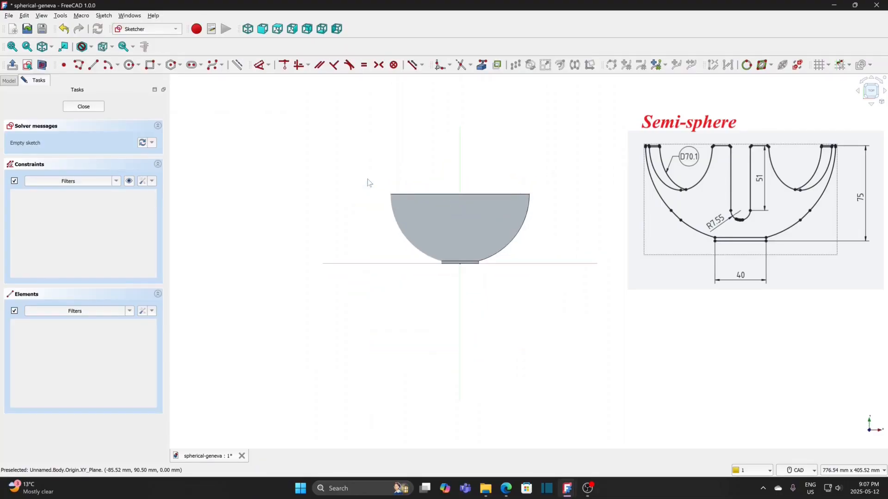
pyautogui.click(43, 65)
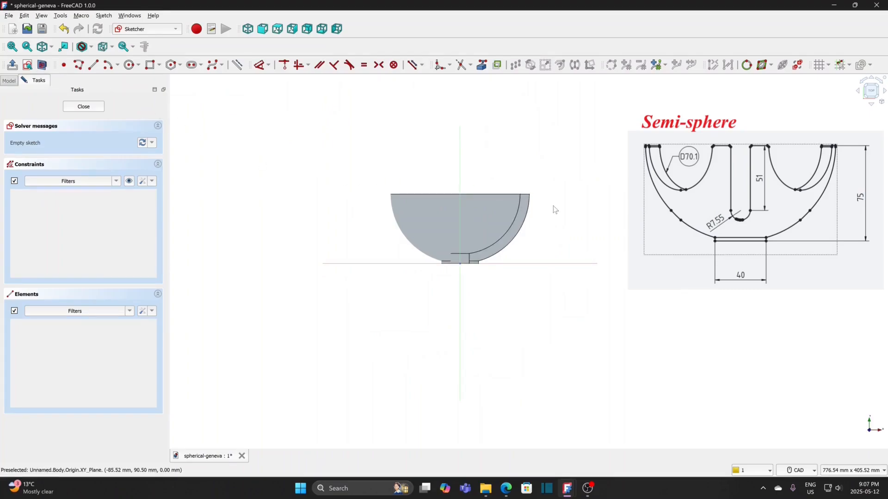
# Step: Sketch a vertical slot centred on the vertical axis across the bowl's rim, about 43.5 mm between centres and about 8 mm in radius
pyautogui.scroll(3, 553, 207)
pyautogui.click(190, 65)
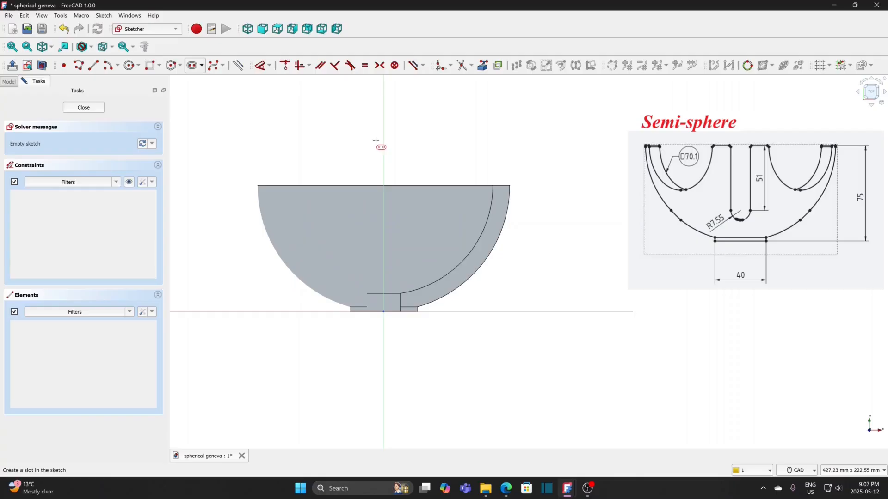
pyautogui.click(384, 176)
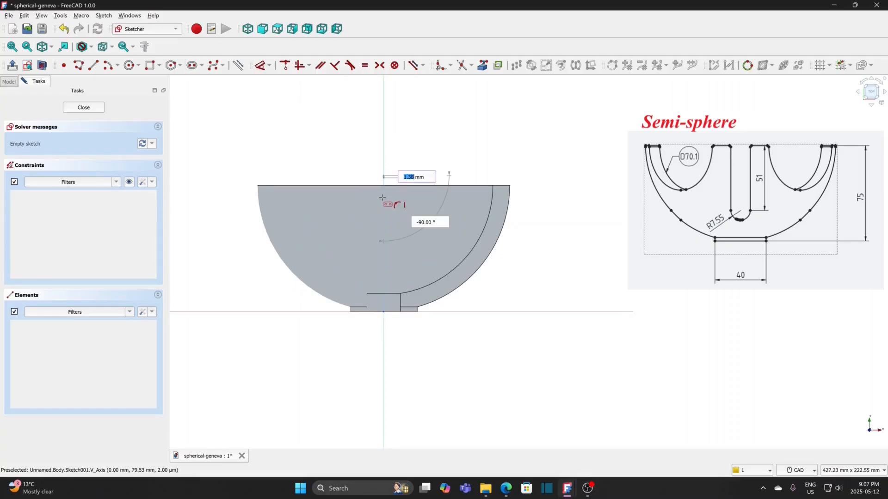
pyautogui.click(383, 249)
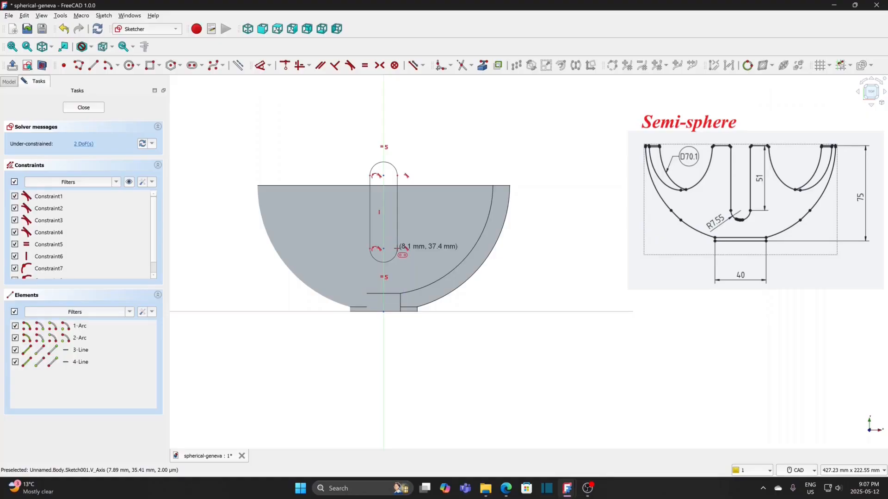
pyautogui.rightClick(430, 157)
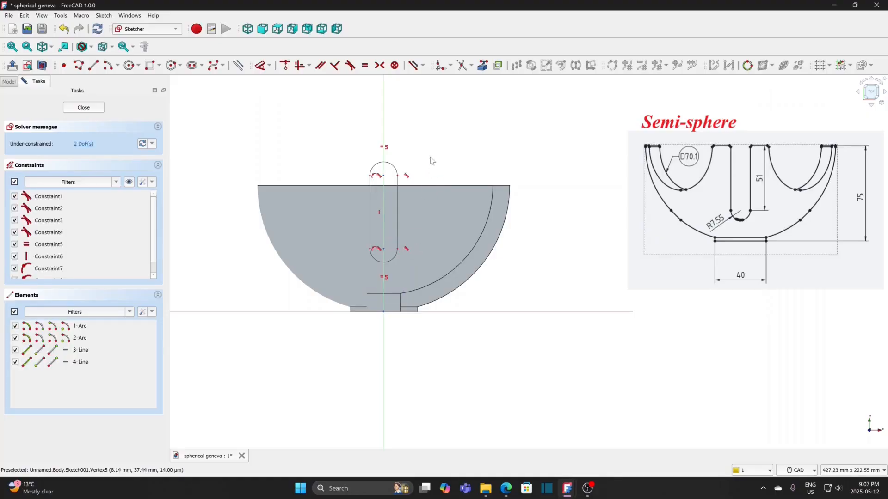
# Step: Link the bowl's straight rim edge as external geometry and constrain the slot's upper arc centre onto it
pyautogui.click(482, 67)
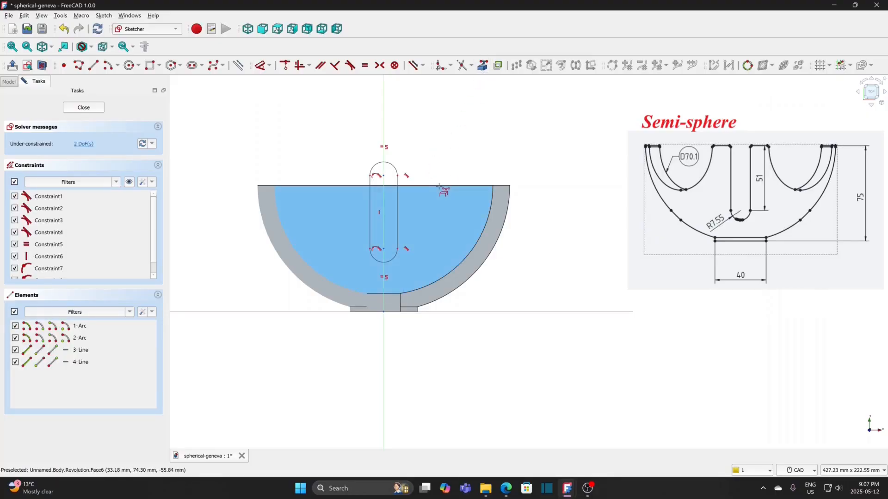
pyautogui.click(439, 186)
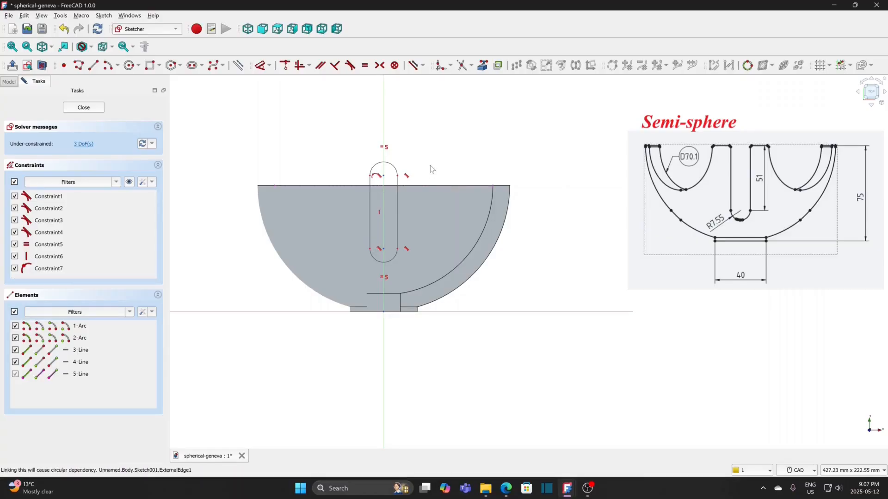
pyautogui.click(384, 177)
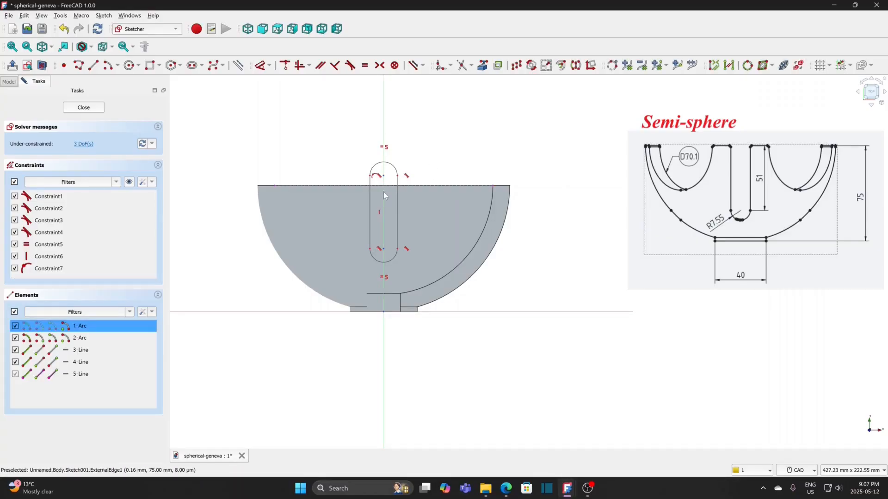
pyautogui.click(407, 185)
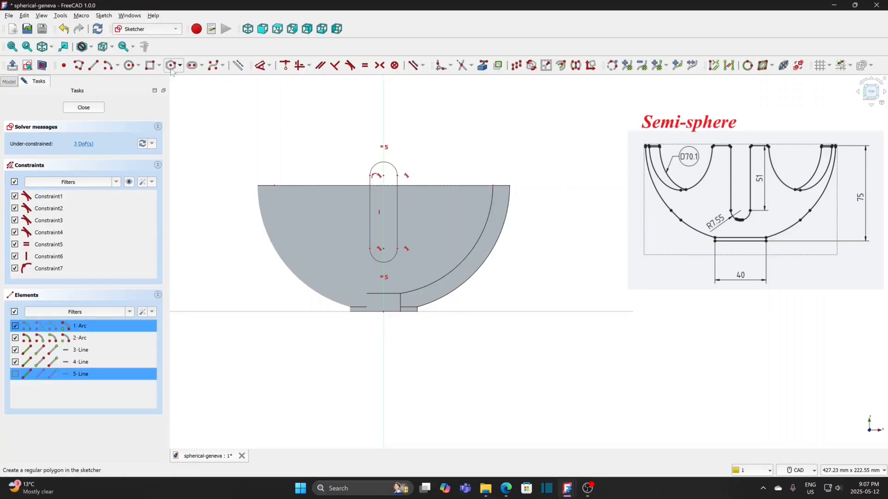
pyautogui.click(285, 66)
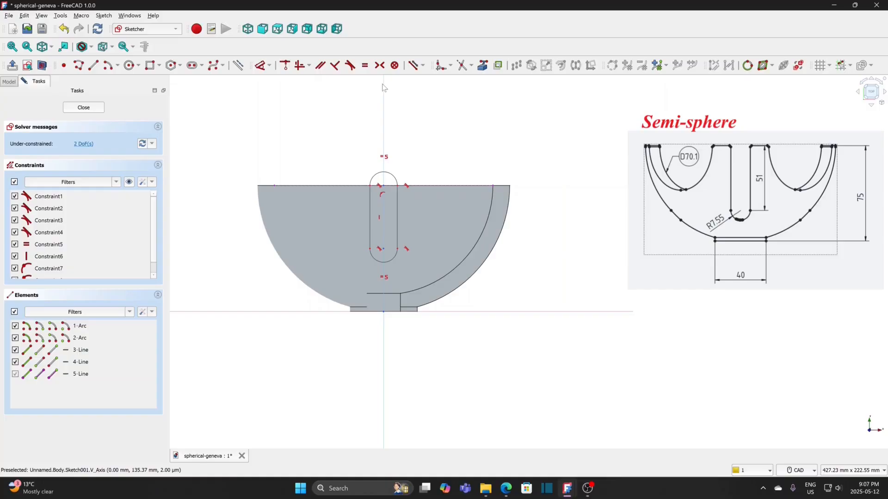
# Step: Constrain the radius of the slot's upper arc to 7.55 mm
pyautogui.click(272, 65)
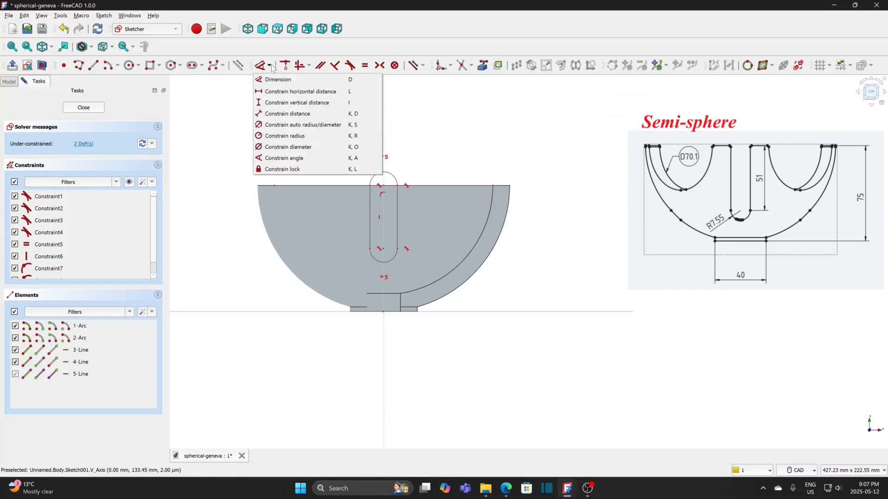
pyautogui.click(297, 137)
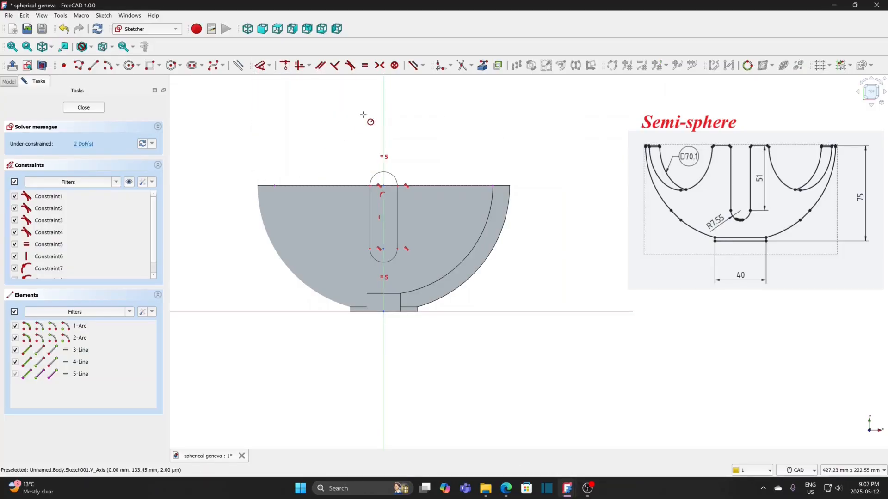
pyautogui.click(390, 173)
pyautogui.write('7.55')
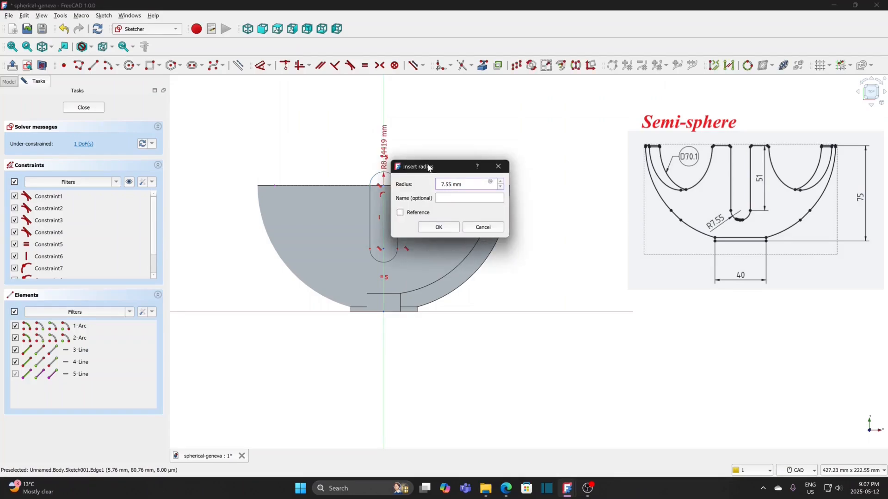
pyautogui.click(447, 227)
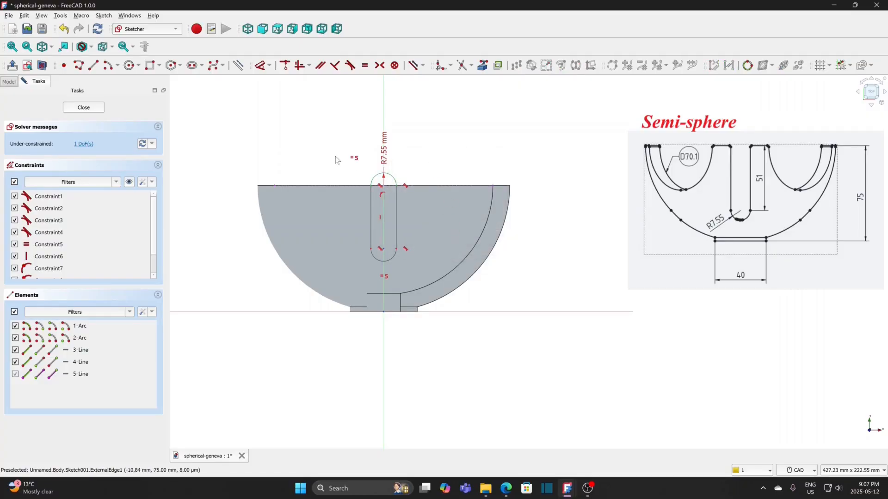
# Step: Constrain the vertical length of the slot's straight side to 51 mm and close the sketch
pyautogui.click(271, 67)
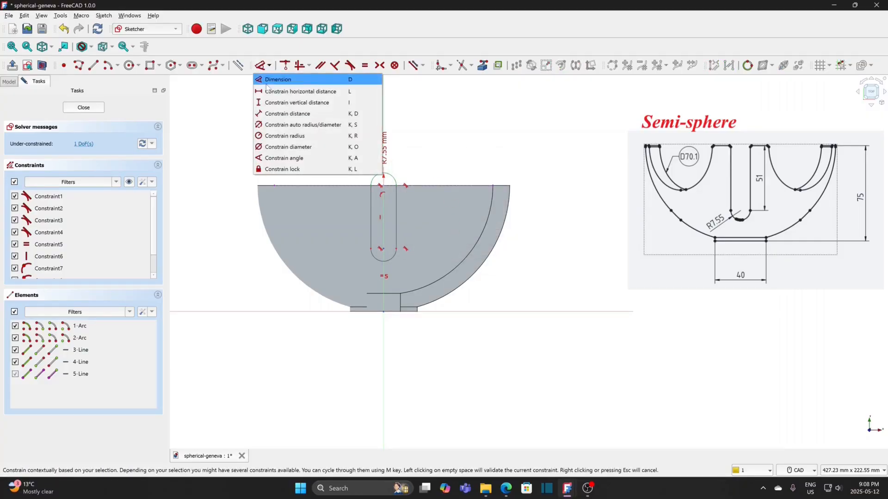
pyautogui.click(262, 103)
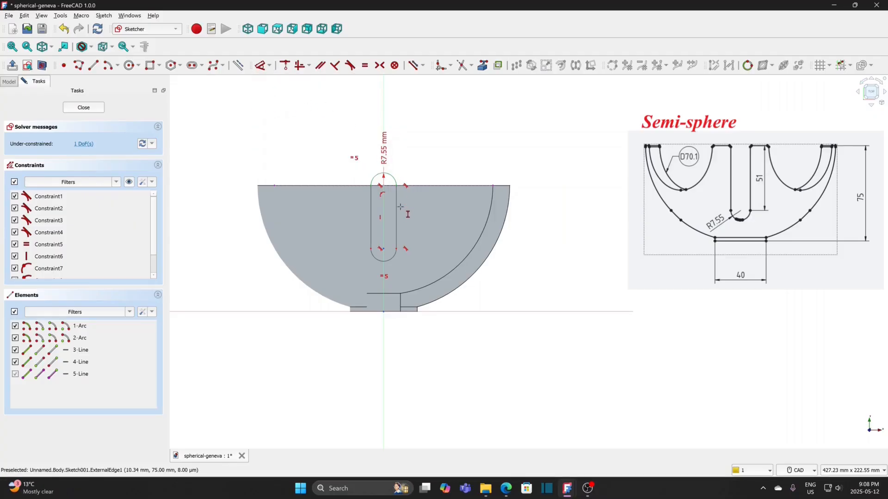
pyautogui.click(399, 224)
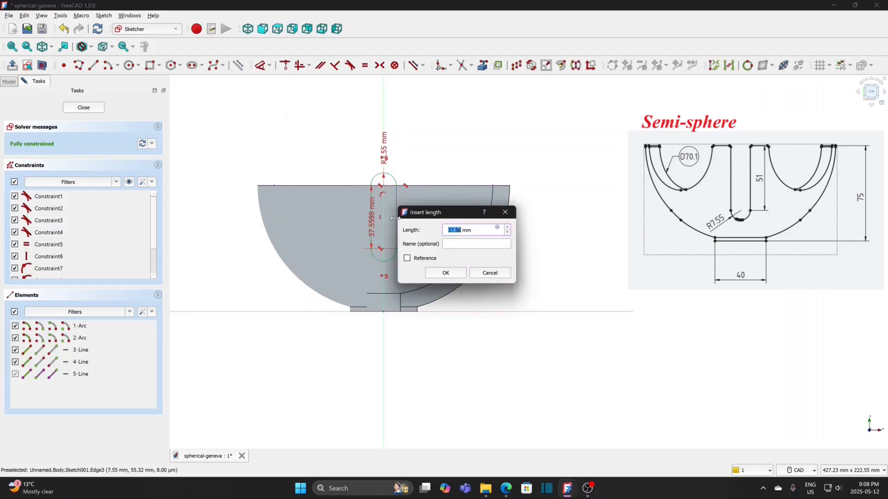
pyautogui.write('51')
pyautogui.click(456, 274)
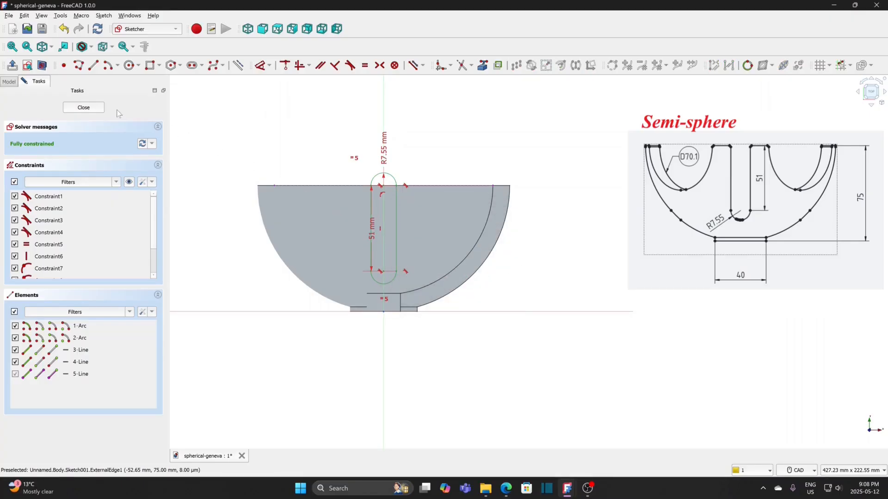
pyautogui.click(83, 107)
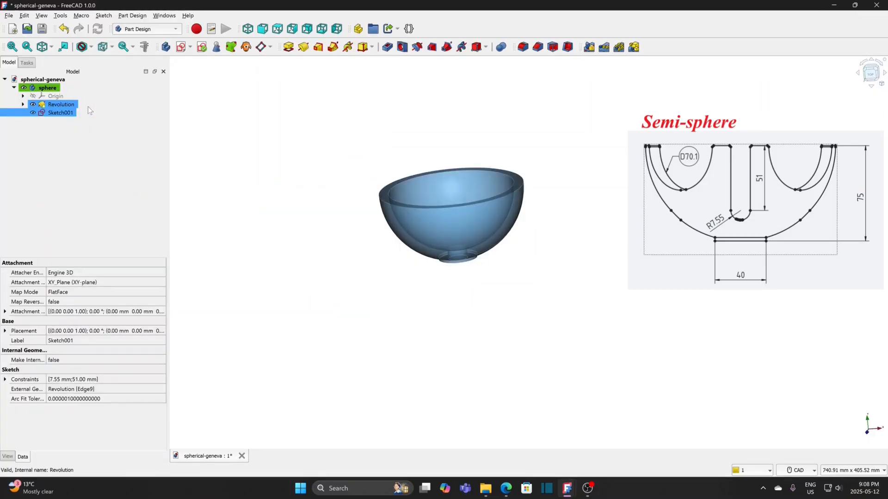
# Step: Cut the slot sketch into the bowl as a Pocket of type Through all
pyautogui.click(388, 47)
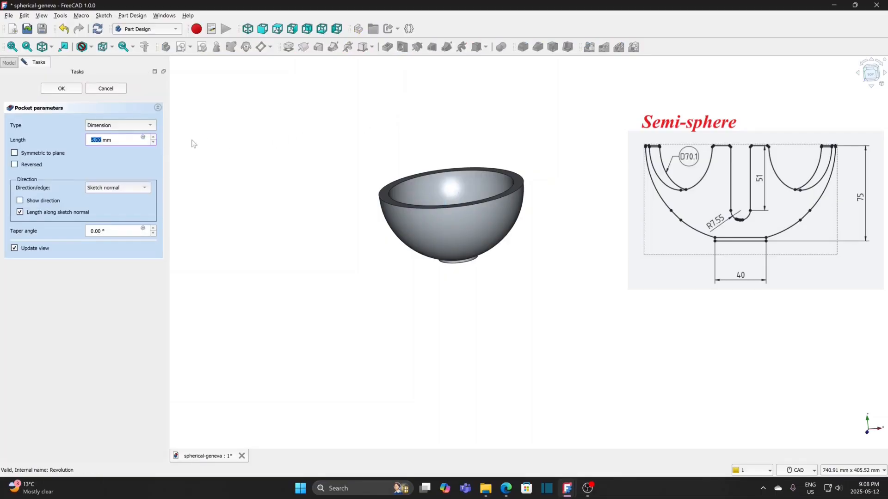
pyautogui.click(137, 124)
pyautogui.click(127, 135)
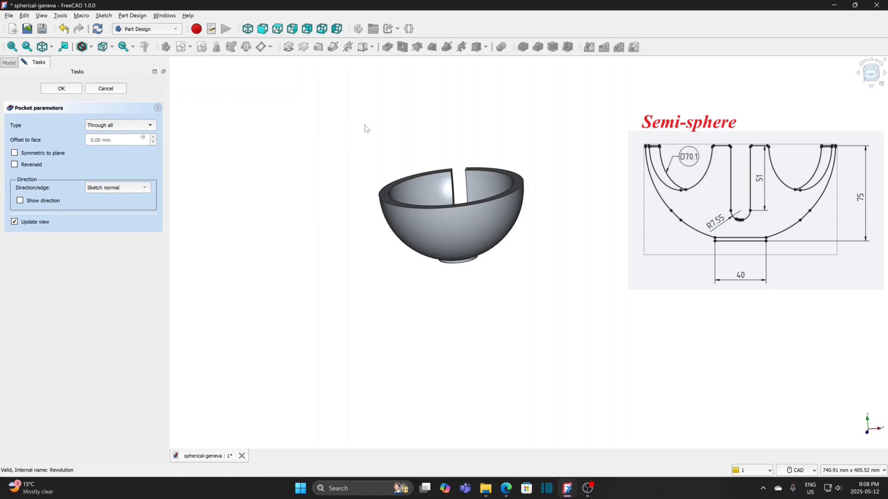
pyautogui.click(61, 88)
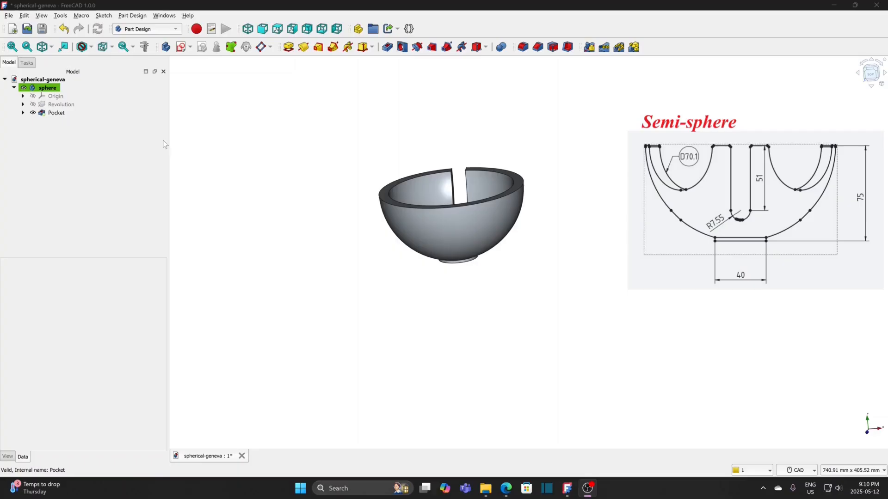
# Step: Polar-pattern the slot pocket about the base Y axis with 4 occurrences over 360°
pyautogui.click(51, 113)
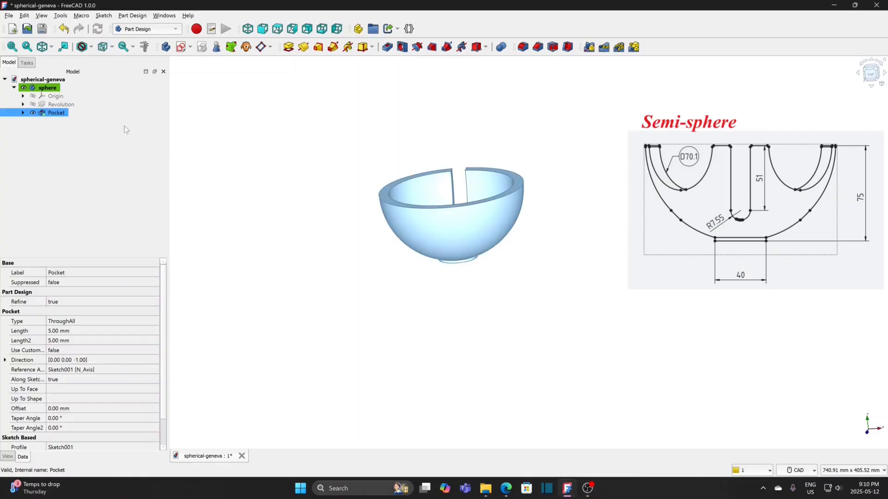
pyautogui.click(620, 48)
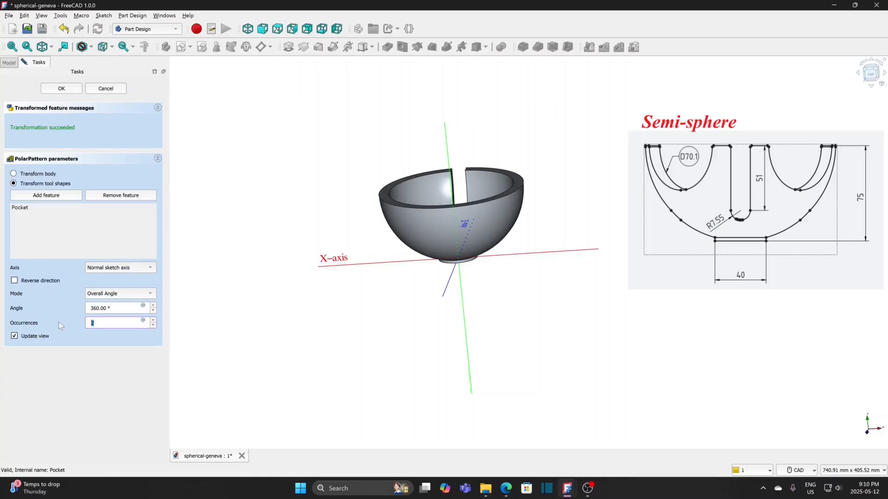
pyautogui.write('4')
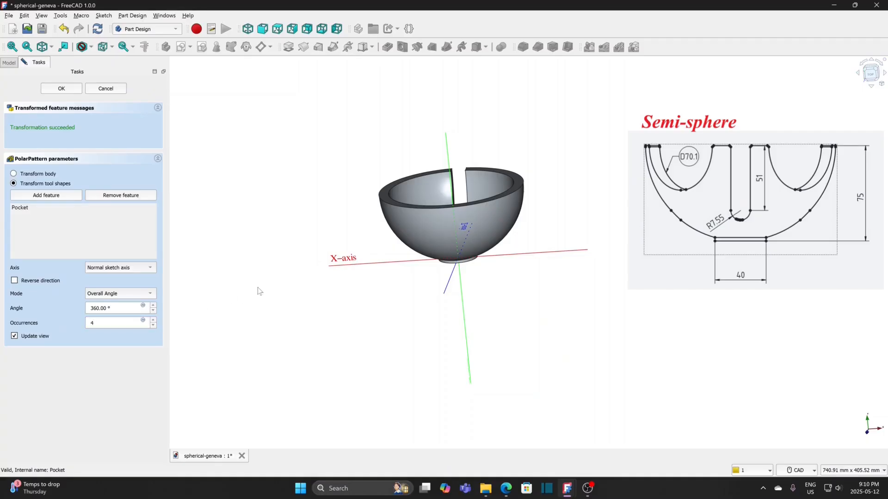
pyautogui.click(122, 269)
pyautogui.click(116, 327)
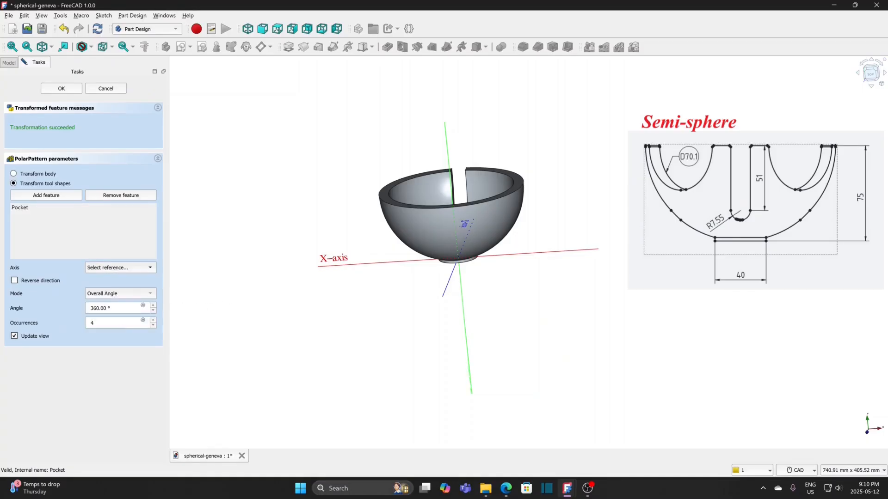
pyautogui.click(465, 329)
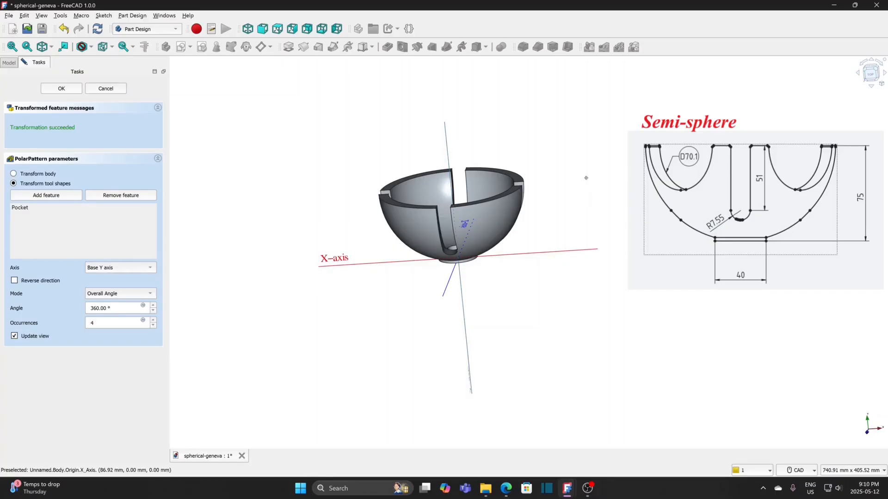
pyautogui.moveTo(585, 181); pyautogui.dragTo(556, 212, button='middle')
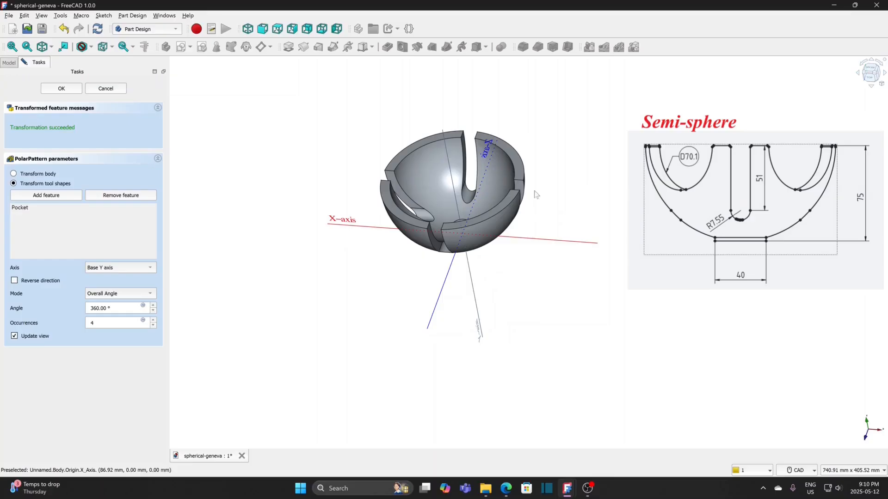
pyautogui.click(61, 88)
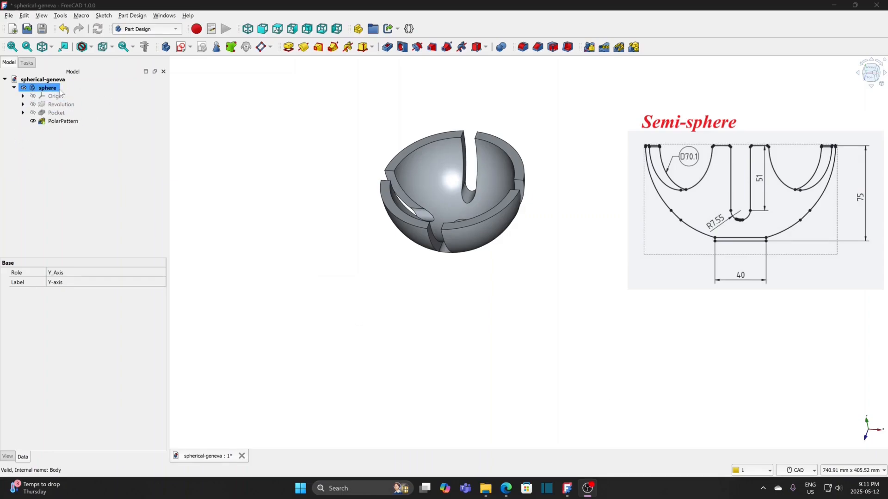
# Step: Create a new sketch on the XY-plane and close it while still empty
pyautogui.click(182, 48)
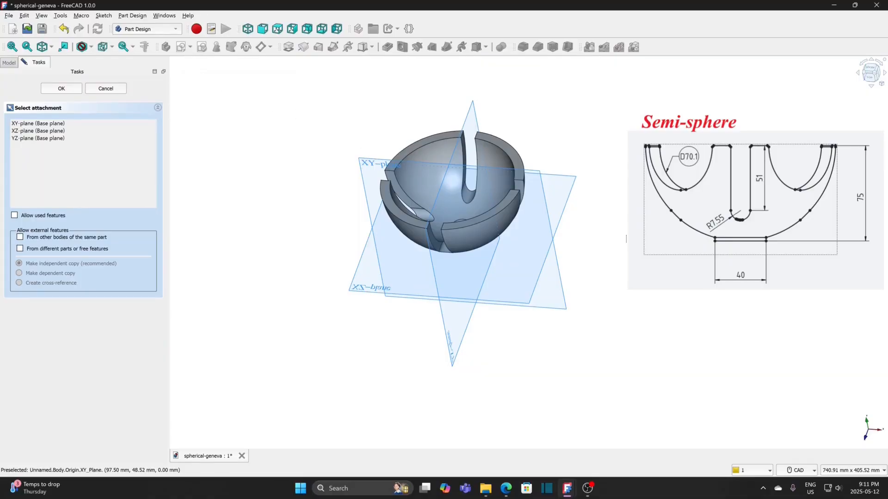
pyautogui.moveTo(608, 263); pyautogui.dragTo(590, 236, button='middle')
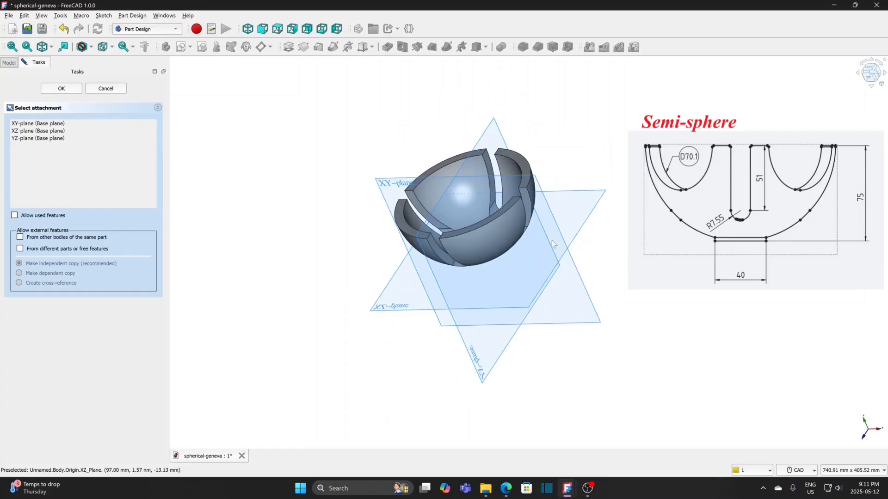
pyautogui.click(390, 184)
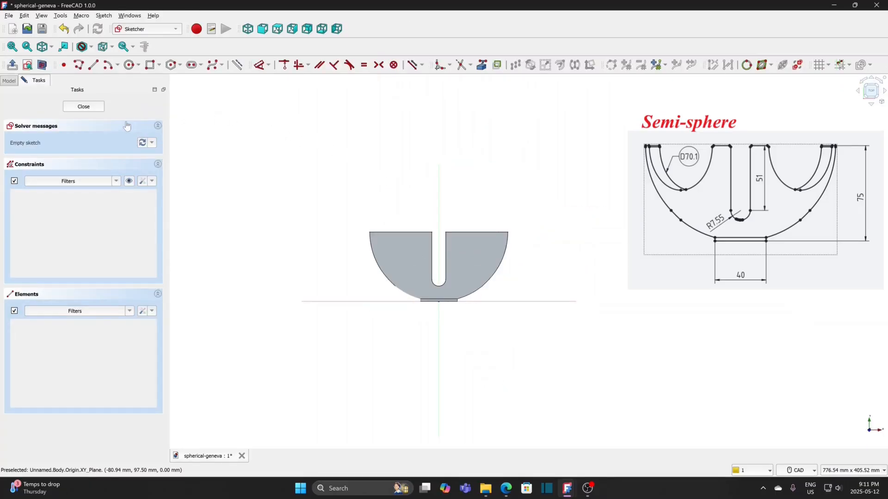
pyautogui.click(83, 107)
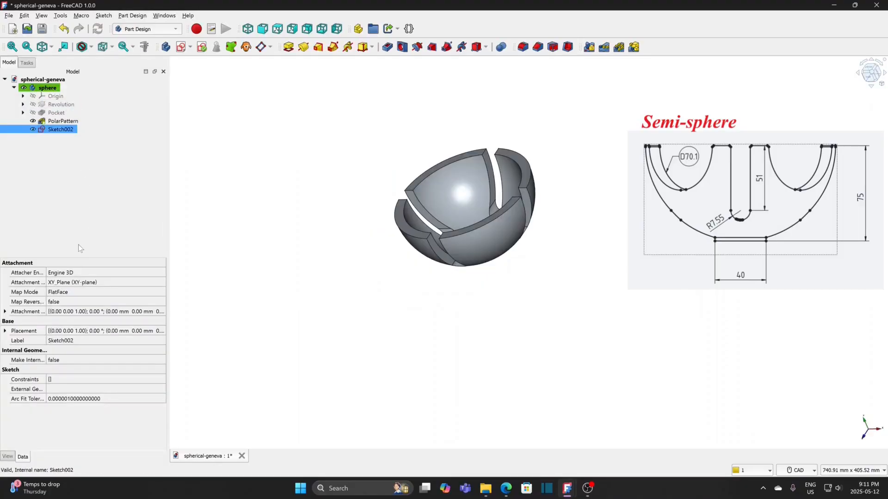
# Step: Set the attachment offset angle of the empty sketch to 45°
pyautogui.click(5, 312)
pyautogui.click(85, 322)
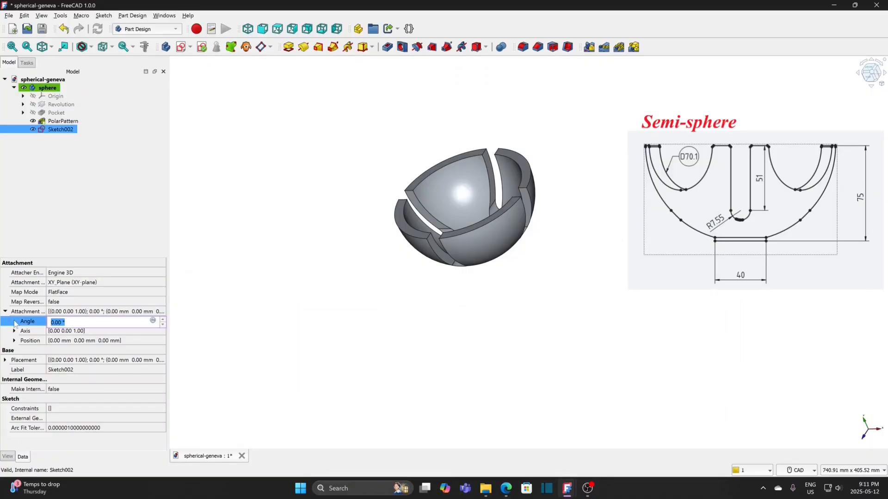
pyautogui.write('45')
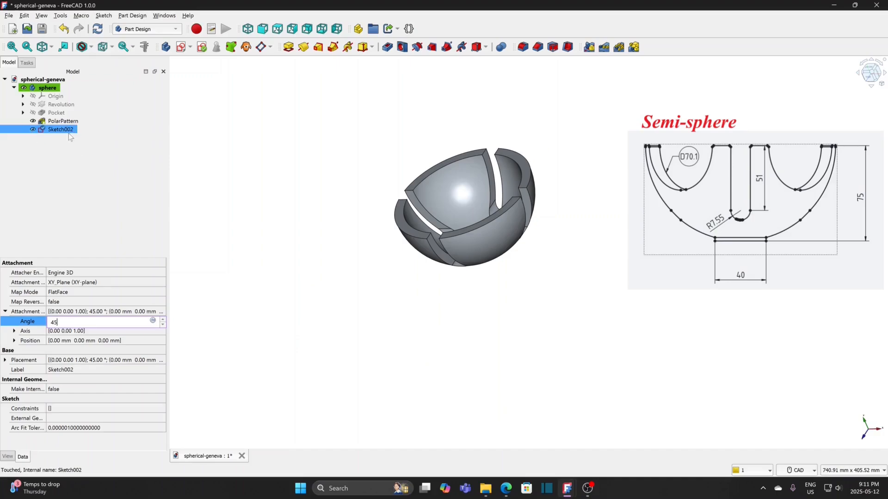
pyautogui.press('Return')
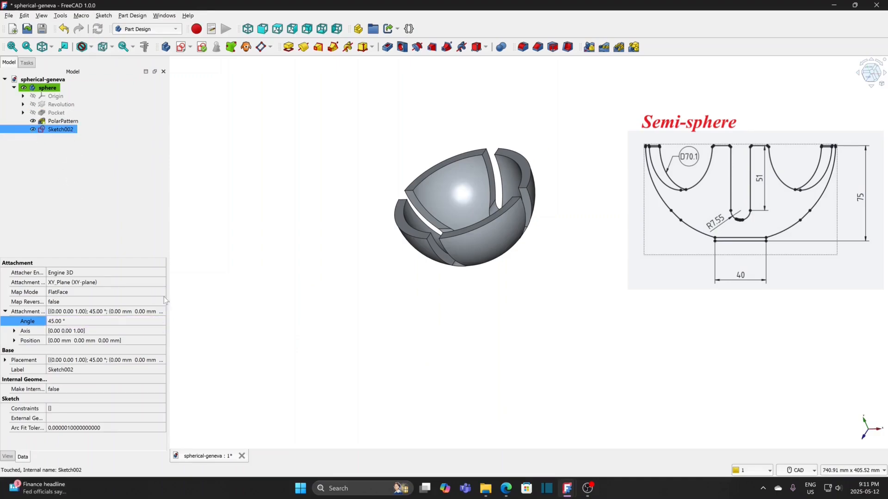
# Step: Change the attachment offset axis to y 1 and z 0, and reopen the empty sketch for editing
pyautogui.click(14, 331)
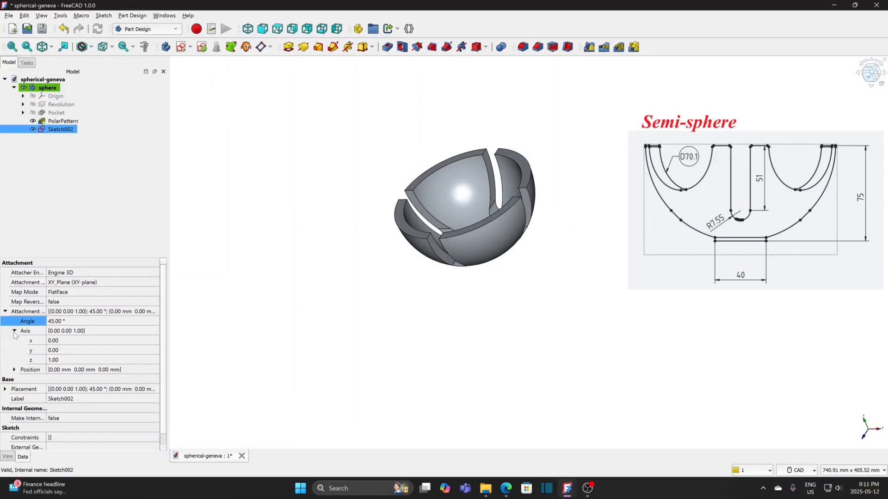
pyautogui.click(154, 352)
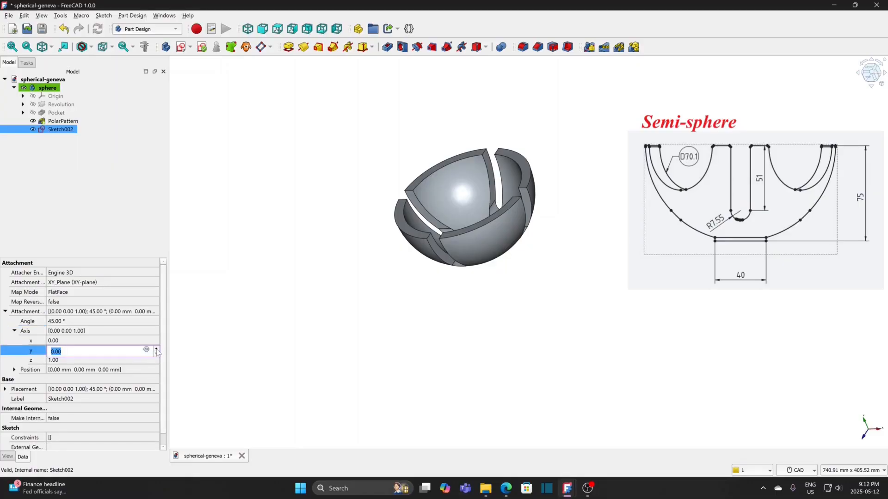
pyautogui.click(157, 362)
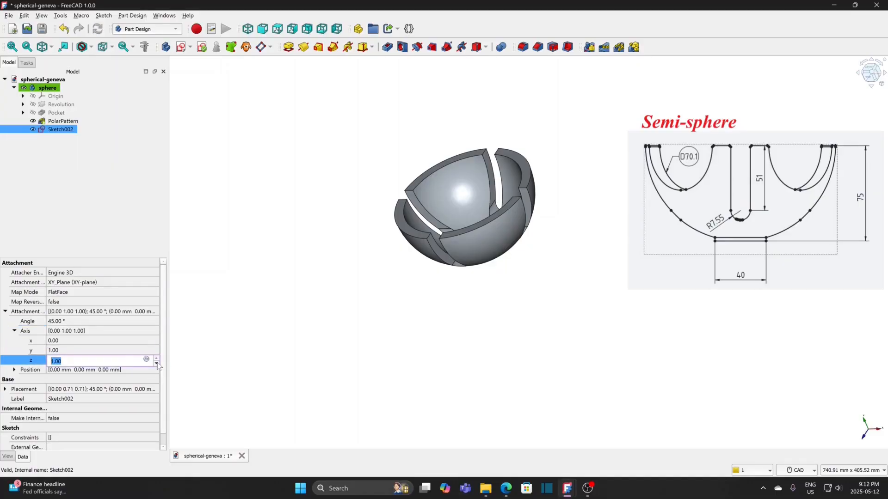
pyautogui.click(157, 363)
pyautogui.doubleClick(56, 130)
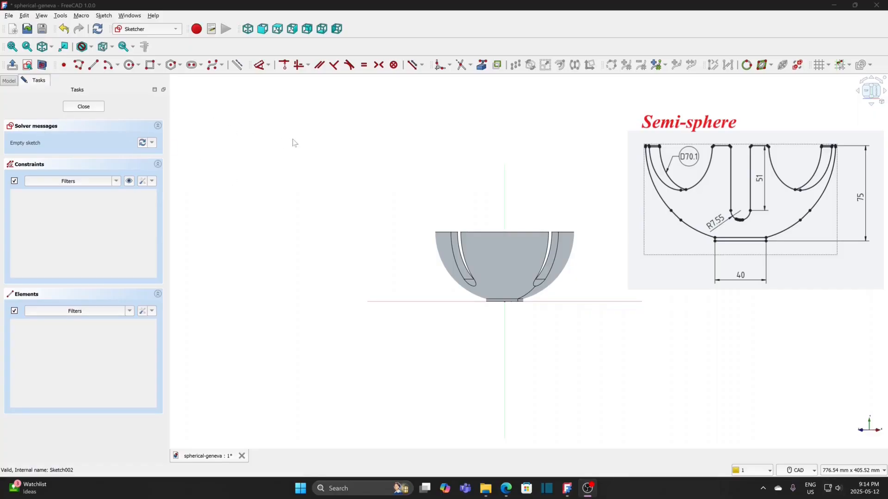
# Step: Project the bowl's straight top rim edge into the rotated sketch as external geometry
pyautogui.click(129, 65)
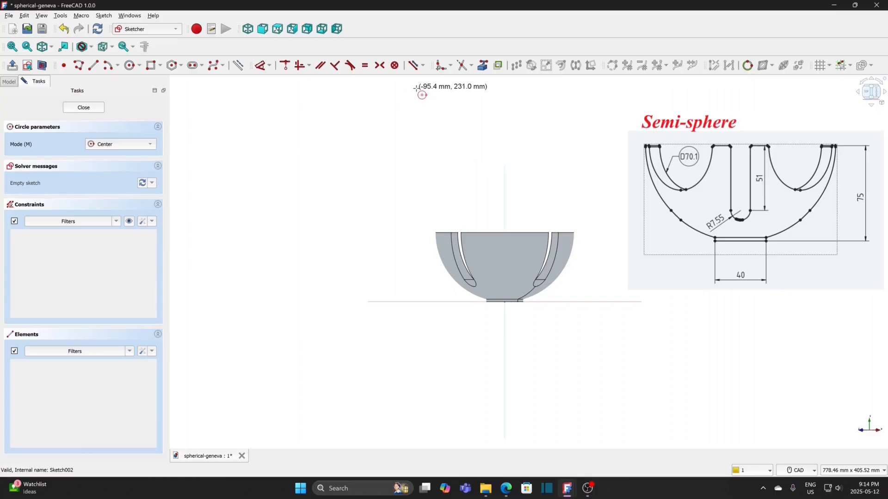
pyautogui.click(482, 65)
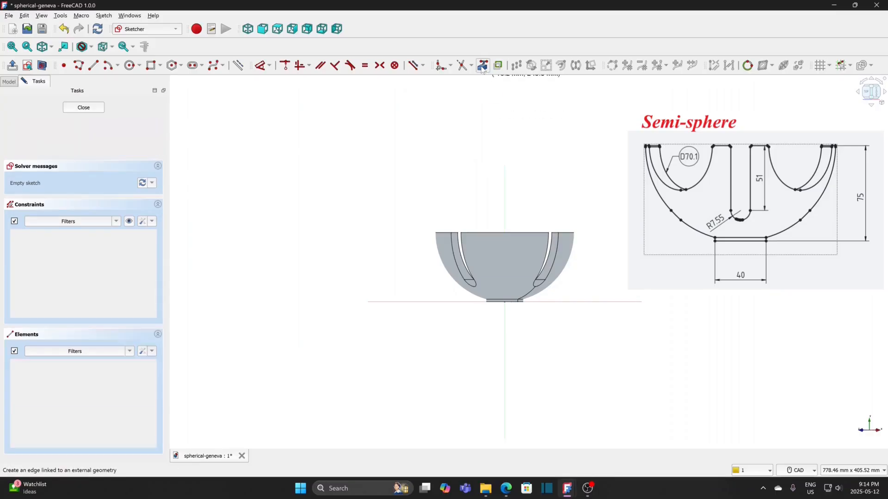
pyautogui.click(524, 232)
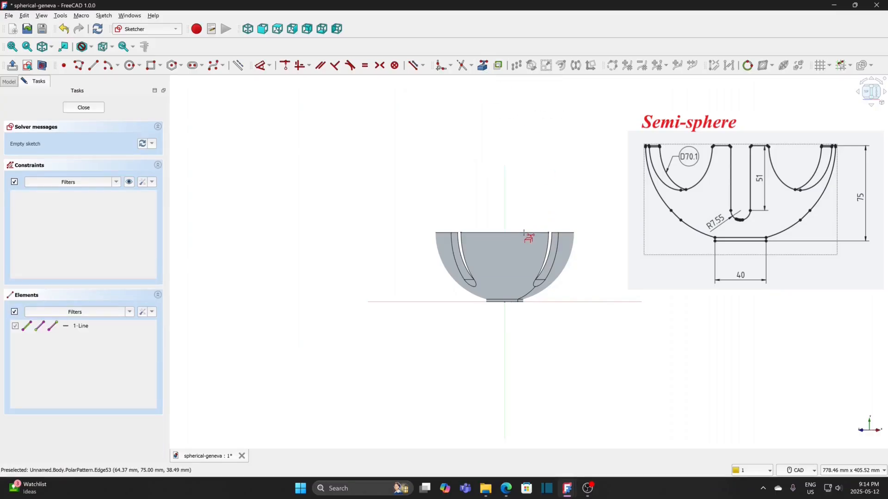
# Step: Draw a 70.1 mm diameter circle centred where the projected rim edge meets the vertical axis, and close the sketch
pyautogui.click(130, 66)
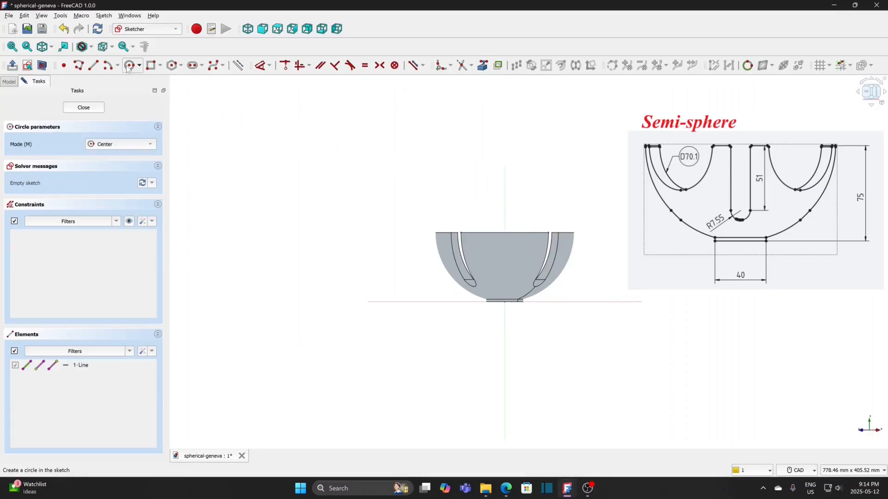
pyautogui.click(505, 233)
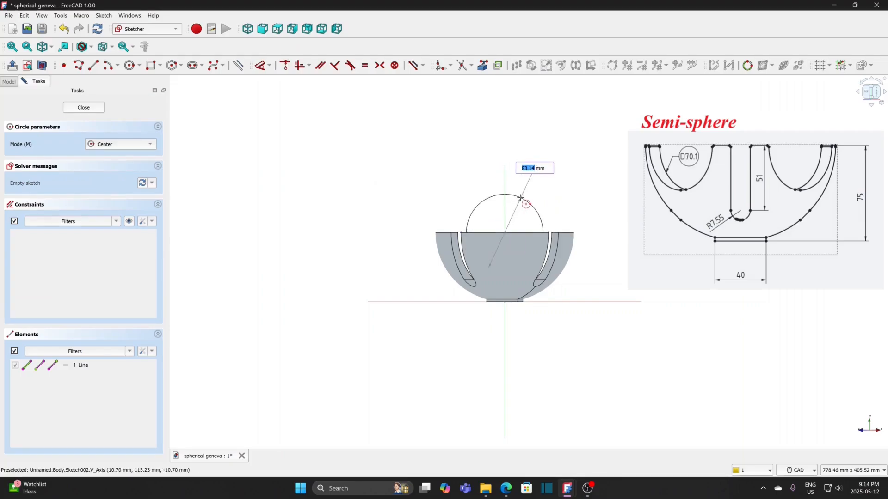
pyautogui.write('70.1')
pyautogui.press('Return')
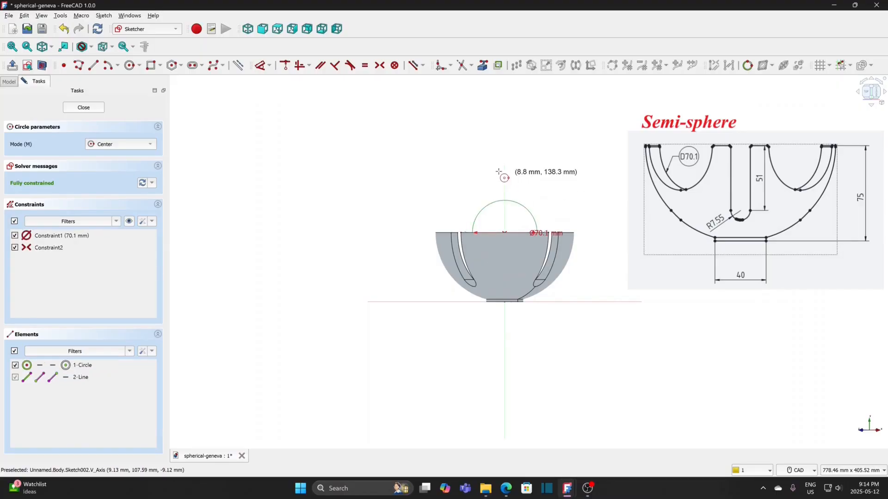
pyautogui.click(92, 110)
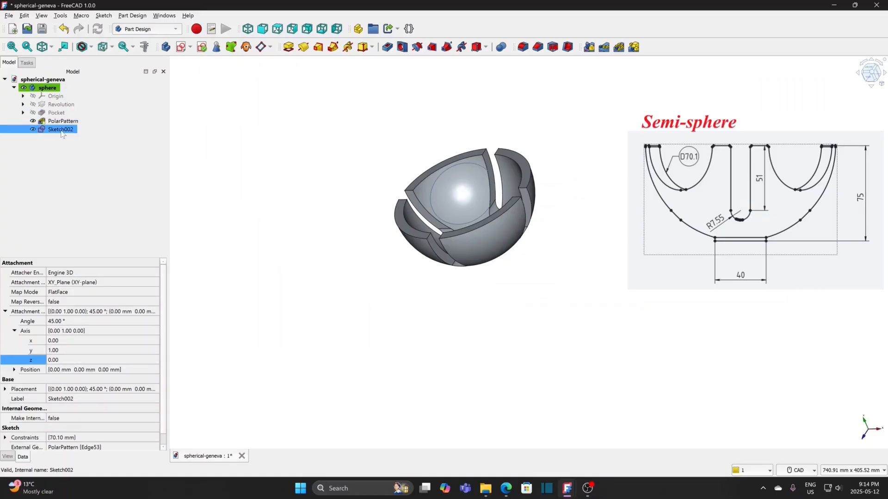
# Step: Pocket the circle sketch through all to cut a round notch in the bowl's rim
pyautogui.click(388, 47)
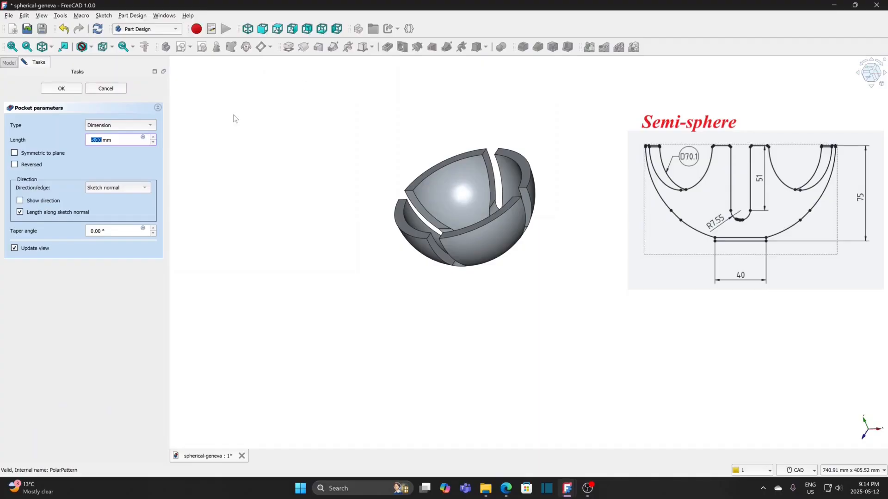
pyautogui.click(130, 125)
pyautogui.click(121, 135)
pyautogui.click(71, 89)
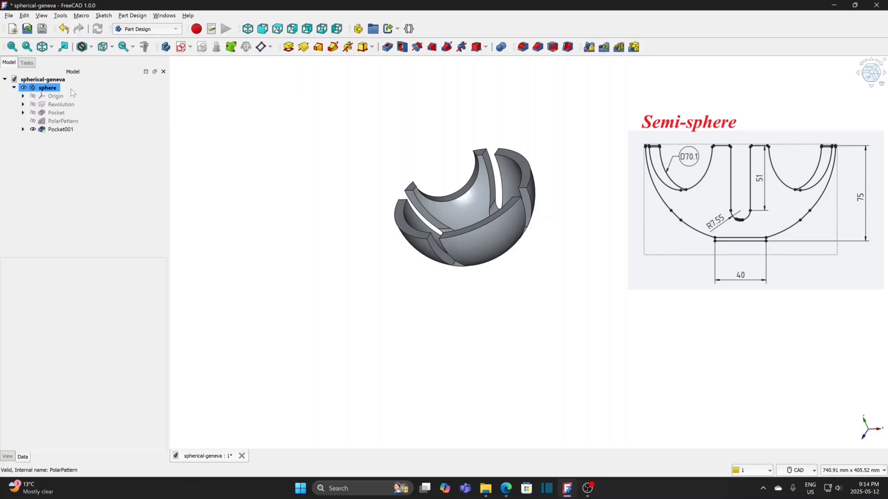
# Step: Polar-pattern the round rim pocket about the base Y axis with 4 occurrences over 360°
pyautogui.click(62, 129)
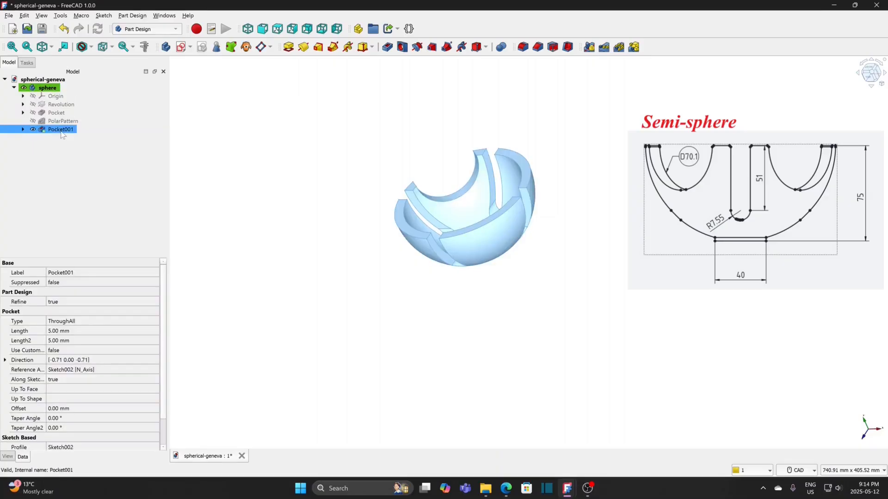
pyautogui.click(619, 47)
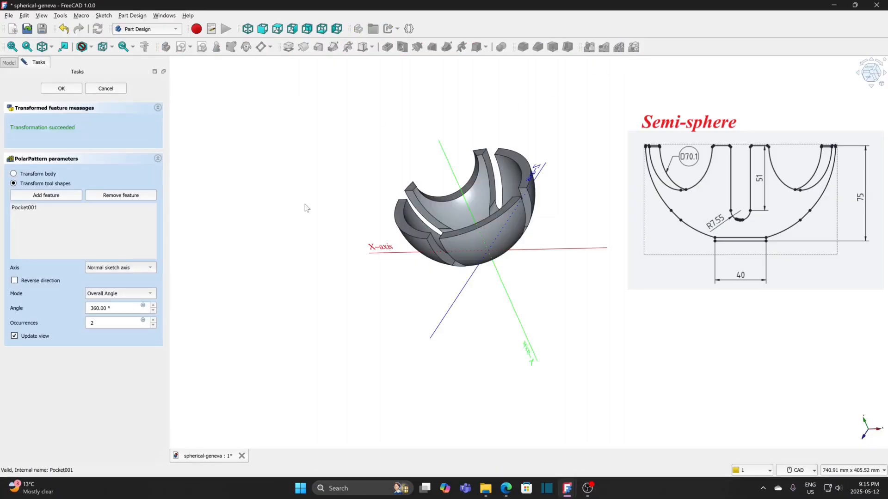
pyautogui.click(115, 322)
pyautogui.moveTo(94, 323); pyautogui.dragTo(84, 326)
pyautogui.write('4')
pyautogui.click(128, 269)
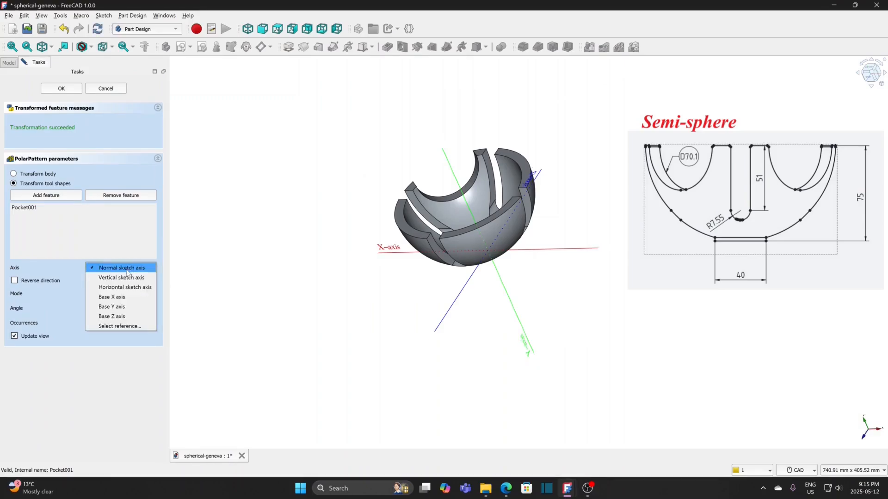
pyautogui.click(122, 326)
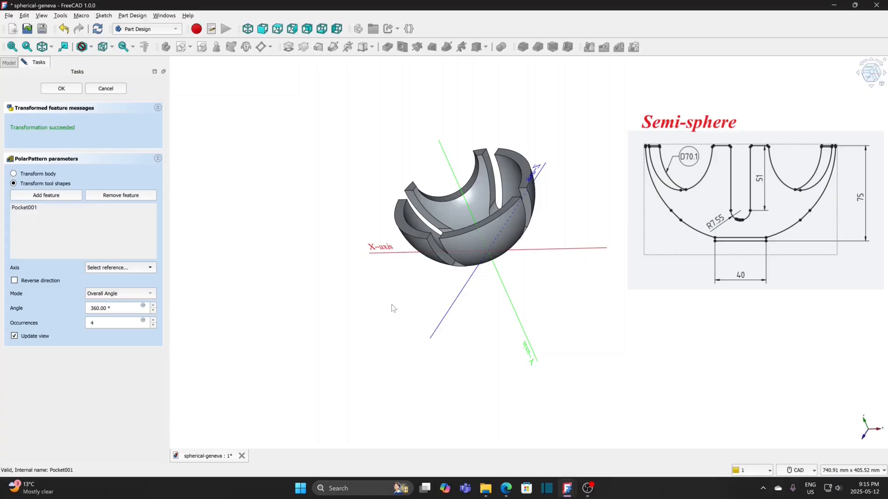
pyautogui.click(452, 171)
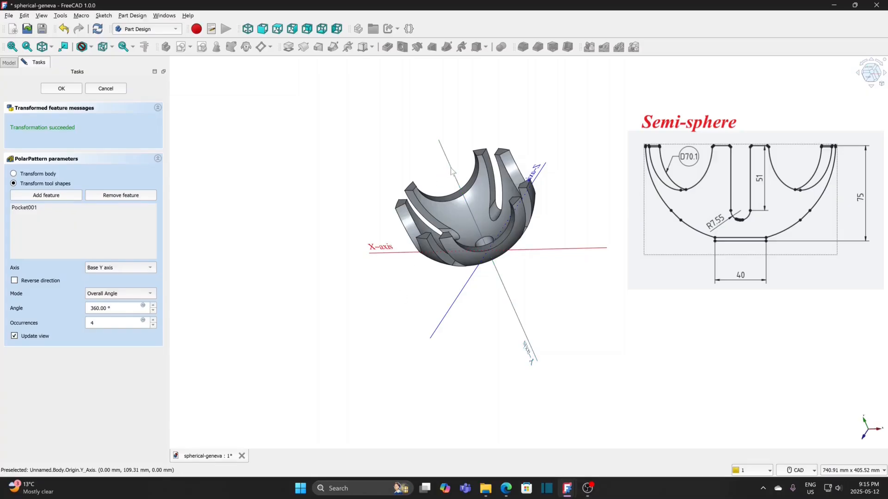
pyautogui.click(61, 88)
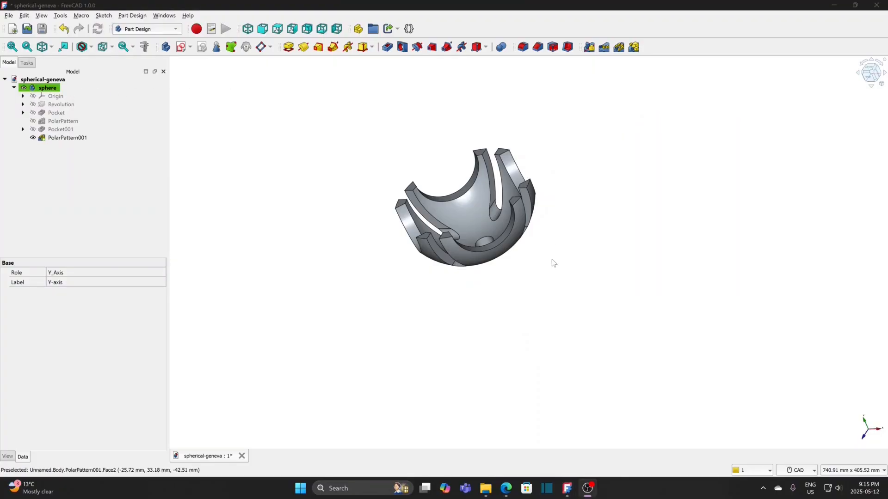
# Step: Switch the bowl's draw style to Wireframe to expose its edges
pyautogui.scroll(4, 552, 253)
pyautogui.moveTo(551, 241); pyautogui.dragTo(569, 311, button='middle')
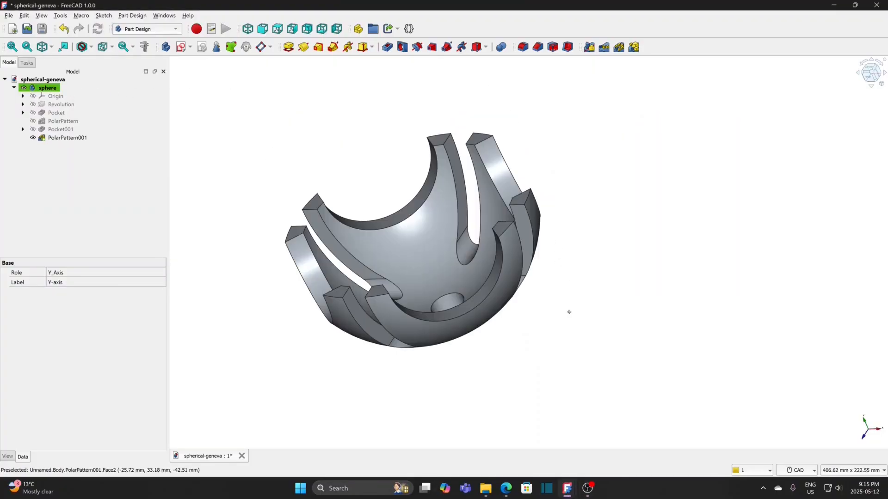
pyautogui.click(92, 48)
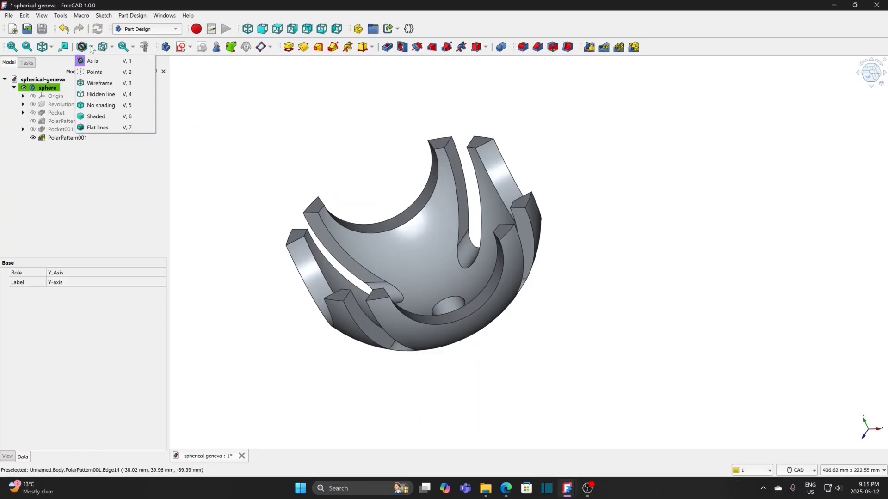
pyautogui.click(97, 84)
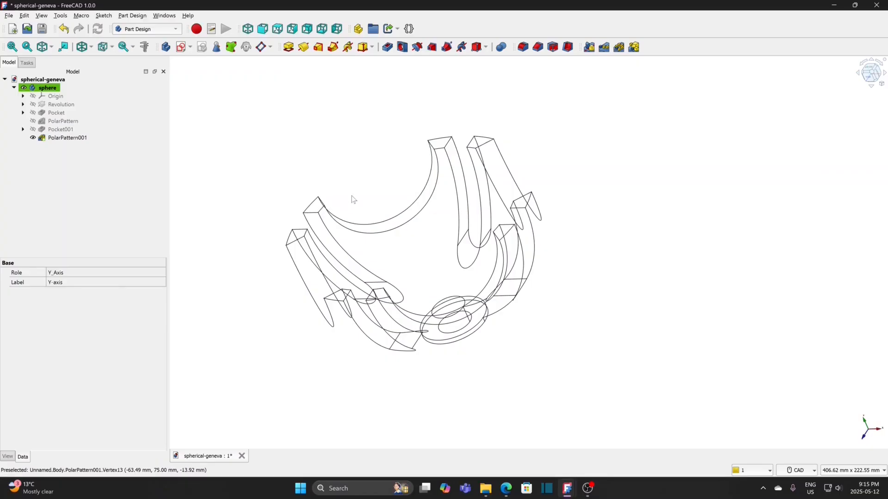
# Step: Fillet the short side edges at the tips of all eight arms with a 1 mm radius, and restore the As is draw style
pyautogui.moveTo(352, 196); pyautogui.dragTo(418, 226, button='middle')
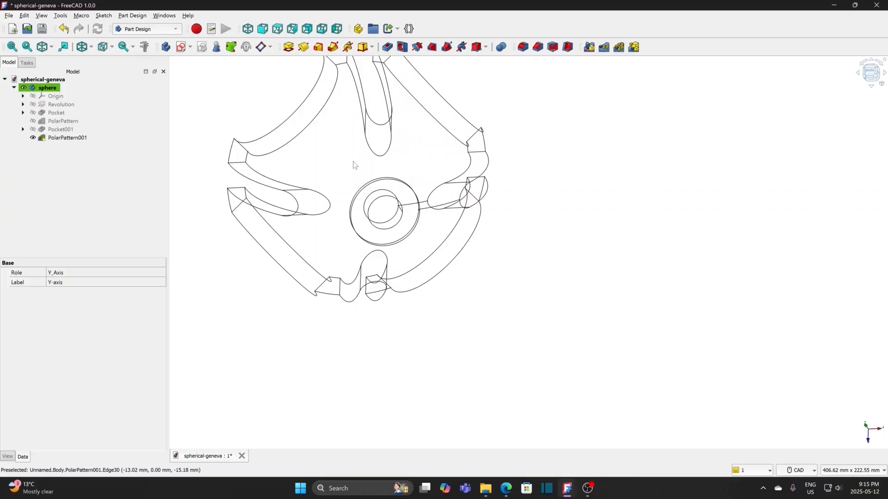
pyautogui.moveTo(354, 165); pyautogui.dragTo(359, 206, button='middle')
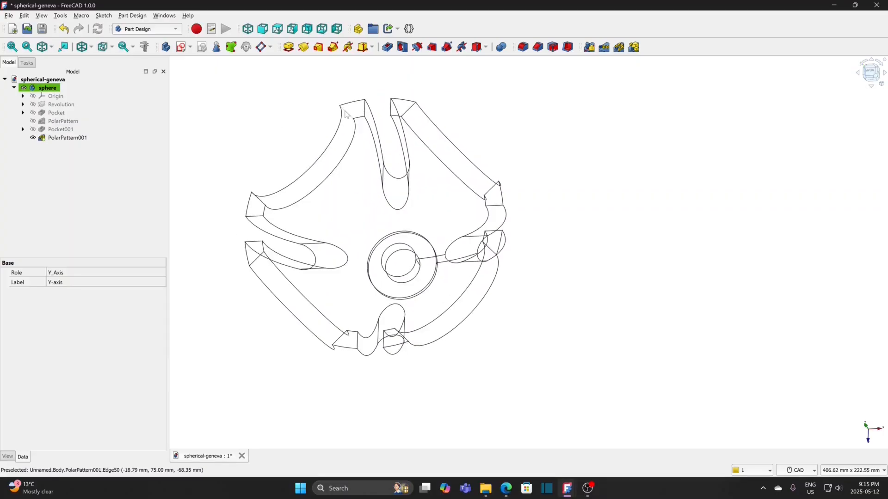
pyautogui.click(345, 114)
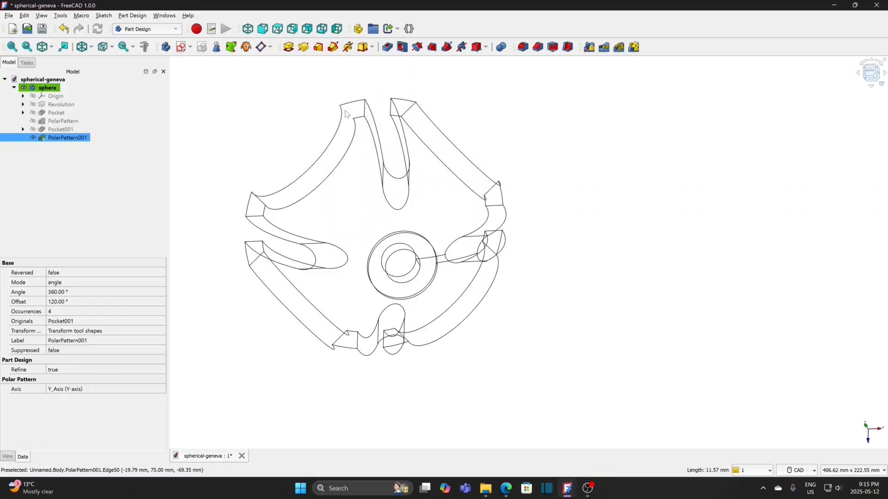
pyautogui.keyDown('ctrl'); pyautogui.click(365, 115); pyautogui.keyUp('ctrl')
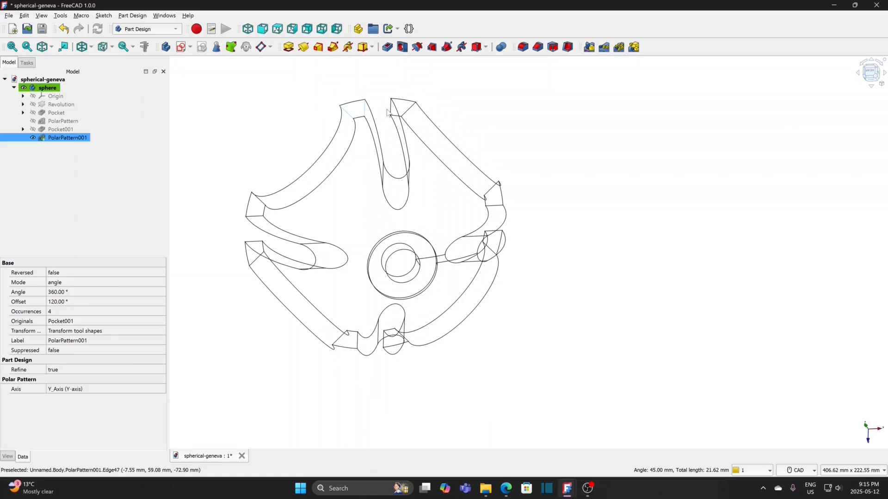
pyautogui.keyDown('ctrl'); pyautogui.click(409, 110); pyautogui.keyUp('ctrl')
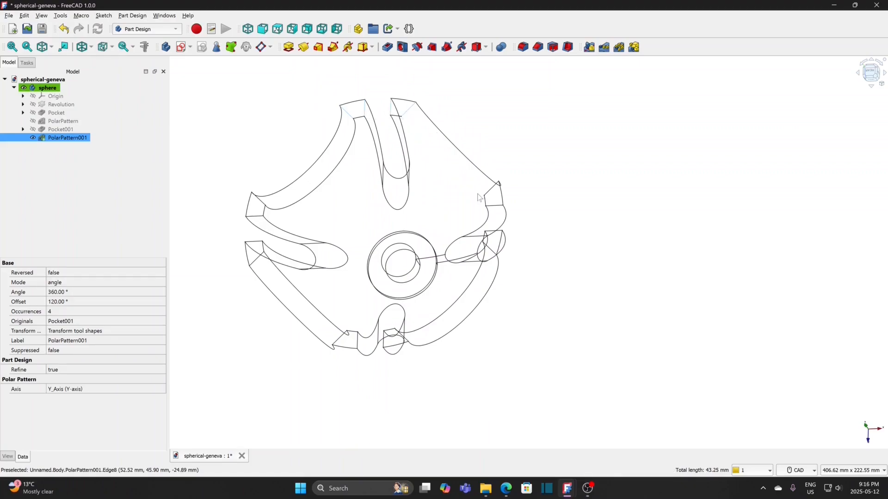
pyautogui.keyDown('ctrl'); pyautogui.click(493, 195); pyautogui.keyUp('ctrl')
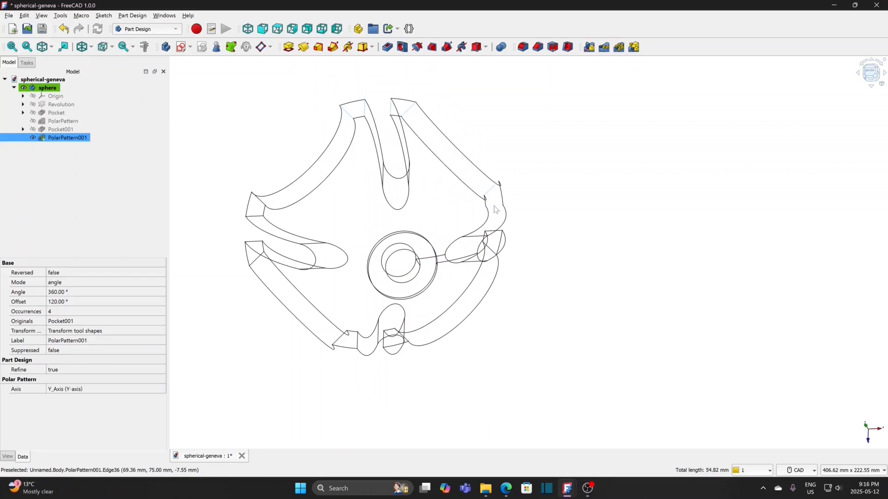
pyautogui.keyDown('ctrl'); pyautogui.click(495, 206); pyautogui.keyUp('ctrl')
pyautogui.keyDown('ctrl'); pyautogui.click(498, 231); pyautogui.keyUp('ctrl')
pyautogui.keyDown('ctrl'); pyautogui.click(491, 251); pyautogui.keyUp('ctrl')
pyautogui.keyDown('ctrl'); pyautogui.click(403, 339); pyautogui.keyUp('ctrl')
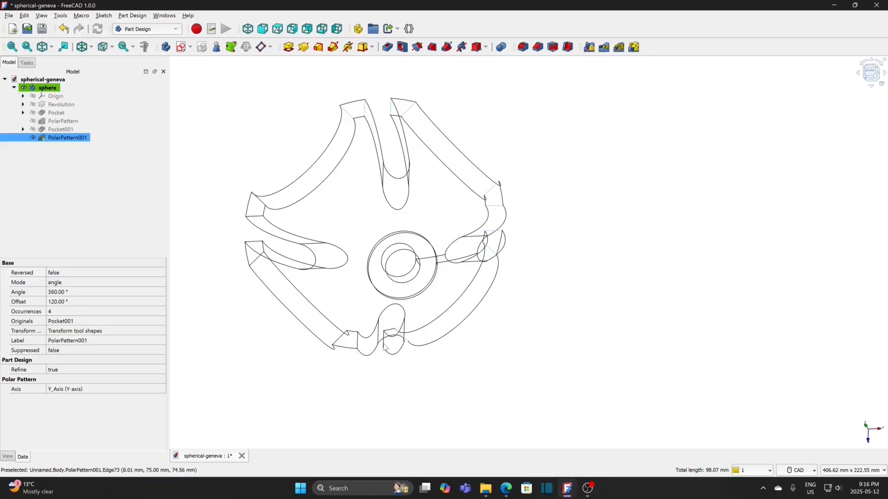
pyautogui.keyDown('ctrl'); pyautogui.click(370, 348); pyautogui.keyUp('ctrl')
pyautogui.keyDown('ctrl'); pyautogui.click(357, 341); pyautogui.keyUp('ctrl')
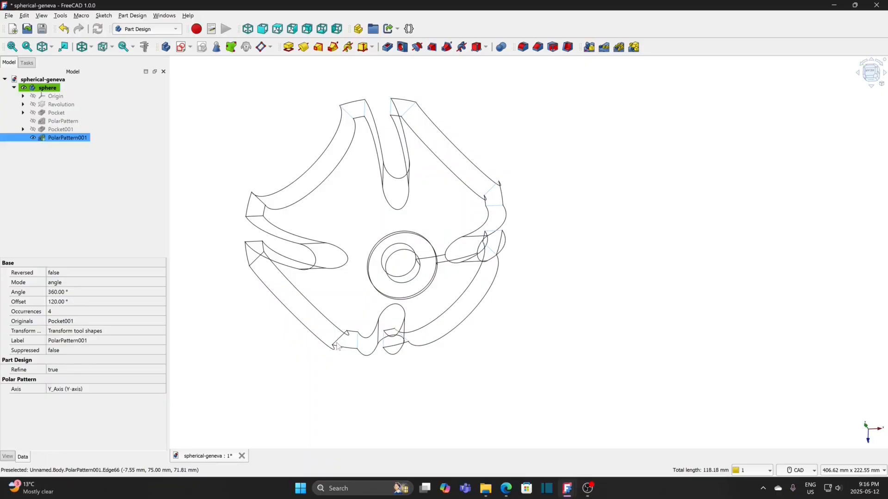
pyautogui.keyDown('ctrl'); pyautogui.click(336, 342); pyautogui.keyUp('ctrl')
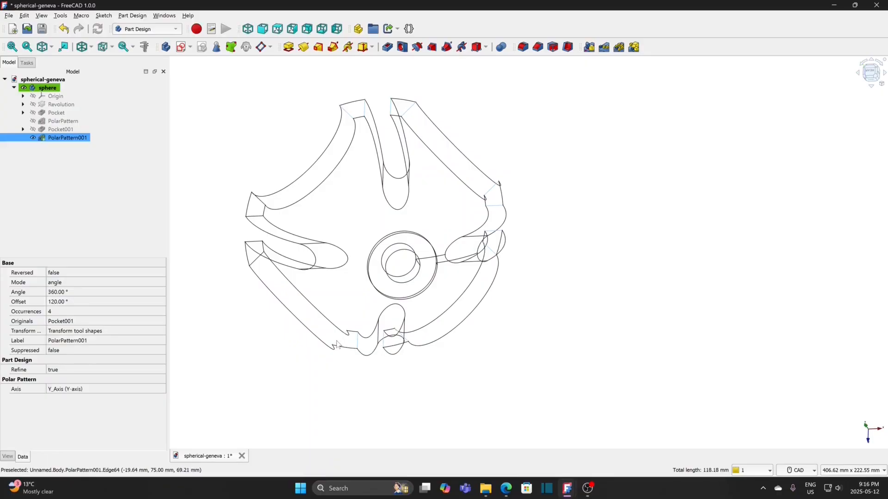
pyautogui.keyDown('ctrl'); pyautogui.click(255, 258); pyautogui.keyUp('ctrl')
pyautogui.keyDown('ctrl'); pyautogui.click(253, 241); pyautogui.keyUp('ctrl')
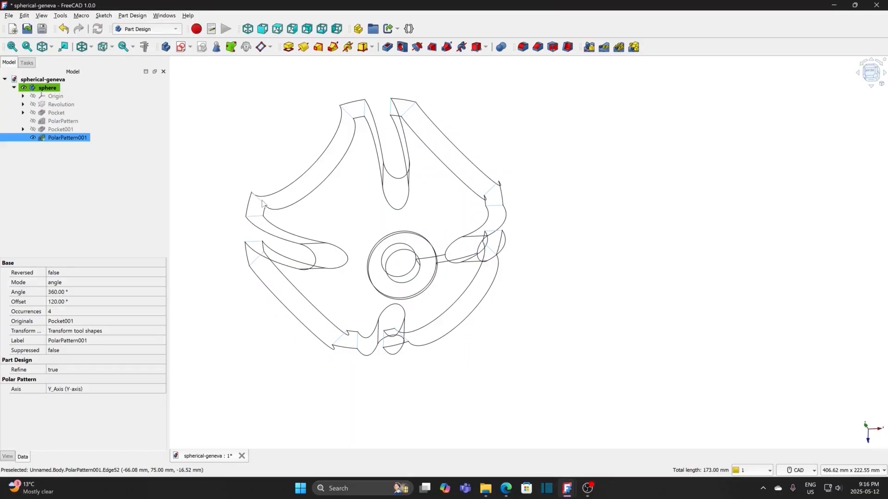
pyautogui.click(523, 48)
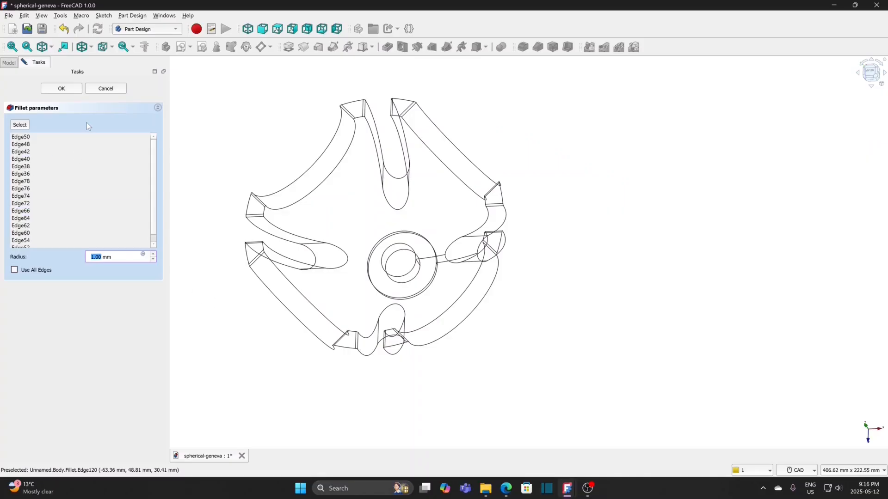
pyautogui.click(71, 92)
pyautogui.click(91, 47)
pyautogui.click(93, 62)
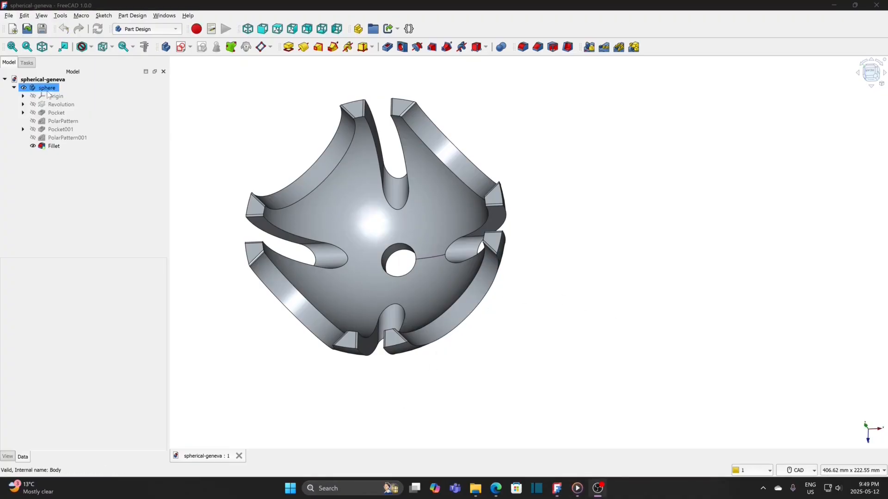
# Step: Set the sphere body's ambient color to bright green #55ff00 in its custom appearance
pyautogui.click(45, 88)
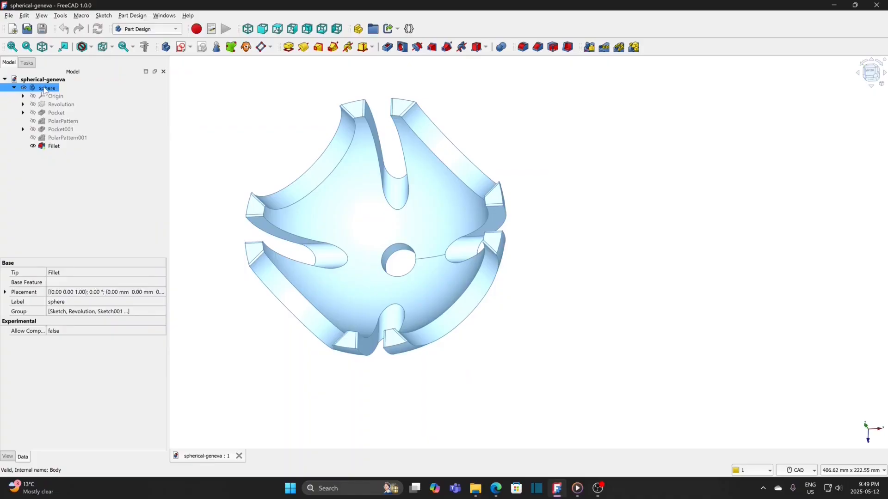
pyautogui.rightClick(45, 91)
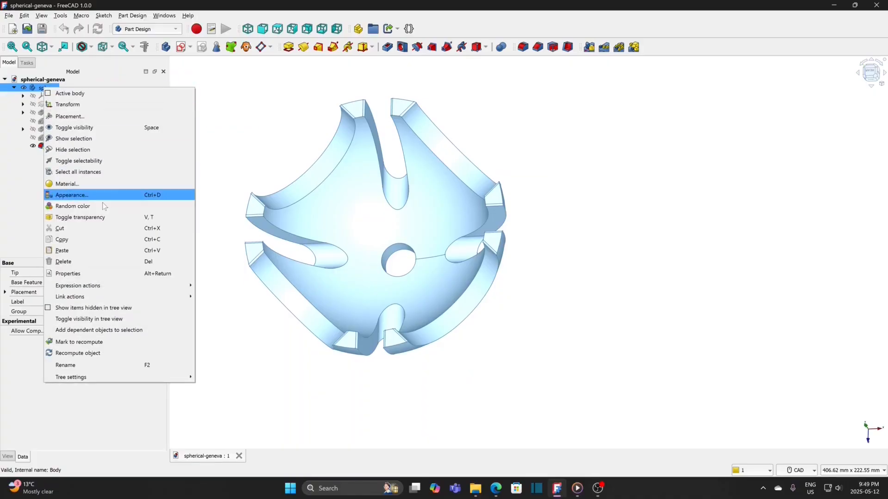
pyautogui.click(88, 197)
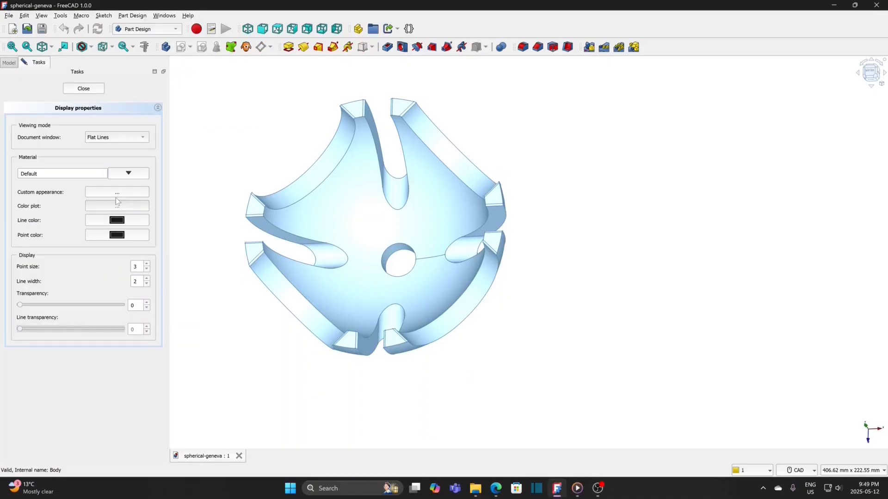
pyautogui.click(116, 192)
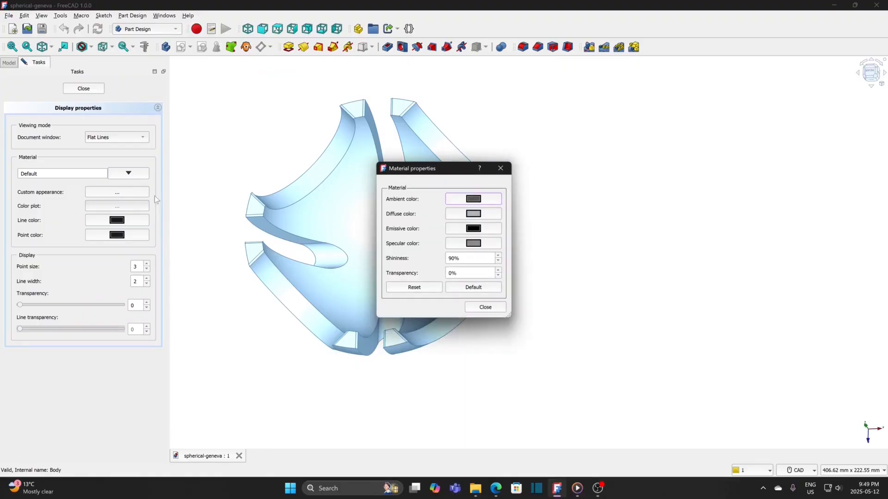
pyautogui.click(473, 200)
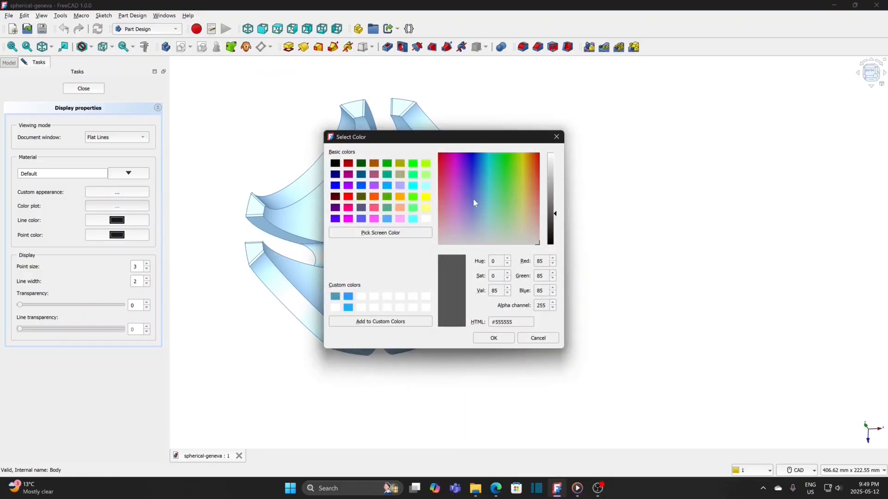
pyautogui.click(414, 197)
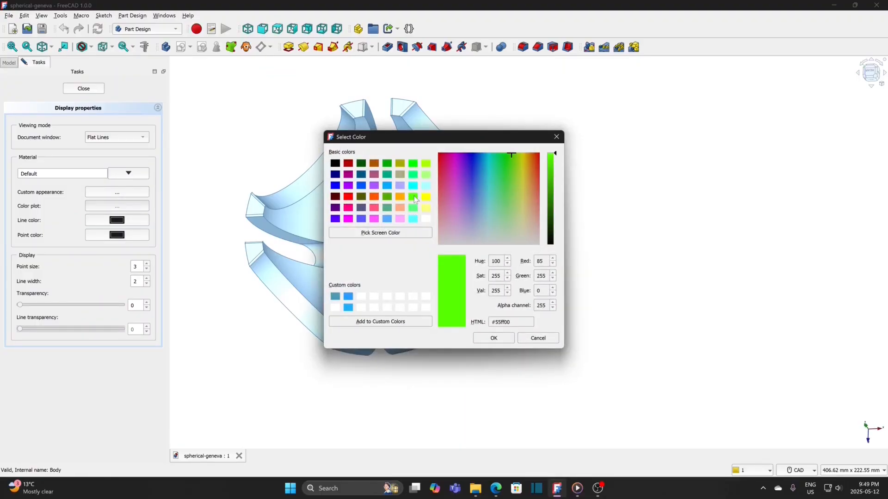
pyautogui.click(494, 339)
pyautogui.click(487, 307)
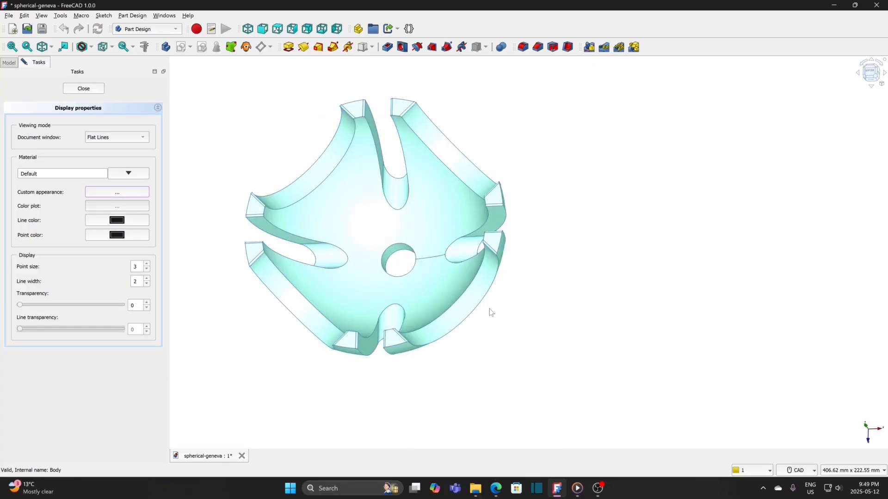
pyautogui.click(90, 89)
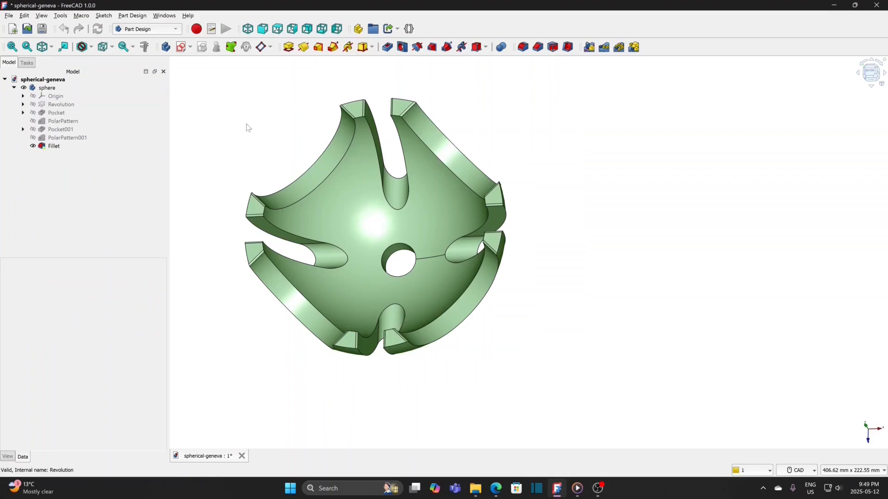
# Step: Save the document, and save it under the new file name spherical-geneva-v1
pyautogui.click(9, 15)
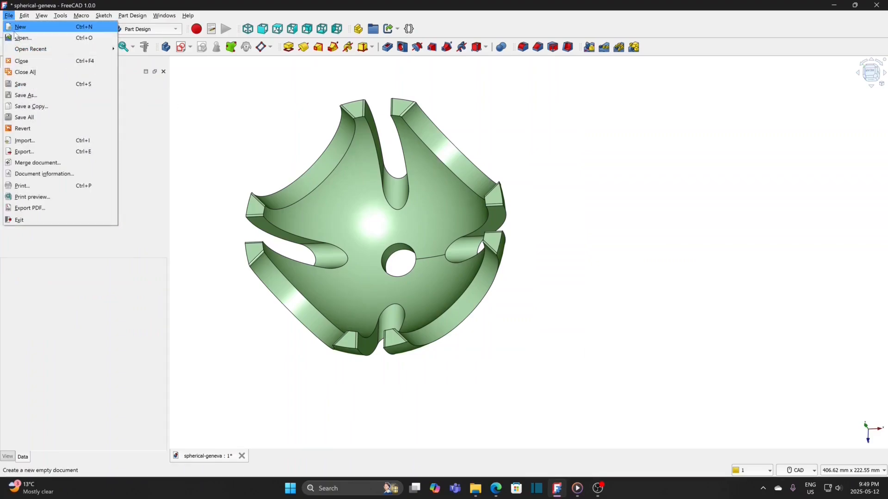
pyautogui.click(20, 84)
pyautogui.click(9, 16)
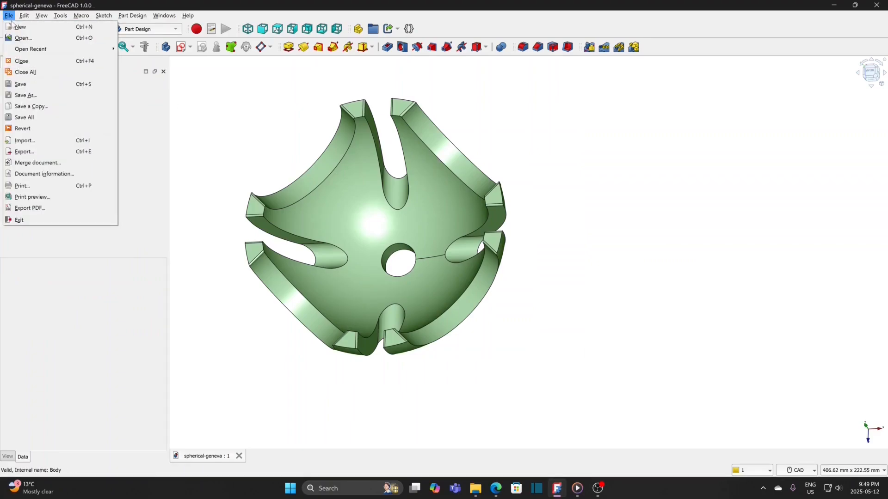
pyautogui.click(25, 95)
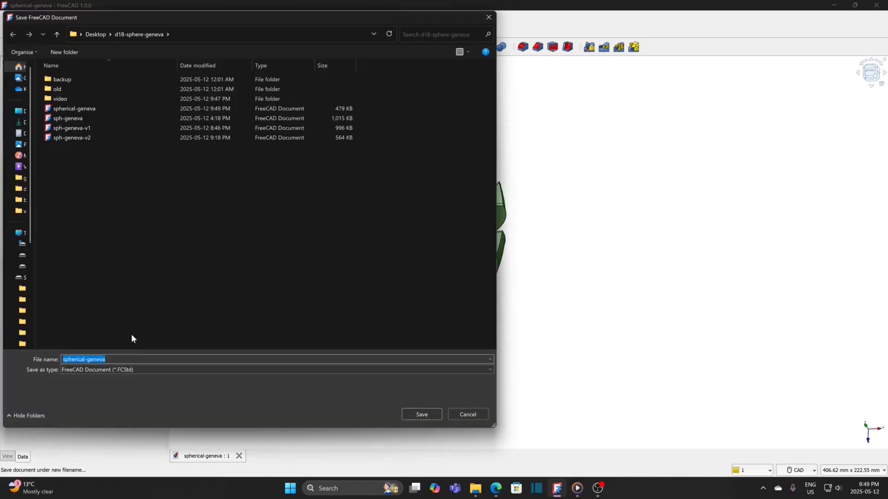
pyautogui.click(124, 356)
pyautogui.click(428, 414)
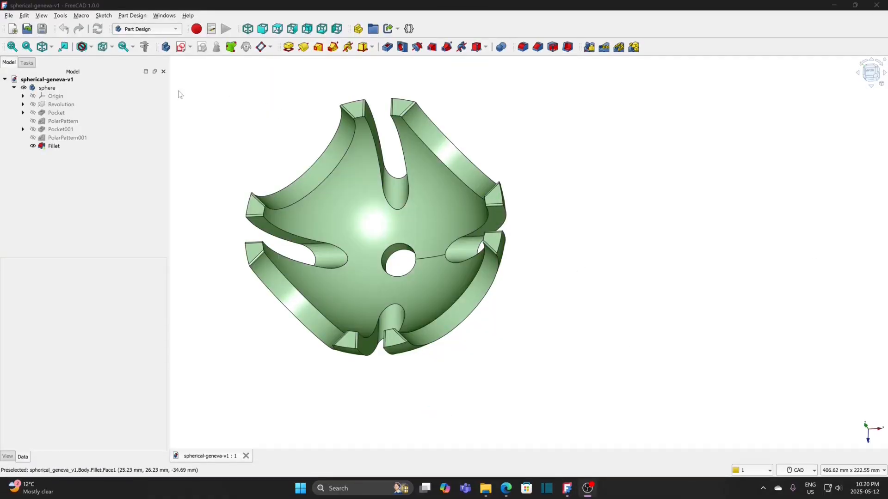
# Step: Create a second body in the spherical-geneva-v1 document and rename it turn
pyautogui.click(60, 80)
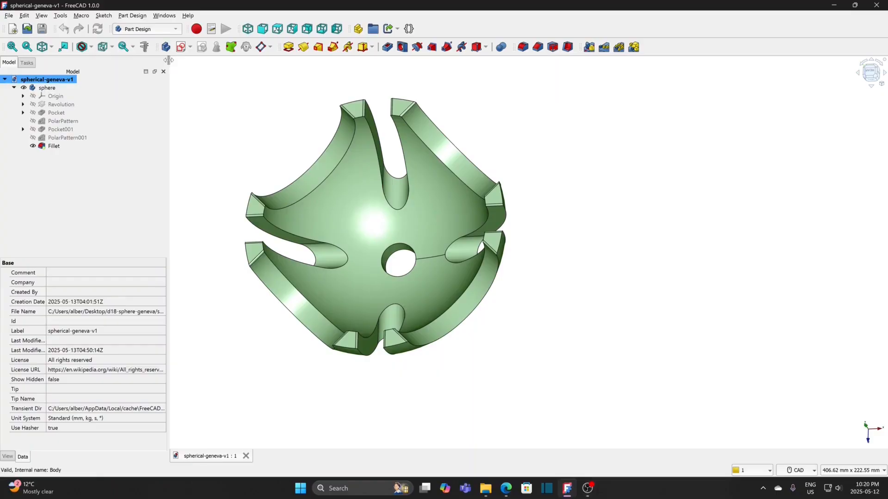
pyautogui.click(166, 47)
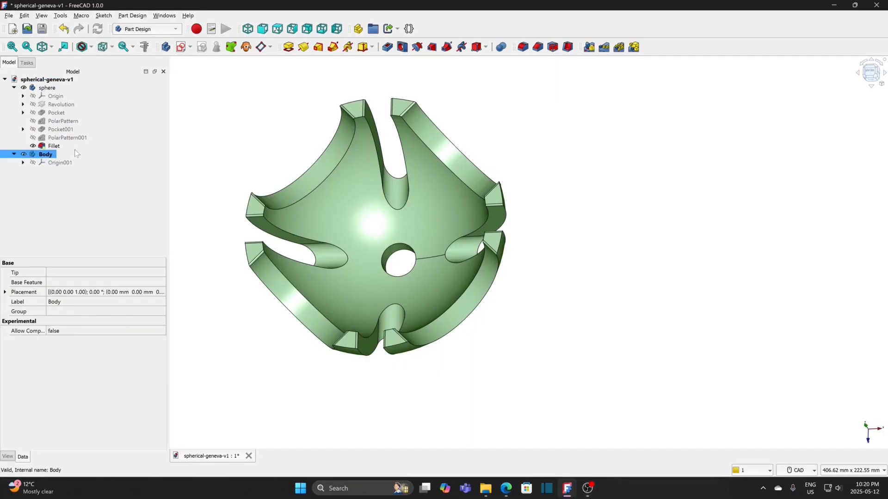
pyautogui.rightClick(50, 154)
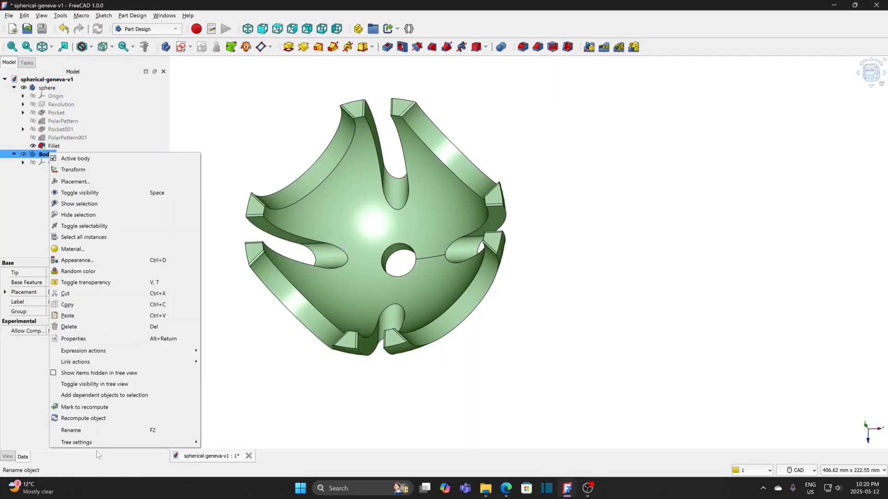
pyautogui.click(89, 430)
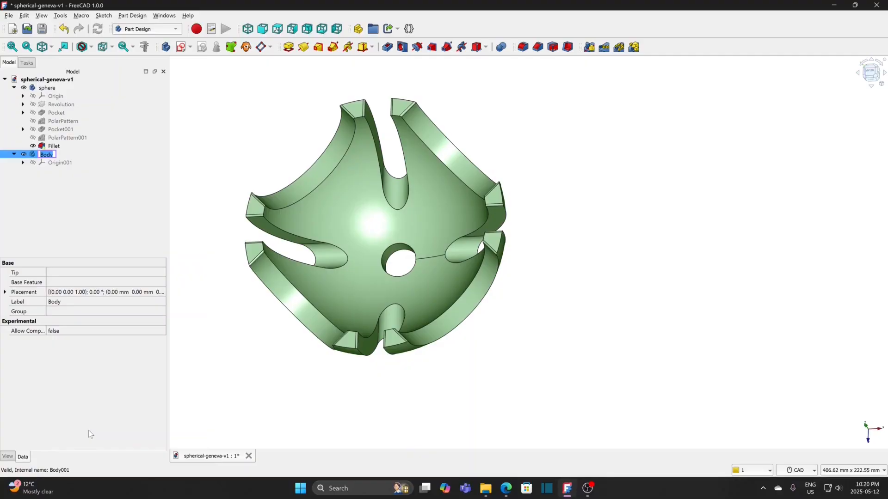
pyautogui.write('turn')
pyautogui.press('Return')
# Step: Hide the sphere body and create a sketch on the XZ plane of the turn body
pyautogui.click(48, 87)
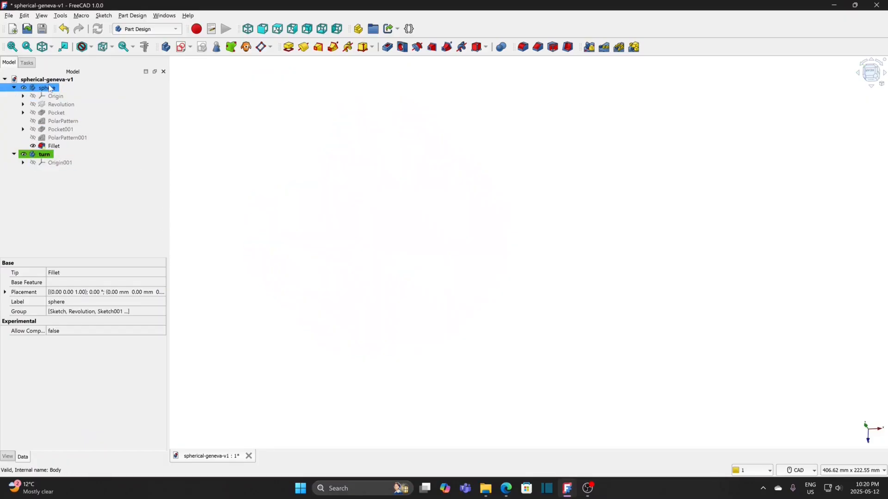
pyautogui.press('space')
pyautogui.click(45, 155)
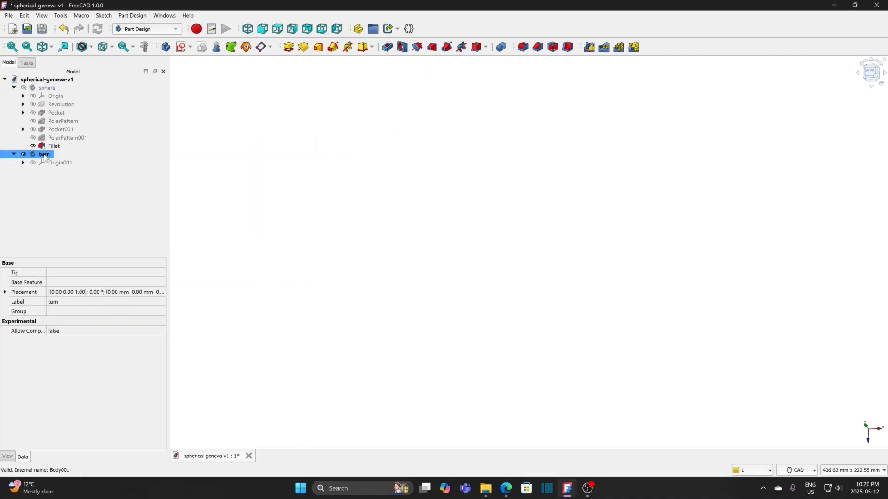
pyautogui.click(181, 48)
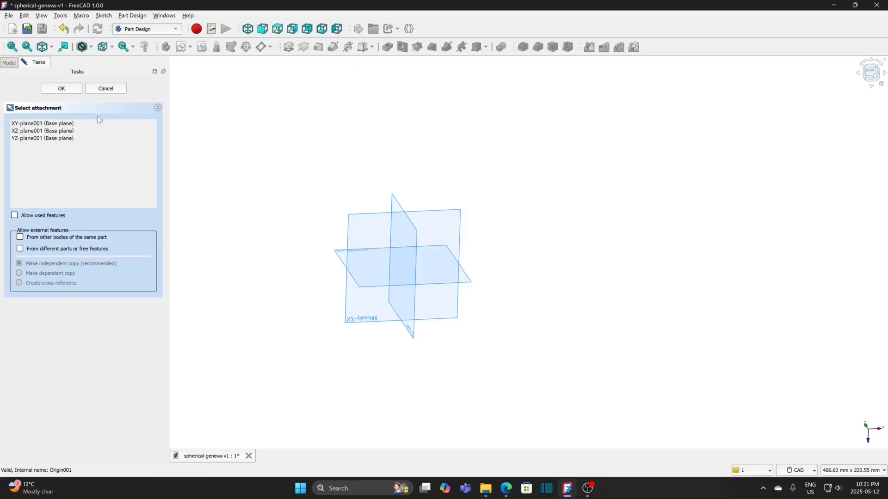
pyautogui.click(65, 130)
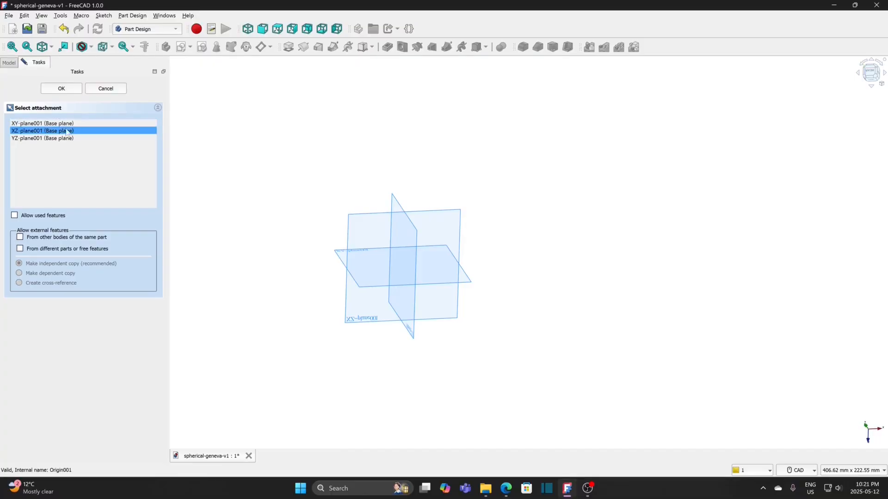
pyautogui.click(65, 91)
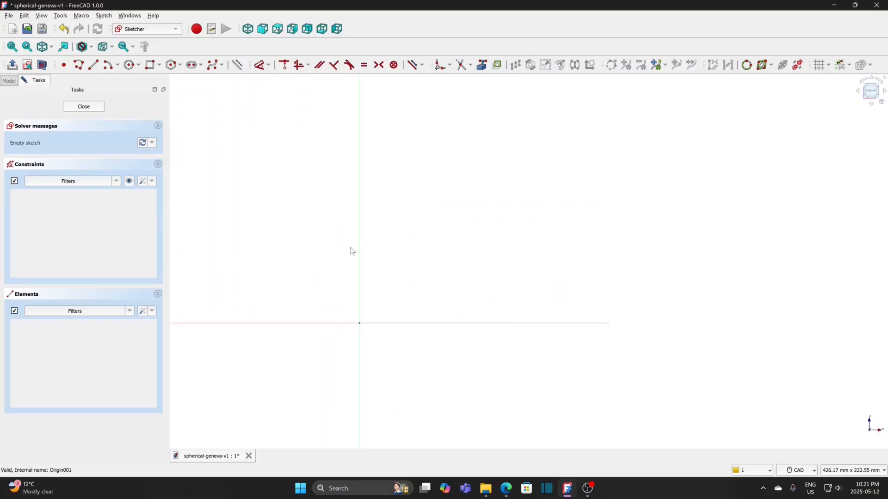
# Step: Draw a closed L-shaped polyline starting on the vertical axis above the origin, with a step about 33 mm wide and an upright about 11 mm wide
pyautogui.moveTo(421, 271); pyautogui.dragTo(450, 225, button='middle')
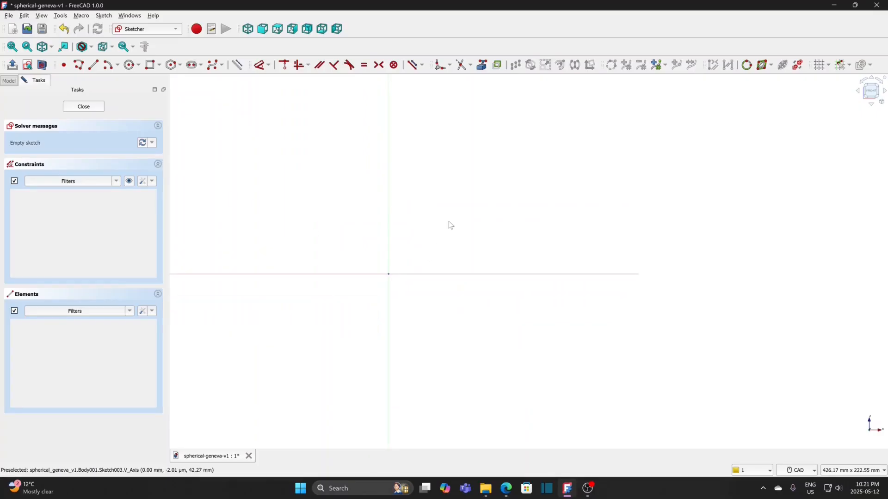
pyautogui.click(80, 65)
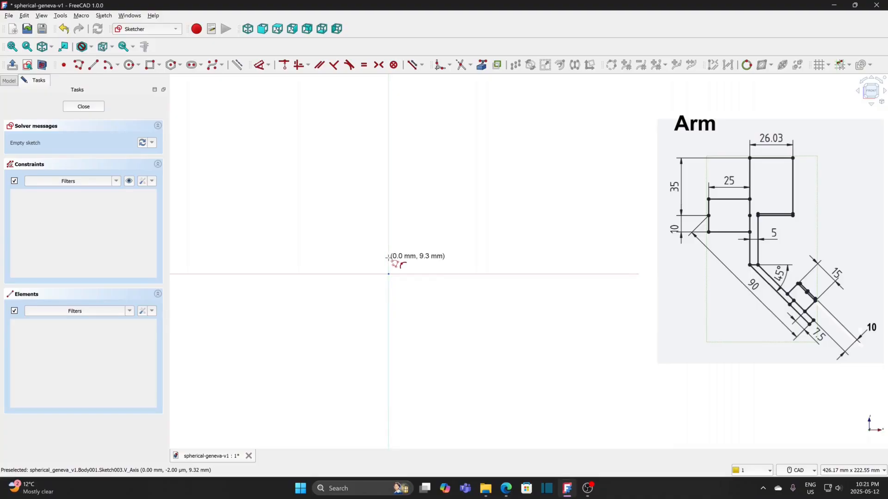
pyautogui.click(389, 257)
pyautogui.click(388, 233)
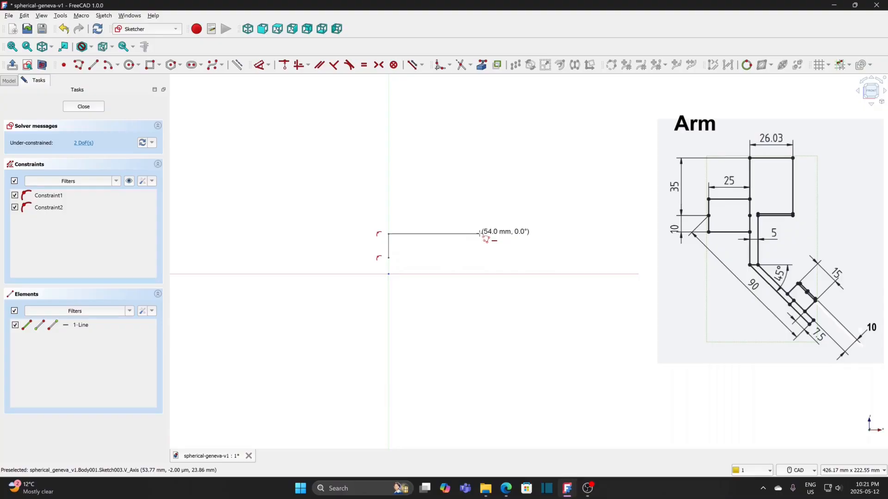
pyautogui.click(445, 233)
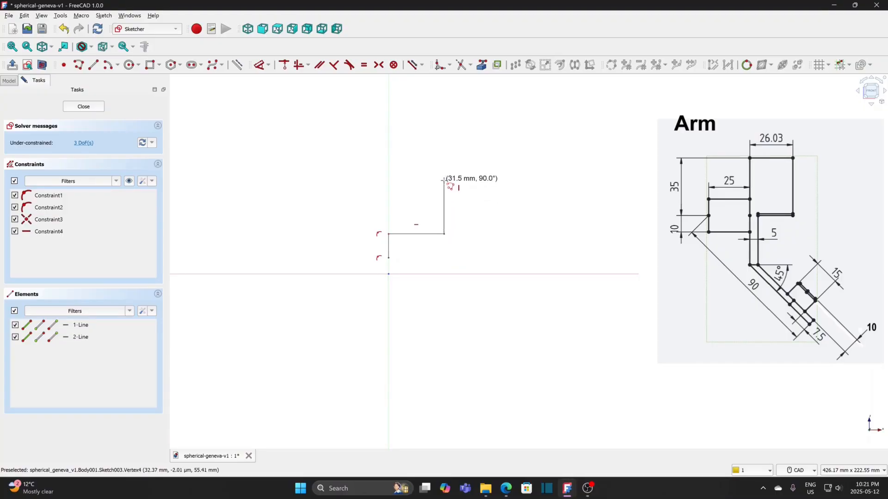
pyautogui.click(444, 180)
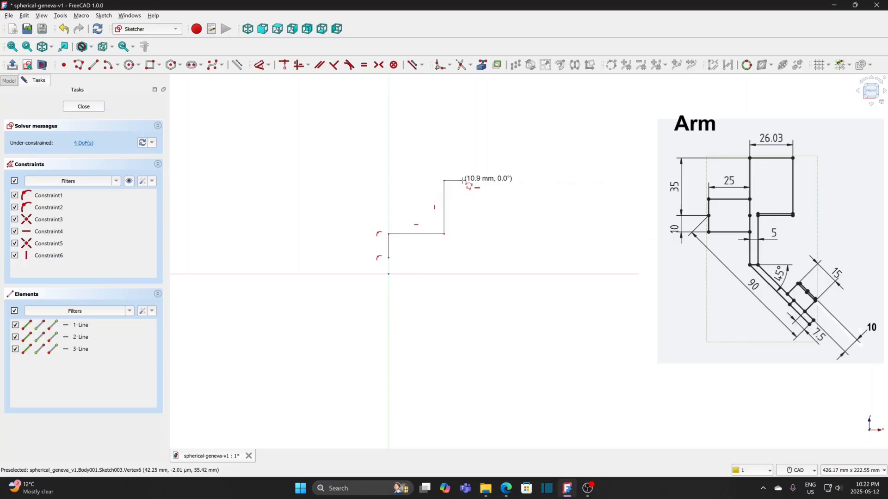
pyautogui.click(463, 180)
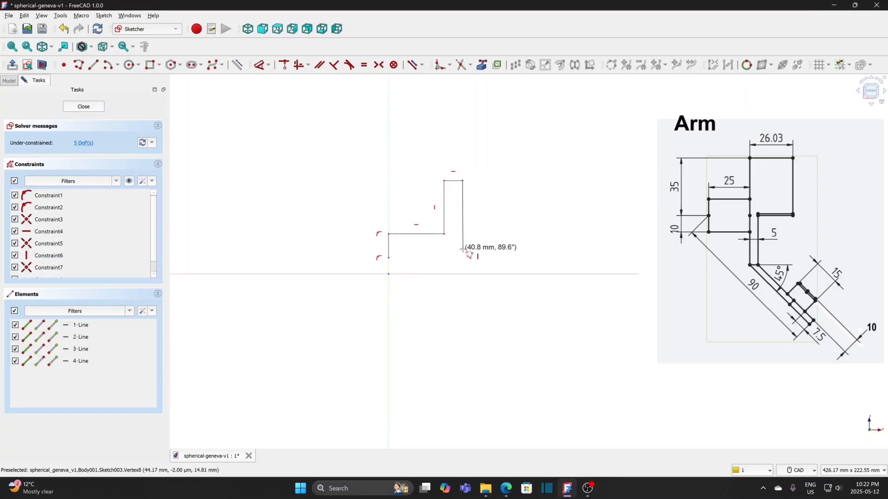
pyautogui.click(462, 257)
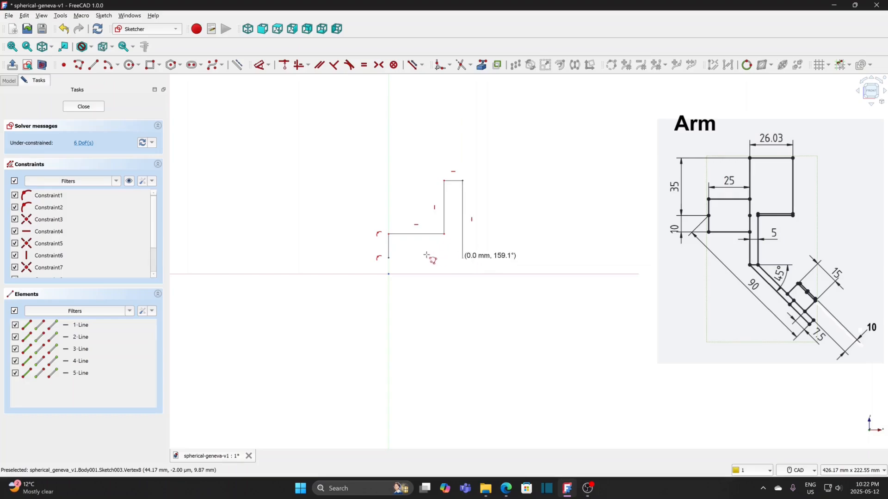
pyautogui.click(389, 258)
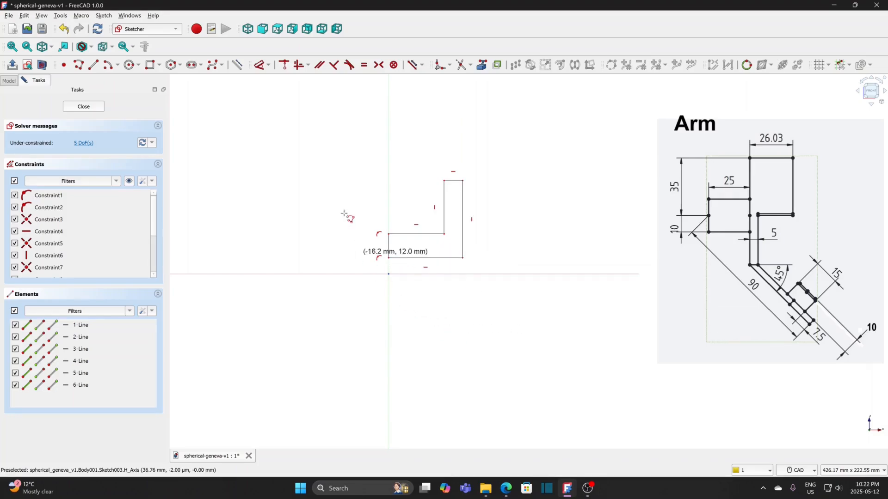
# Step: Constrain the L profile's horizontal step edge to 25 mm and the upright's top edge to 5 mm
pyautogui.click(269, 66)
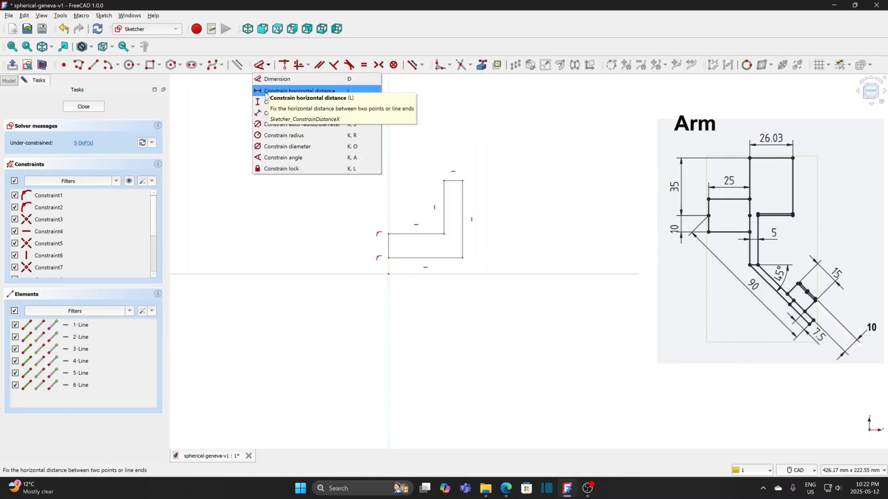
pyautogui.click(267, 93)
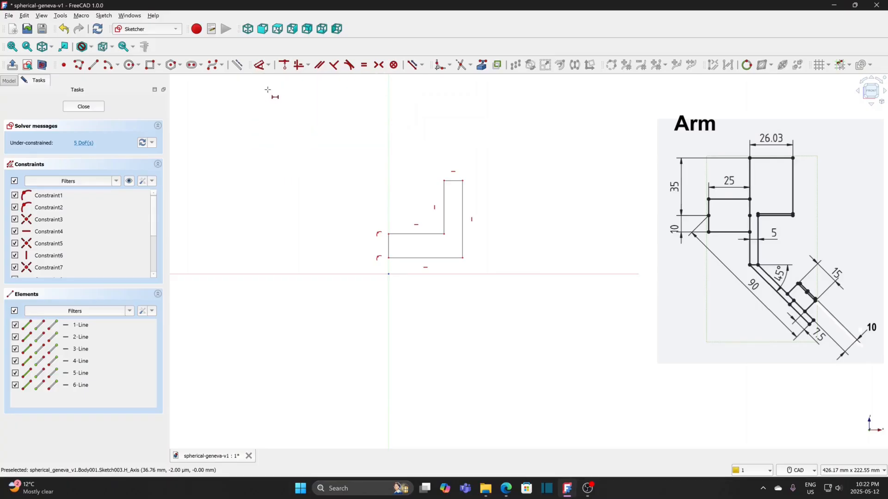
pyautogui.click(415, 234)
pyautogui.write('25')
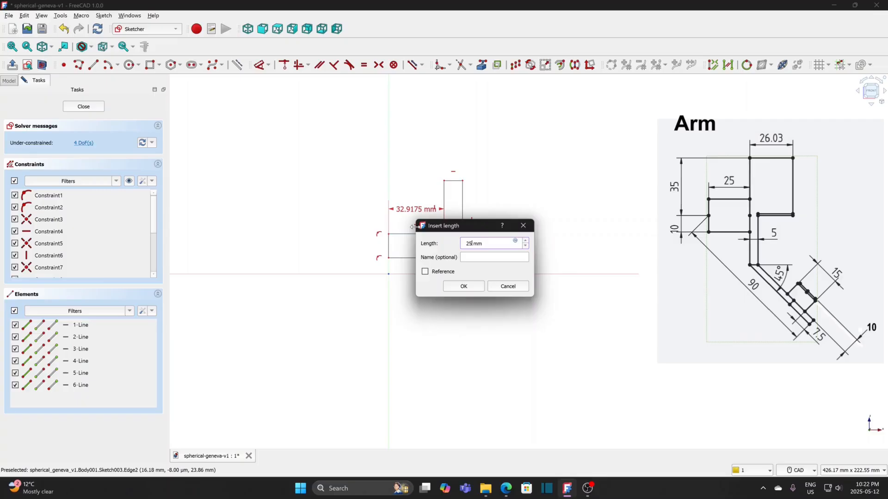
pyautogui.write('5')
pyautogui.press('Return')
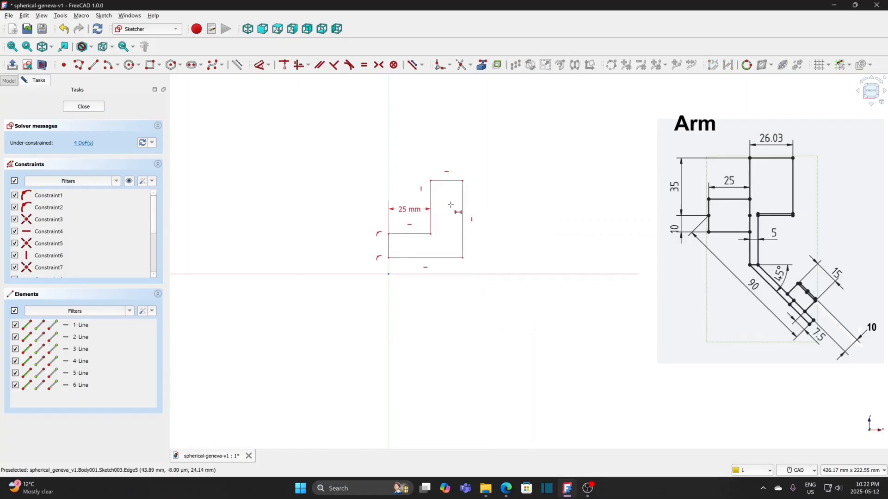
pyautogui.click(450, 180)
pyautogui.write('5')
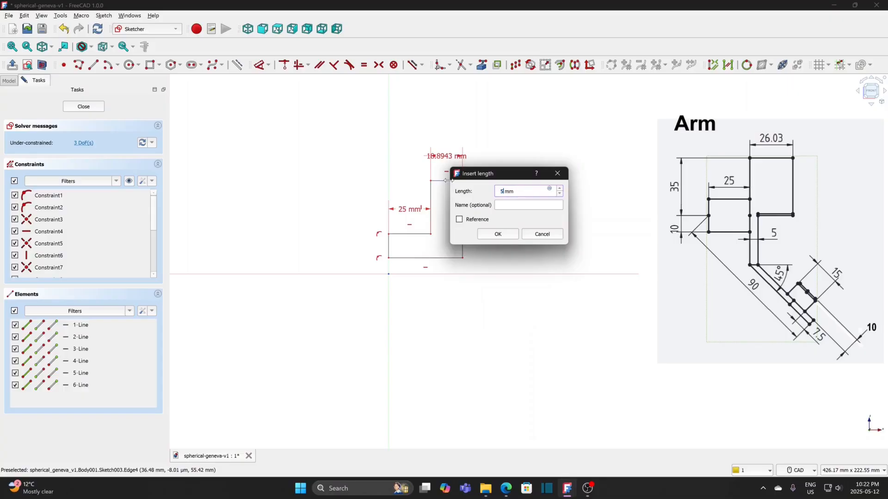
pyautogui.click(494, 235)
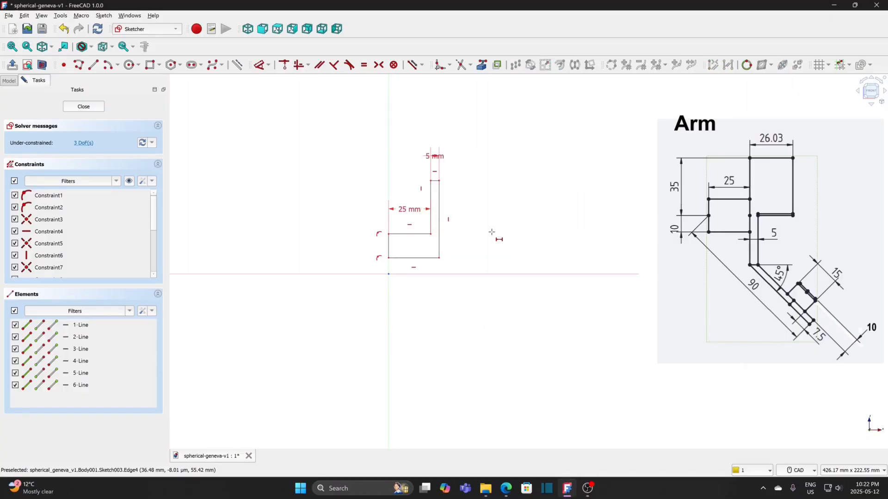
# Step: Constrain the vertical edge of the L profile lying on the vertical axis to 5 mm
pyautogui.click(269, 65)
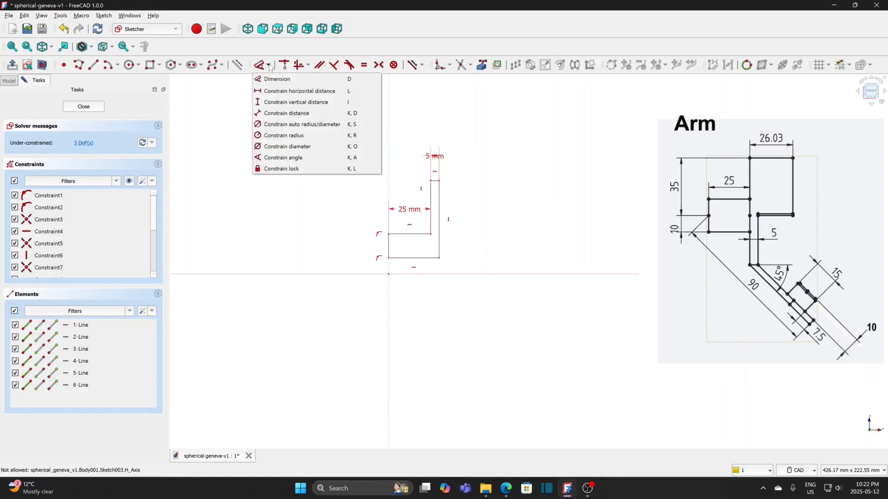
pyautogui.click(266, 102)
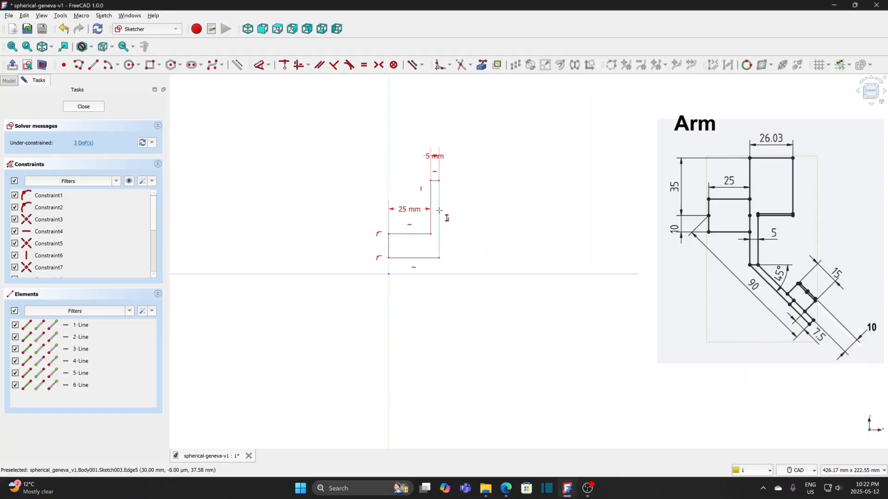
pyautogui.click(388, 246)
pyautogui.write('5')
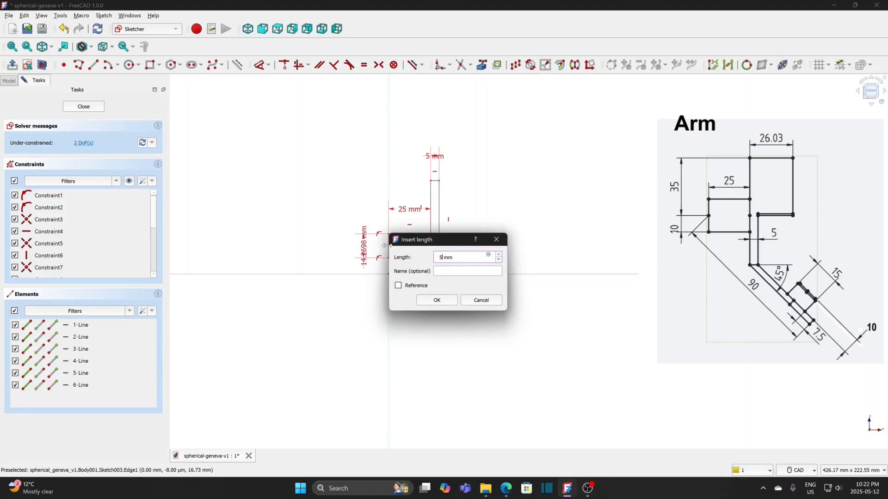
pyautogui.click(431, 301)
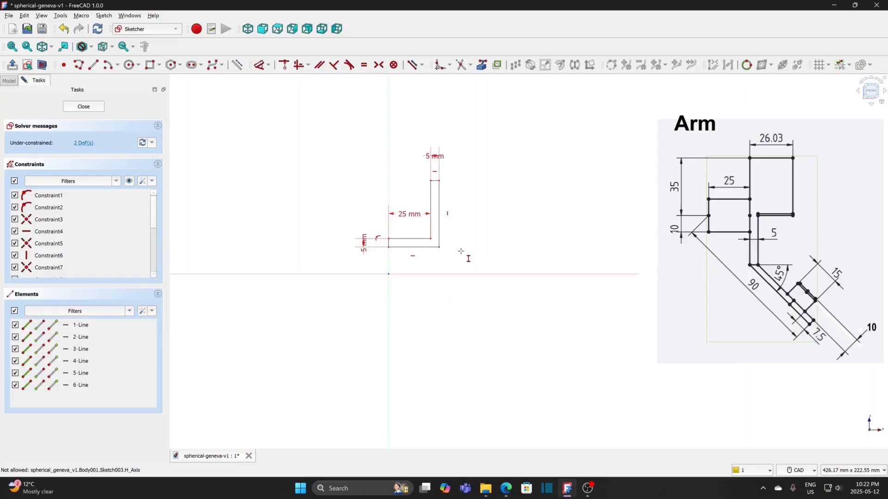
pyautogui.press('Escape')
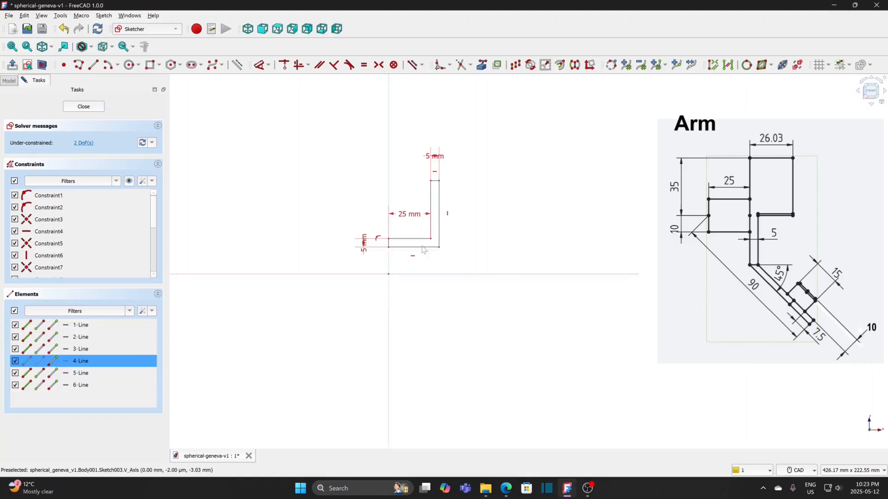
# Step: Set the vertical distance from the origin to the top of the L profile's upright to 35 mm
pyautogui.click(268, 67)
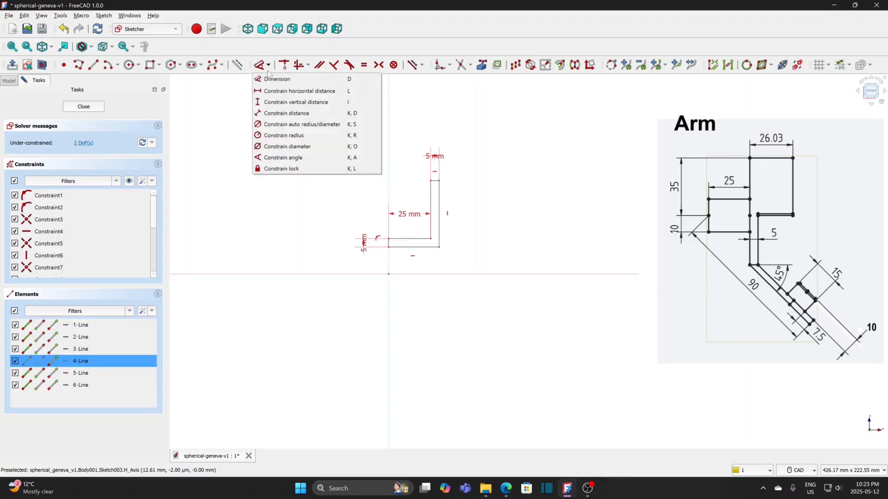
pyautogui.click(268, 103)
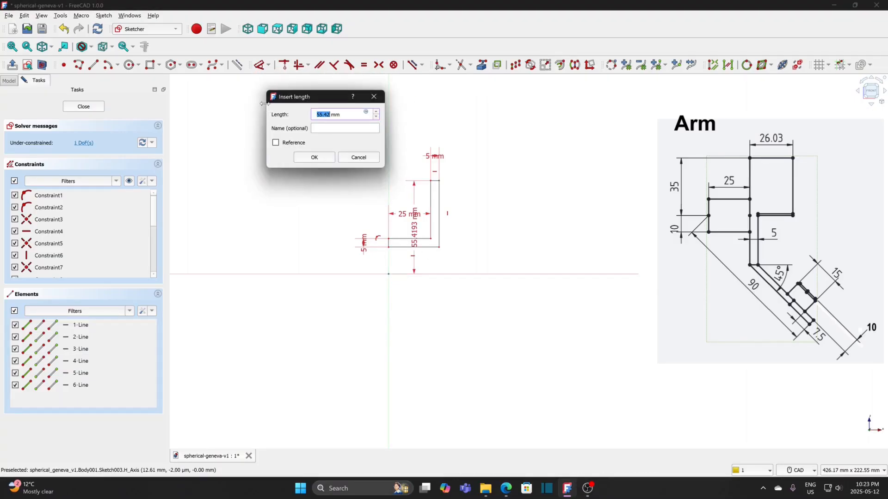
pyautogui.write('35')
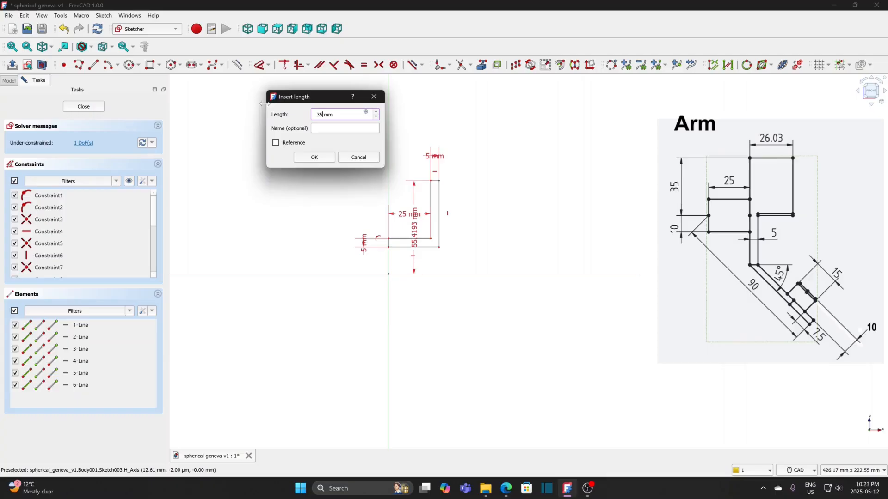
pyautogui.click(308, 159)
pyautogui.rightClick(465, 241)
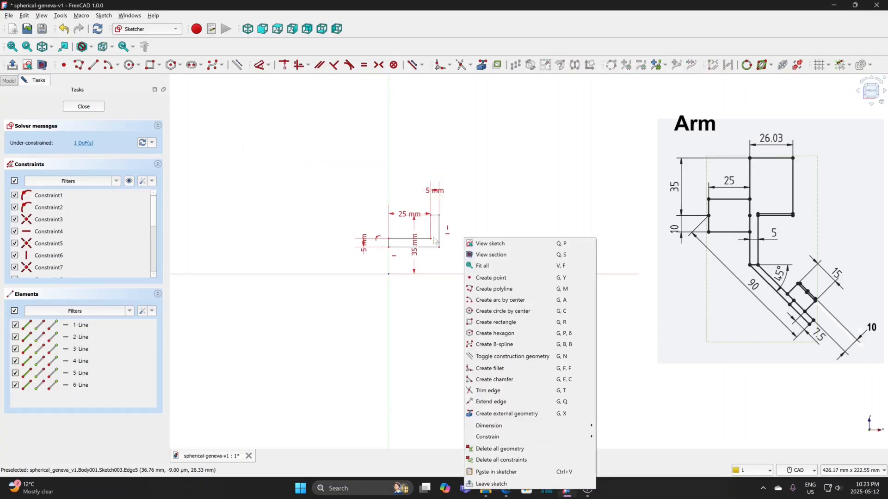
pyautogui.click(415, 220)
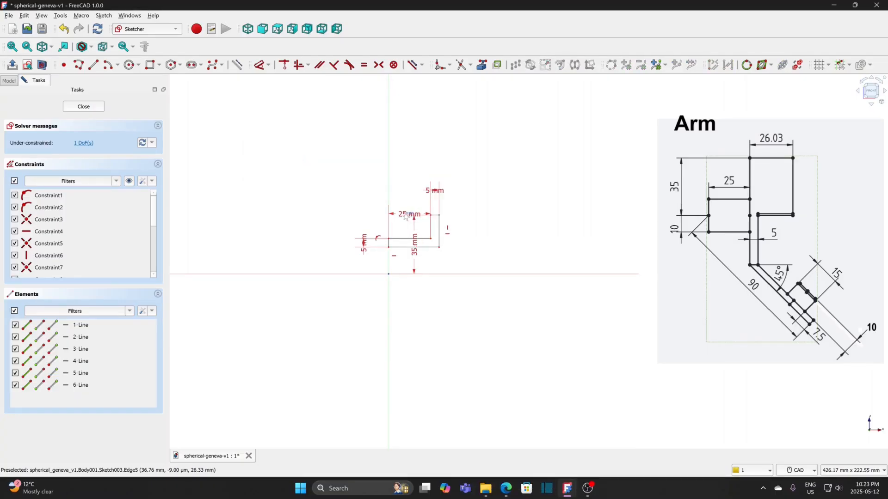
# Step: Move the 5 mm and 35 mm dimension labels clear of the L profile so they are readable
pyautogui.moveTo(439, 191); pyautogui.dragTo(470, 189)
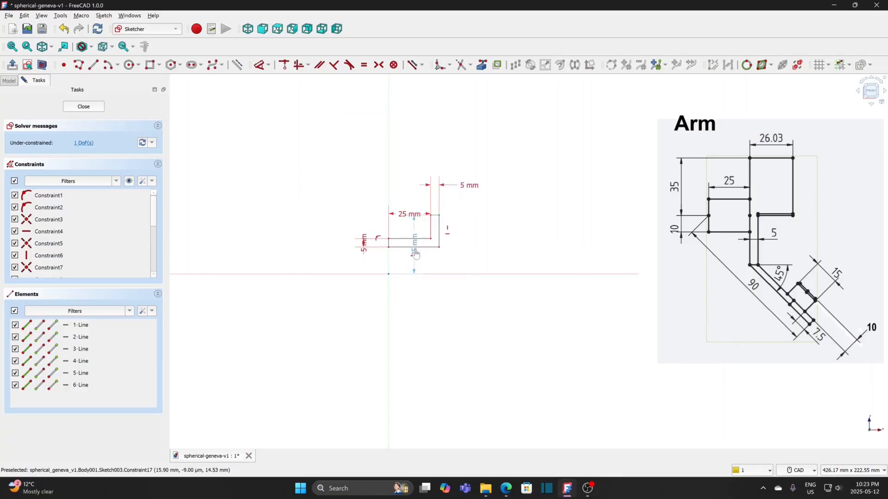
pyautogui.moveTo(414, 249); pyautogui.dragTo(495, 253)
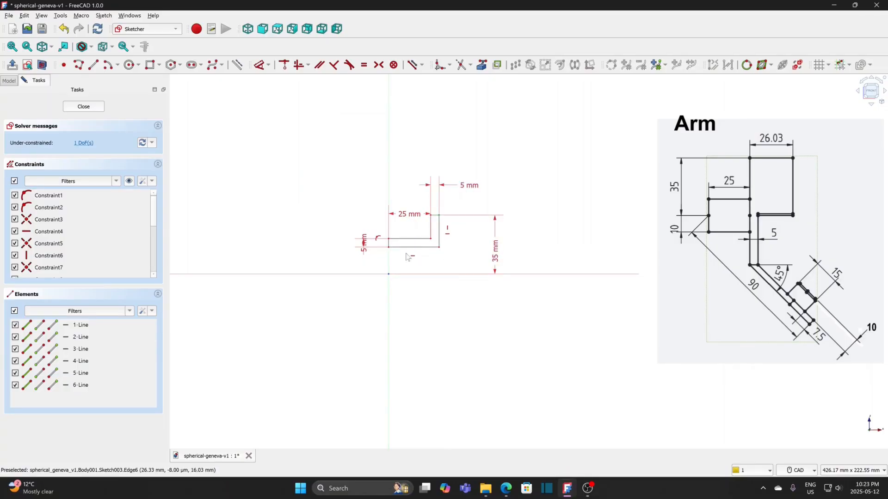
pyautogui.moveTo(366, 245); pyautogui.dragTo(339, 212)
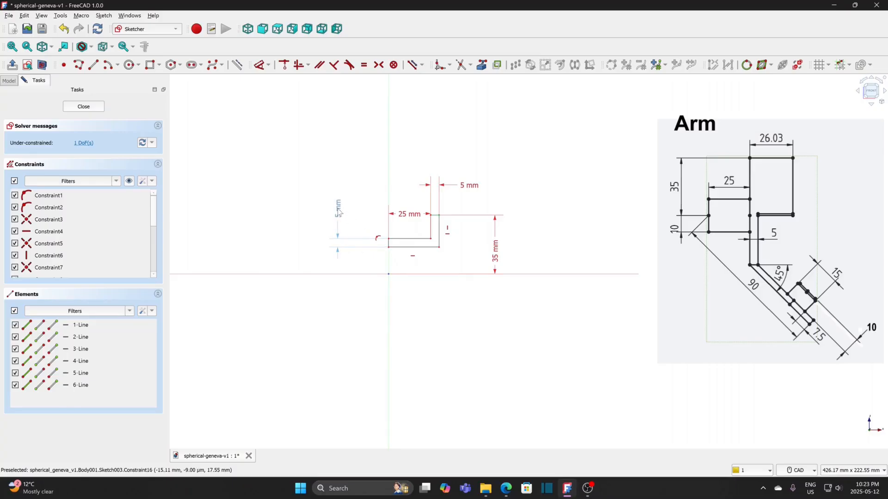
# Step: Constrain the L profile's lower corner on the vertical axis to 5 mm above the origin, and close the sketch
pyautogui.click(388, 248)
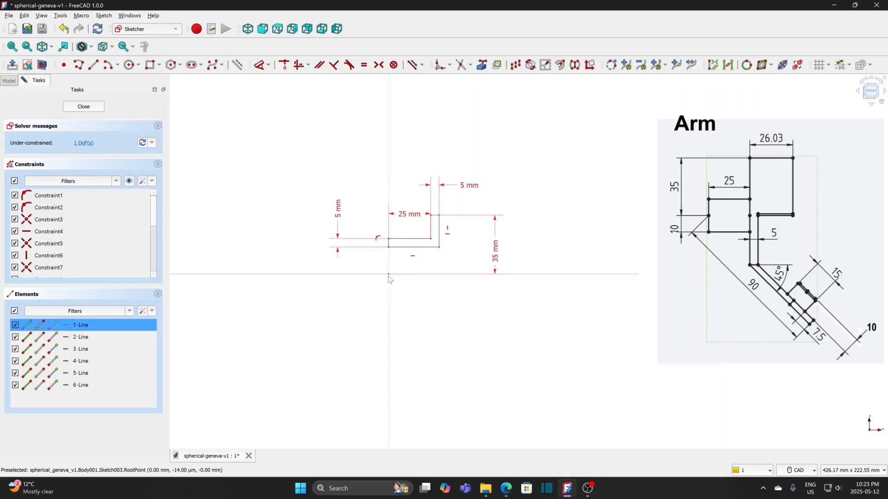
pyautogui.click(268, 65)
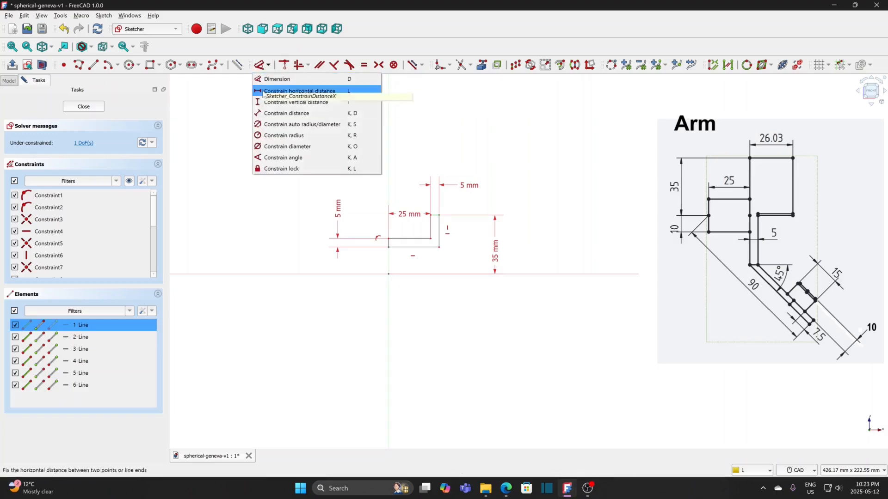
pyautogui.click(262, 102)
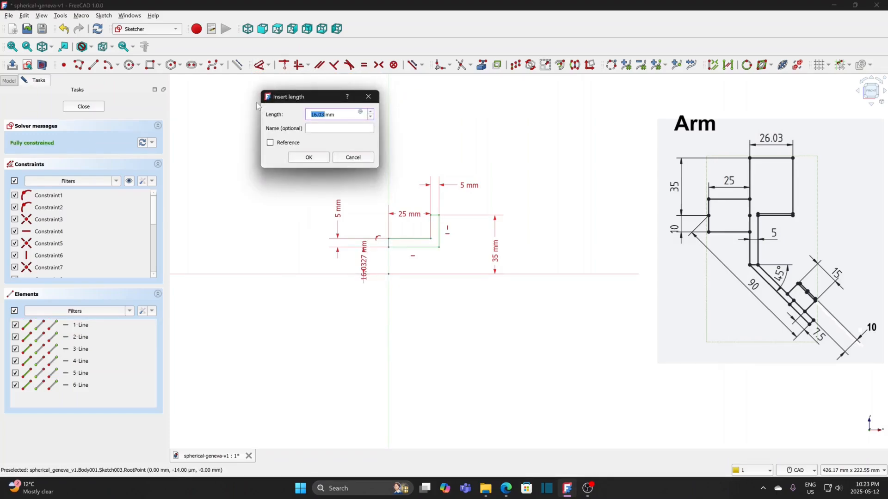
pyautogui.write('5')
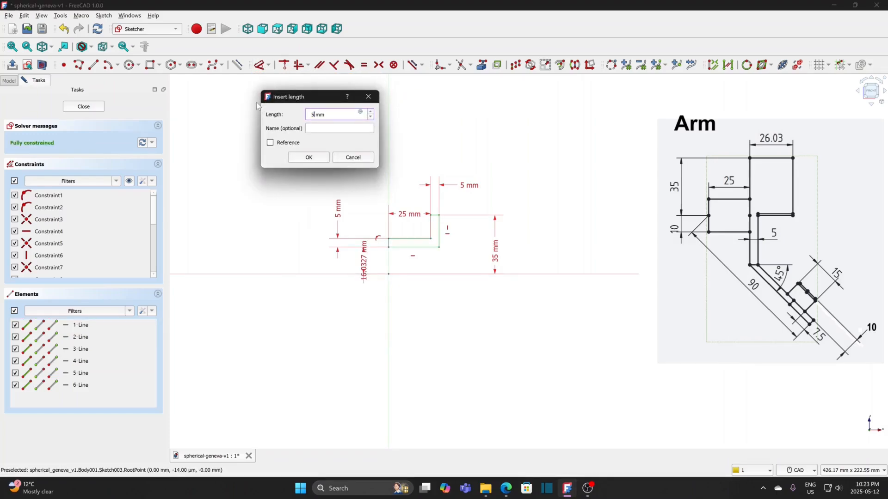
pyautogui.click(313, 159)
pyautogui.moveTo(367, 272); pyautogui.dragTo(366, 306)
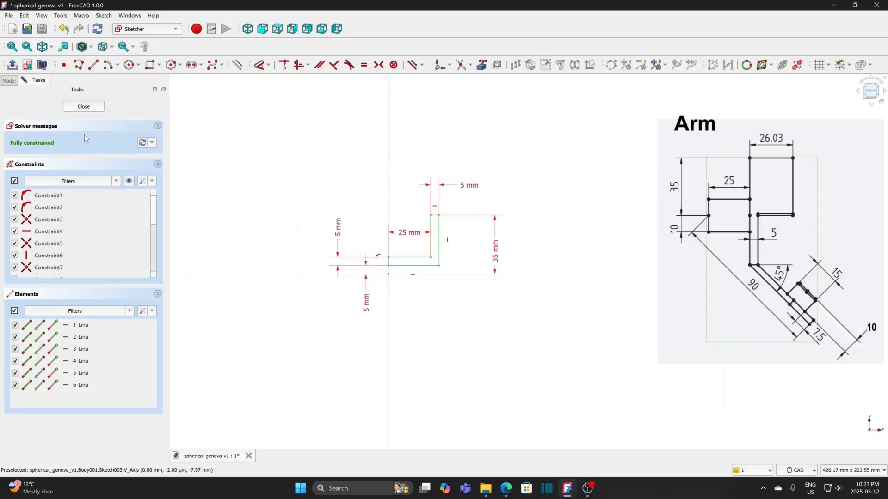
pyautogui.click(83, 107)
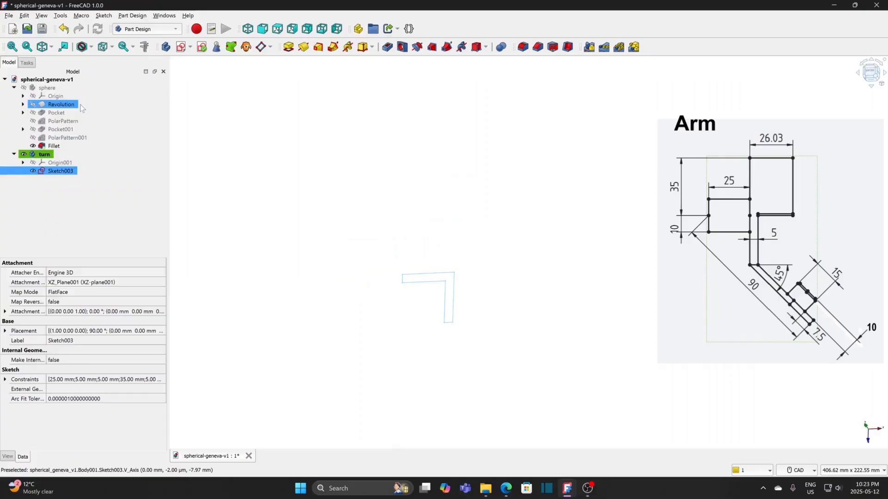
# Step: Revolve the L profile 360° around the base X axis to form the hub and disc
pyautogui.click(304, 47)
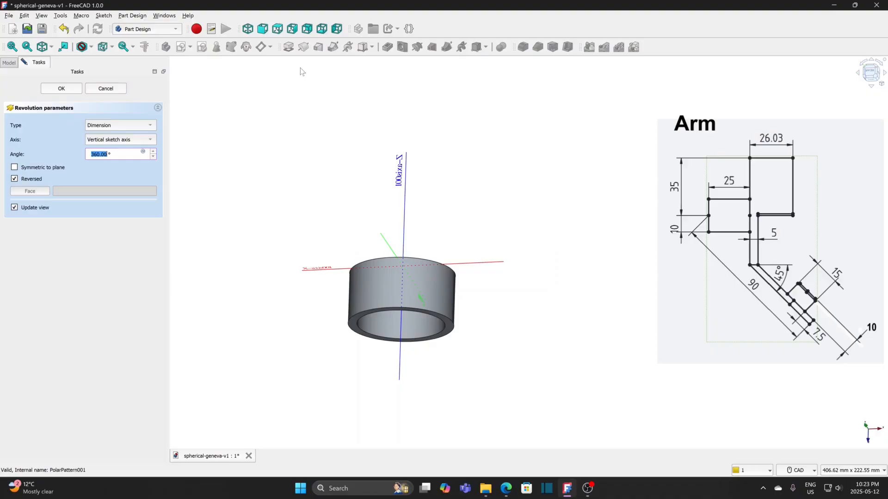
pyautogui.click(122, 139)
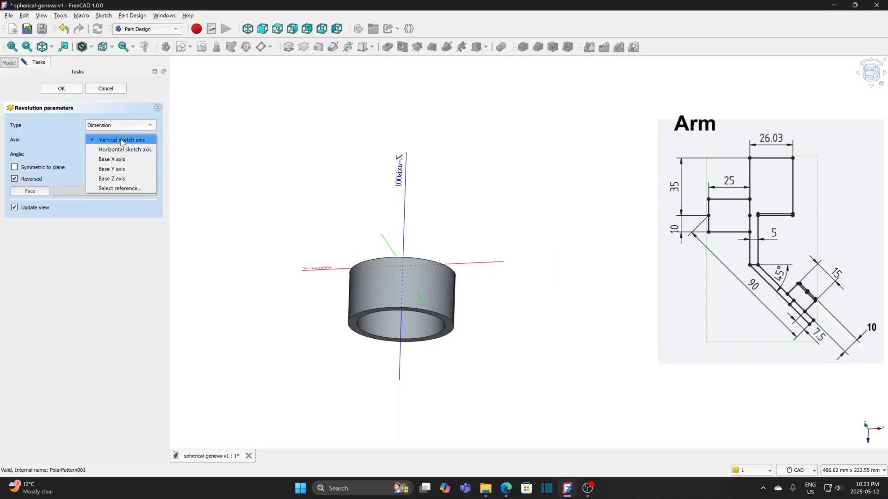
pyautogui.click(120, 189)
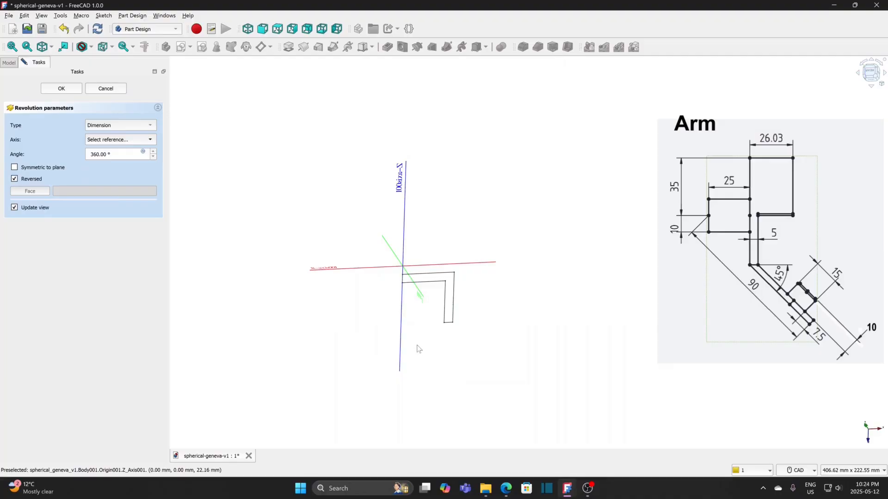
pyautogui.click(482, 263)
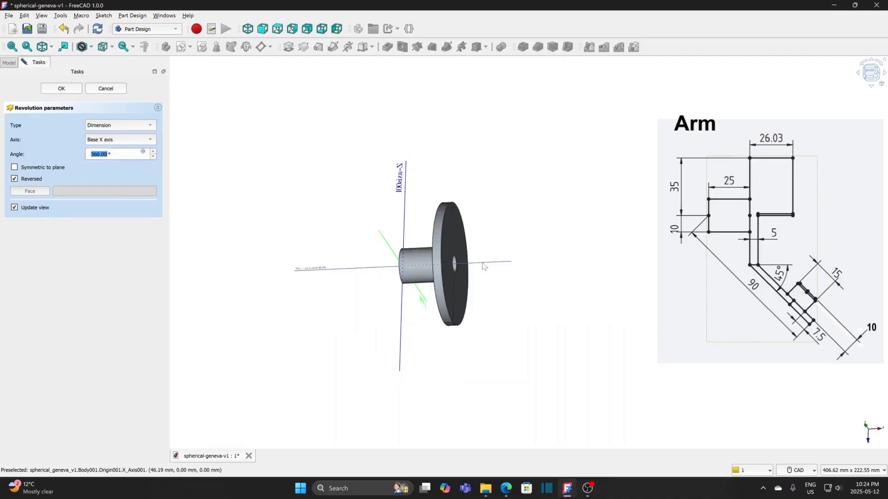
pyautogui.click(62, 89)
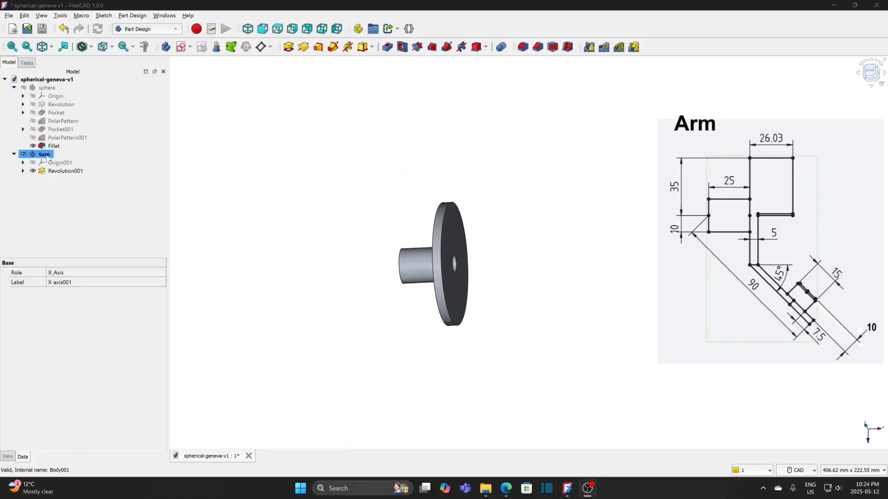
# Step: Create a new sketch on the XY plane of the turn body
pyautogui.click(181, 47)
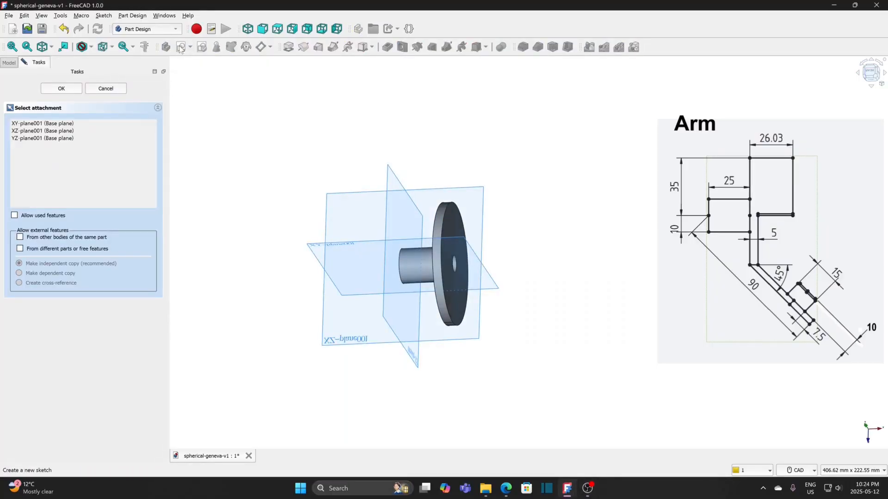
pyautogui.click(70, 123)
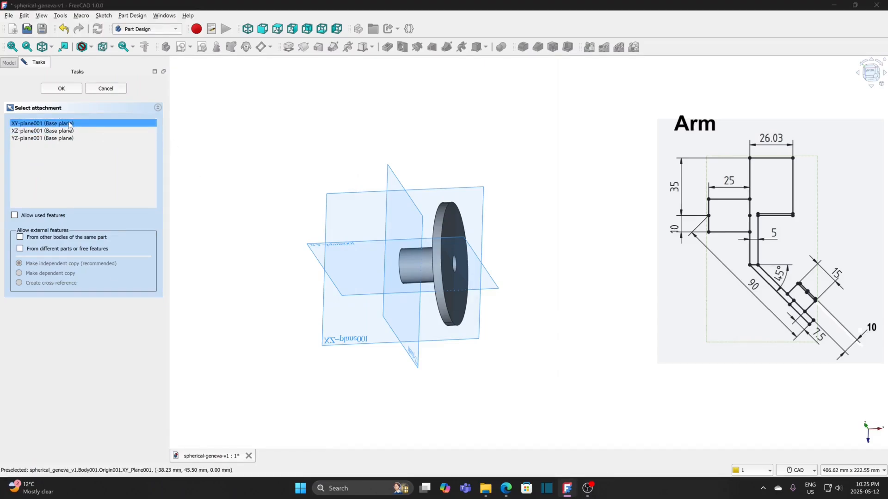
pyautogui.click(75, 91)
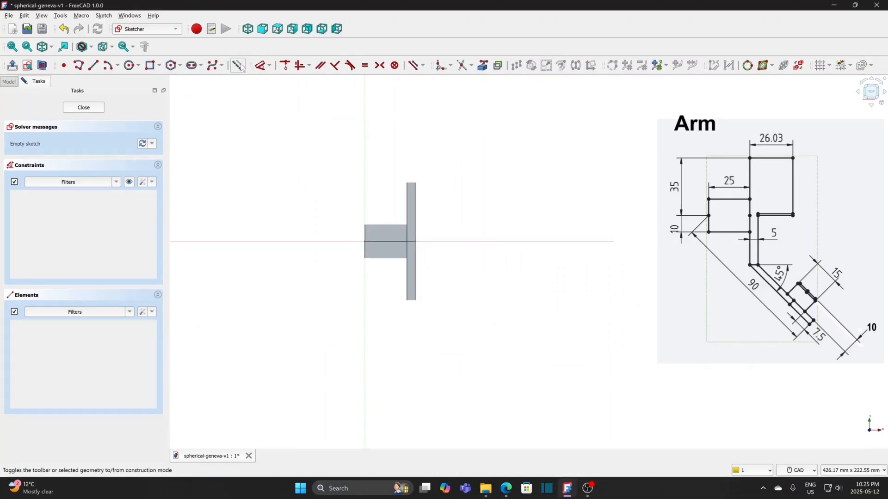
# Step: Draw a construction line from the origin sloping down past the disc to about (80 mm, -59 mm)
pyautogui.click(93, 65)
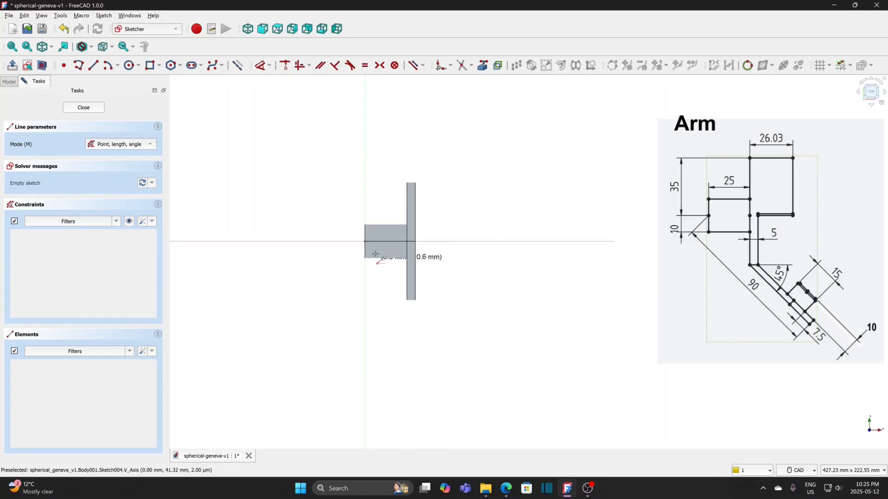
pyautogui.click(365, 241)
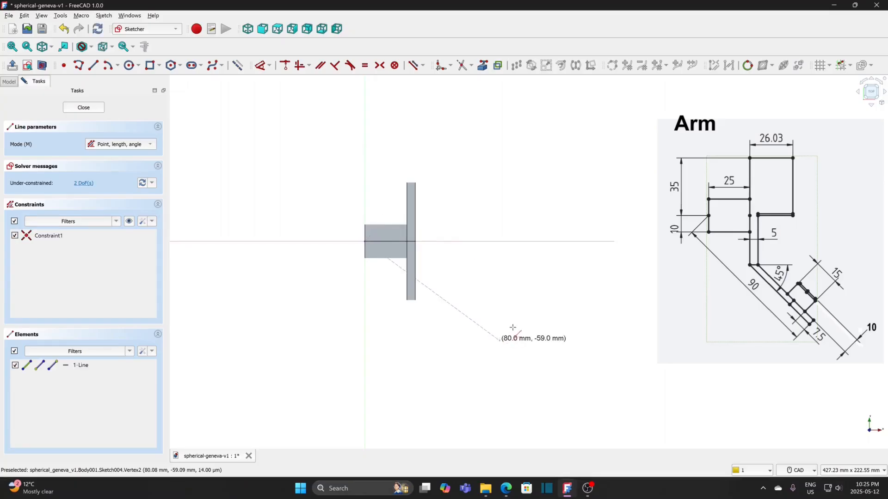
pyautogui.click(499, 340)
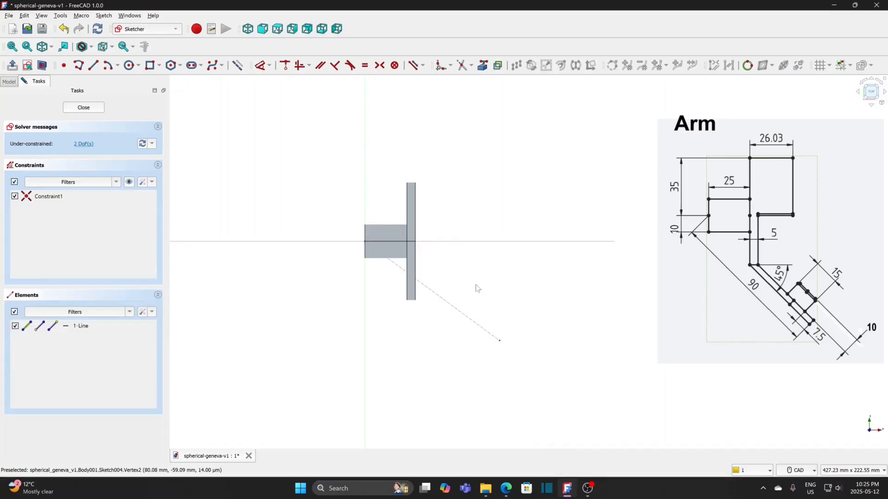
# Step: Constrain the construction line's angle to 45° below the horizontal axis
pyautogui.click(443, 299)
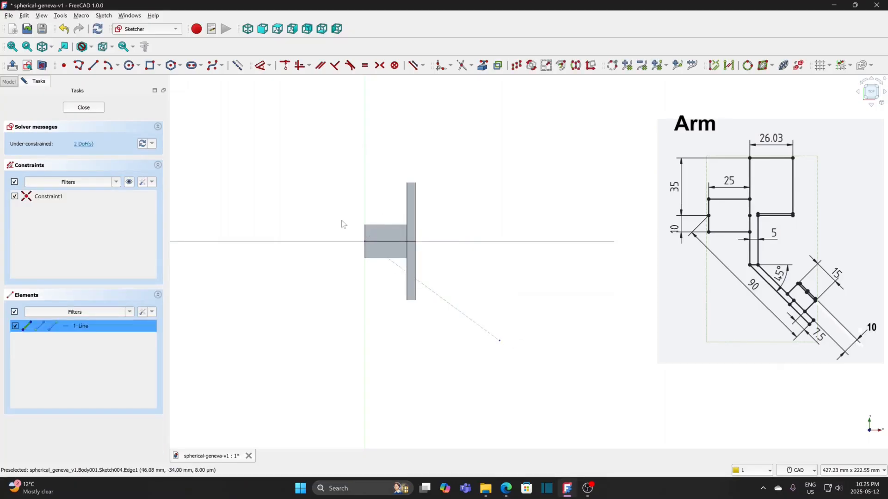
pyautogui.click(269, 66)
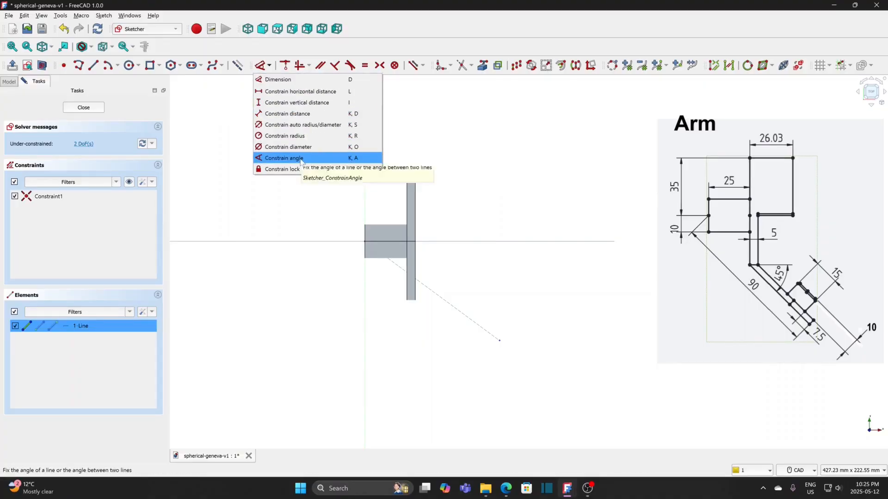
pyautogui.click(351, 157)
pyautogui.click(341, 200)
pyautogui.write('4')
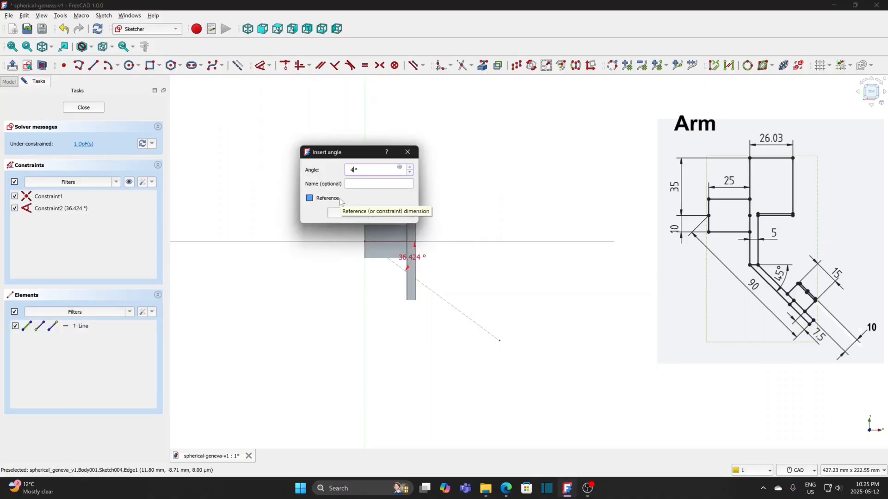
pyautogui.write('5')
pyautogui.click(341, 200)
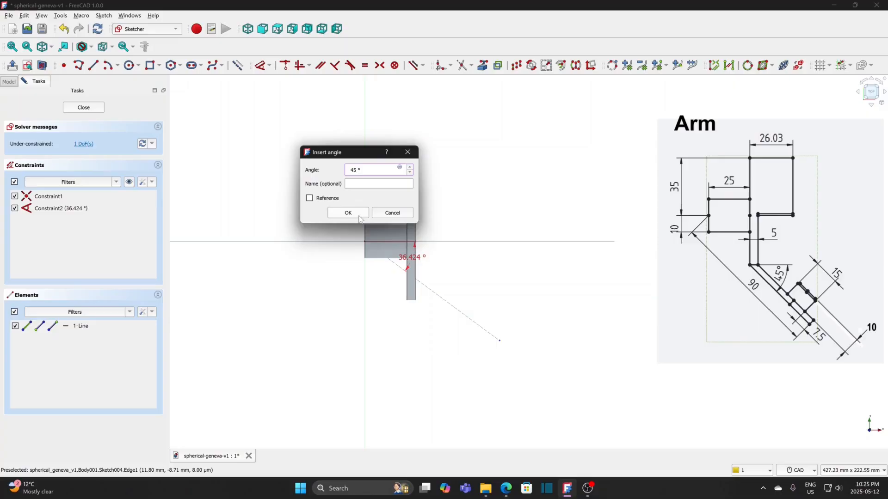
pyautogui.click(359, 215)
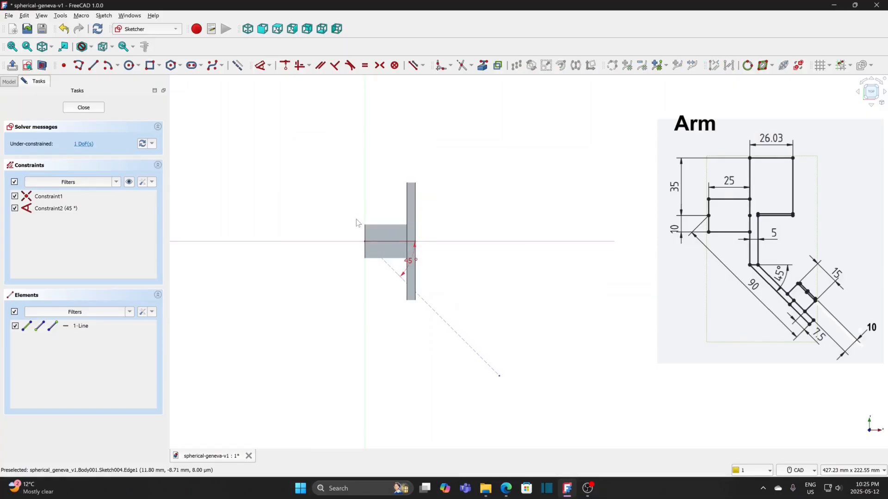
# Step: Set the 45° construction line's length to 75 mm
pyautogui.click(269, 65)
pyautogui.click(301, 112)
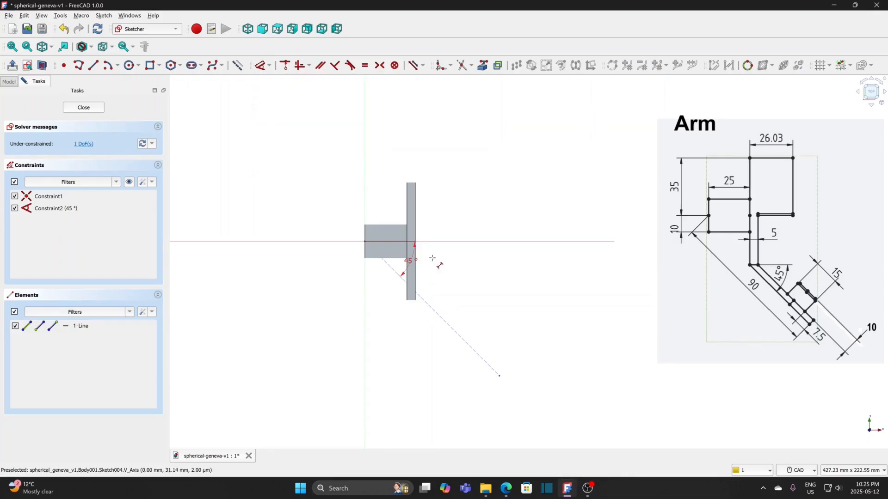
pyautogui.click(452, 329)
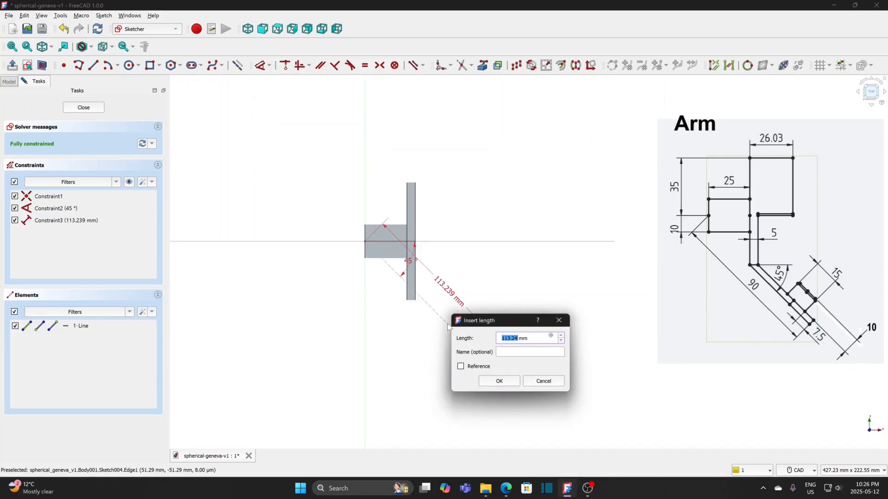
pyautogui.write('75')
pyautogui.press('Return')
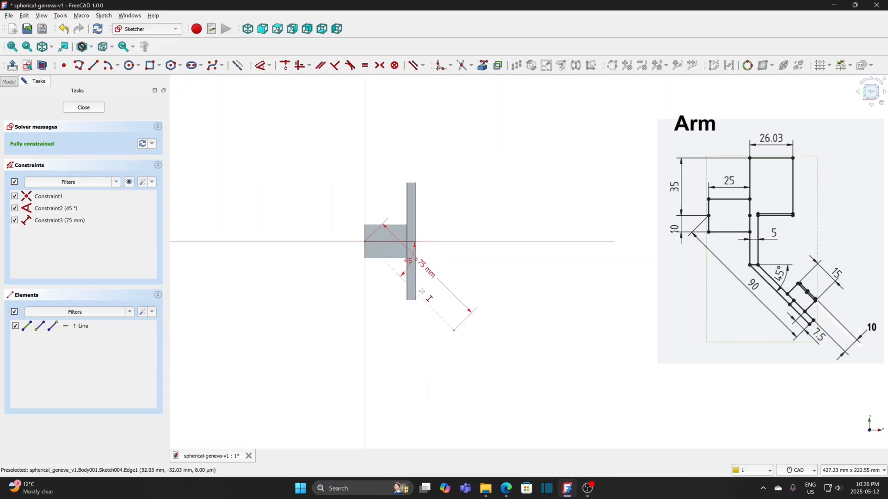
# Step: Project the disc's outer vertical face edge into the sketch as external geometry
pyautogui.click(483, 67)
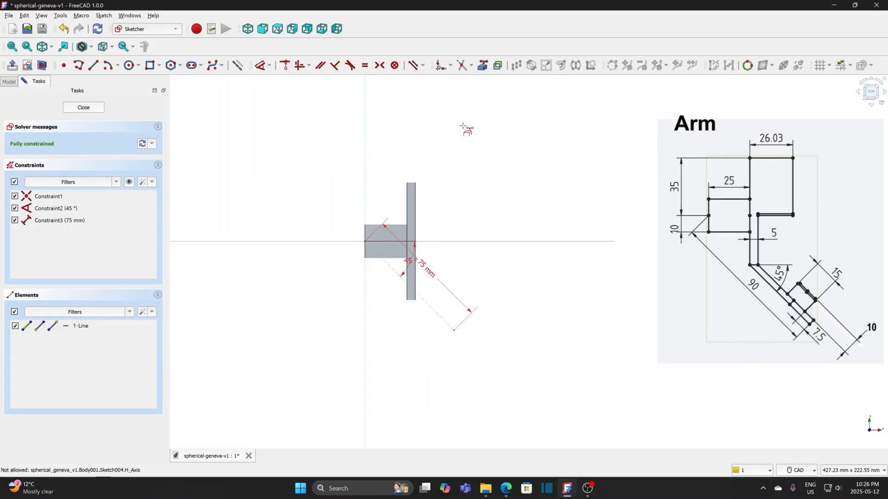
pyautogui.scroll(2, 428, 307)
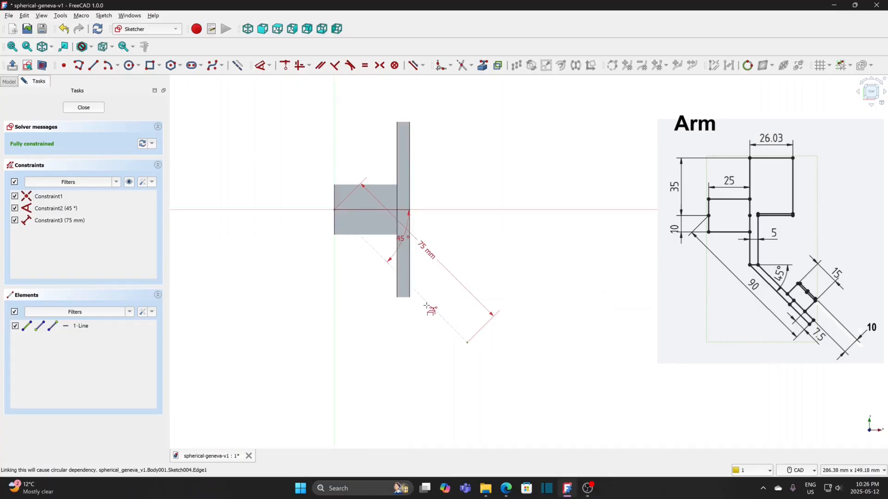
pyautogui.click(410, 266)
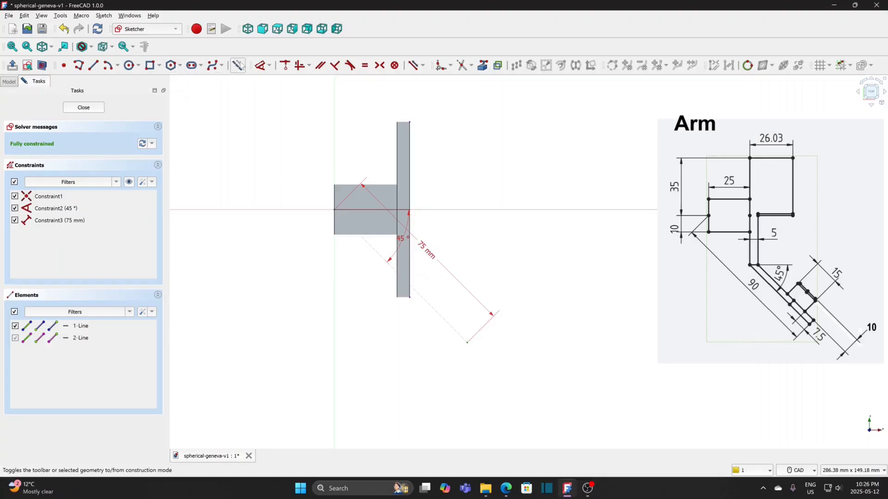
# Step: Draw a rectangle about 14 mm wide and 20 mm high over the disc's lower end
pyautogui.click(150, 66)
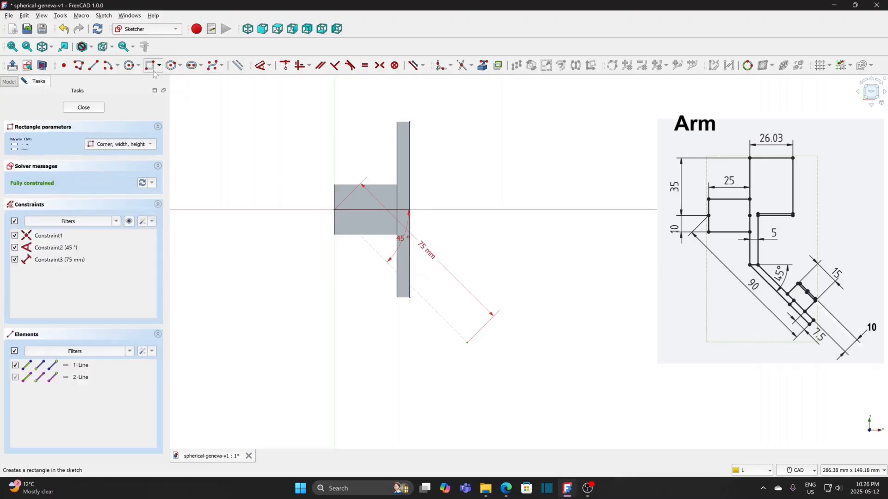
pyautogui.click(383, 283)
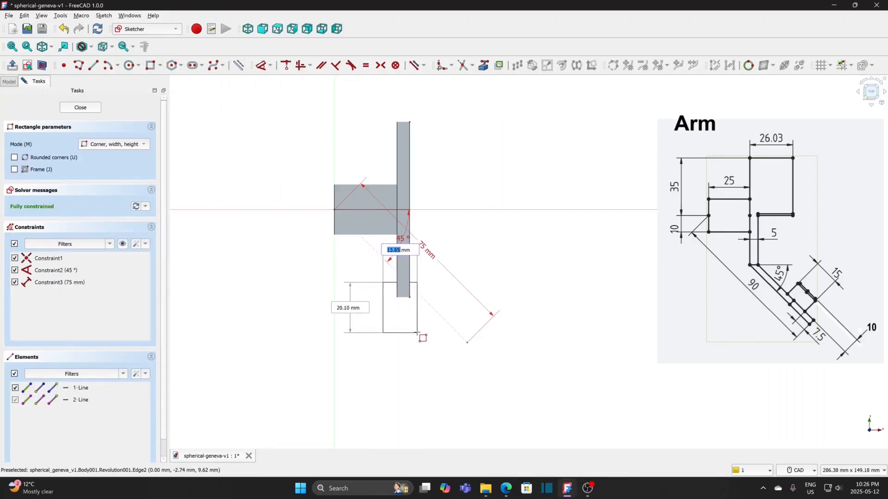
pyautogui.click(417, 333)
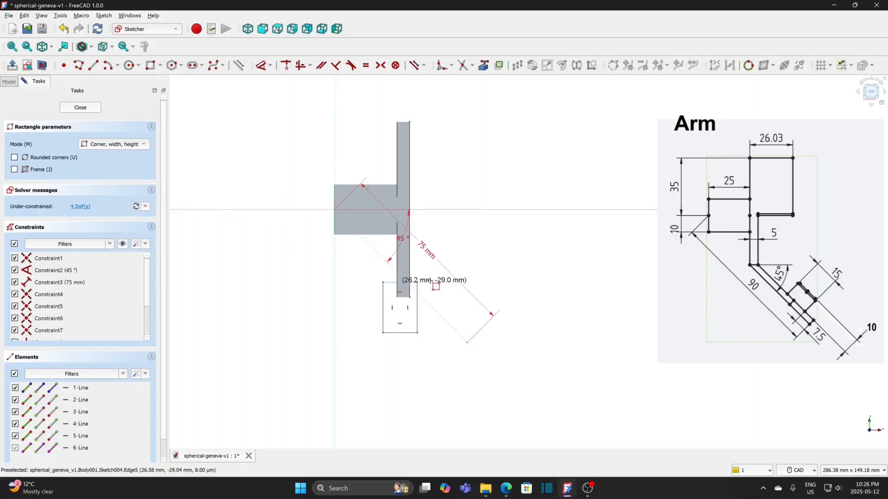
pyautogui.rightClick(429, 286)
# Step: Constrain the rectangle's upper-right corner to lie on the projected outer edge of the disc
pyautogui.click(418, 284)
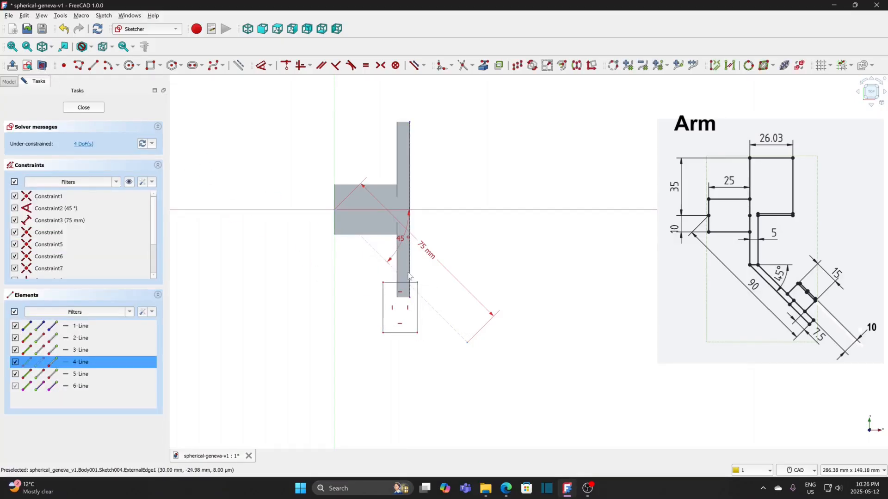
pyautogui.click(412, 280)
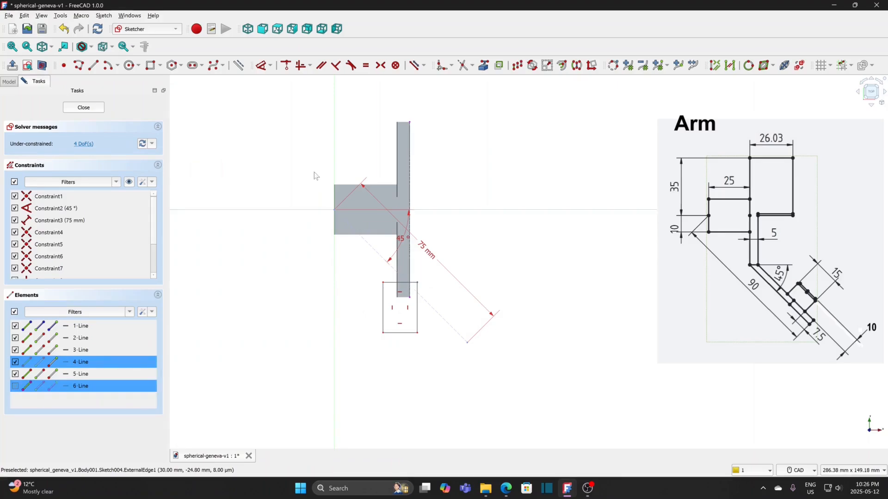
pyautogui.click(287, 66)
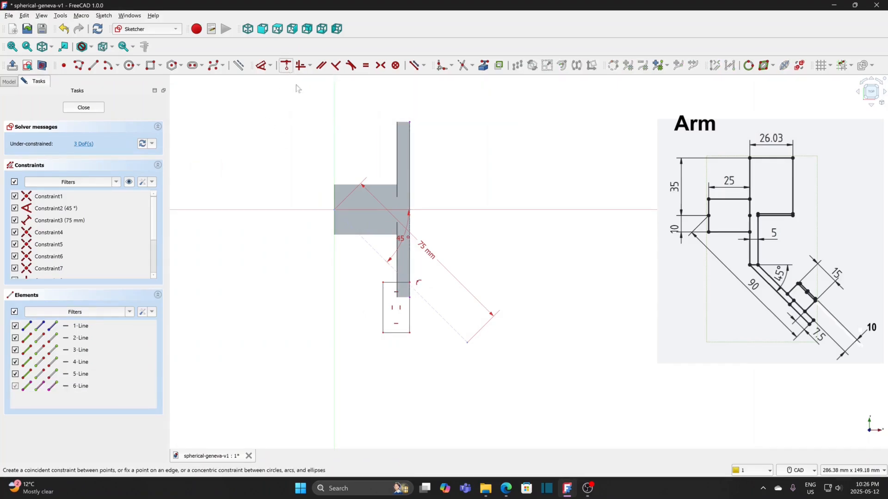
# Step: Constrain the rectangle's upper-right corner onto the 45° construction line as well
pyautogui.scroll(2, 419, 304)
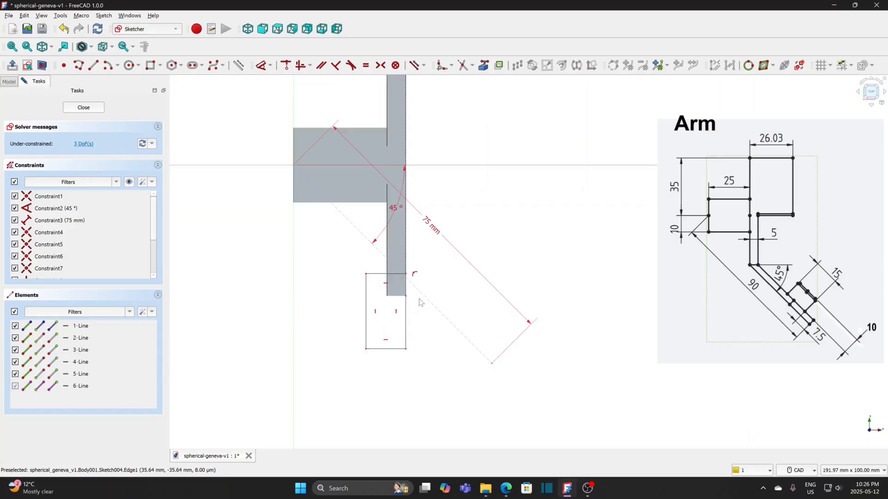
pyautogui.moveTo(406, 275); pyautogui.dragTo(407, 293)
pyautogui.click(407, 291)
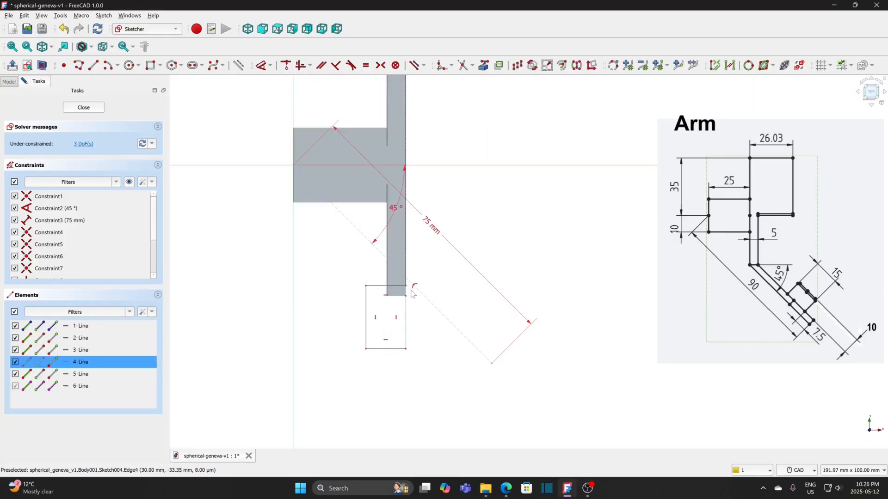
pyautogui.click(420, 295)
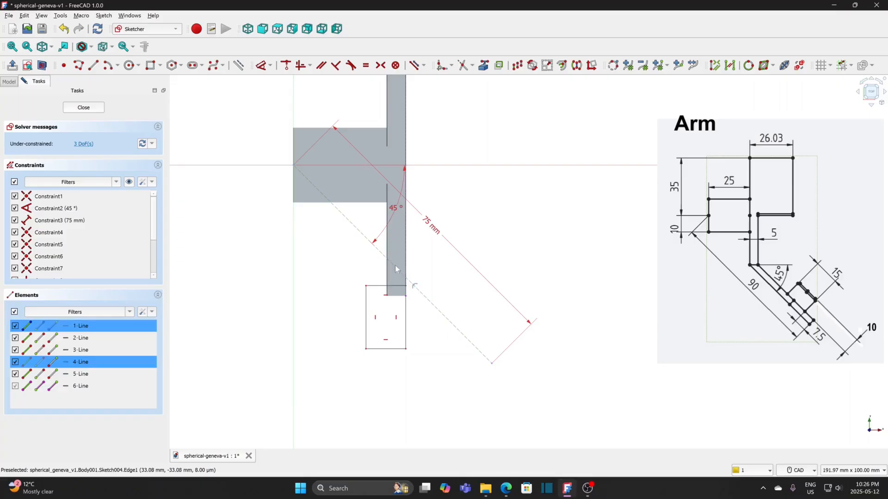
pyautogui.click(286, 65)
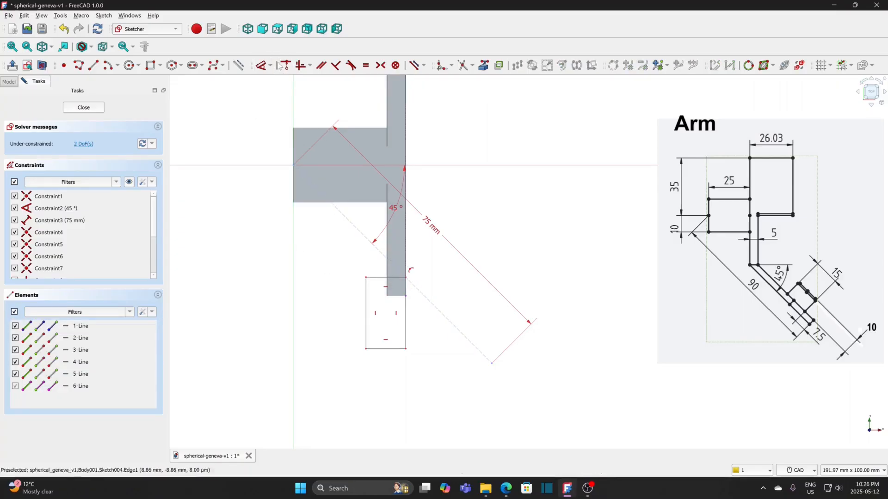
# Step: Dimension the width of the rectangle along its lower edge
pyautogui.click(271, 65)
pyautogui.click(266, 78)
pyautogui.click(389, 349)
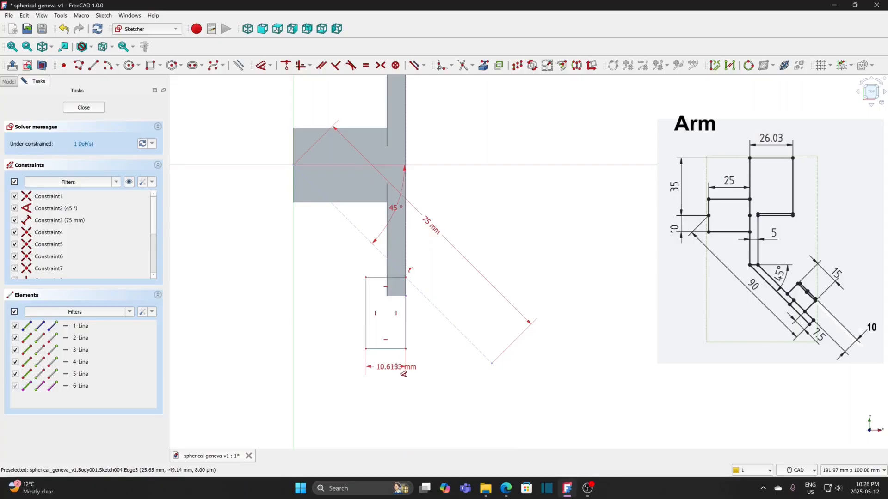
# Step: Set the rectangle's width to 8 mm and its height to 17 mm, and finish the sketch
pyautogui.click(396, 367)
pyautogui.write('8')
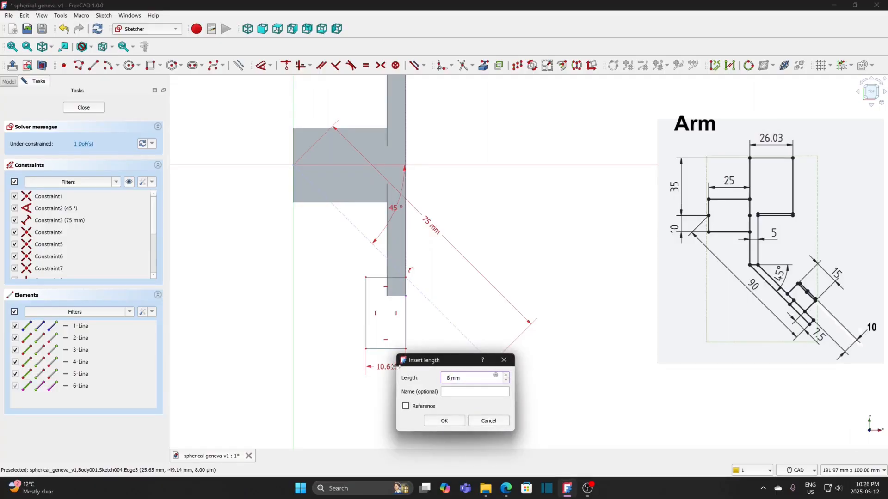
pyautogui.click(457, 421)
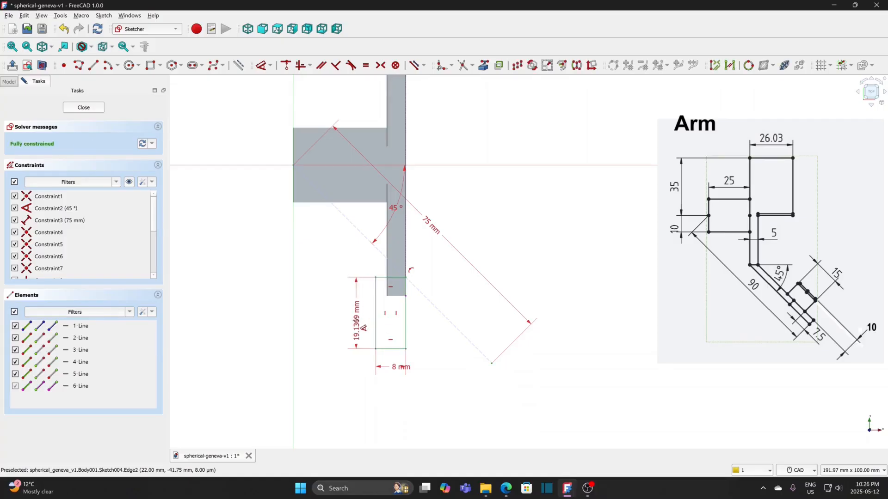
pyautogui.click(355, 320)
pyautogui.write('17')
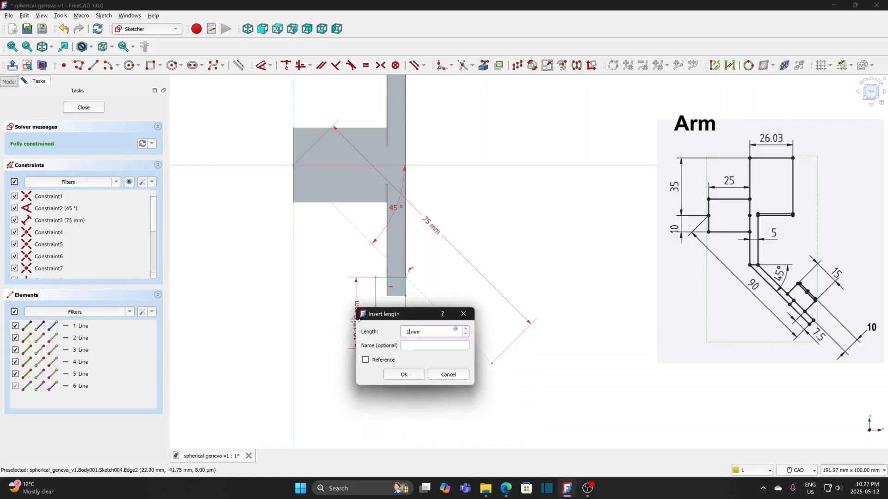
pyautogui.click(415, 378)
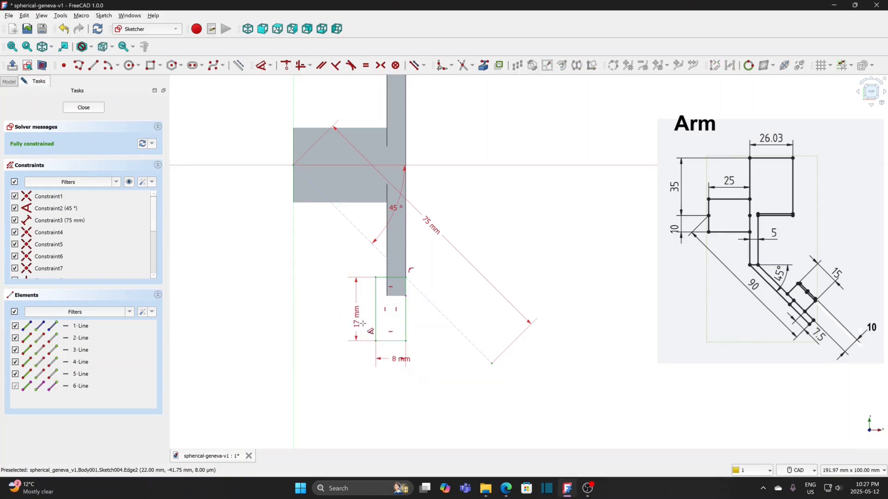
pyautogui.click(84, 108)
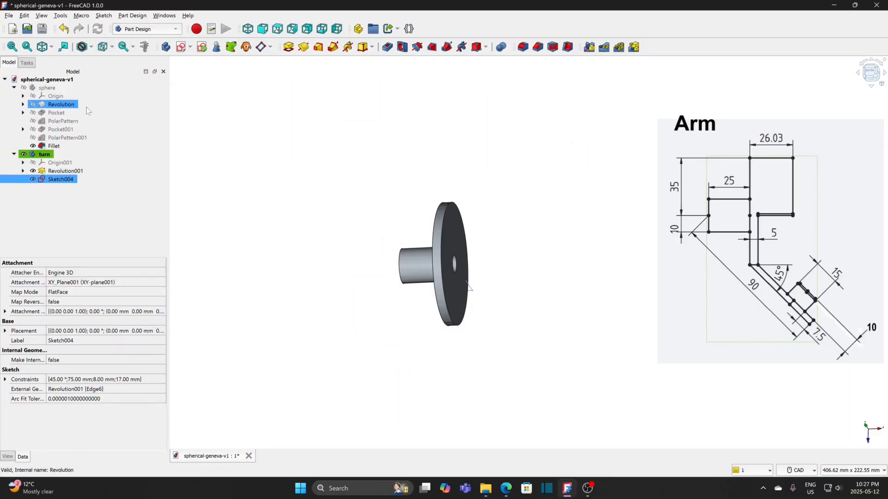
# Step: Cut the rectangle sketch out of the disc as a pocket through all, symmetric to the sketch plane
pyautogui.click(388, 48)
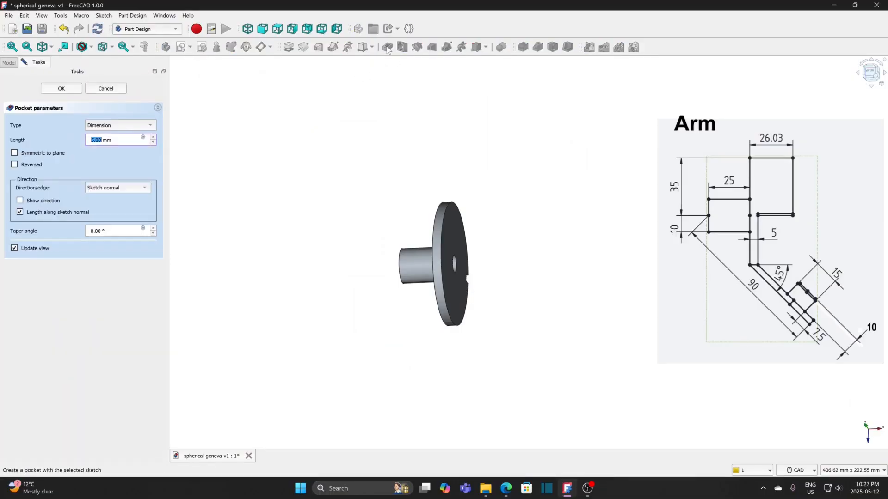
pyautogui.click(125, 127)
pyautogui.click(123, 137)
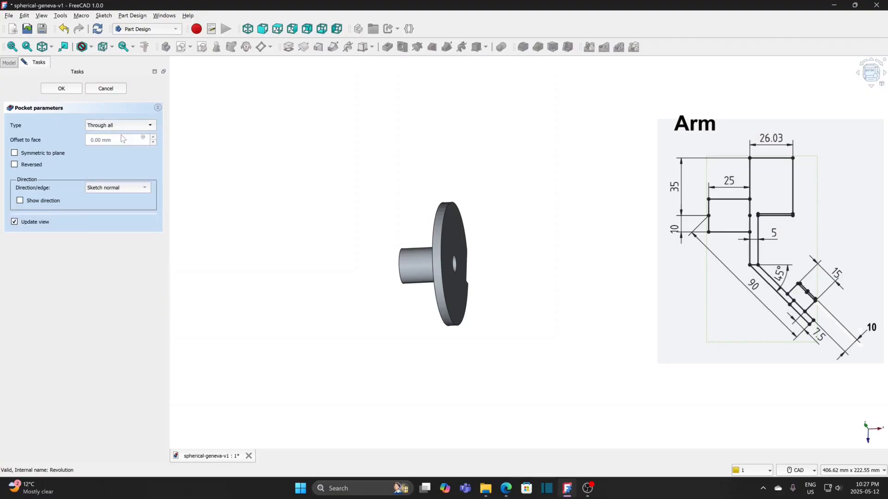
pyautogui.click(48, 154)
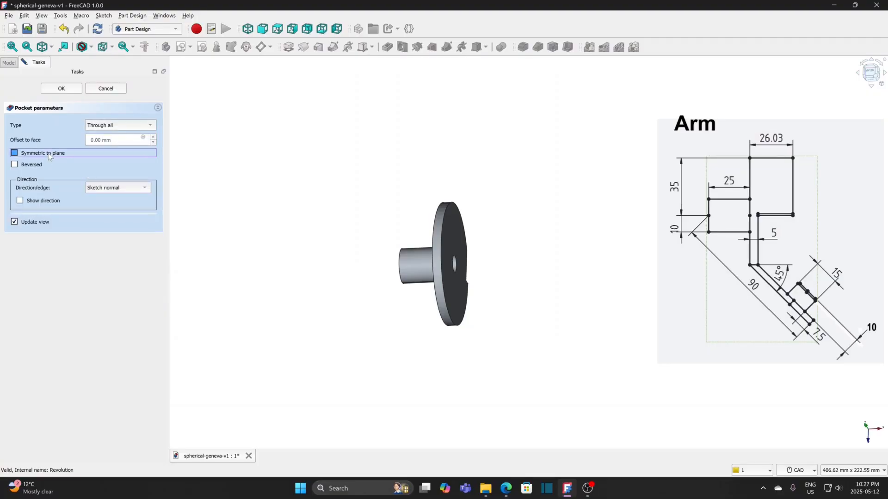
pyautogui.click(61, 88)
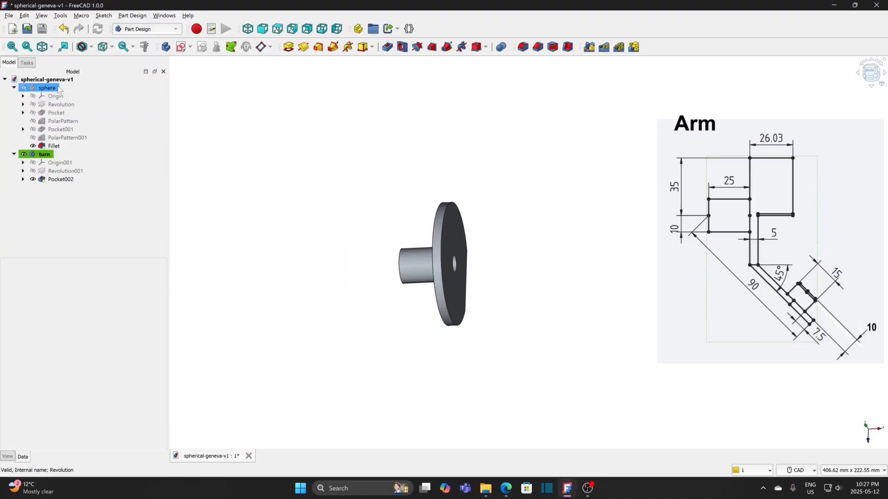
# Step: Create a new sketch on the turn body's XY plane
pyautogui.moveTo(449, 357); pyautogui.dragTo(430, 343, button='middle')
pyautogui.moveTo(527, 353); pyautogui.dragTo(494, 231, button='middle')
pyautogui.moveTo(517, 343)
pyautogui.mouseDown(button='middle')
pyautogui.moveTo(497, 303)
pyautogui.moveTo(505, 333)
pyautogui.mouseUp(button='middle')
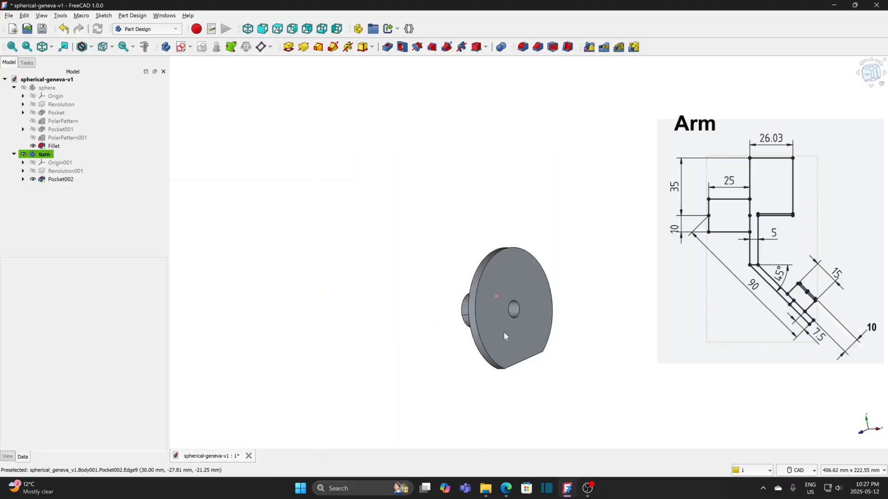
pyautogui.moveTo(530, 387); pyautogui.dragTo(466, 304, button='middle')
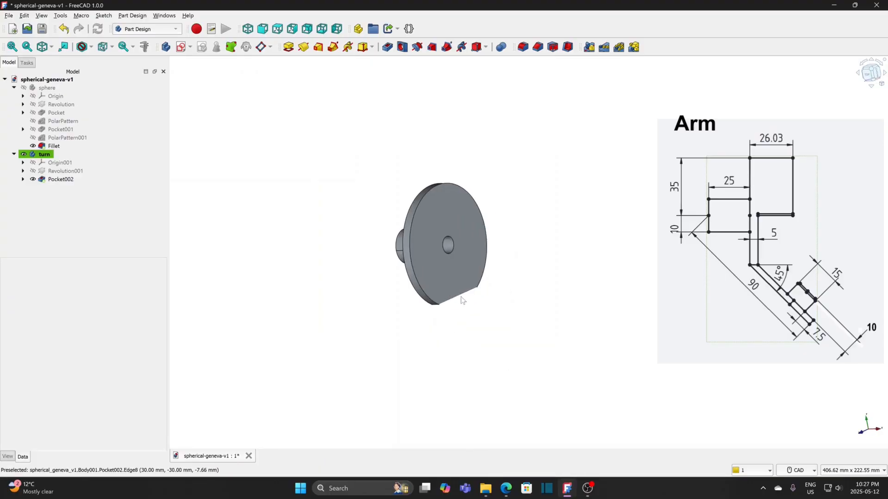
pyautogui.click(180, 46)
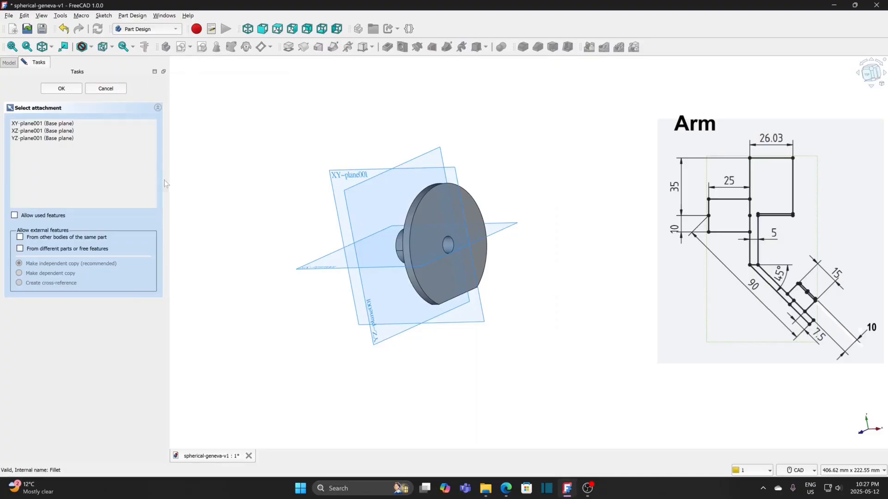
pyautogui.click(336, 178)
pyautogui.moveTo(351, 342); pyautogui.dragTo(392, 269, button='middle')
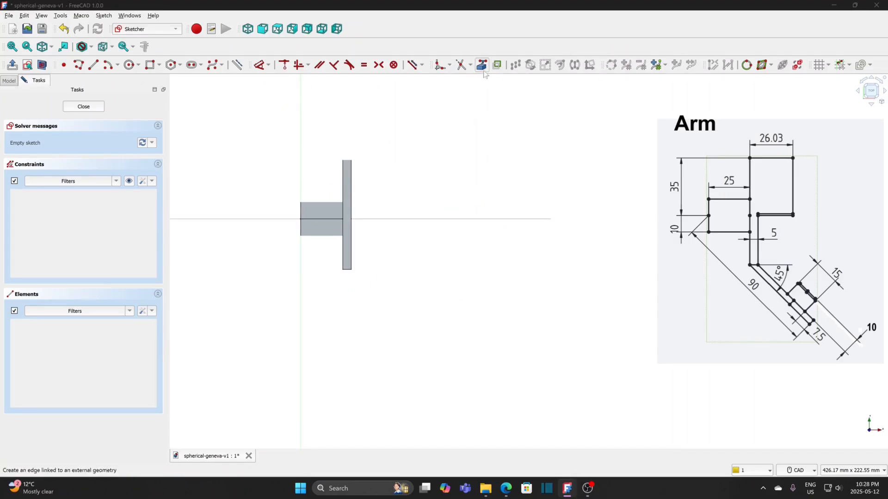
# Step: Project the disc's outer face edge and its lower end edge into the sketch as external geometry
pyautogui.click(483, 67)
pyautogui.scroll(2, 356, 287)
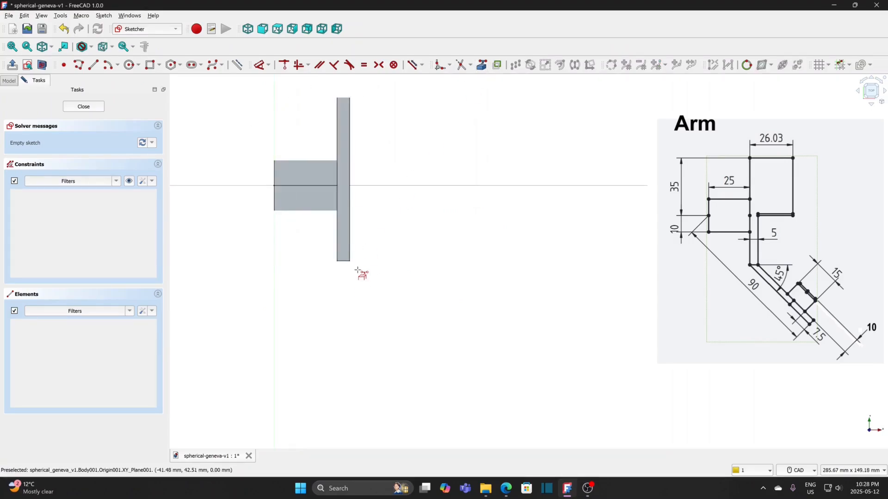
pyautogui.click(349, 238)
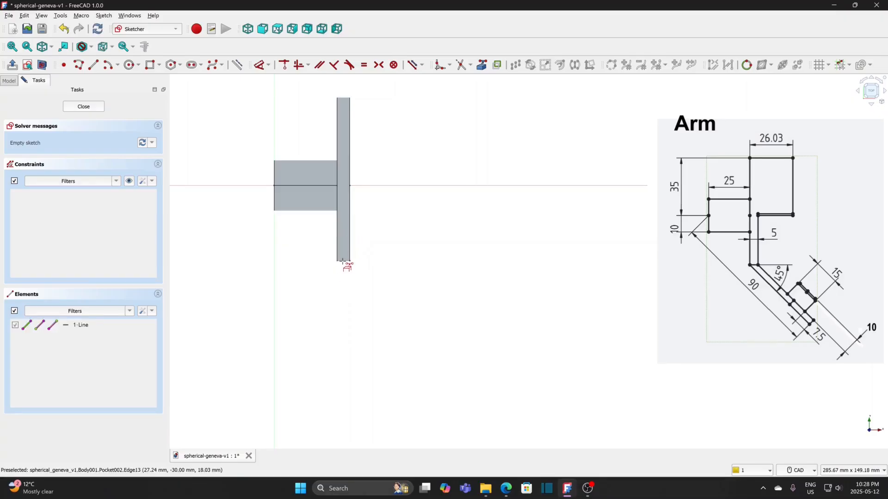
pyautogui.click(342, 261)
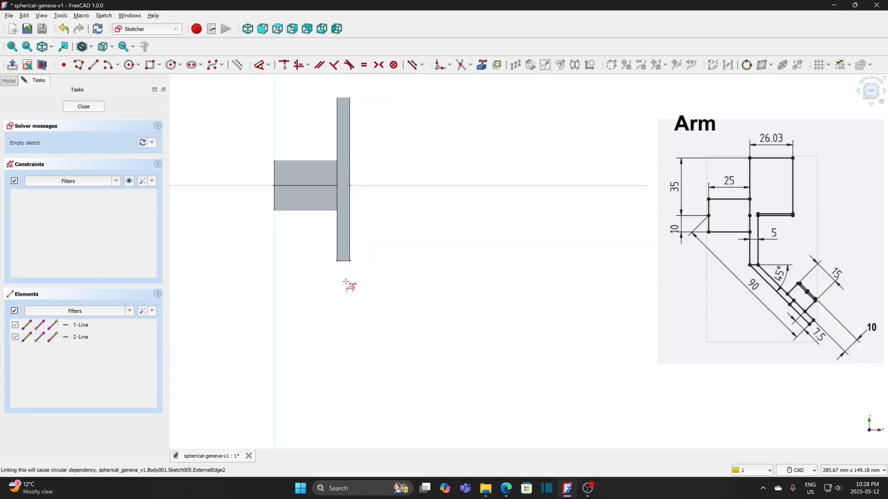
# Step: Draw a closed four-sided polyline from the disc's two lower corners, sloping down about 59 mm at about 51° to a narrow end
pyautogui.click(80, 65)
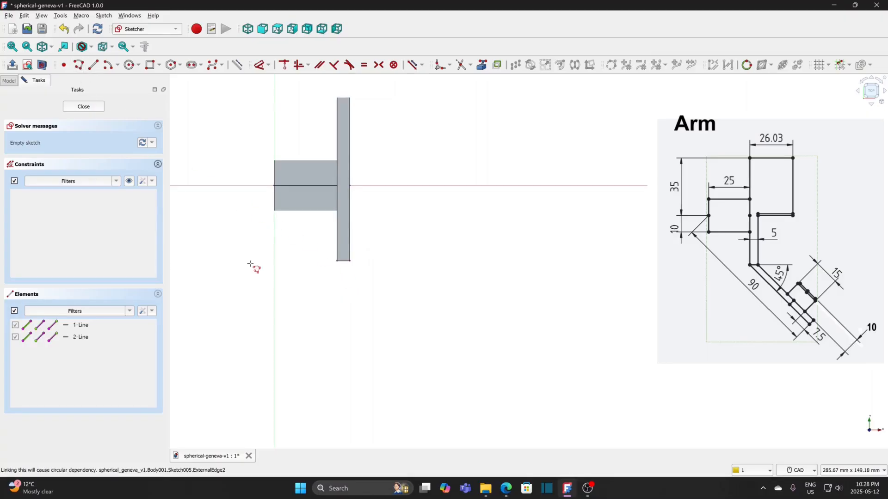
pyautogui.click(350, 261)
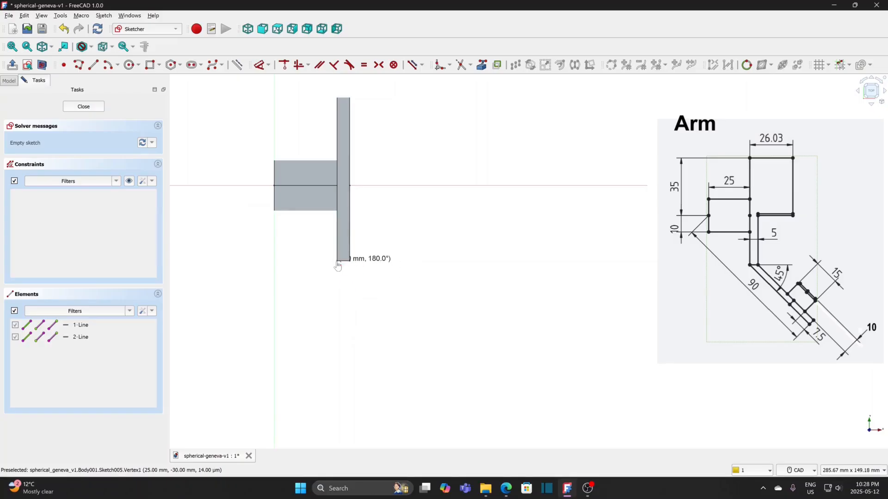
pyautogui.click(337, 261)
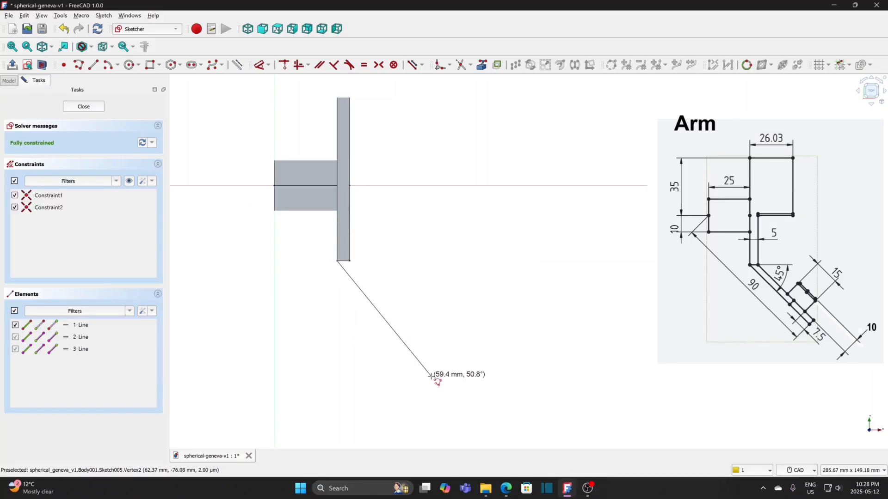
pyautogui.click(431, 377)
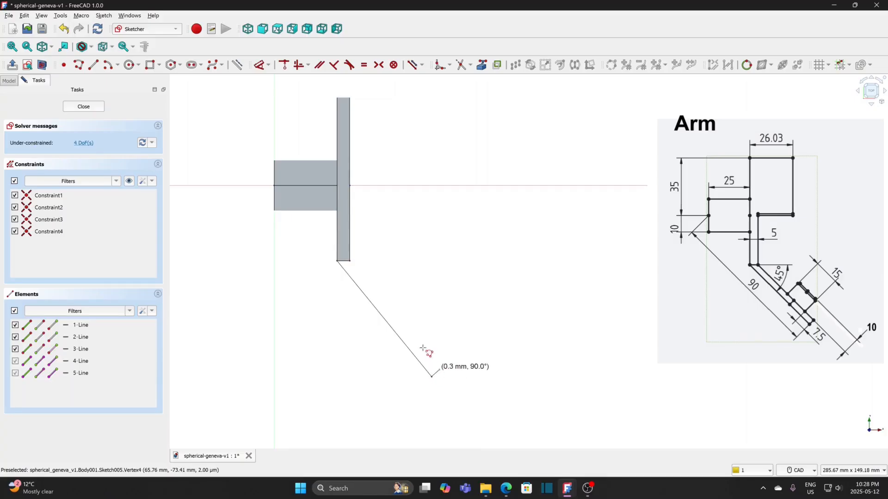
pyautogui.click(439, 370)
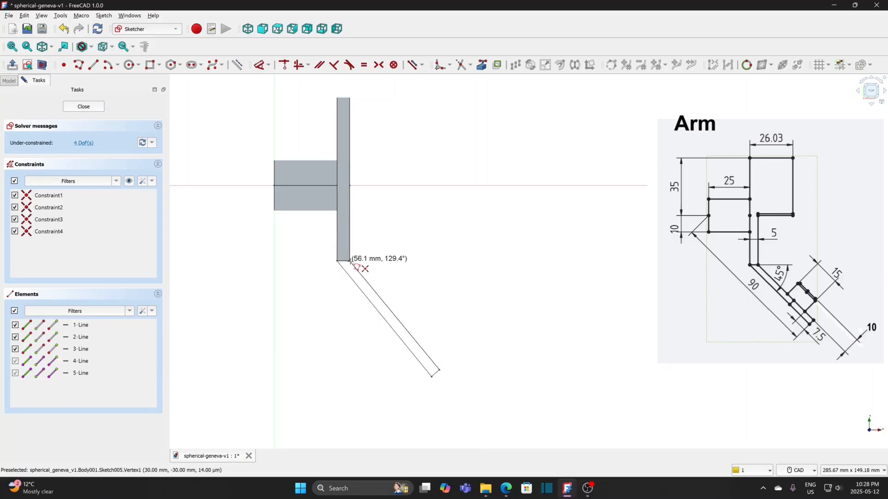
pyautogui.click(350, 262)
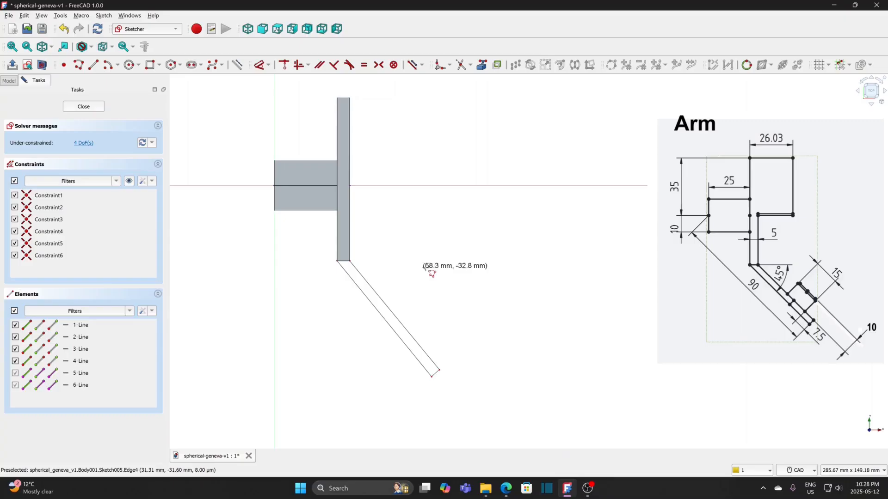
pyautogui.press('Escape')
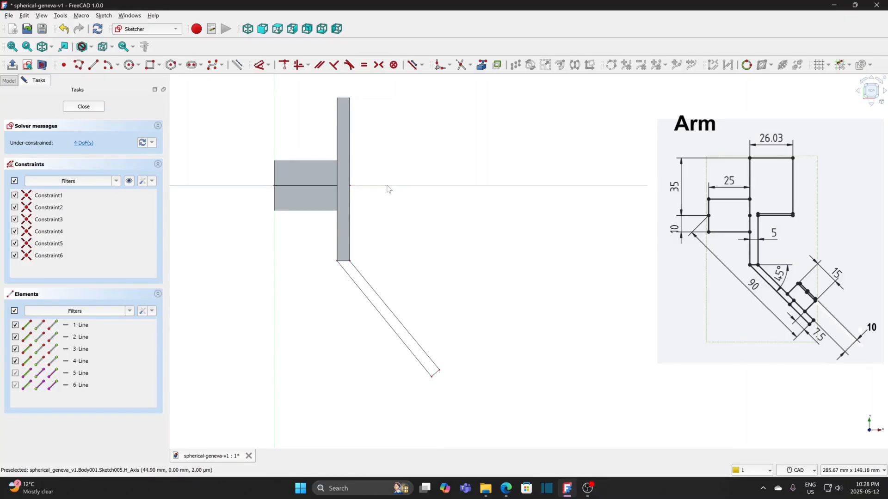
# Step: Constrain the upper long edge of the arm profile to 135° and move the angle dimension to its 45° side
pyautogui.click(389, 297)
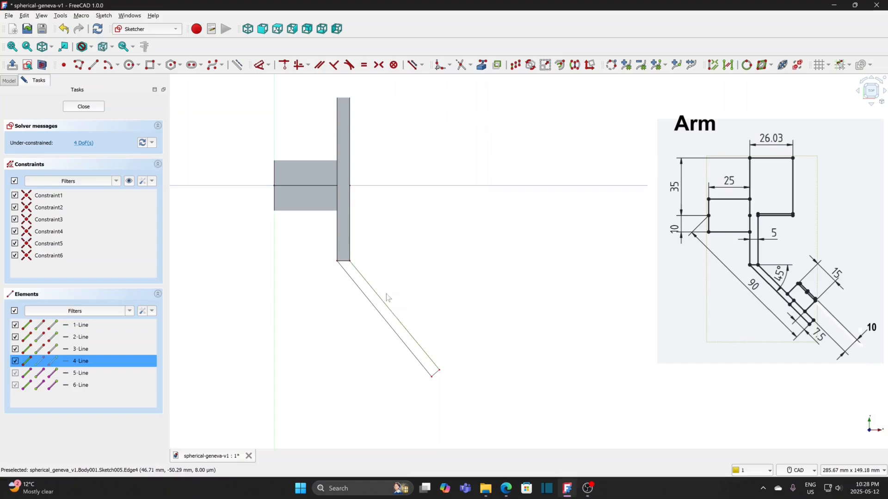
pyautogui.click(268, 65)
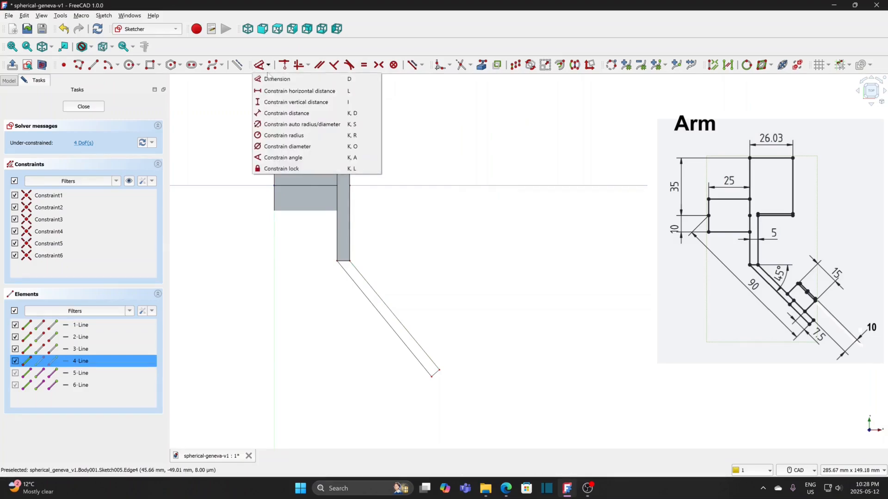
pyautogui.click(296, 157)
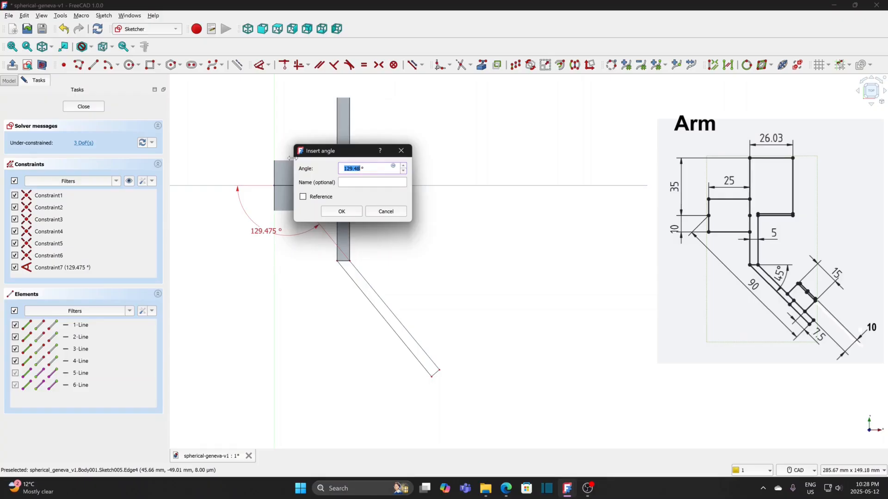
pyautogui.write('4')
pyautogui.click(341, 212)
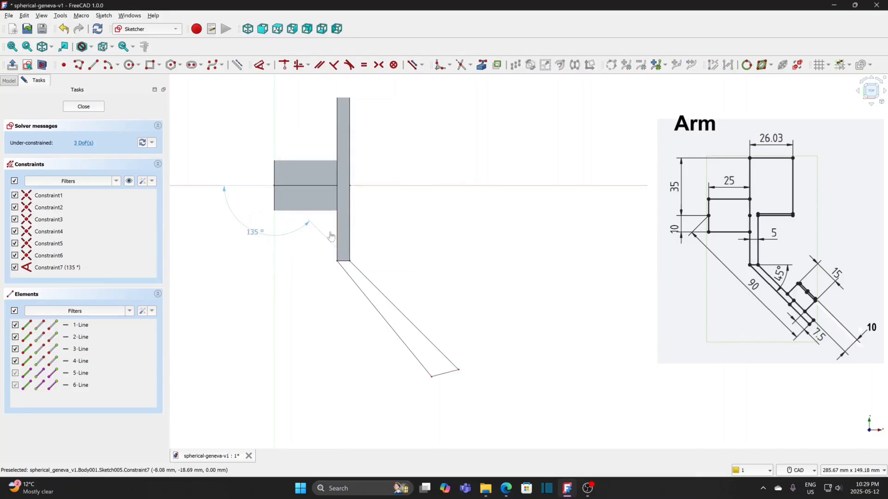
pyautogui.moveTo(331, 236); pyautogui.dragTo(392, 235)
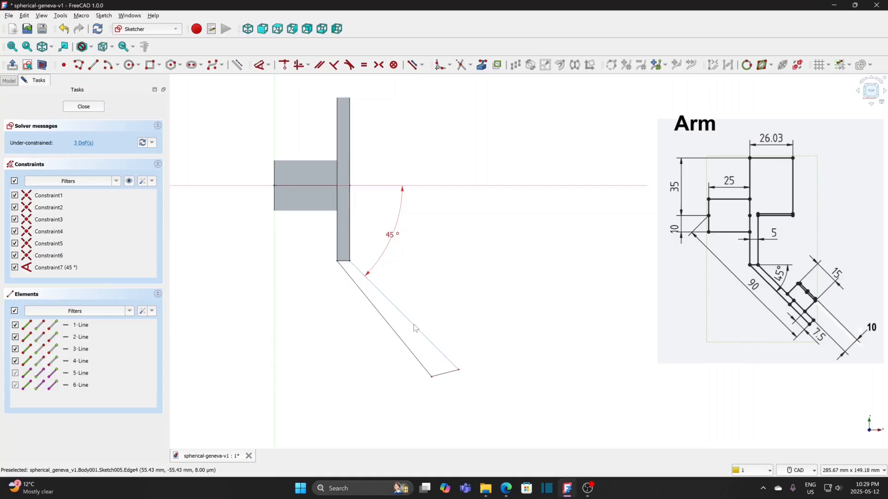
# Step: Constrain the two long edges of the sloping arm profile parallel to each other
pyautogui.click(414, 326)
pyautogui.click(405, 344)
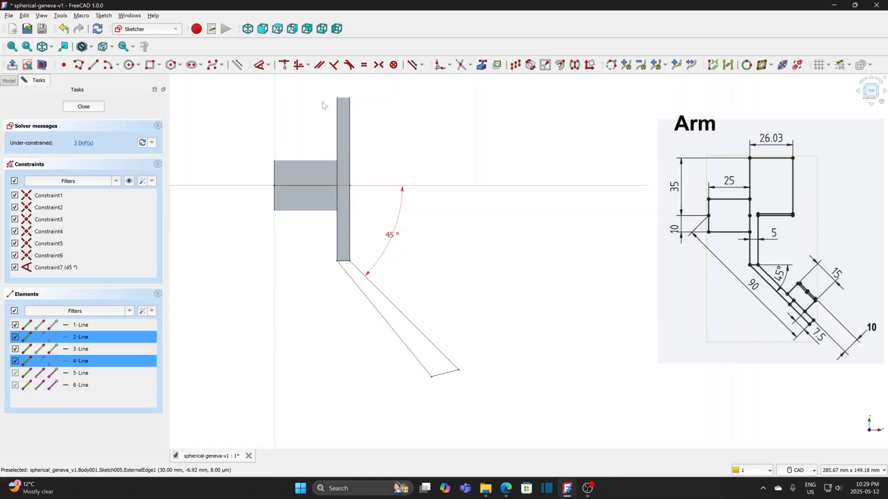
pyautogui.click(319, 65)
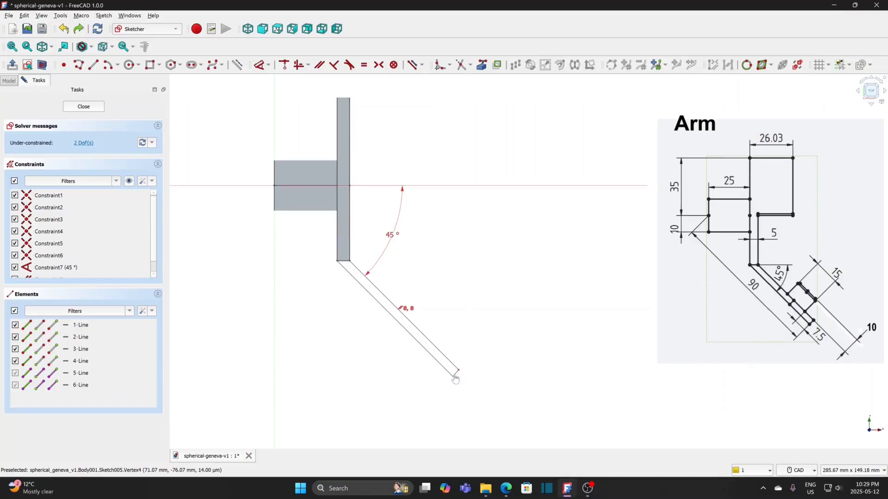
# Step: Move the arm profile's lower end corner slightly and constrain the short end edge perpendicular to the adjoining long edge
pyautogui.moveTo(454, 376); pyautogui.dragTo(455, 379)
pyautogui.click(452, 375)
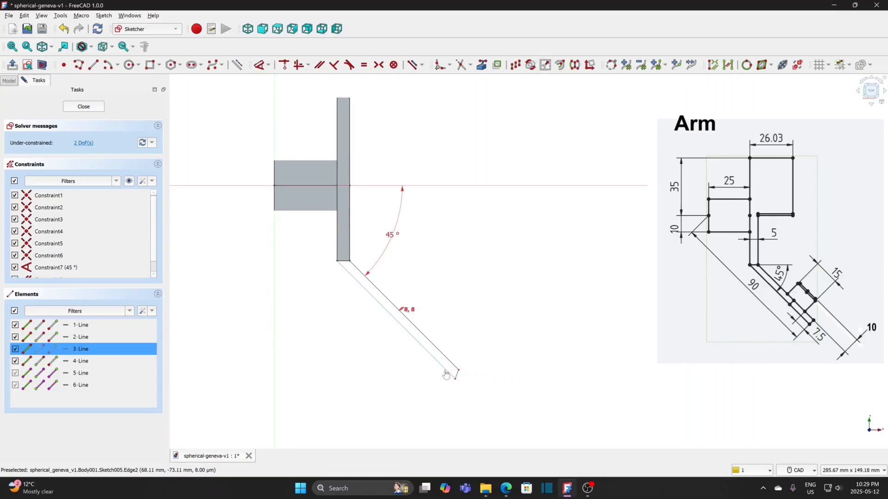
pyautogui.click(446, 375)
pyautogui.click(336, 67)
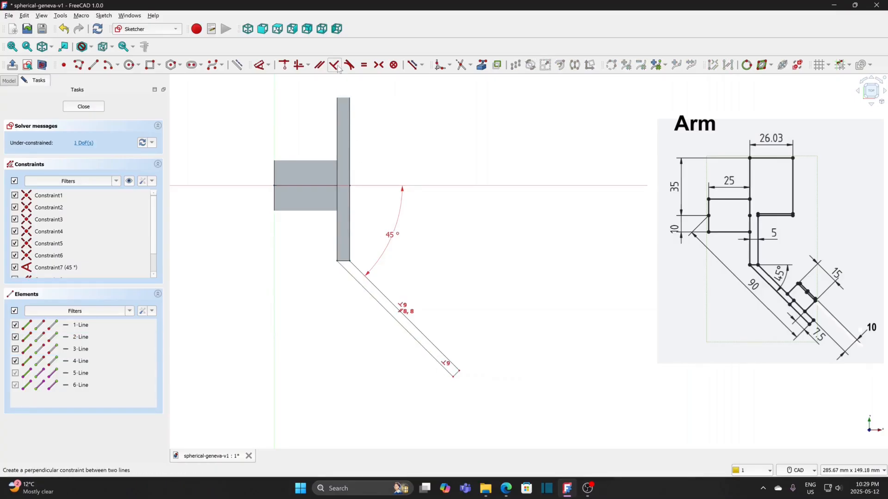
# Step: Constrain the distance from the sketch origin to the arm profile's outer end corner to 90 mm and finish the sketch
pyautogui.click(274, 187)
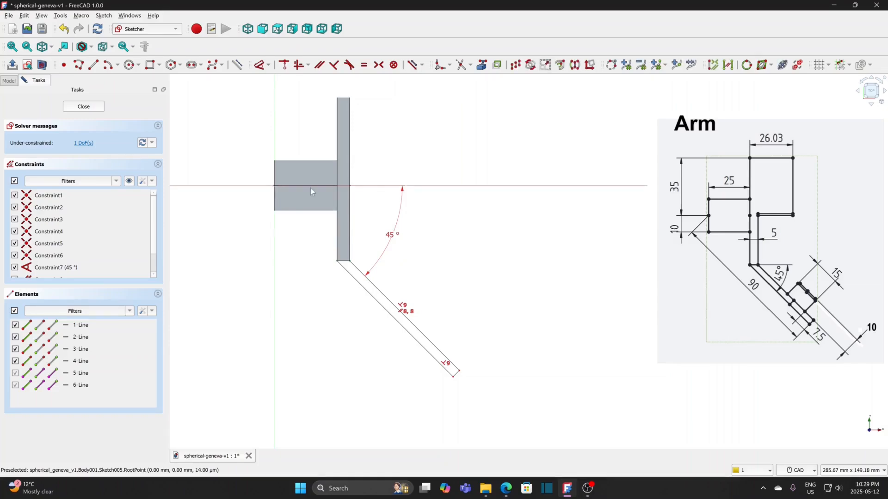
pyautogui.click(460, 374)
pyautogui.click(270, 65)
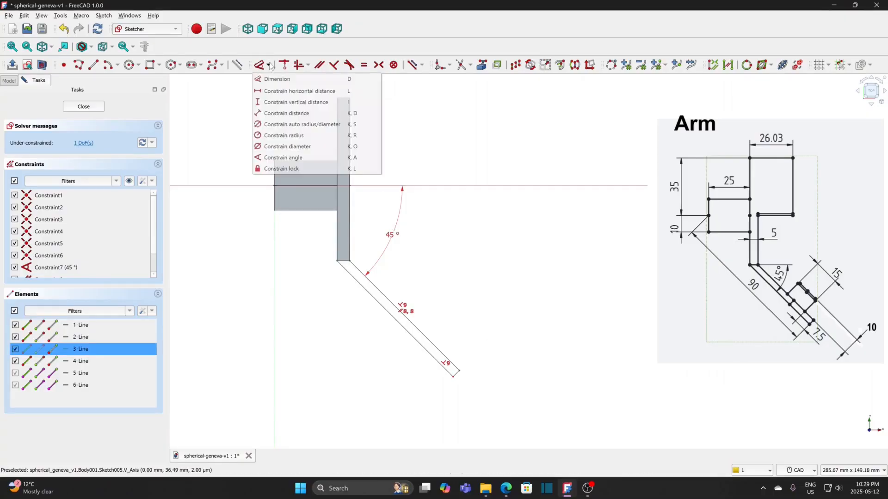
pyautogui.click(266, 113)
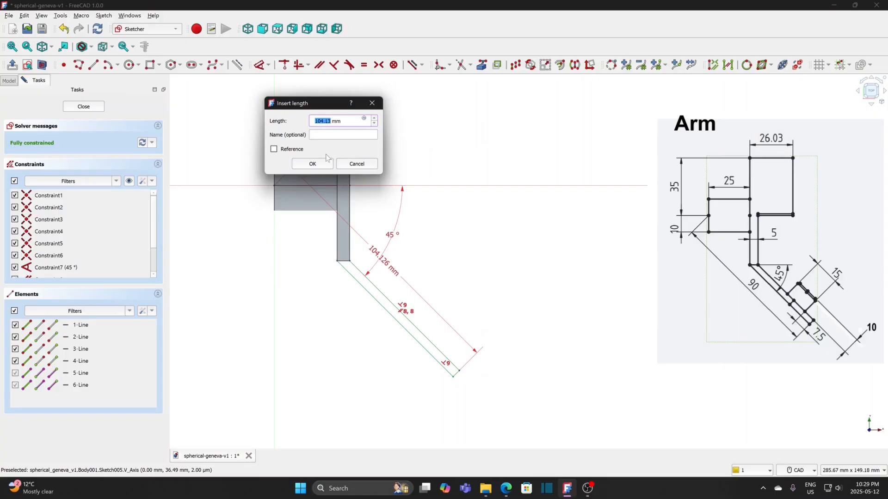
pyautogui.write('90')
pyautogui.click(314, 164)
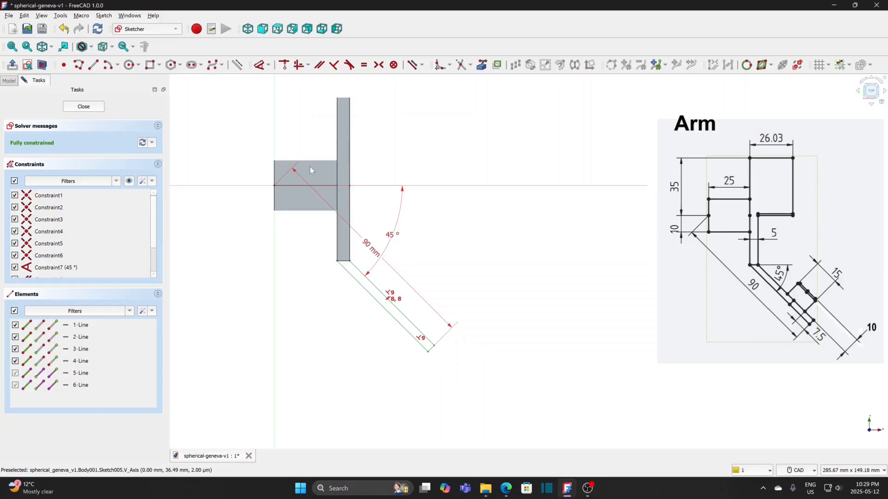
pyautogui.click(84, 107)
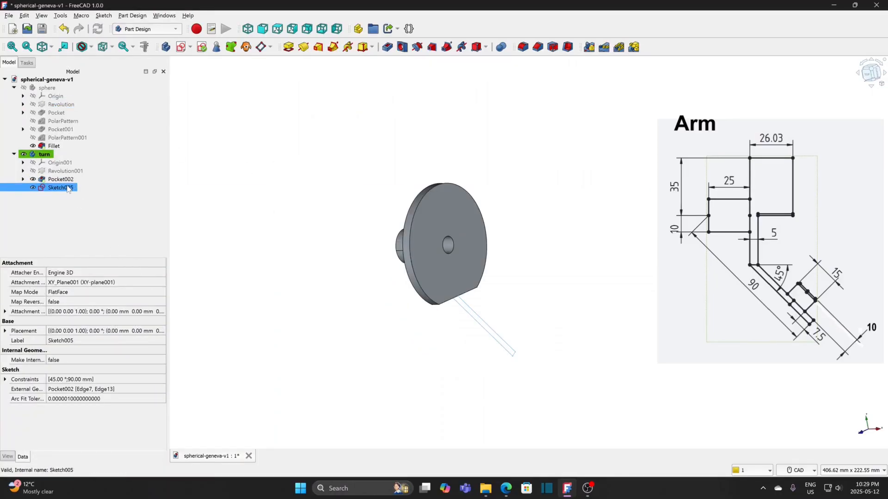
# Step: Pad the sloping arm profile 36 mm, symmetric to the sketch plane
pyautogui.click(288, 47)
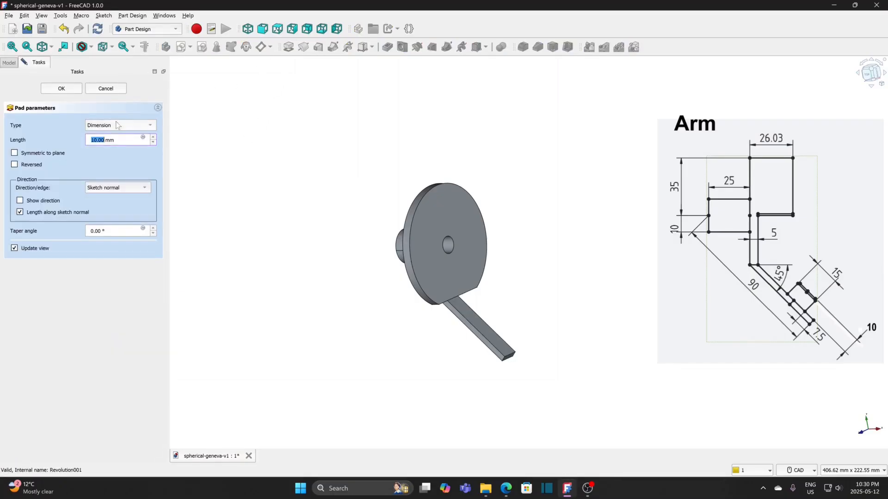
pyautogui.click(45, 154)
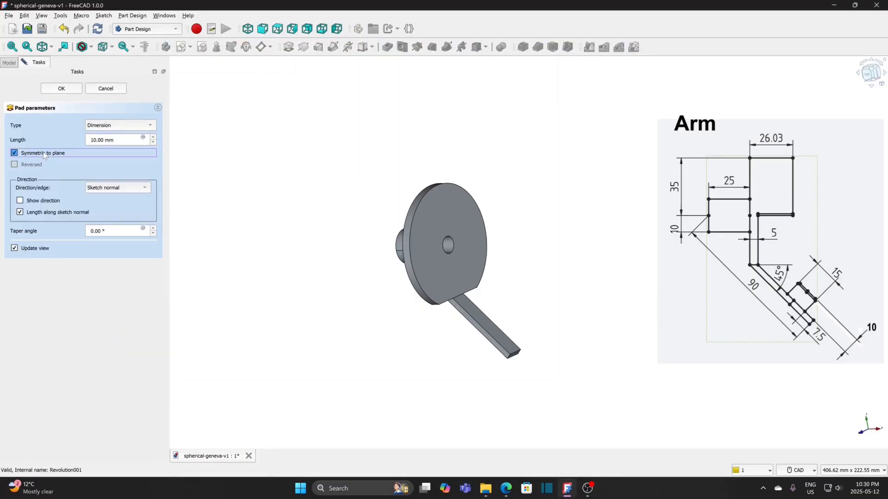
pyautogui.click(153, 138)
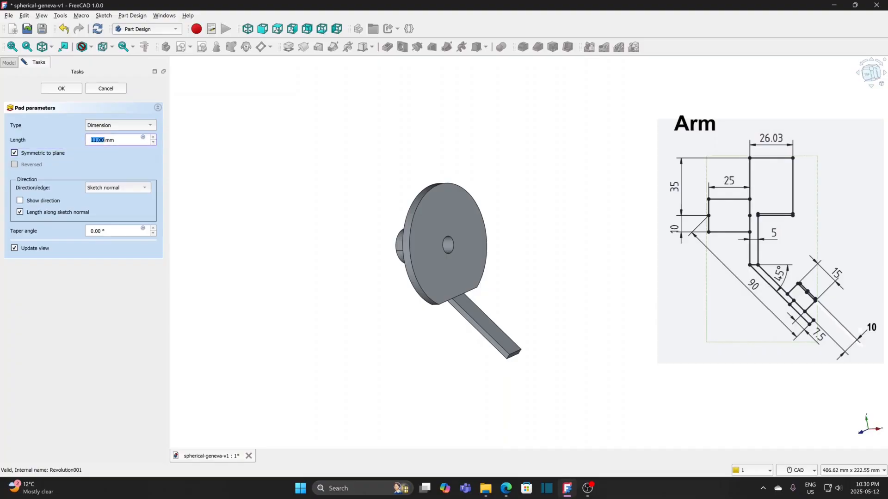
pyautogui.moveTo(119, 140); pyautogui.dragTo(69, 141)
pyautogui.write('36')
pyautogui.click(73, 88)
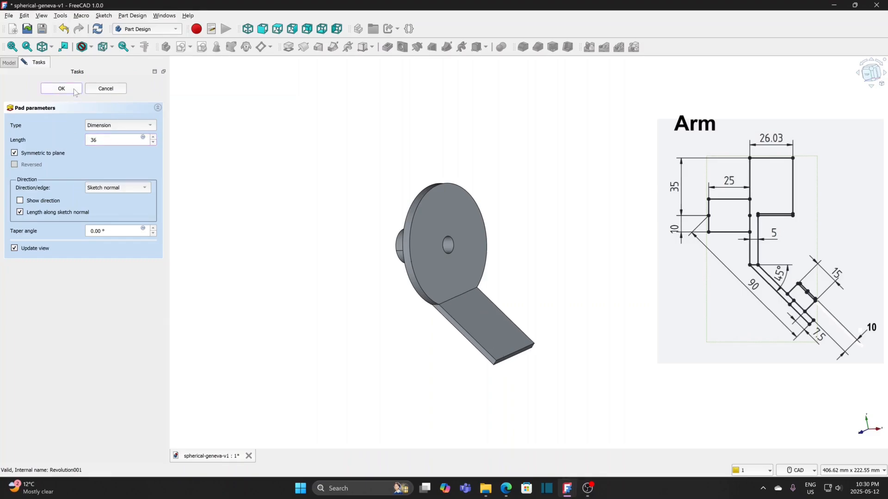
pyautogui.click(74, 88)
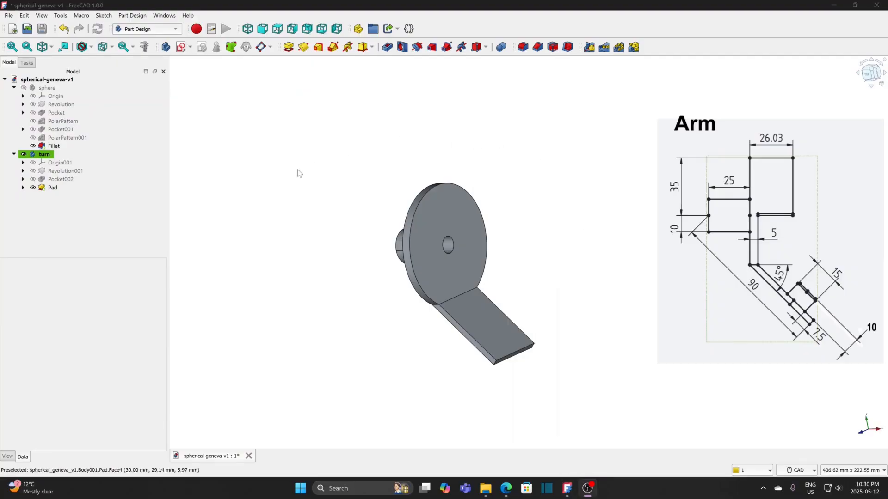
# Step: Start a sketch on the arm's sloping face and draw a 15 mm diameter circle centred on the vertical axis near the free end
pyautogui.click(480, 321)
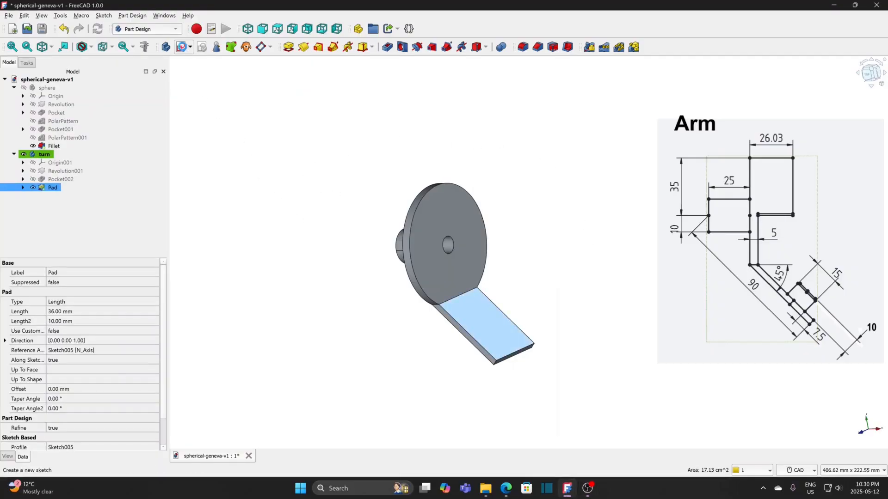
pyautogui.click(183, 47)
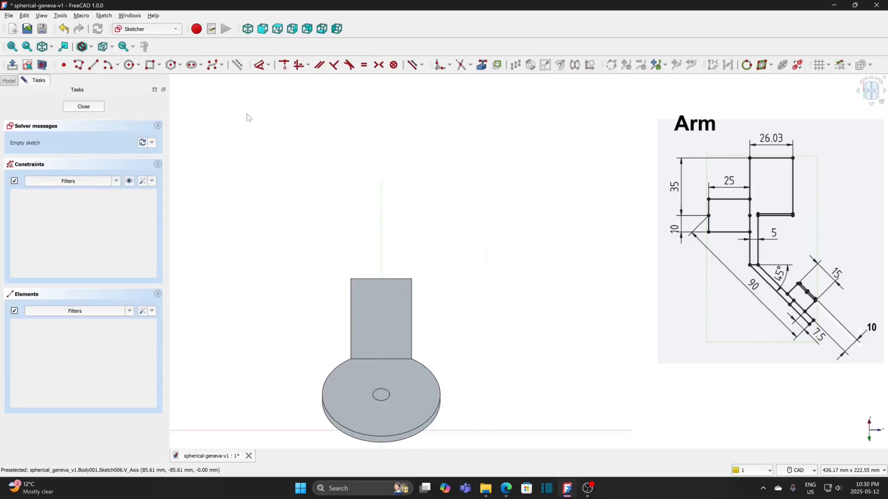
pyautogui.click(130, 65)
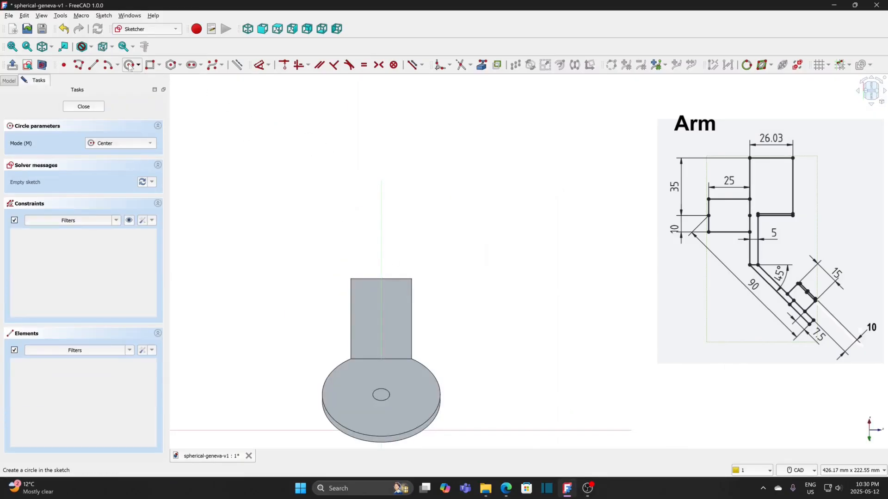
pyautogui.click(381, 303)
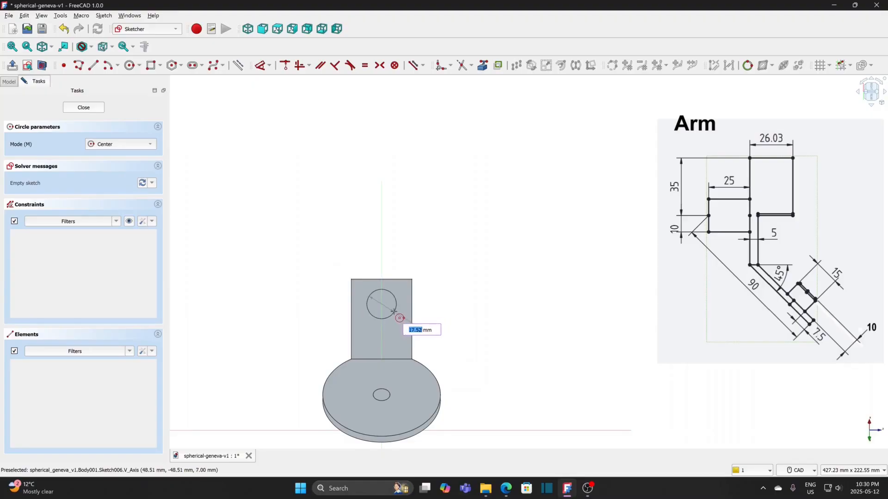
pyautogui.write('15')
pyautogui.press('Return')
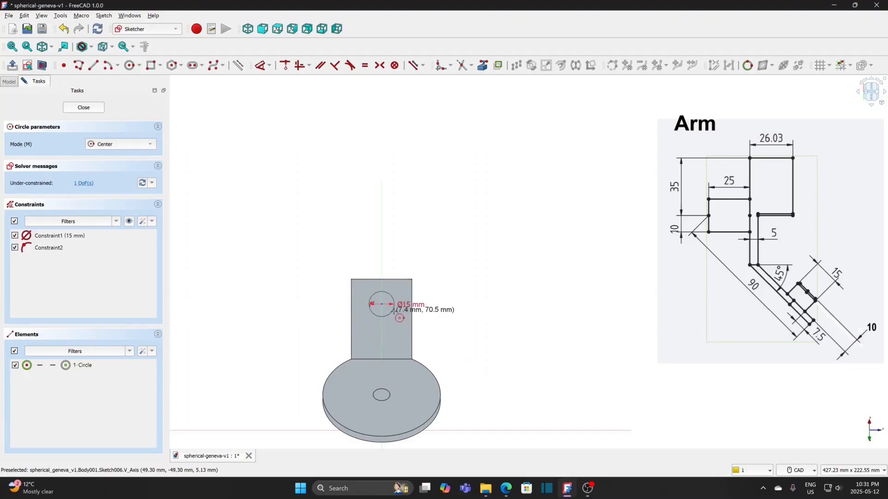
pyautogui.press('Escape')
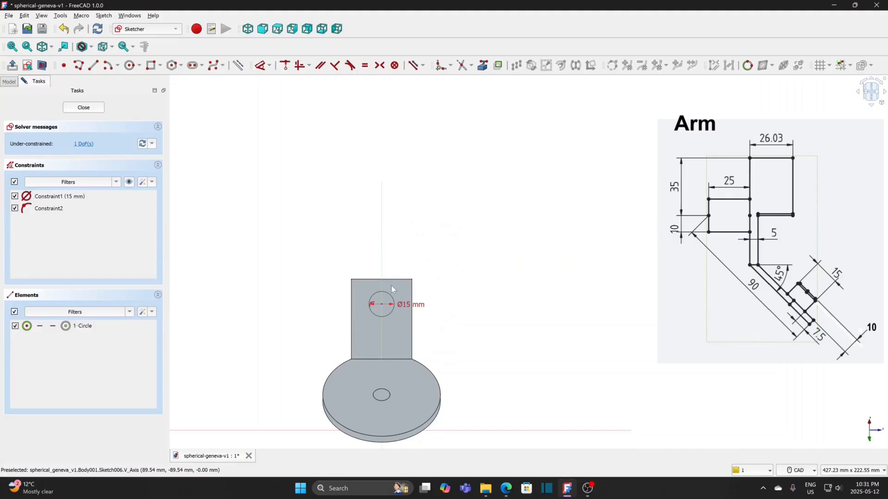
# Step: Bring the arm's free end edge into the circle sketch as external geometry
pyautogui.click(483, 66)
pyautogui.click(396, 279)
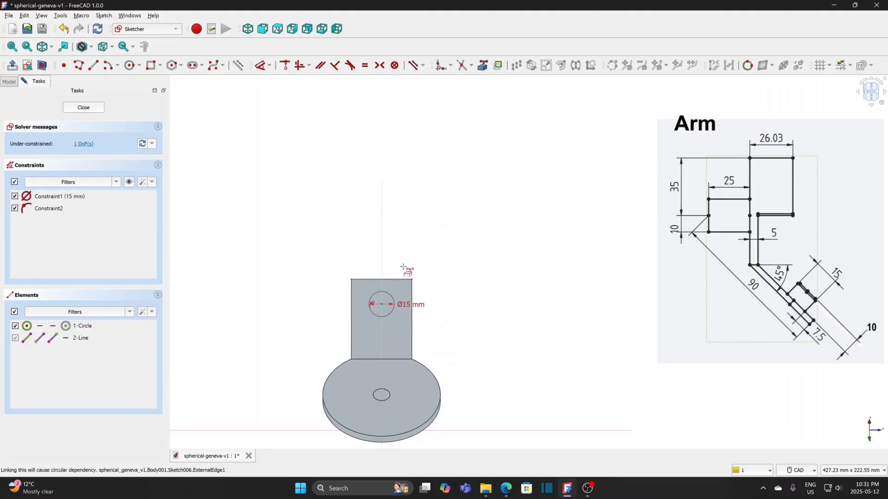
pyautogui.press('Escape')
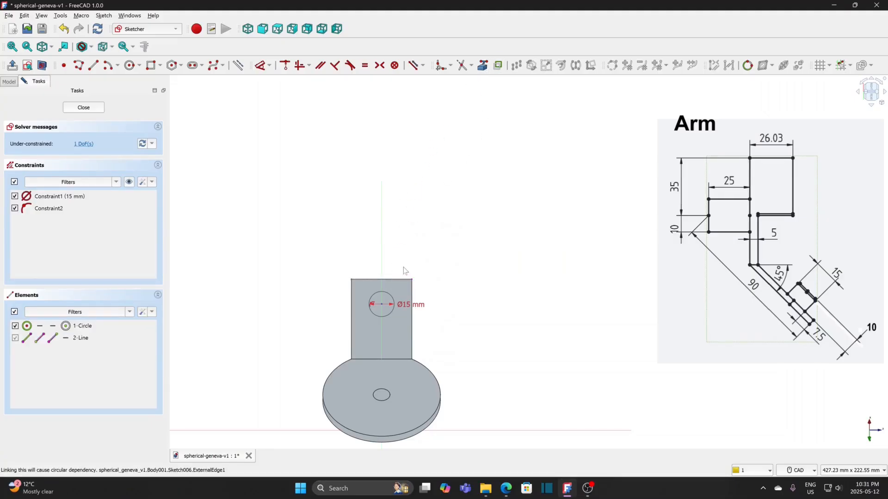
# Step: Constrain the circle's centre 15 mm vertically from the arm's end corner and move both dimension labels clear of the circle
pyautogui.click(382, 309)
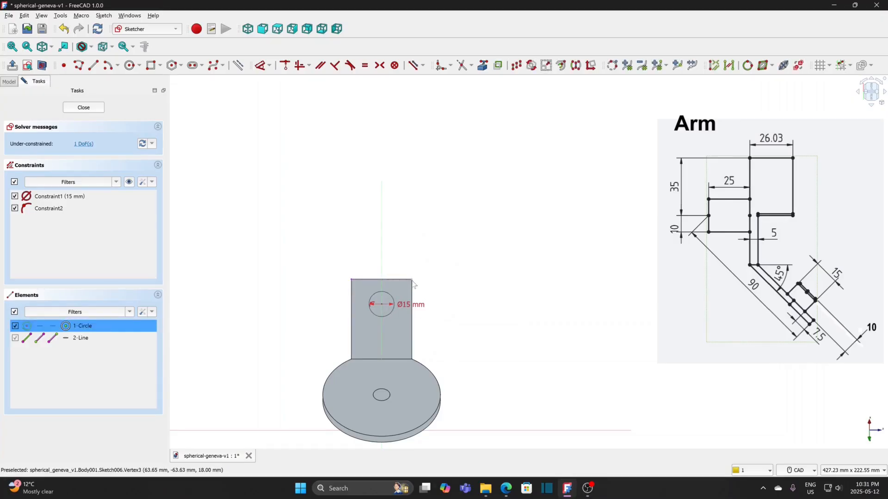
pyautogui.click(413, 280)
pyautogui.click(269, 65)
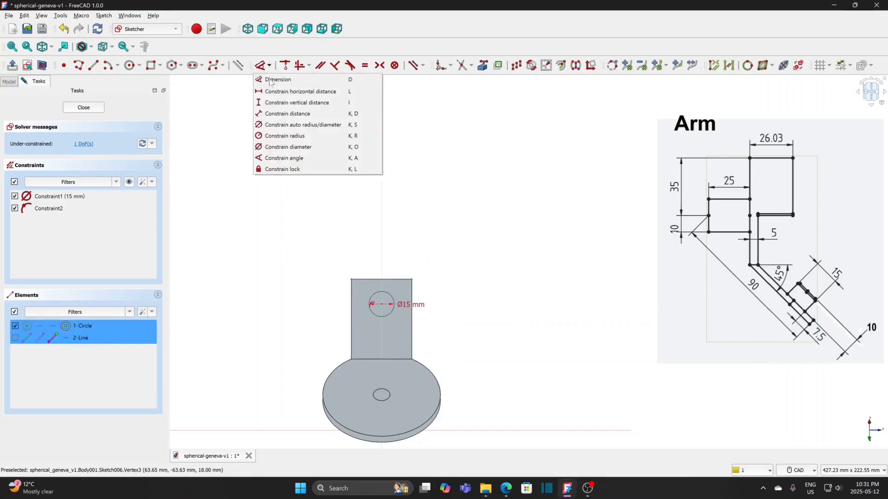
pyautogui.click(273, 102)
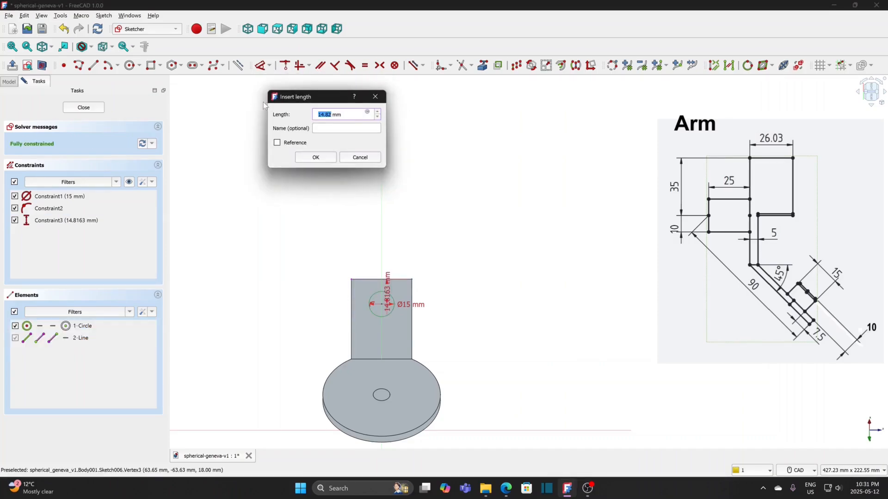
pyautogui.write('15')
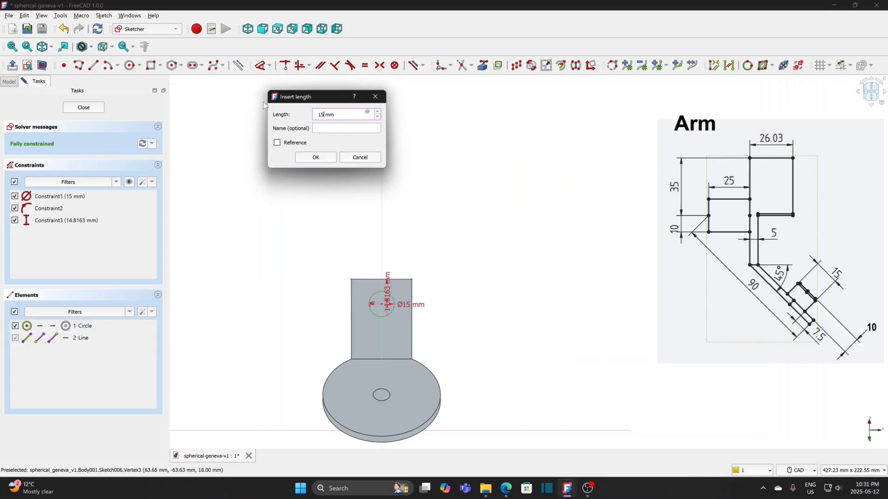
pyautogui.click(307, 156)
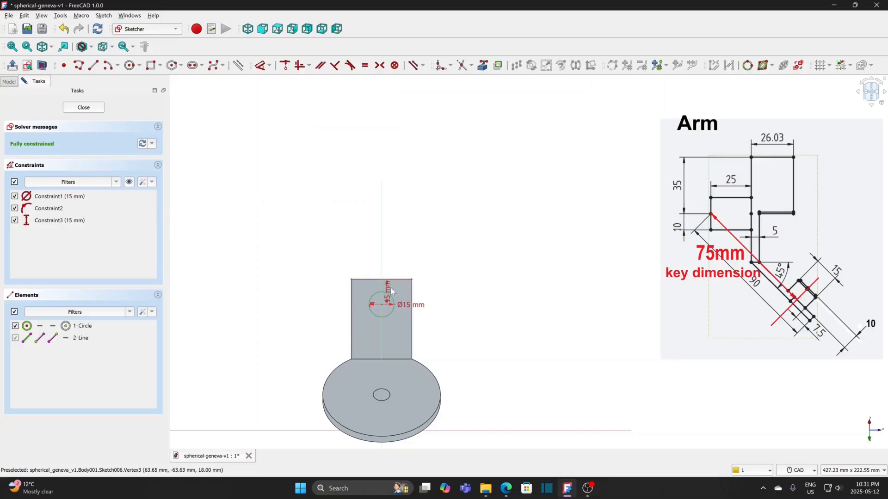
pyautogui.moveTo(391, 290); pyautogui.dragTo(458, 263)
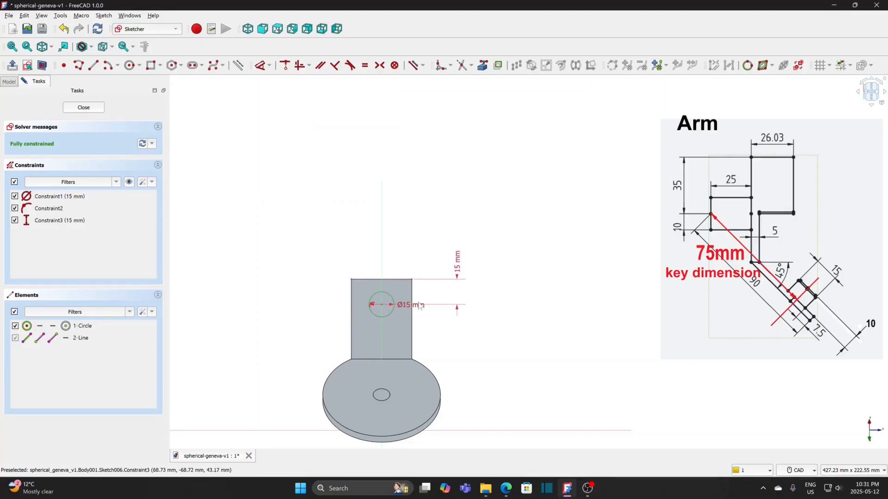
pyautogui.moveTo(419, 306); pyautogui.dragTo(442, 345)
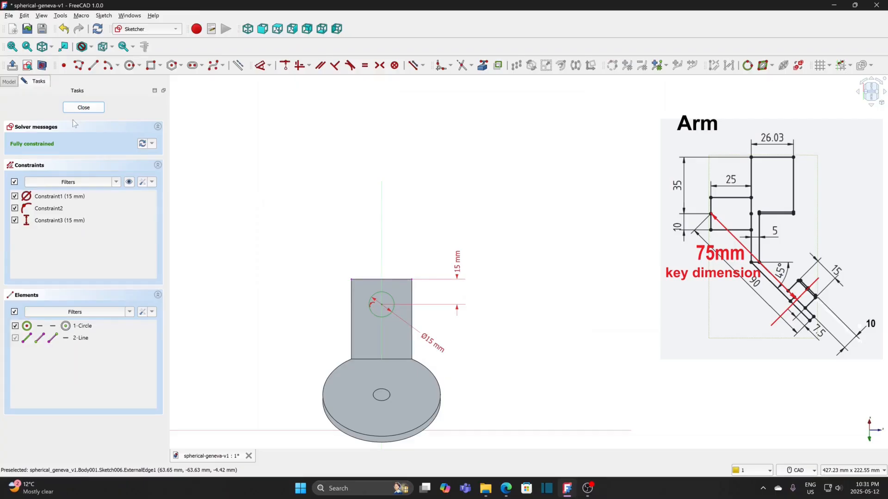
# Step: Finish the circle sketch and pad it 10 mm to form the pin on the arm
pyautogui.click(82, 108)
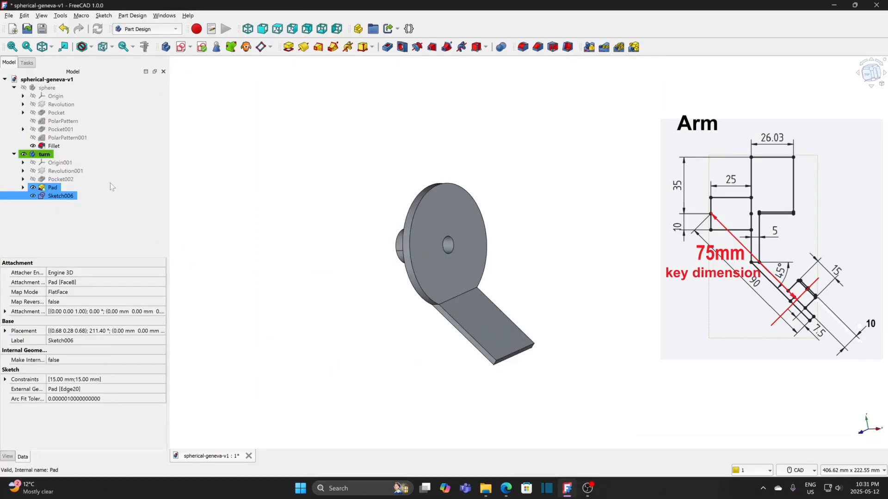
pyautogui.click(289, 47)
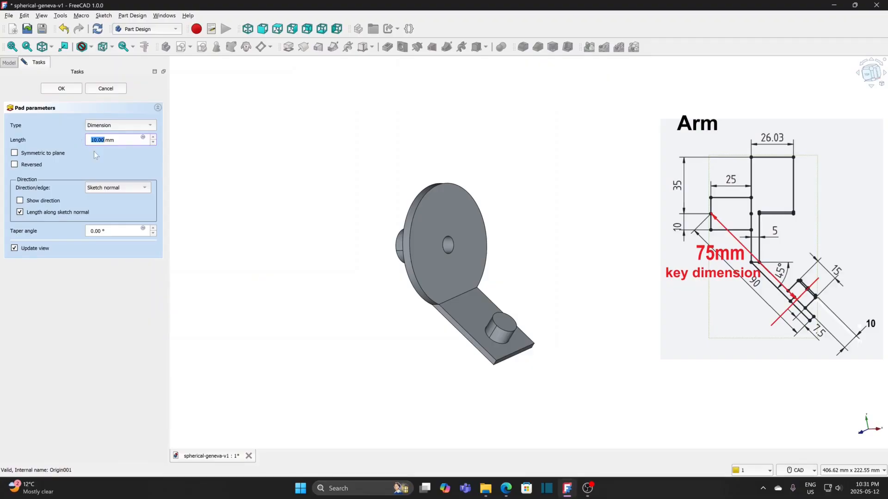
pyautogui.click(61, 88)
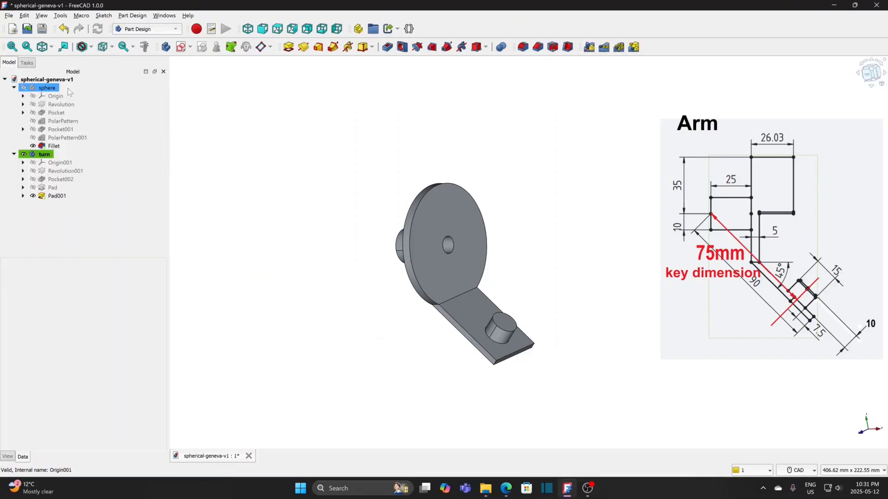
# Step: Start a sketch on the disc's front face and bring in the disc's outer arc edge as external geometry
pyautogui.click(433, 218)
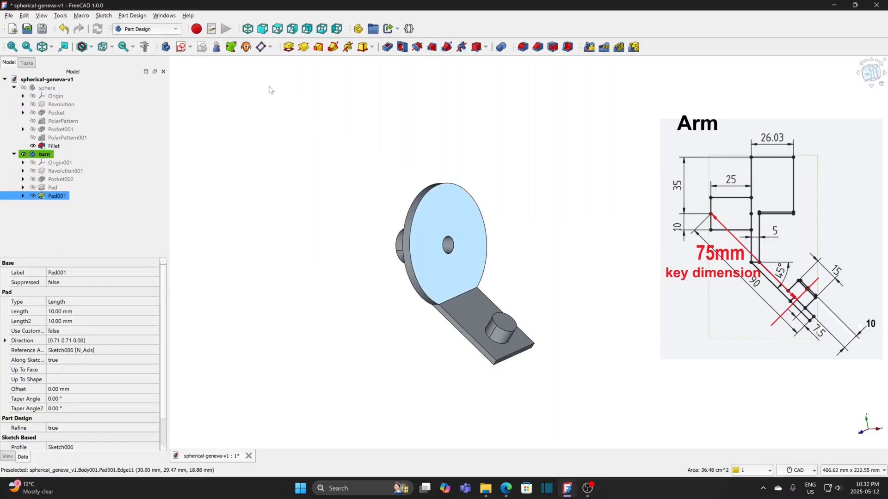
pyautogui.click(181, 47)
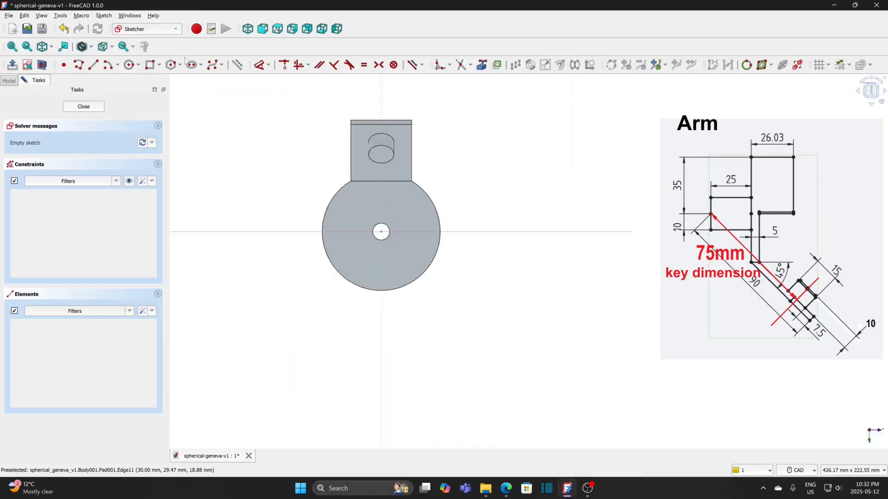
pyautogui.click(481, 65)
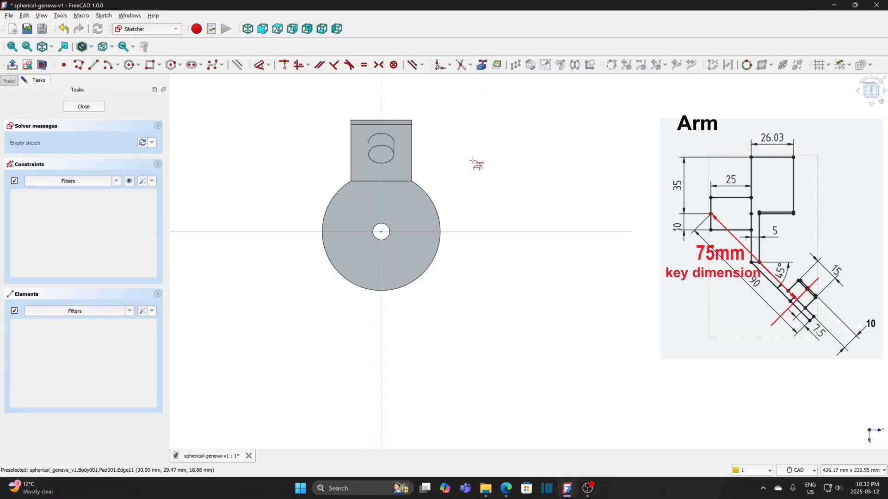
pyautogui.click(429, 272)
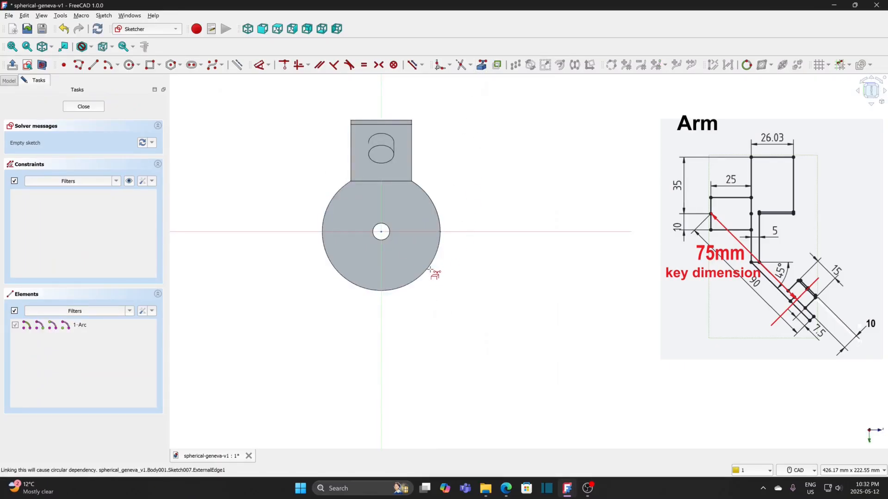
# Step: Draw two concentric lower half-circle arcs centred on the origin, radii about 24.5 mm and 49 mm, with their ends on the horizontal axis
pyautogui.click(107, 66)
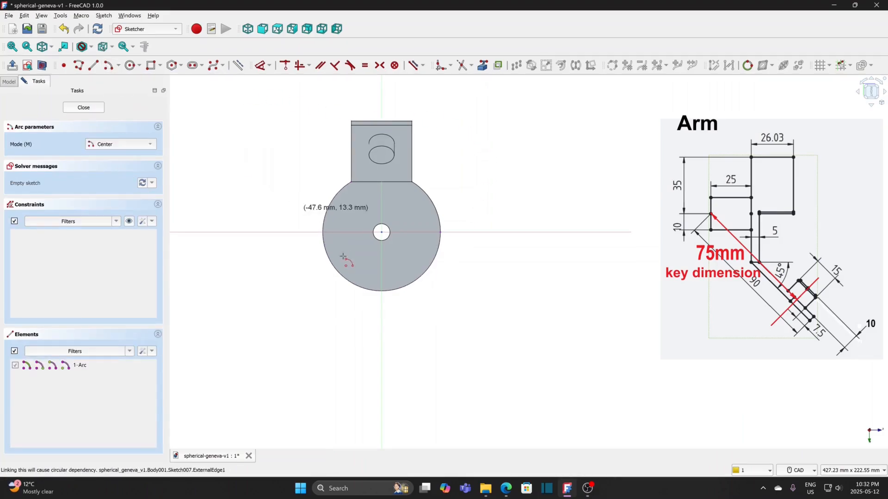
pyautogui.click(382, 232)
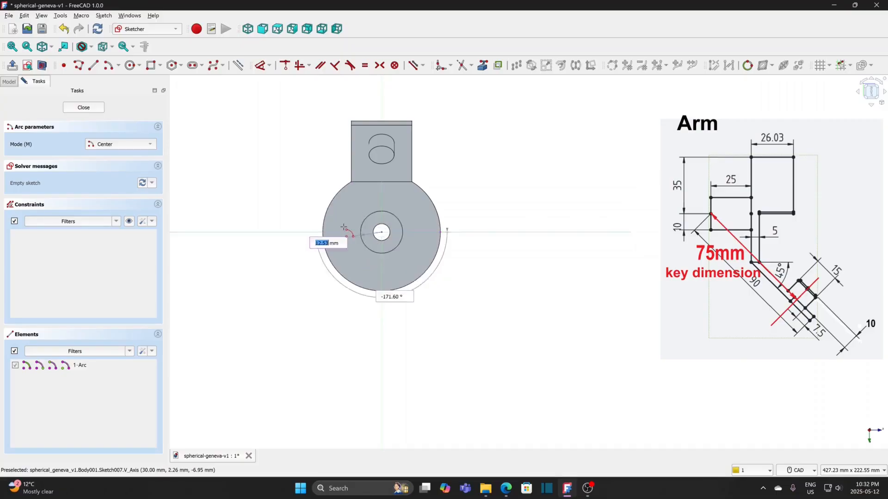
pyautogui.click(341, 232)
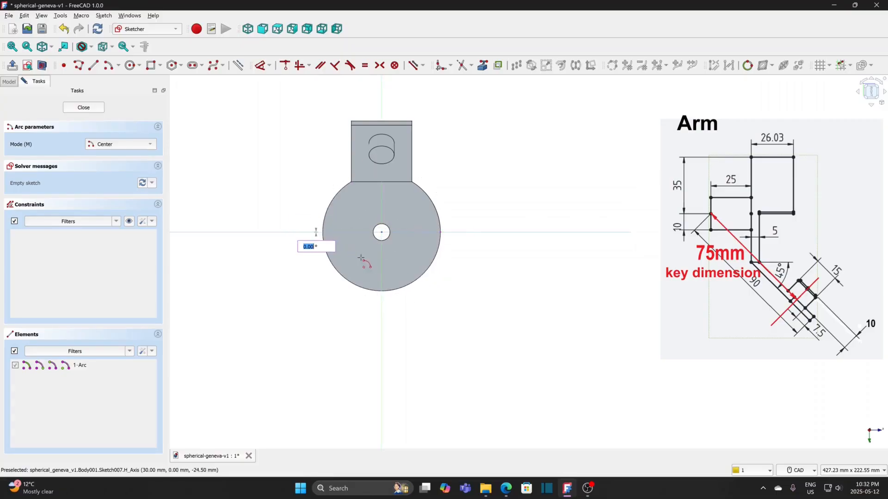
pyautogui.click(421, 232)
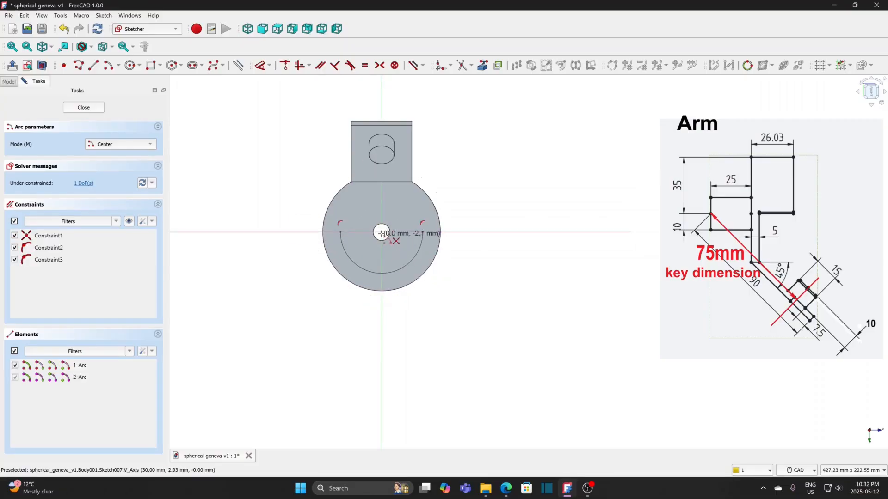
pyautogui.click(382, 232)
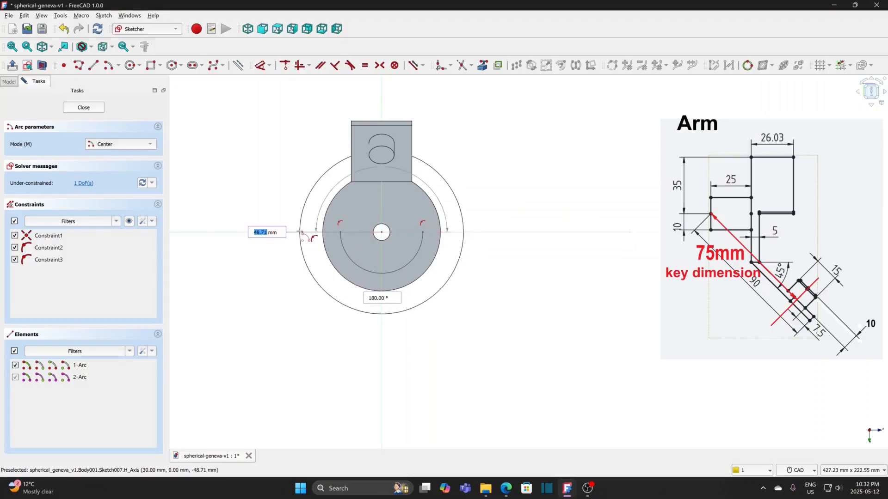
pyautogui.click(299, 232)
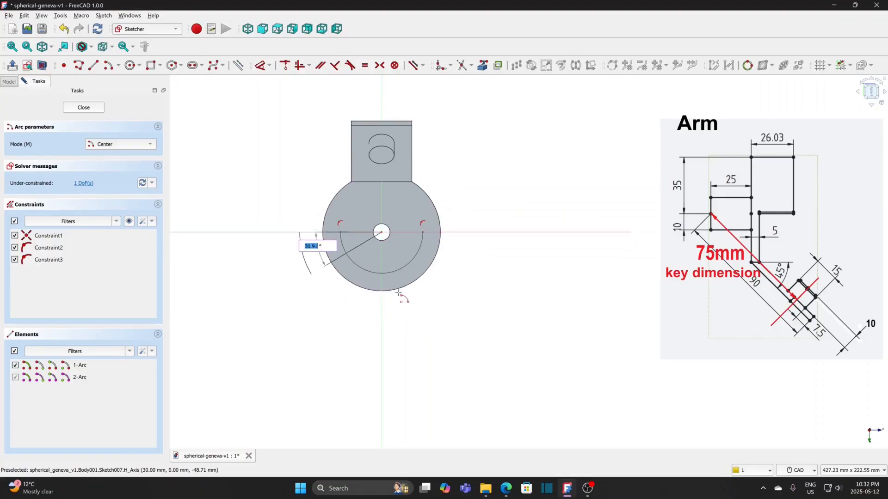
pyautogui.click(486, 232)
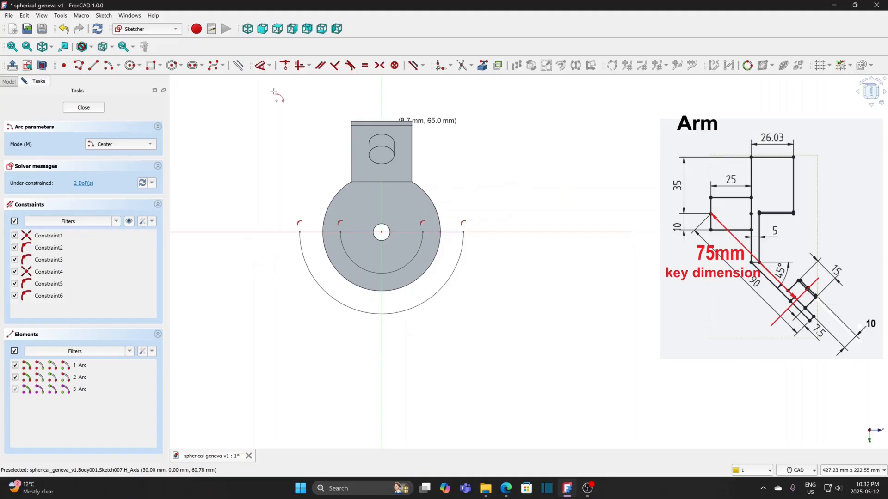
# Step: Join the ends of the two arcs with a straight line on each side to close the half-ring profile
pyautogui.click(94, 65)
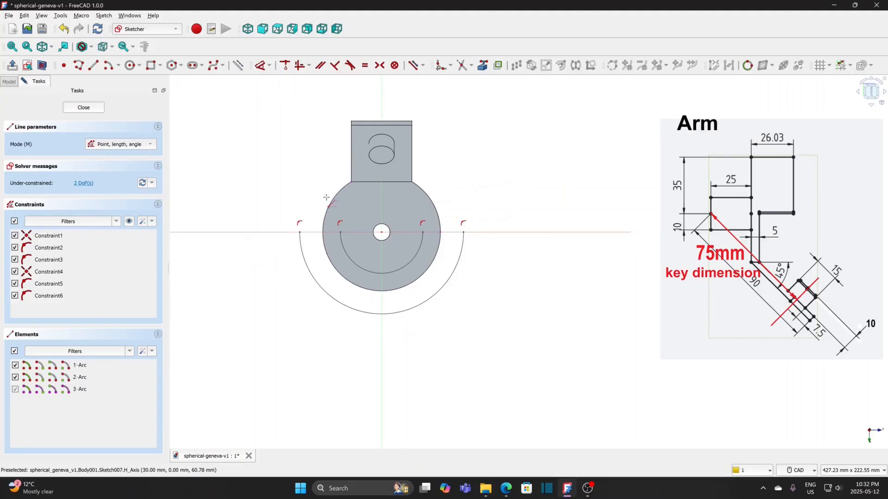
pyautogui.click(300, 232)
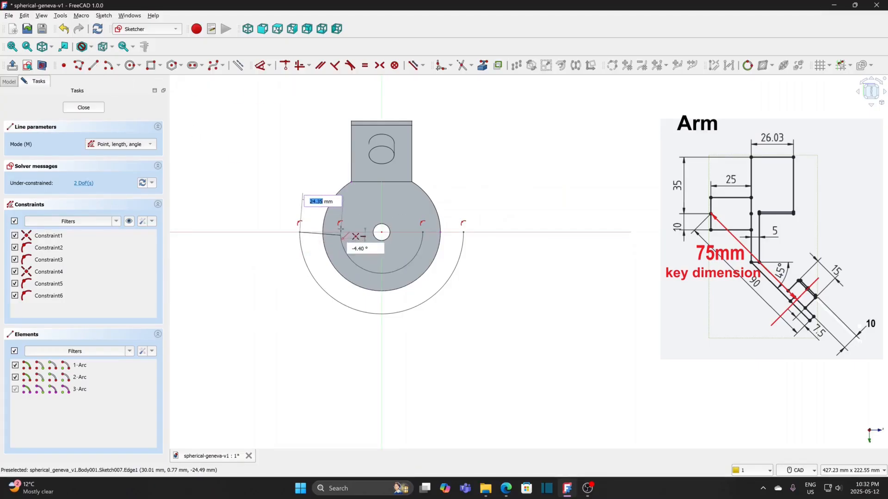
pyautogui.click(341, 233)
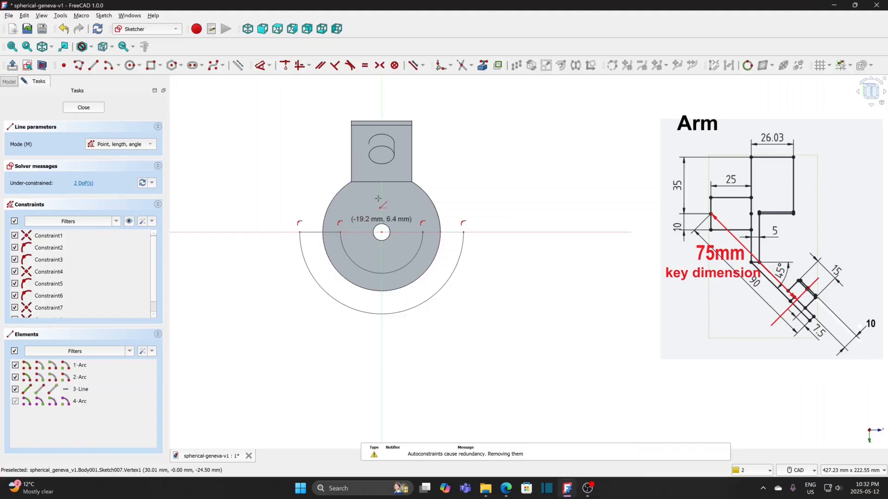
pyautogui.click(423, 232)
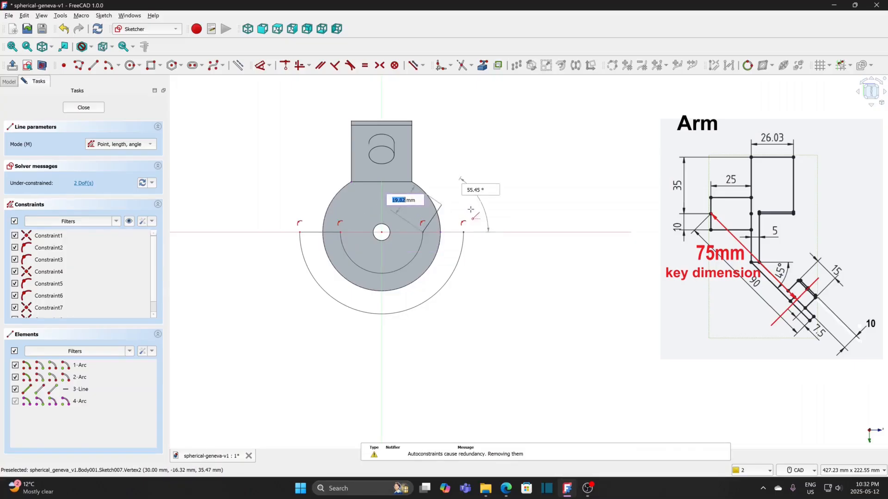
pyautogui.click(464, 232)
pyautogui.rightClick(492, 218)
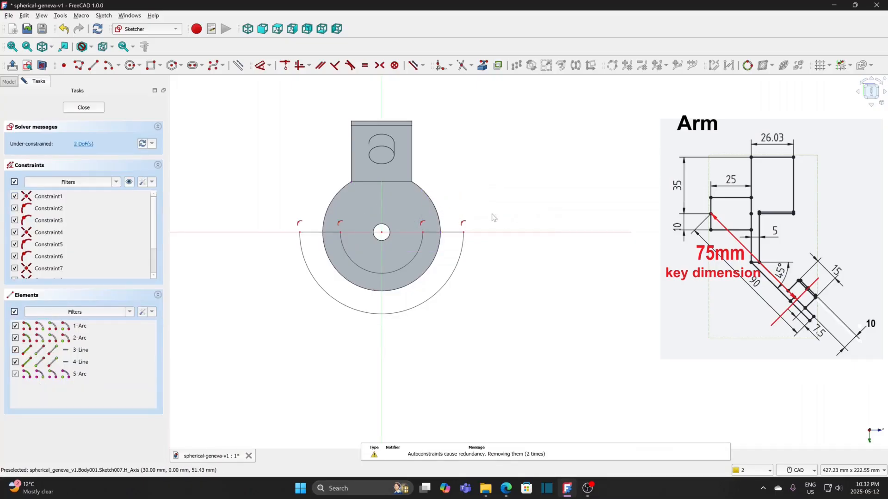
# Step: Constrain the outer half-circle arc equal to the disc's external outer arc edge
pyautogui.click(459, 255)
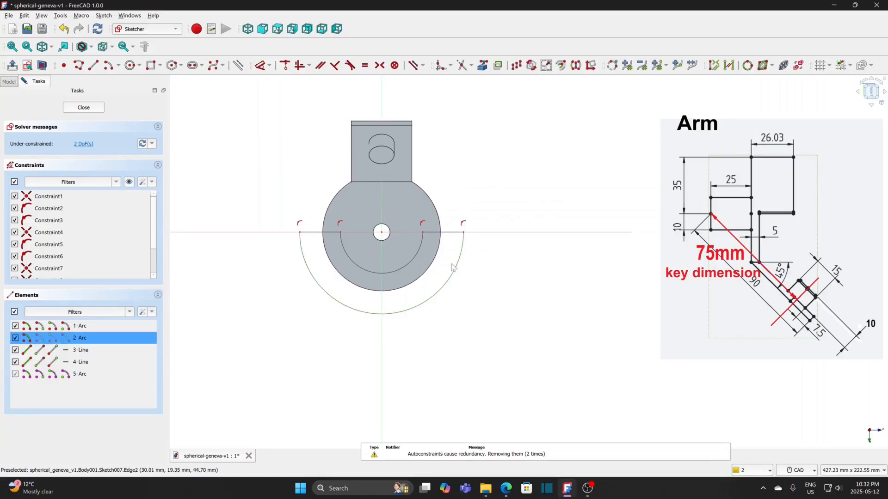
pyautogui.click(432, 265)
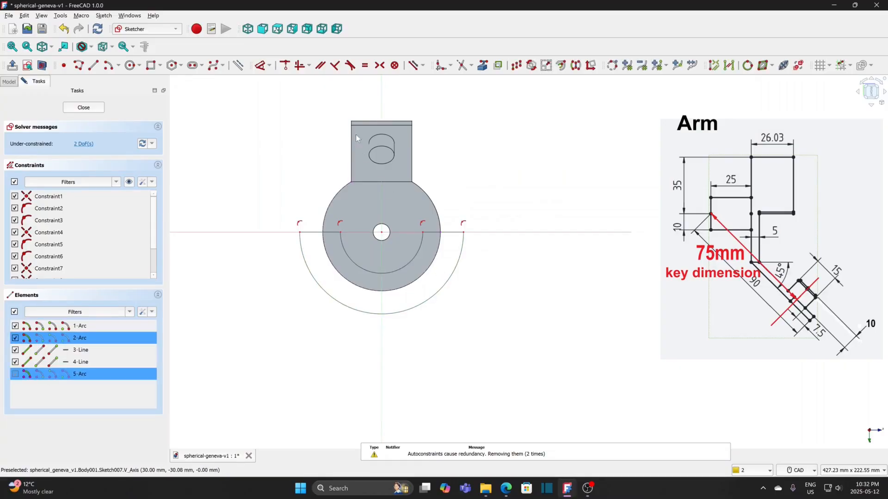
pyautogui.click(364, 65)
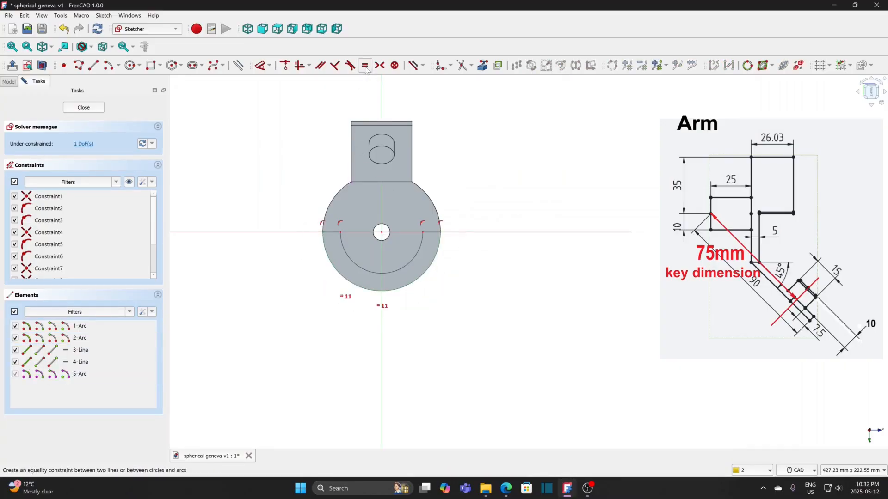
# Step: Constrain the half-ring's width horizontally to 5 mm along its closing line and move the dimension label clear of the disc
pyautogui.click(269, 65)
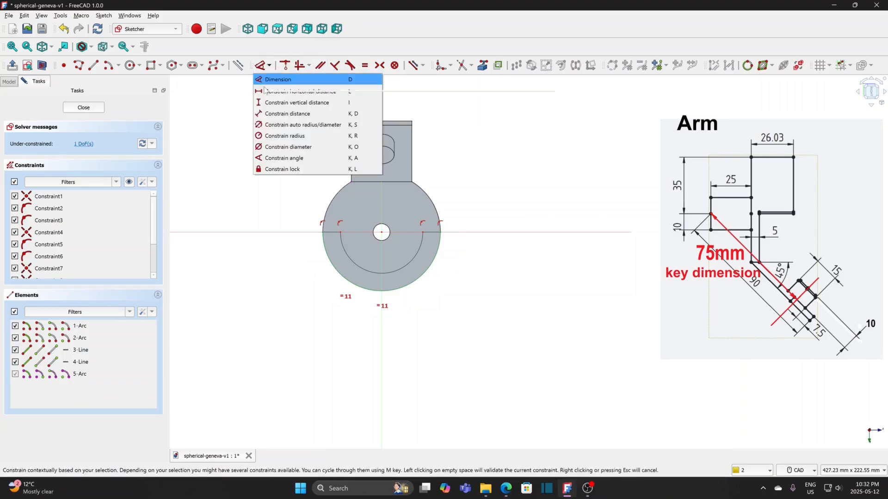
pyautogui.click(265, 91)
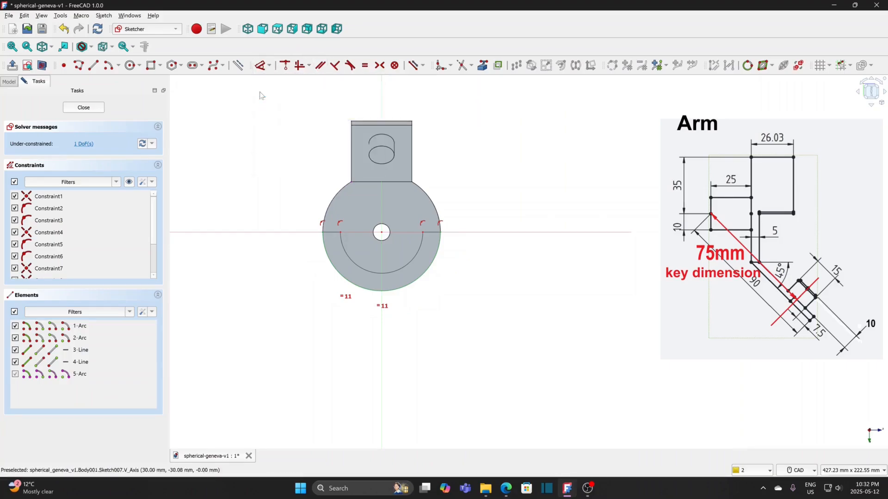
pyautogui.click(428, 234)
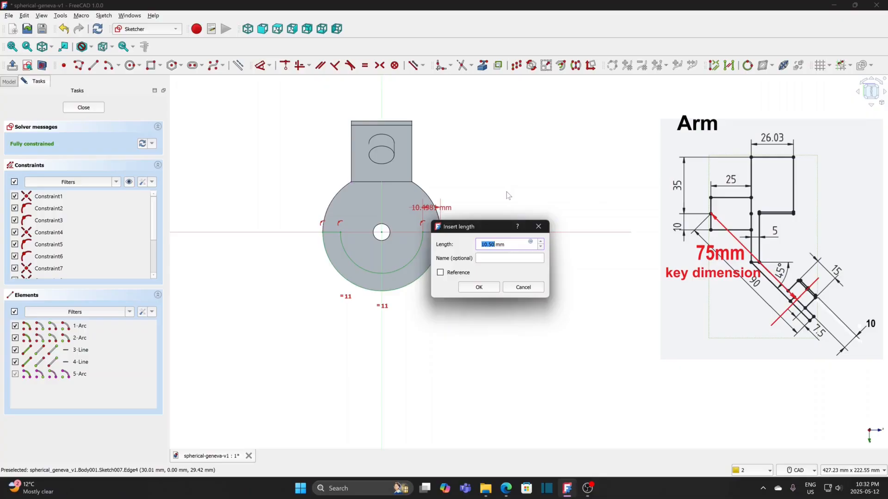
pyautogui.write('5')
pyautogui.click(479, 287)
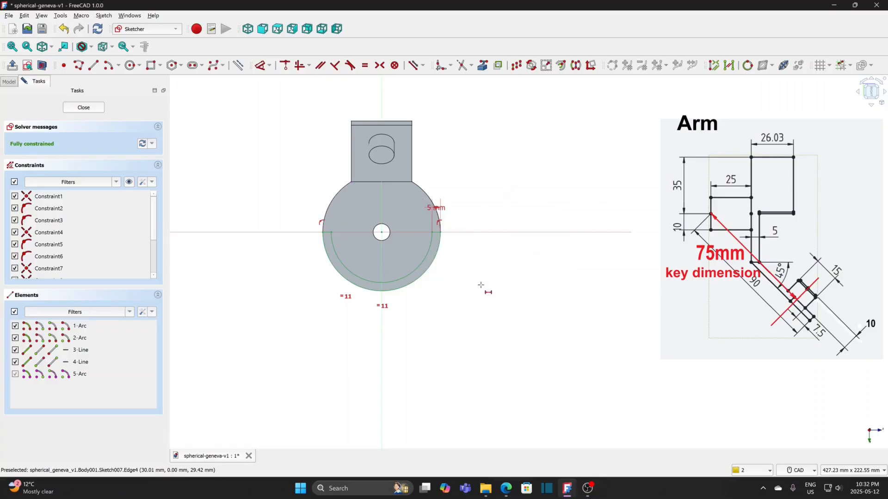
pyautogui.moveTo(438, 208); pyautogui.dragTo(470, 218)
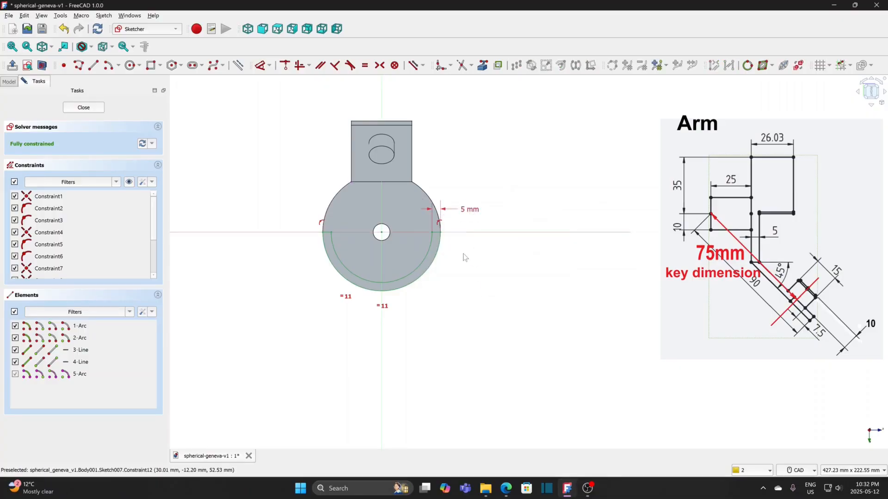
# Step: Finish the half-ring sketch and pad it with its length set by the expression 75*0.70711-32
pyautogui.click(83, 108)
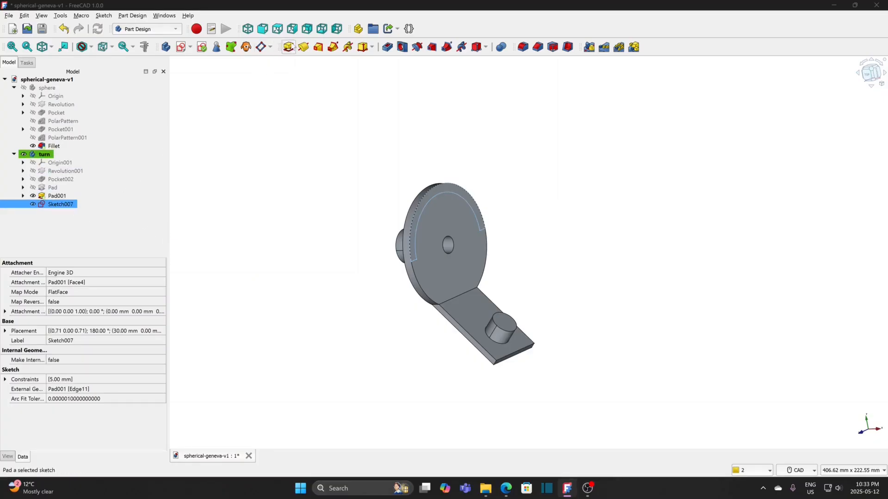
pyautogui.click(290, 46)
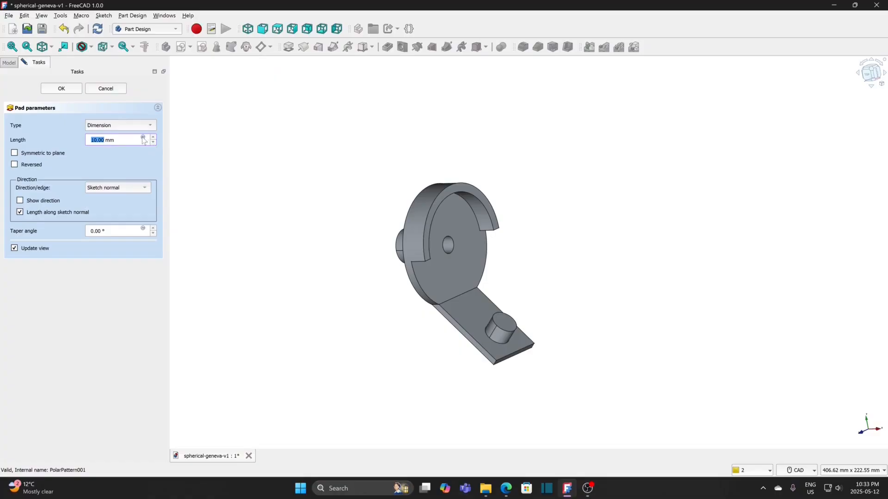
pyautogui.click(142, 138)
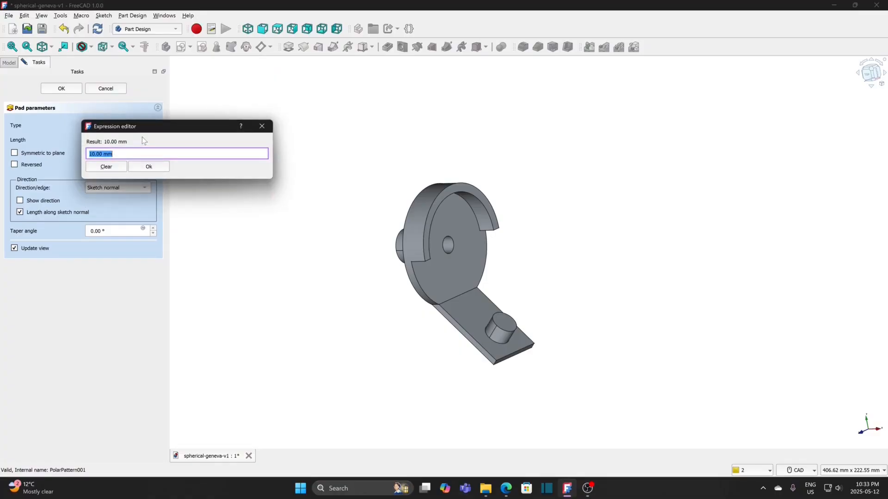
pyautogui.write('75*0.')
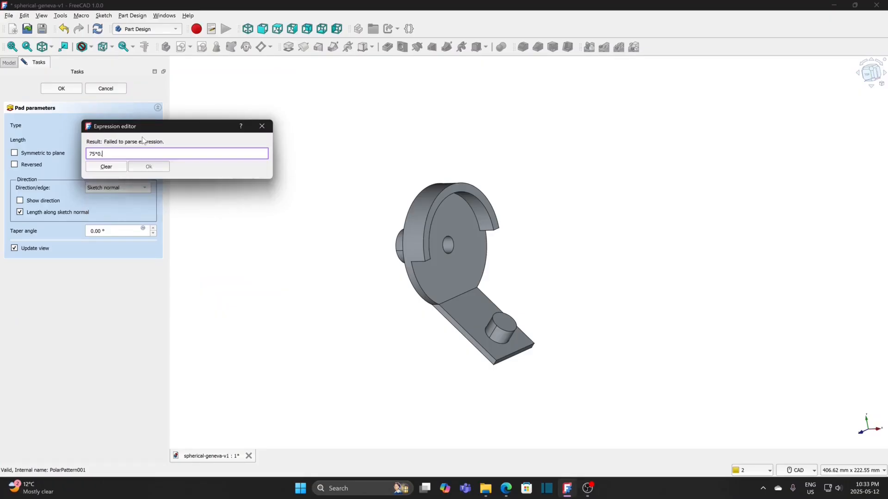
pyautogui.write('70')
pyautogui.write('71')
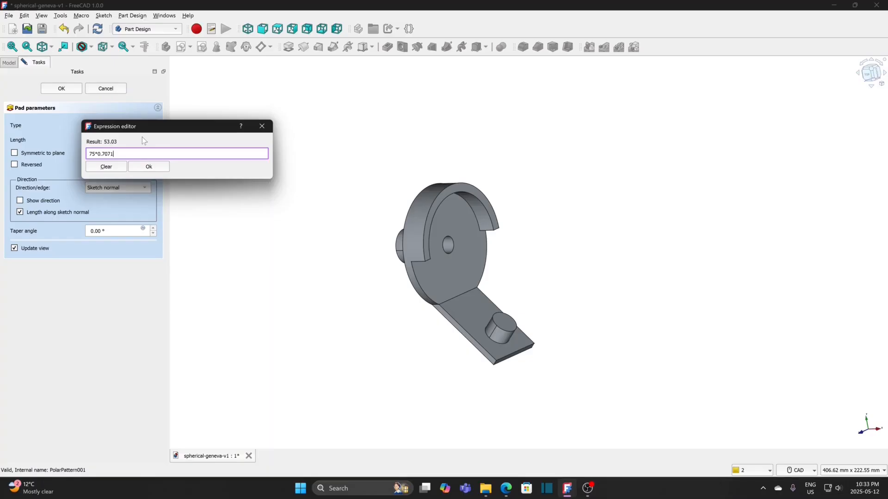
pyautogui.write('1-32')
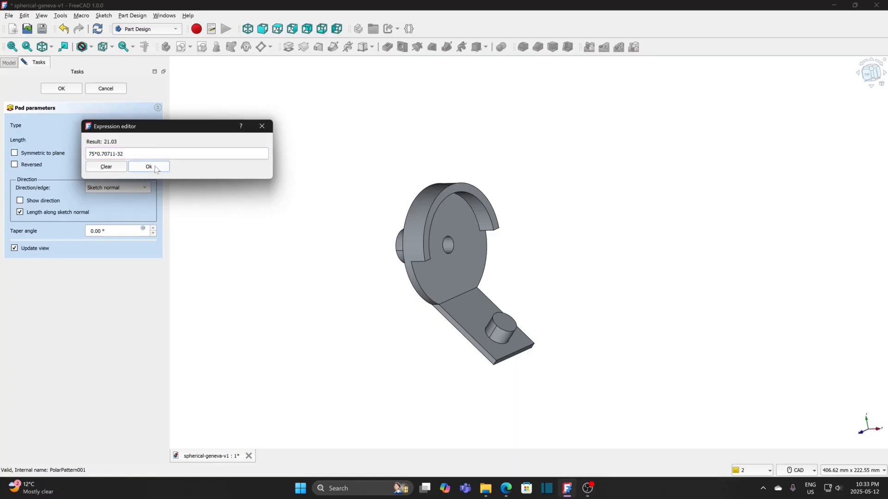
pyautogui.click(154, 166)
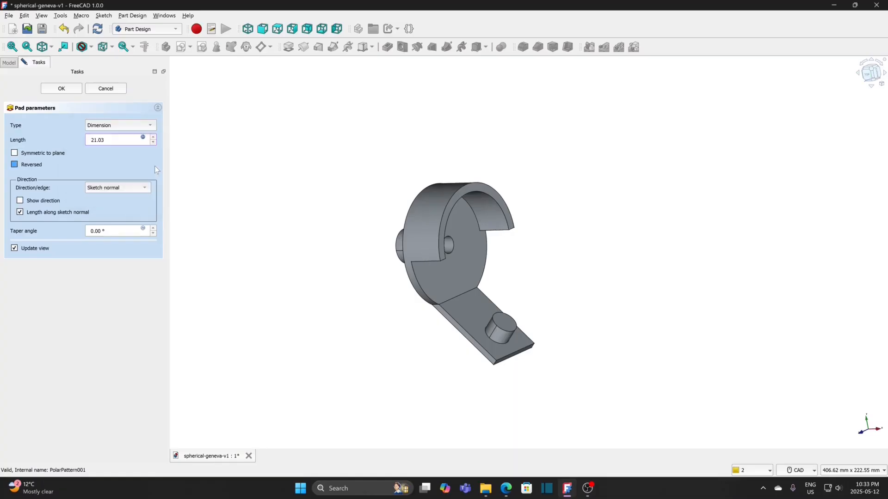
pyautogui.click(62, 89)
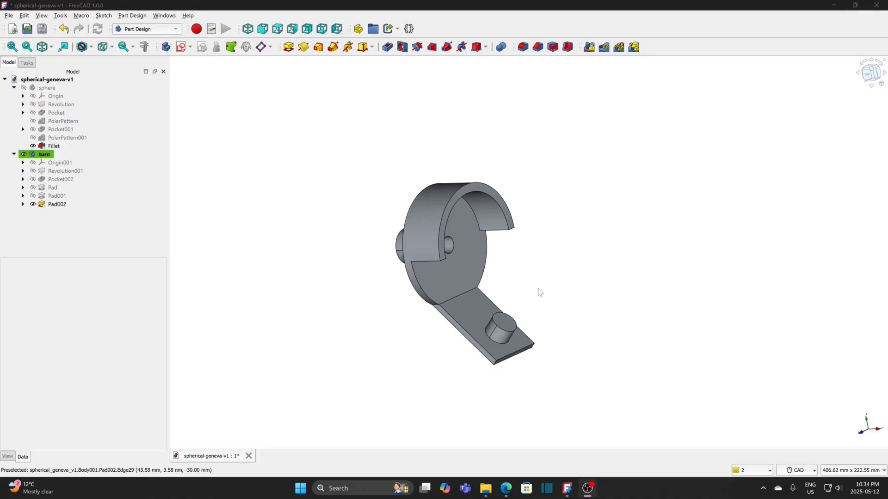
# Step: Fillet the circular end edge of the arm's pin with a 1 mm radius
pyautogui.click(511, 331)
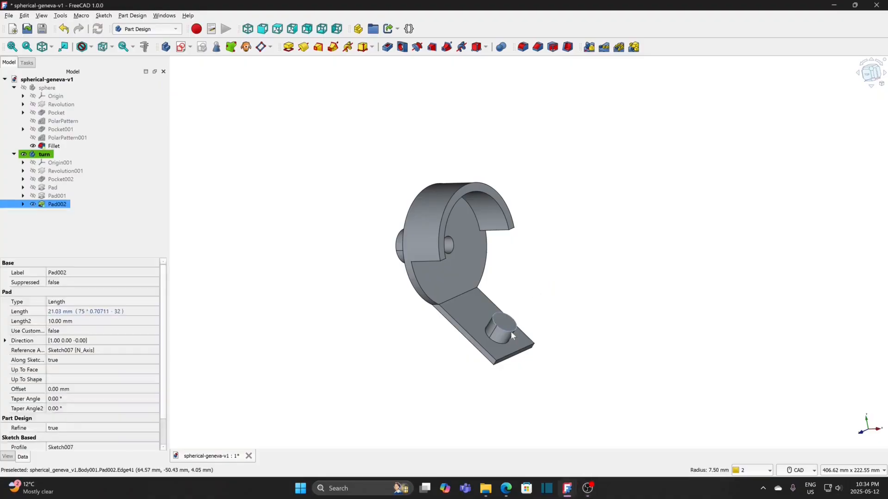
pyautogui.click(522, 47)
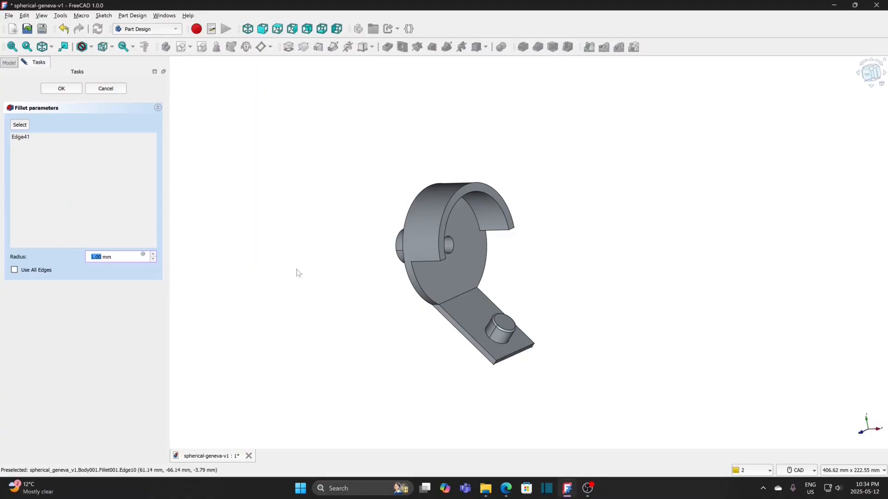
pyautogui.click(67, 88)
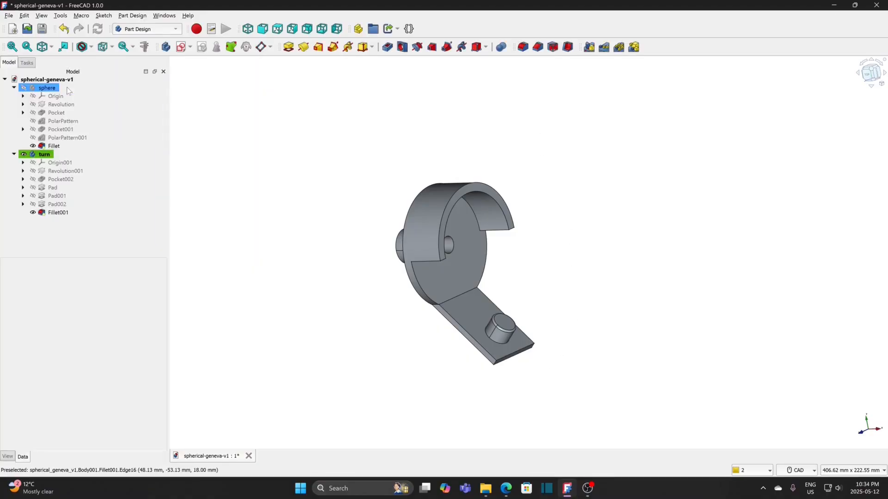
# Step: Fillet the two corner edges at the free end of the turn body's arm with a 17 mm radius
pyautogui.scroll(3, 542, 411)
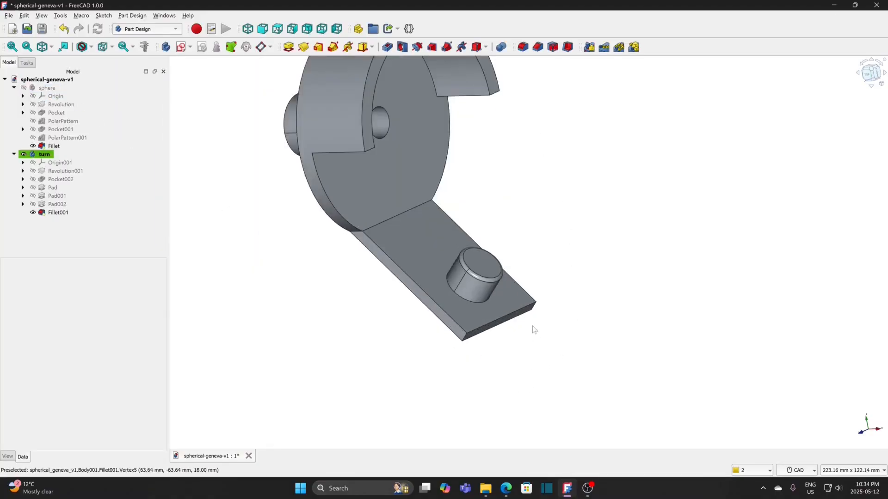
pyautogui.click(535, 311)
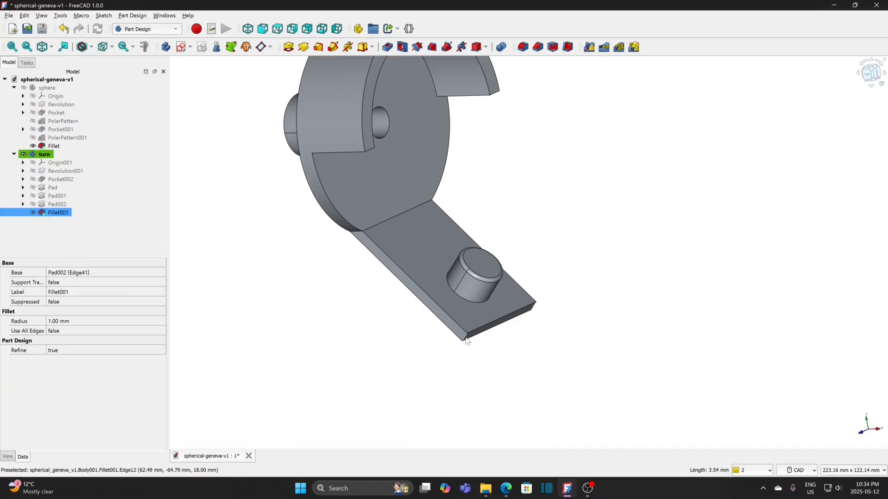
pyautogui.click(523, 47)
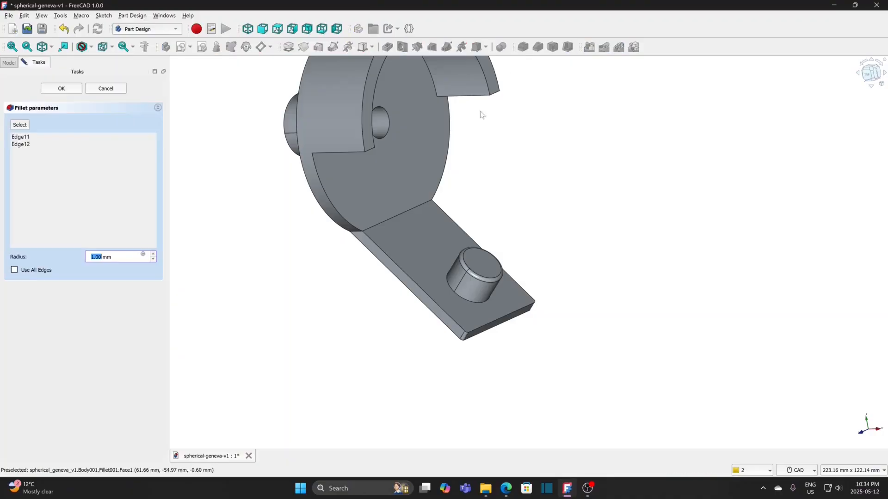
pyautogui.click(153, 255)
pyautogui.click(153, 255)
pyautogui.click(153, 255)
pyautogui.click(154, 255)
pyautogui.click(153, 255)
pyautogui.click(153, 255)
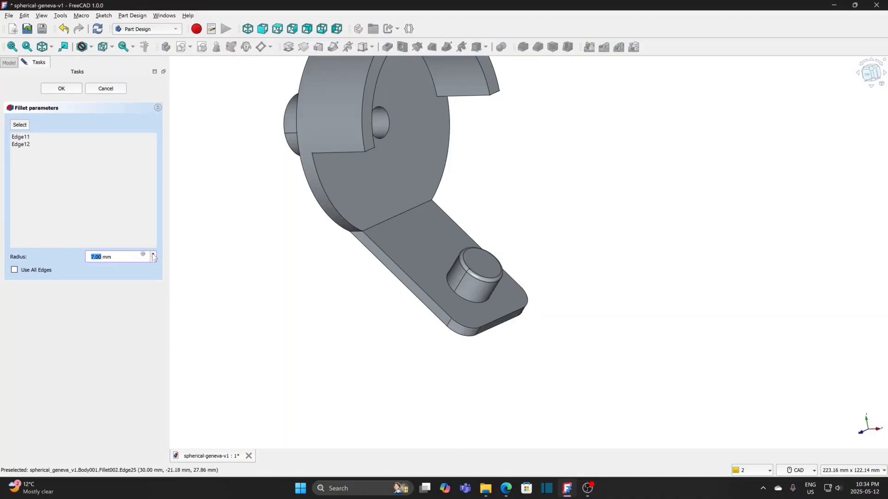
pyautogui.click(153, 255)
pyautogui.click(153, 255)
pyautogui.click(153, 255)
pyautogui.click(153, 255)
pyautogui.click(153, 255)
pyautogui.click(153, 255)
pyautogui.click(154, 255)
pyautogui.click(153, 256)
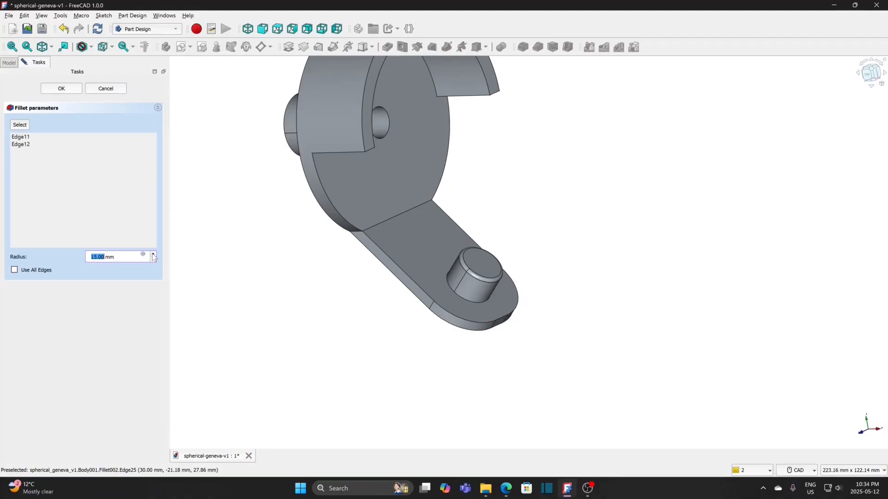
pyautogui.click(153, 255)
pyautogui.click(153, 255)
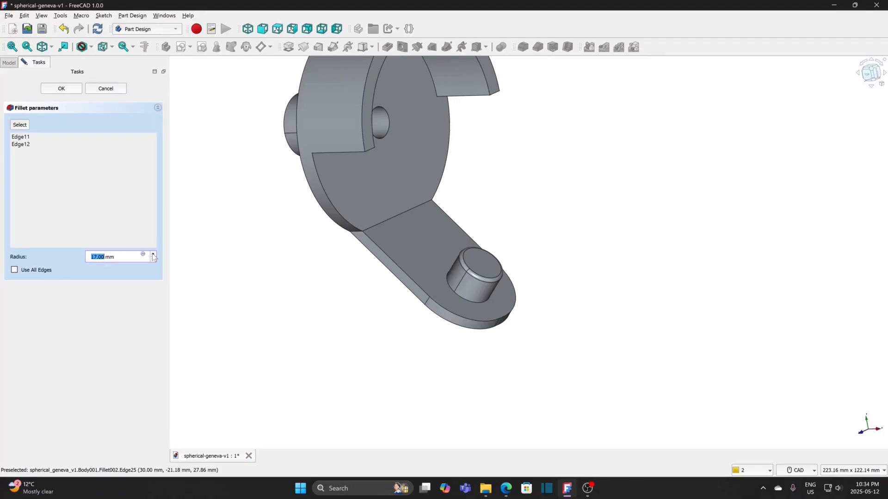
pyautogui.click(71, 91)
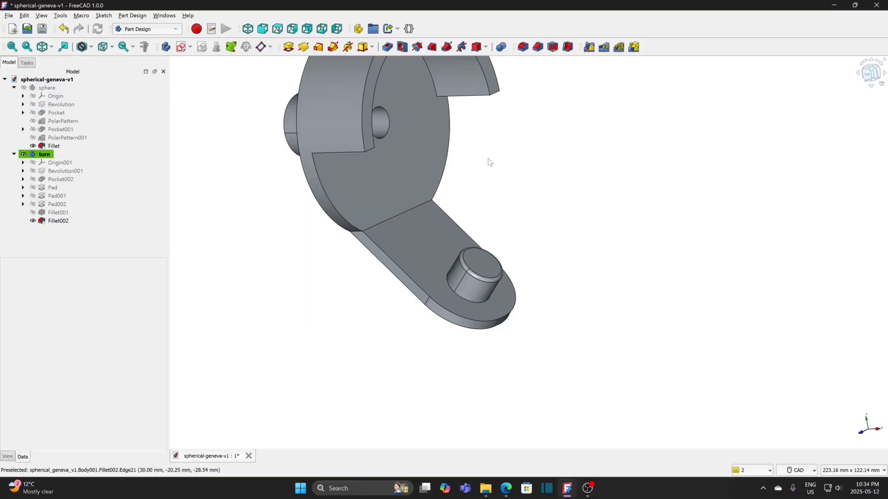
# Step: Fillet the four long edges of the half-ring's two end faces with a 1 mm radius
pyautogui.moveTo(504, 173); pyautogui.dragTo(561, 269, button='middle')
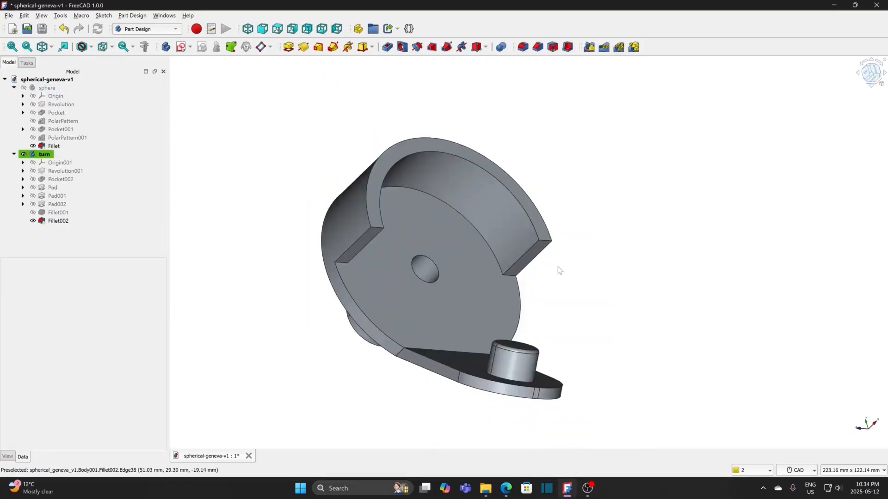
pyautogui.click(542, 257)
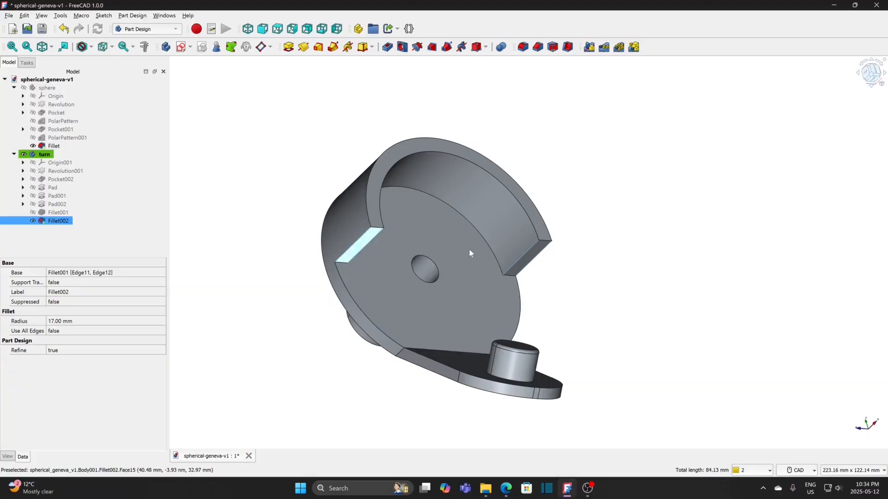
pyautogui.click(523, 47)
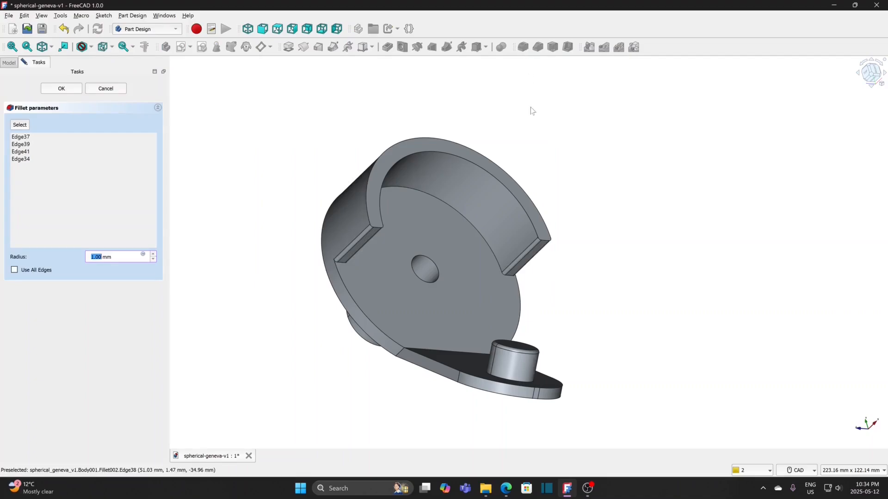
pyautogui.moveTo(583, 197); pyautogui.dragTo(549, 225, button='middle')
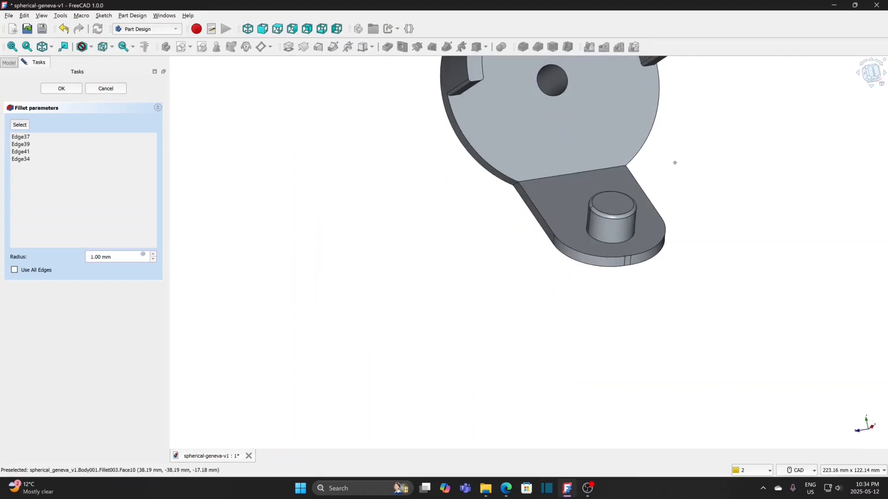
pyautogui.moveTo(679, 154); pyautogui.dragTo(510, 264, button='middle')
pyautogui.scroll(-1, 524, 230)
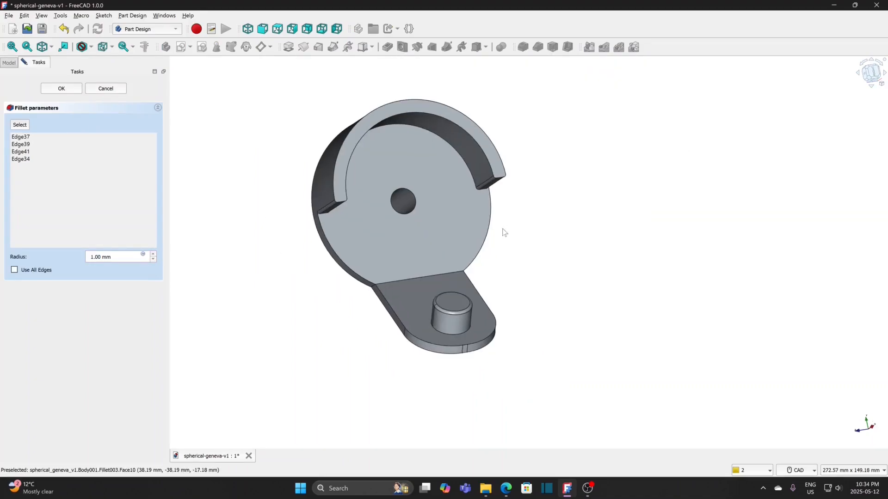
pyautogui.click(62, 88)
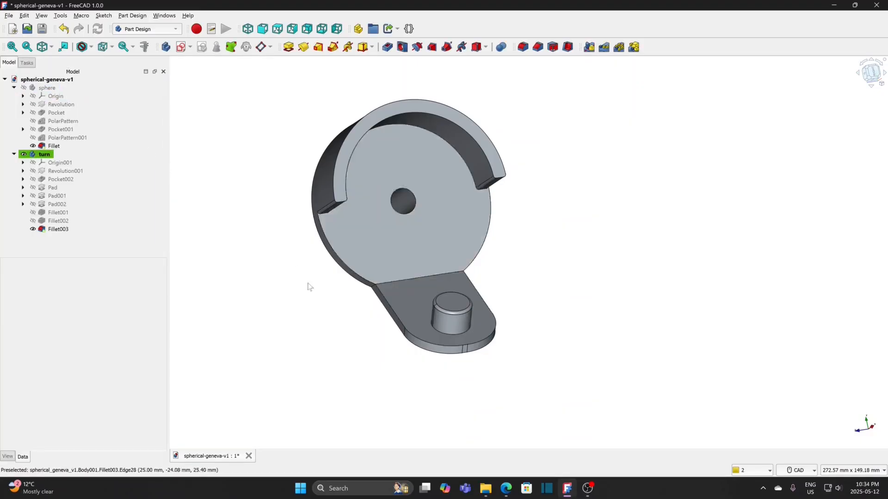
# Step: Set the ambient color of the turn body's custom appearance to light blue #00aaff
pyautogui.click(107, 196)
pyautogui.click(65, 163)
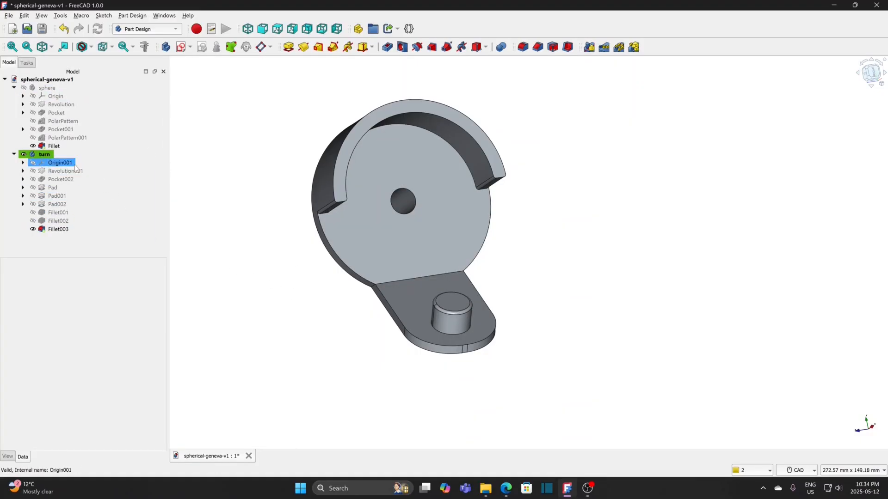
pyautogui.click(46, 154)
pyautogui.rightClick(47, 154)
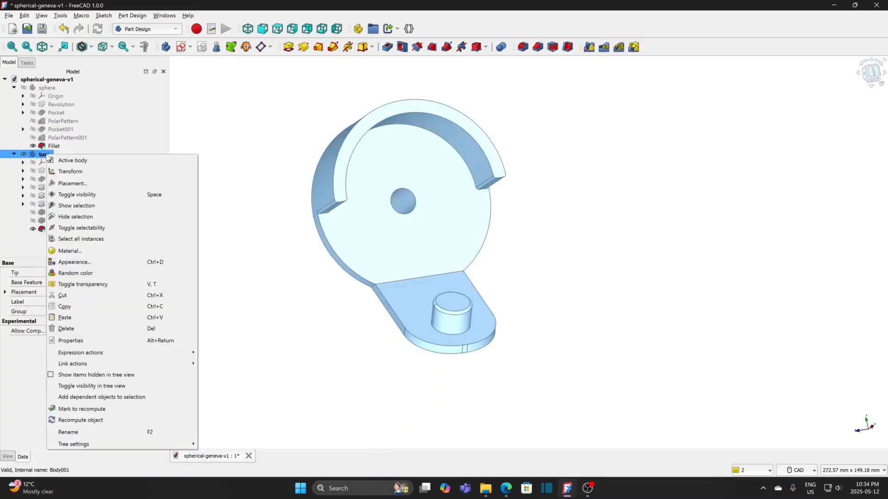
pyautogui.click(74, 262)
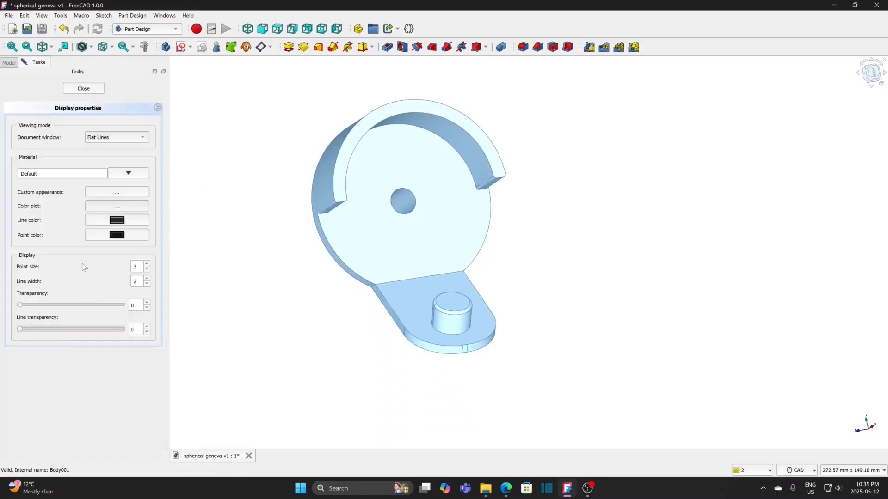
pyautogui.click(118, 192)
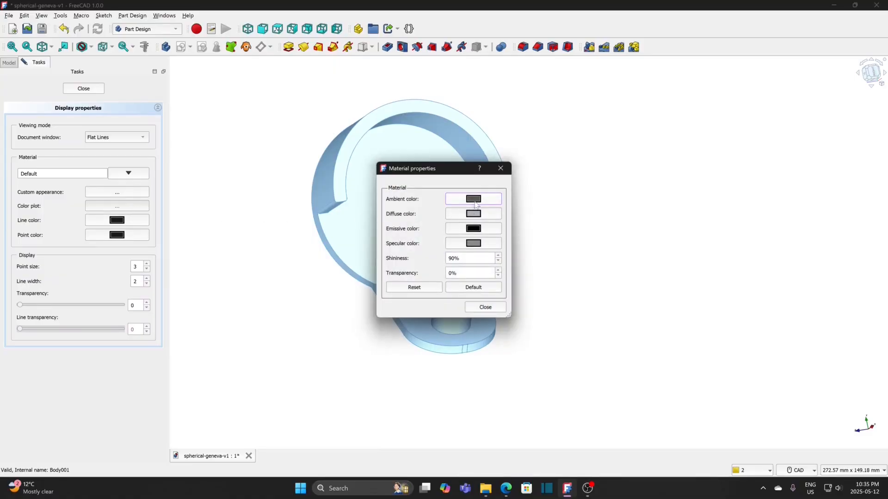
pyautogui.click(476, 199)
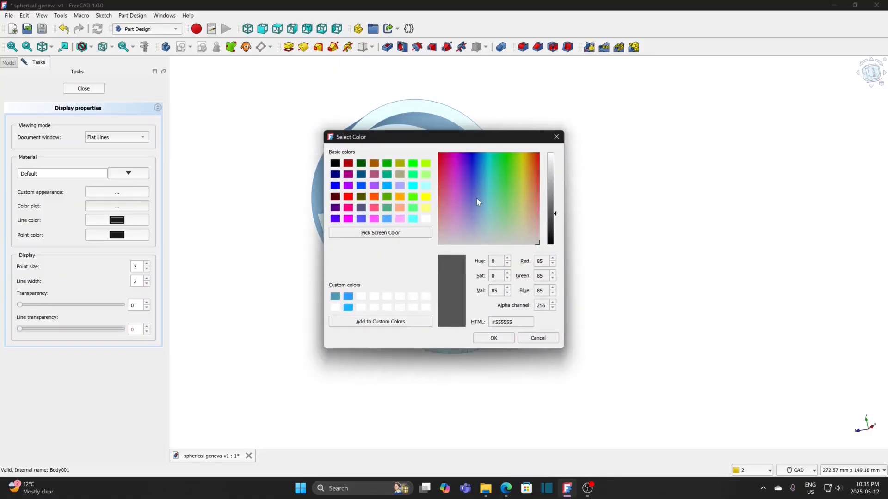
pyautogui.click(388, 188)
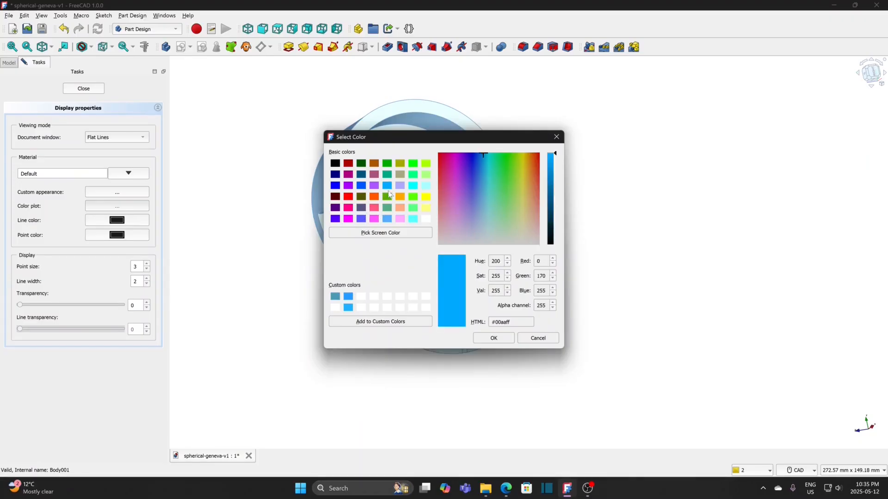
pyautogui.click(493, 337)
pyautogui.click(484, 308)
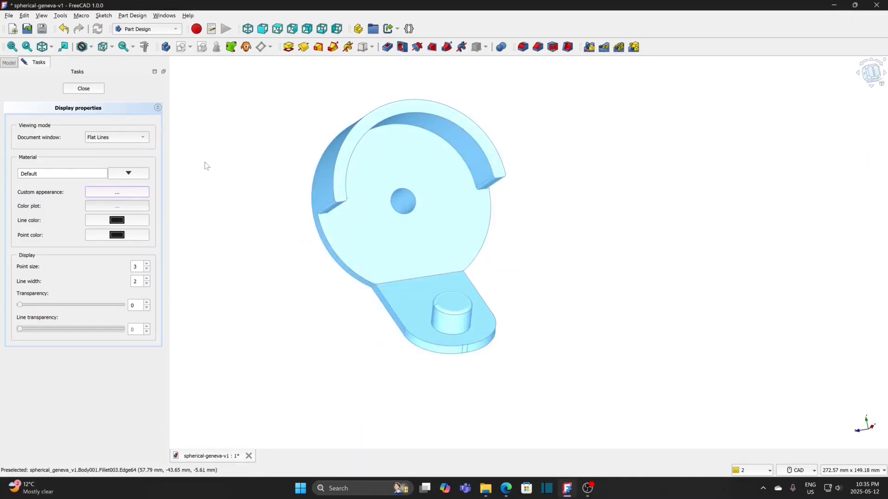
pyautogui.click(84, 89)
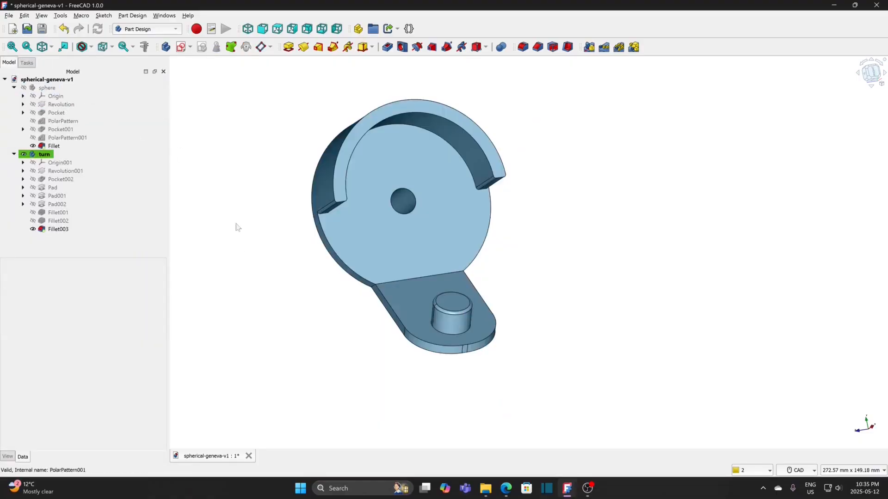
# Step: Inspect the recolored turn body from another angle and save the document
pyautogui.moveTo(264, 301); pyautogui.dragTo(324, 301, button='middle')
pyautogui.moveTo(454, 289); pyautogui.dragTo(643, 213, button='middle')
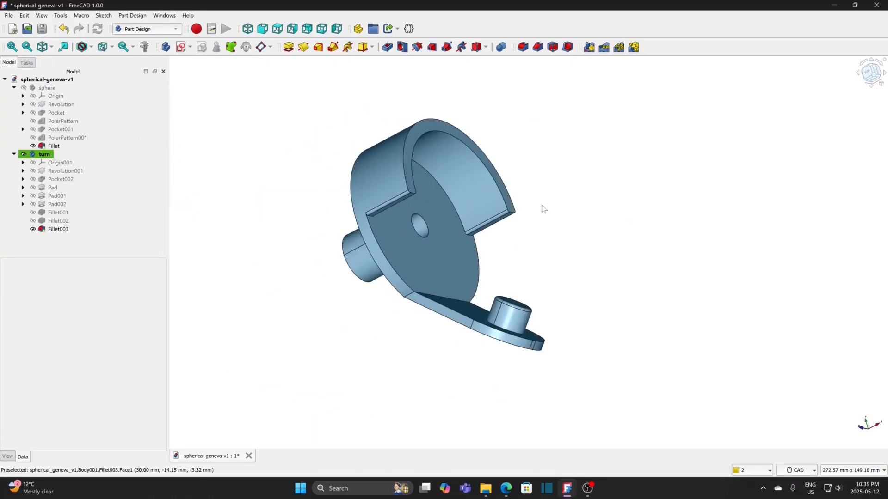
pyautogui.click(8, 15)
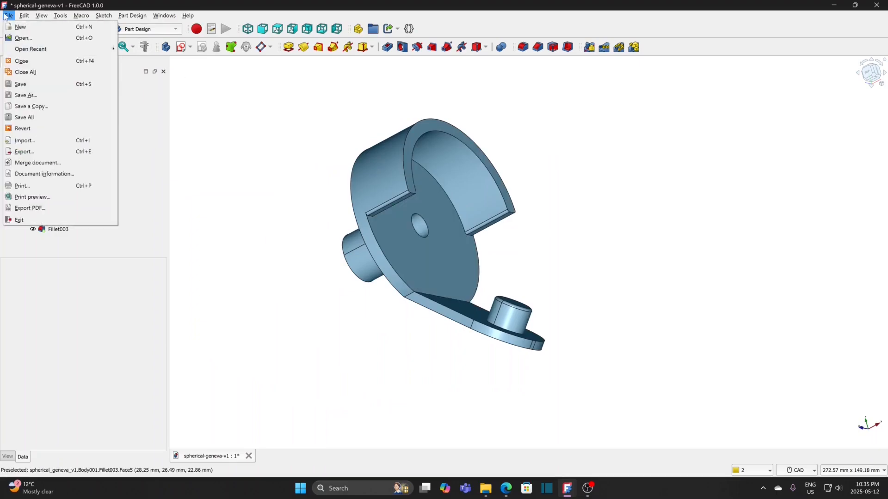
pyautogui.click(20, 84)
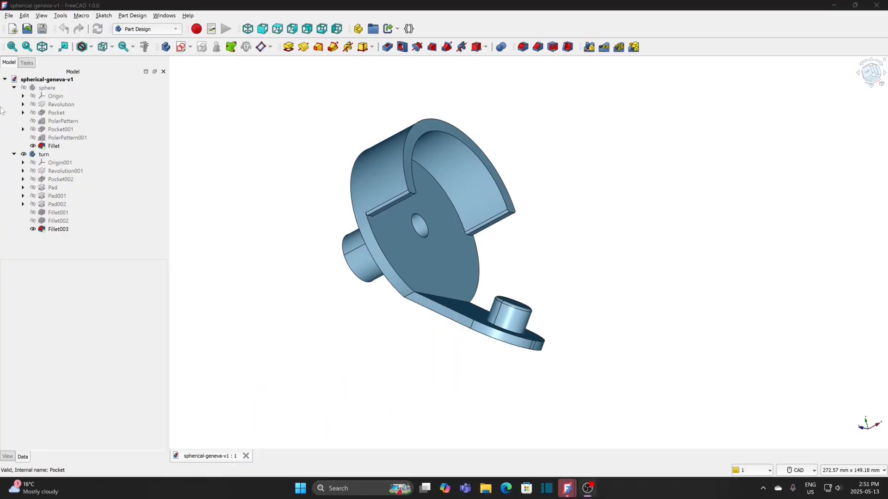
# Step: Save the document under the new file name spherical-geneva-v2 in the d18-sphere-geneva folder
pyautogui.click(9, 15)
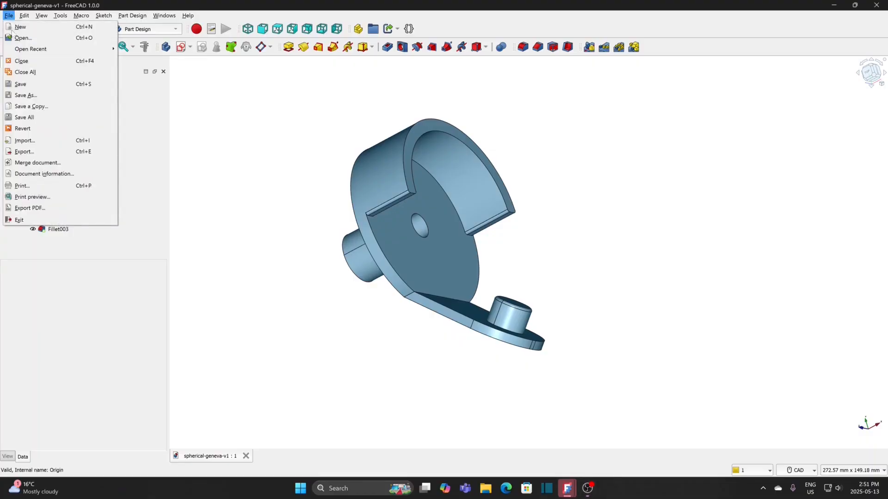
pyautogui.click(37, 97)
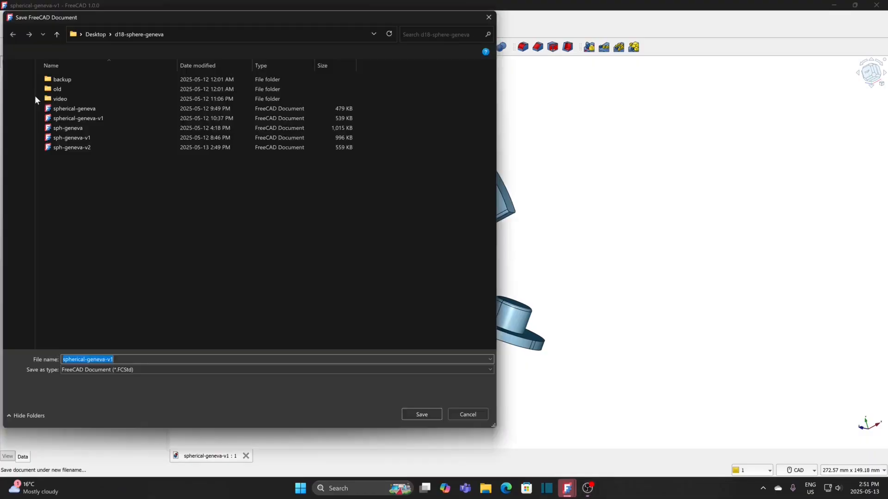
pyautogui.click(111, 119)
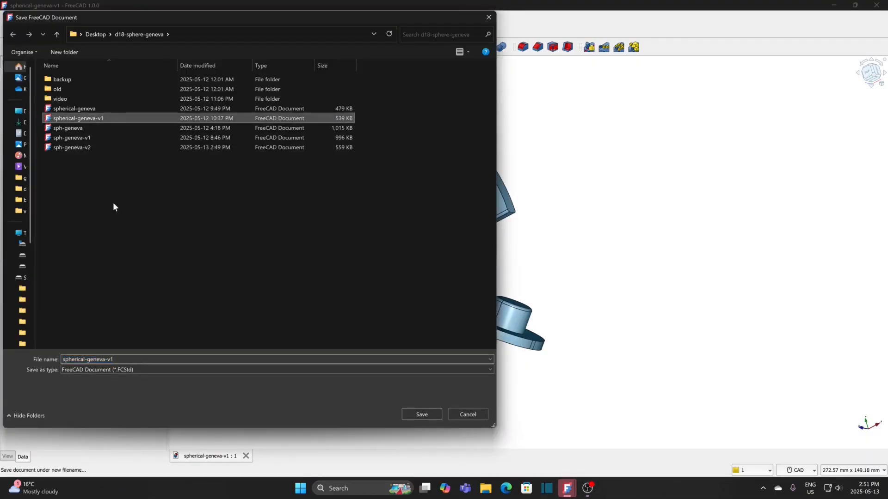
pyautogui.click(125, 361)
pyautogui.click(124, 361)
pyautogui.press('BackSpace')
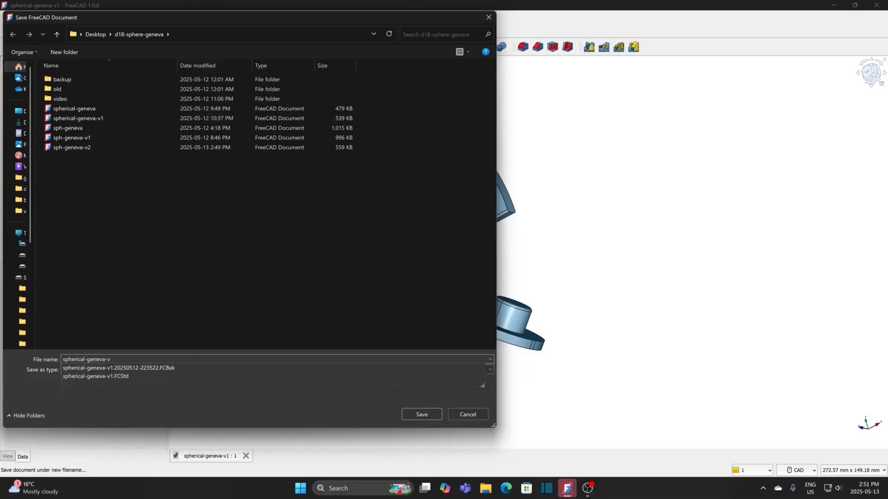
pyautogui.write('2')
pyautogui.press('Return')
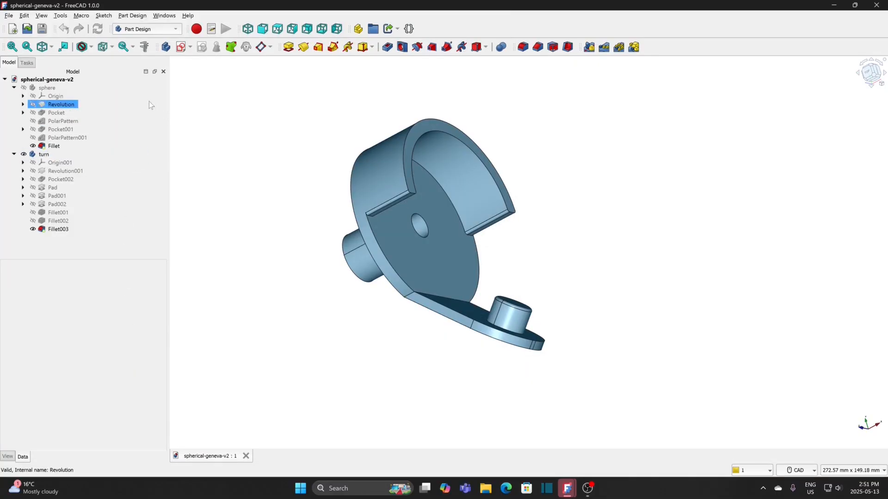
# Step: Switch to the Assembly 4 workbench and create a new assembly in the spherical-geneva-v2 document
pyautogui.click(69, 80)
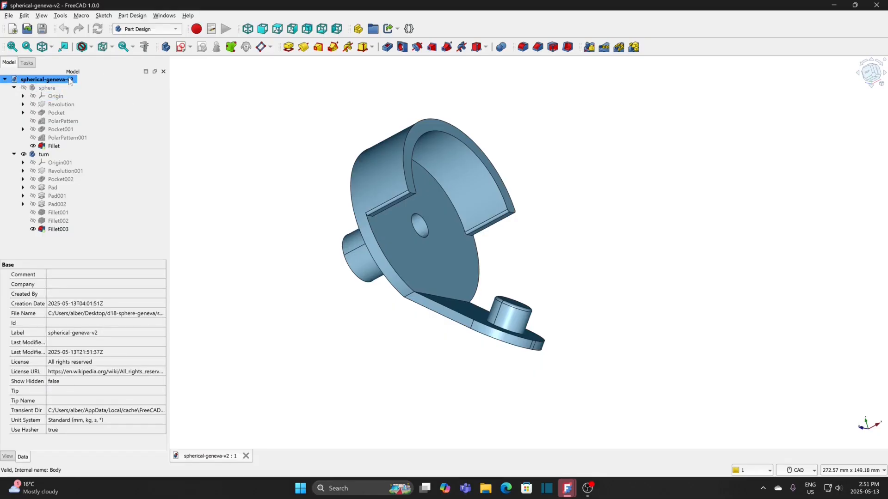
pyautogui.click(148, 28)
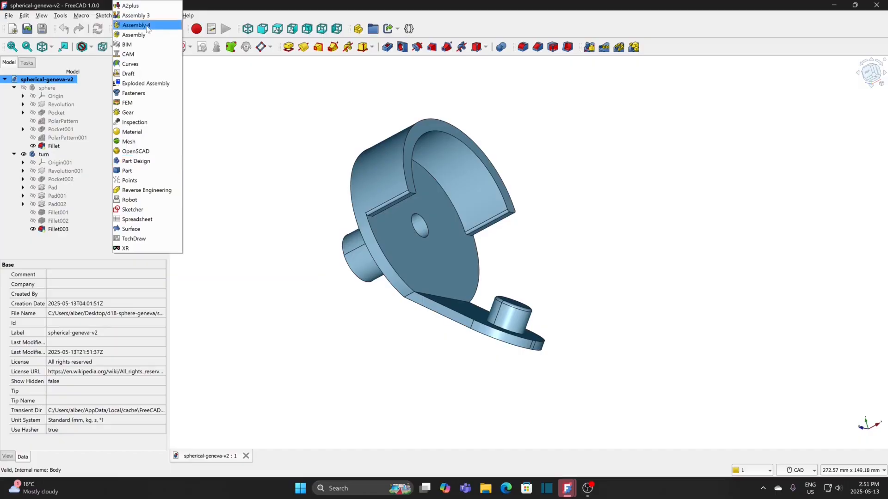
pyautogui.click(147, 26)
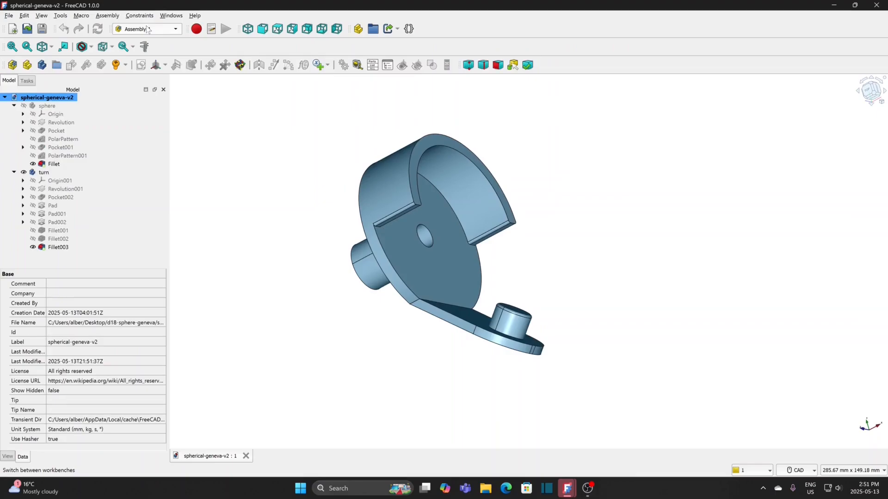
pyautogui.click(13, 65)
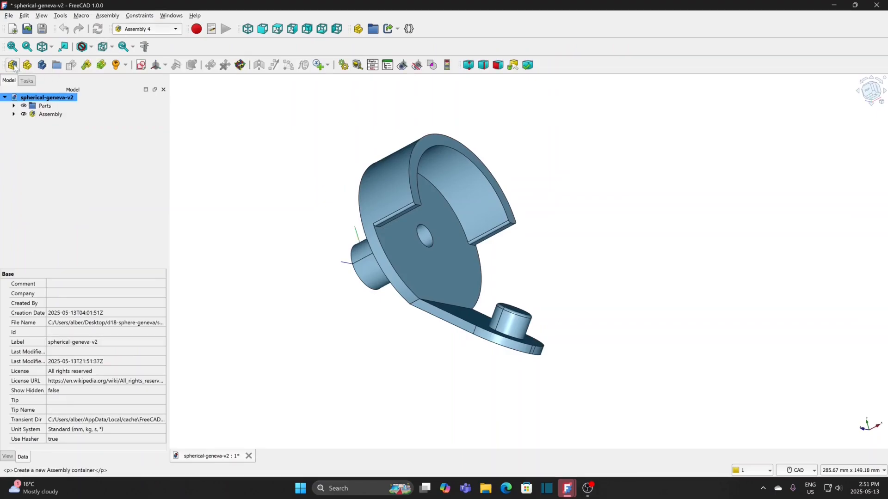
# Step: Expand the Parts group and hide the turn body
pyautogui.click(13, 105)
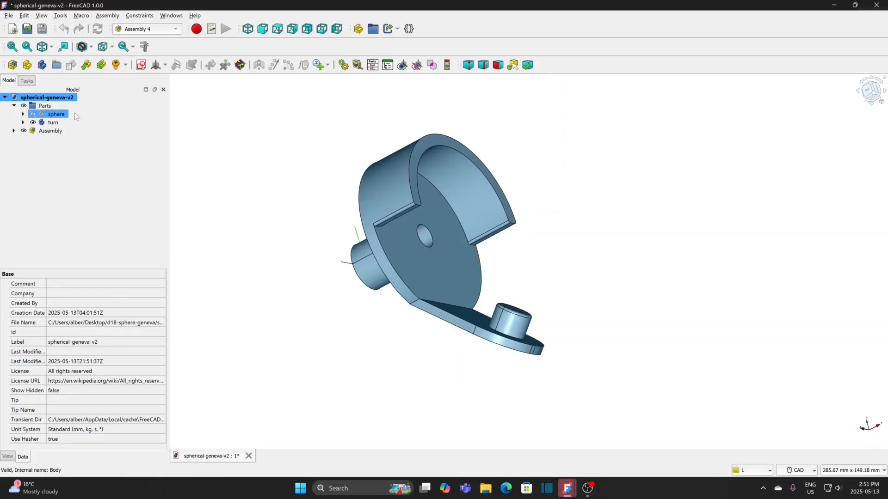
pyautogui.click(52, 123)
pyautogui.press('space')
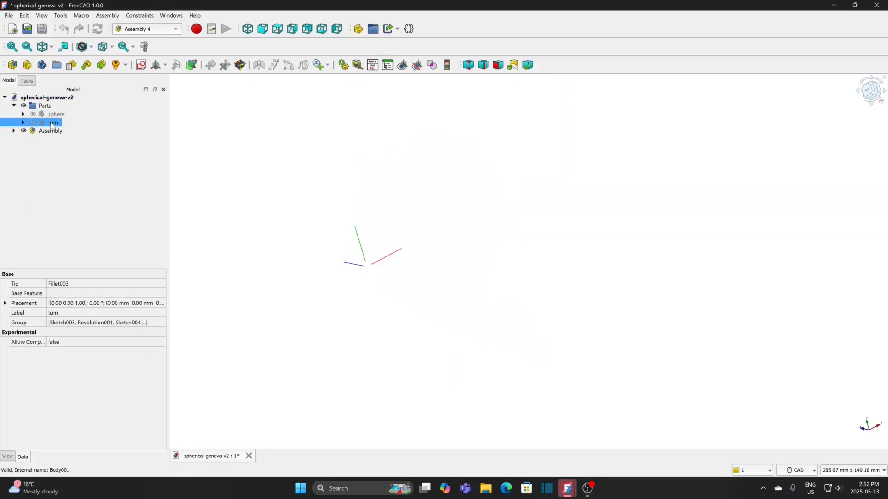
# Step: Add a Float variable named angle with value 0 to the assembly
pyautogui.click(50, 132)
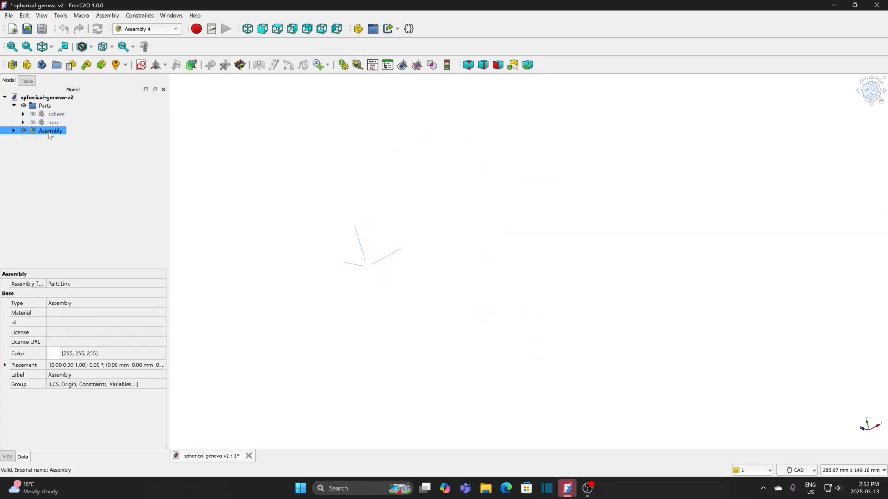
pyautogui.click(328, 65)
pyautogui.click(330, 80)
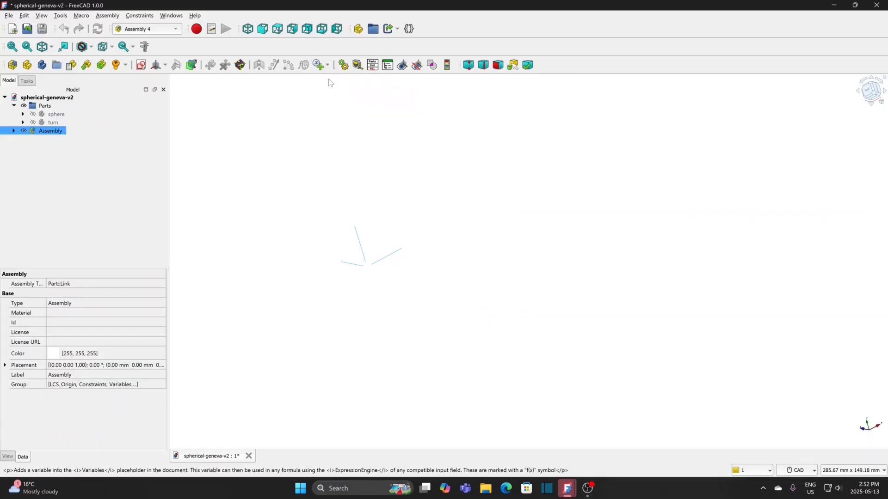
pyautogui.write('angle')
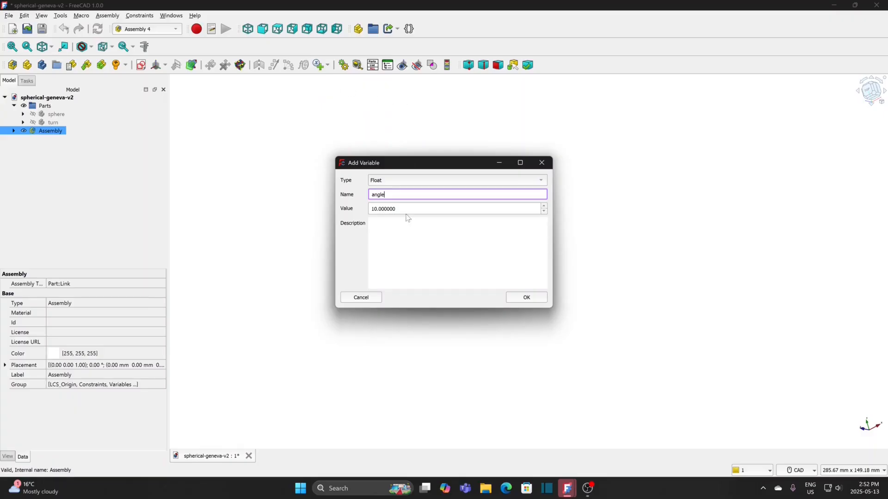
pyautogui.press('Tab')
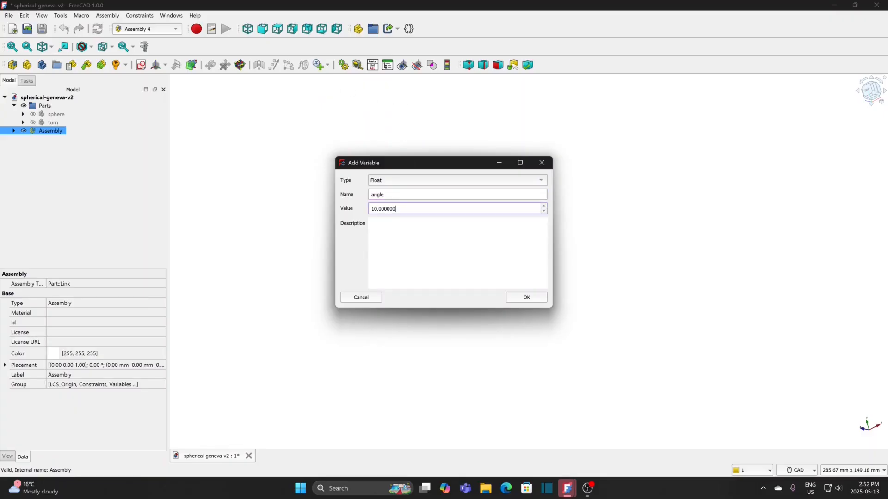
pyautogui.write('0')
pyautogui.click(530, 299)
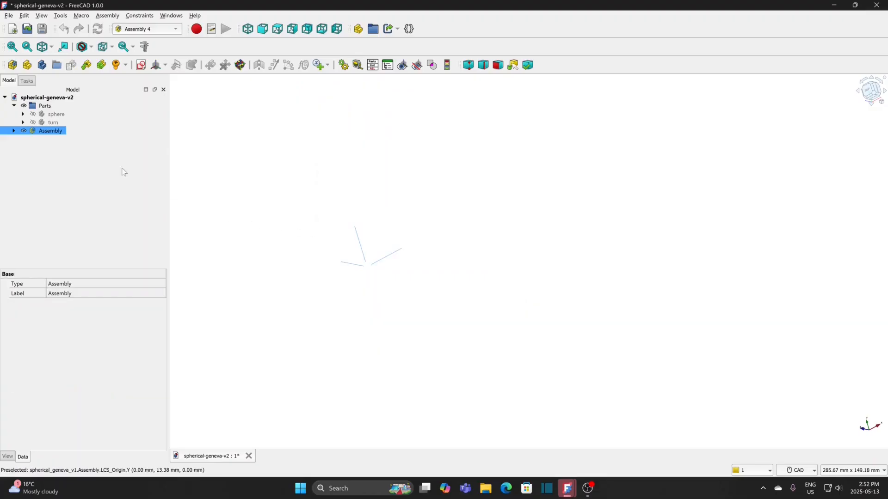
# Step: Activate the assembly and create a new sketch named master in it
pyautogui.click(51, 133)
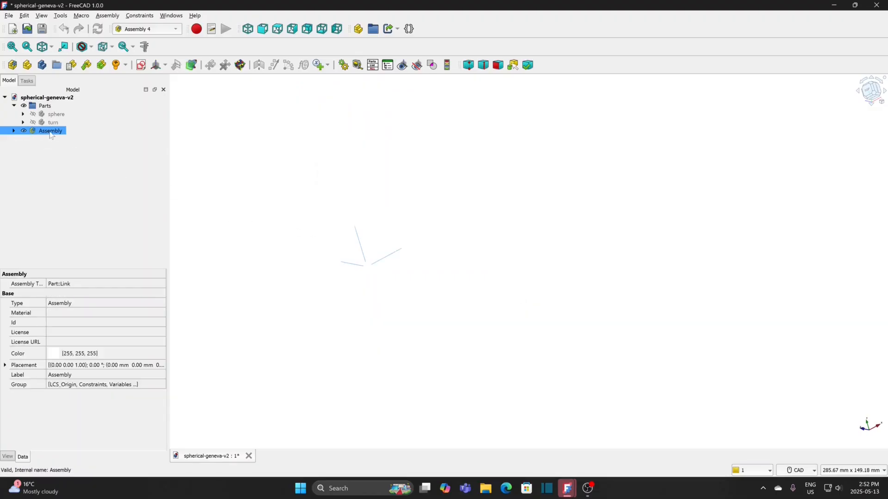
pyautogui.doubleClick(51, 133)
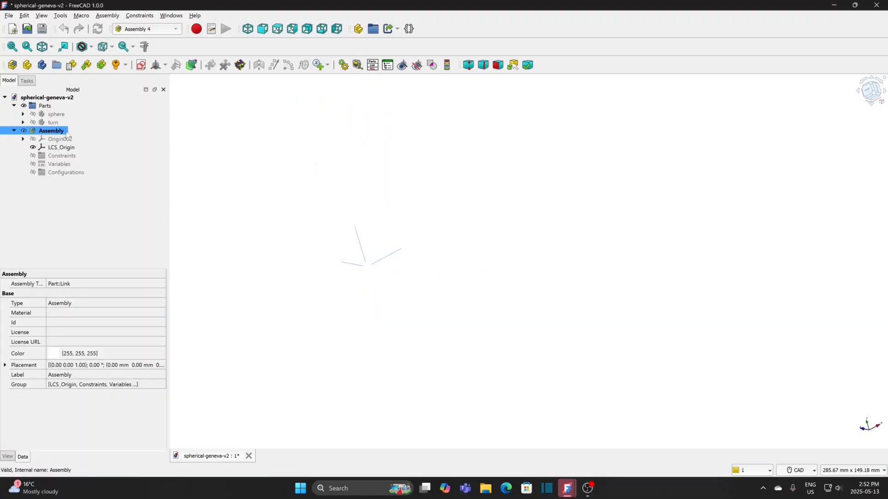
pyautogui.click(142, 66)
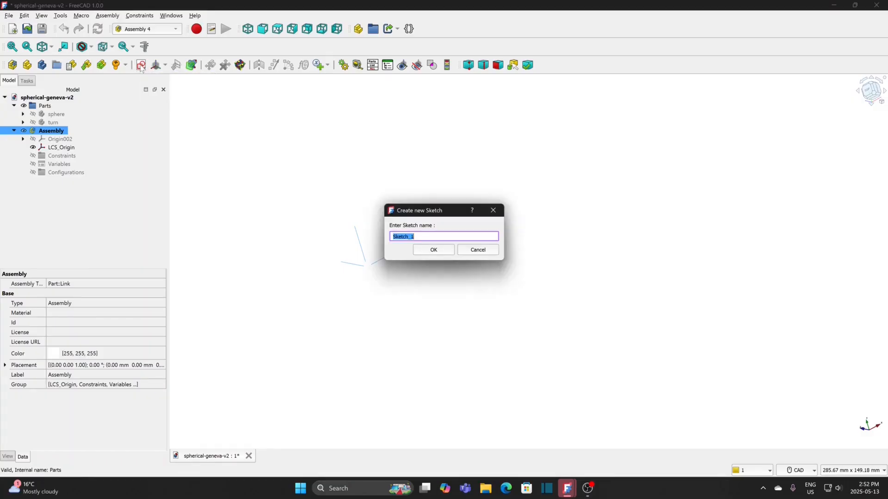
pyautogui.write('master')
pyautogui.click(432, 250)
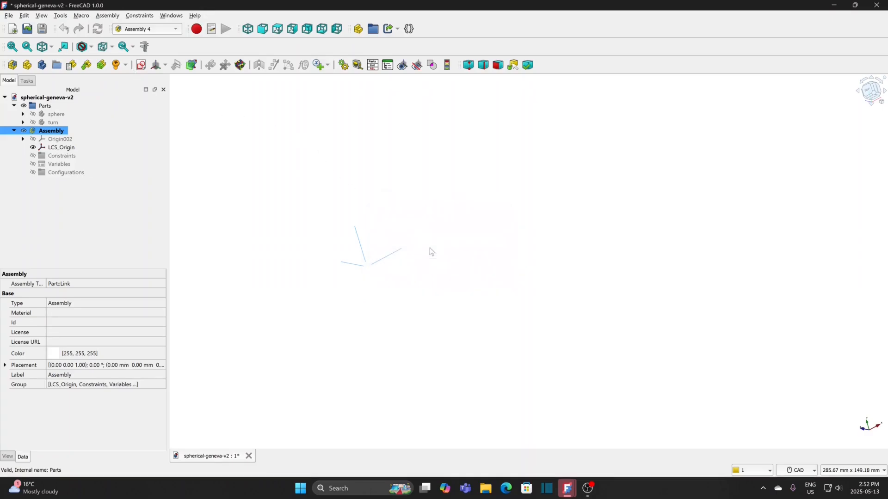
# Step: Attach the master sketch to LCS_Origin using the Plane face mode
pyautogui.click(9, 82)
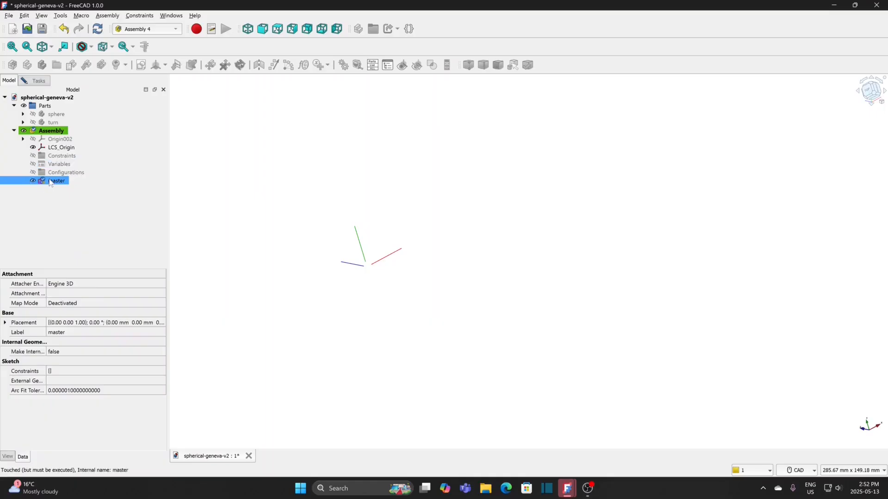
pyautogui.click(58, 148)
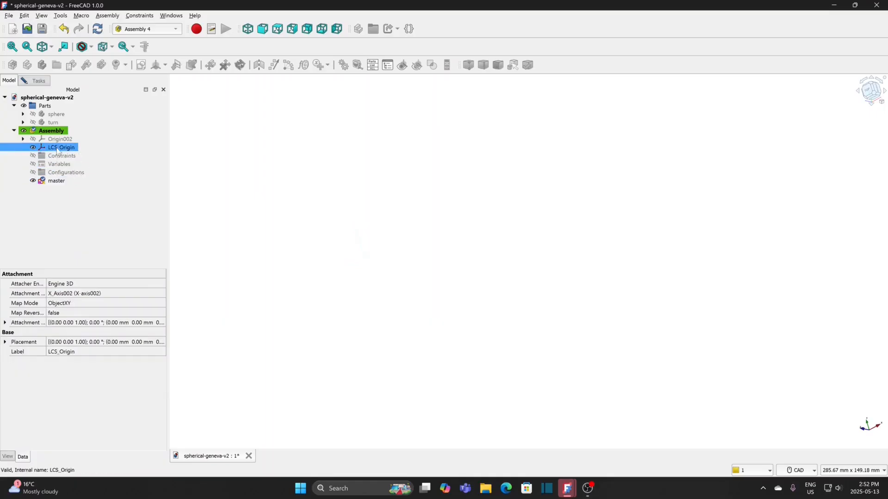
pyautogui.click(43, 82)
pyautogui.click(33, 243)
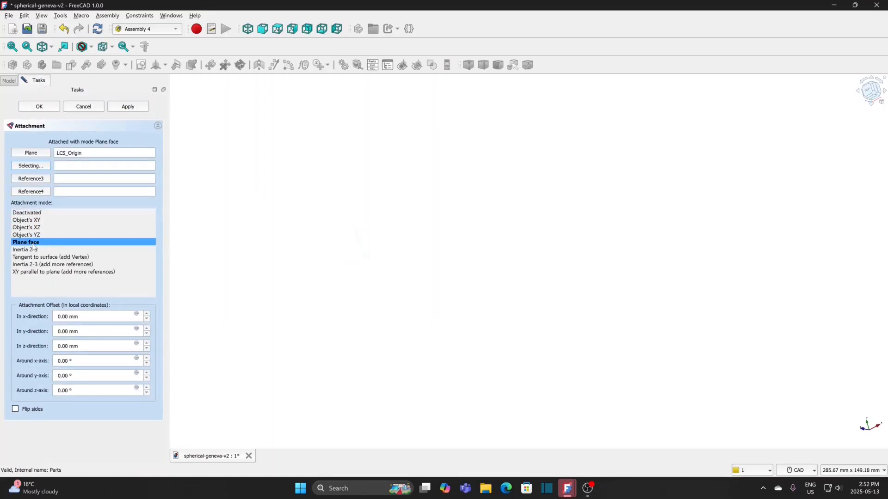
pyautogui.click(39, 106)
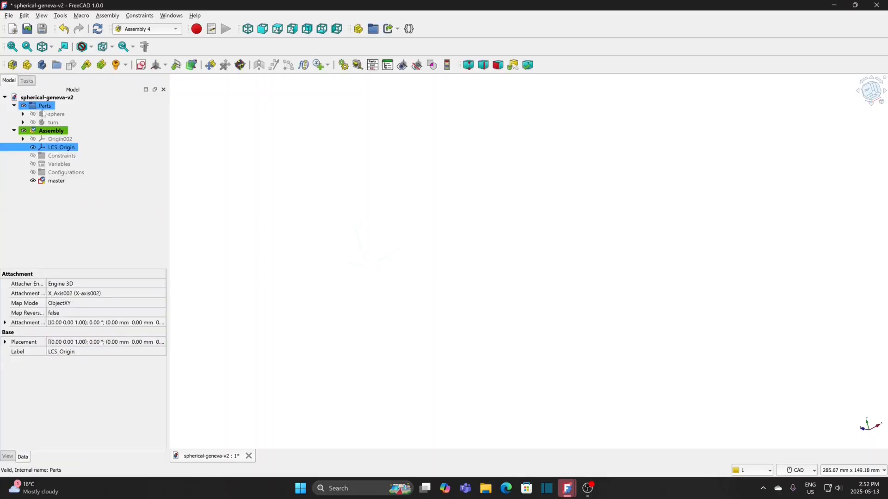
# Step: In the master sketch, draw two lines from the origin: one about 45 mm straight down, one about 65 mm along the negative horizontal axis
pyautogui.doubleClick(54, 182)
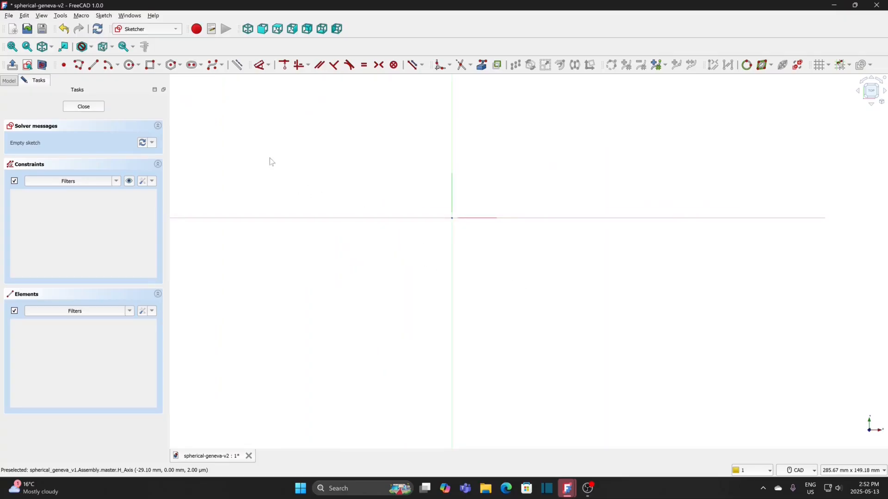
pyautogui.click(96, 67)
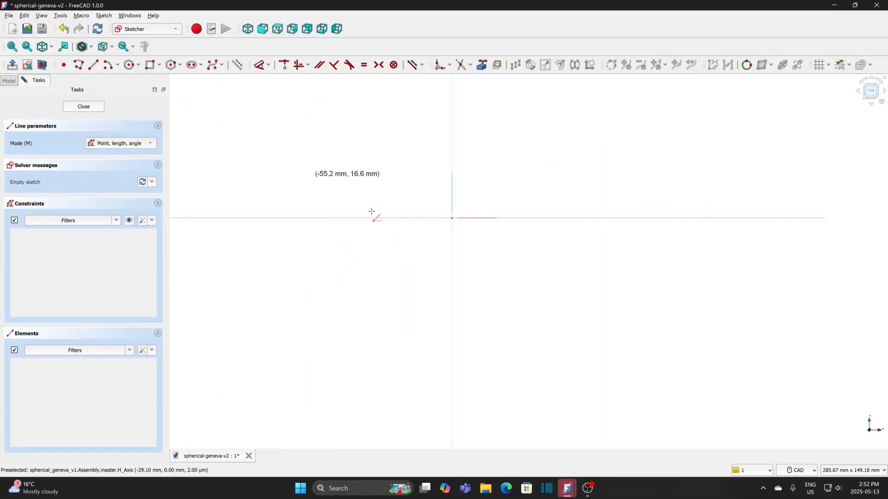
pyautogui.click(452, 217)
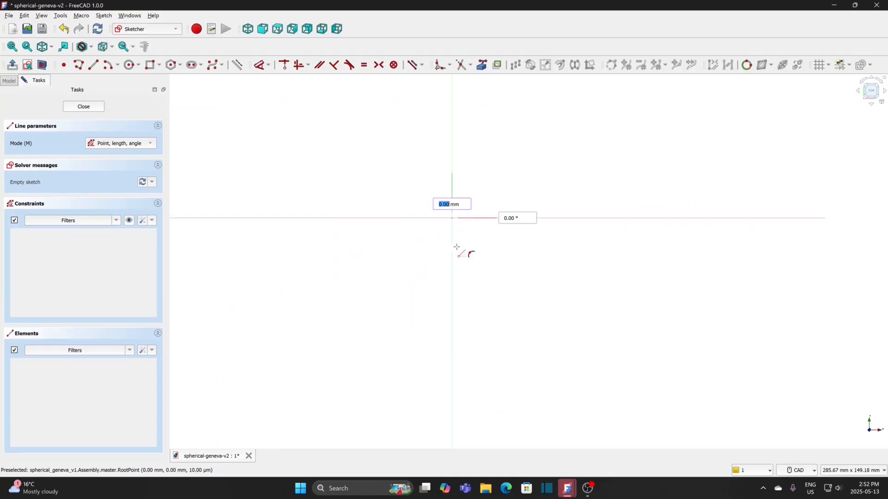
pyautogui.click(452, 332)
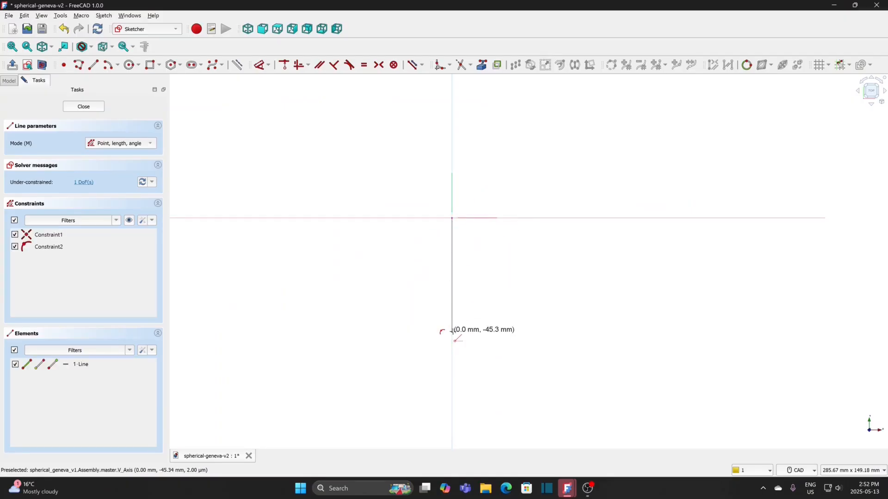
pyautogui.click(452, 216)
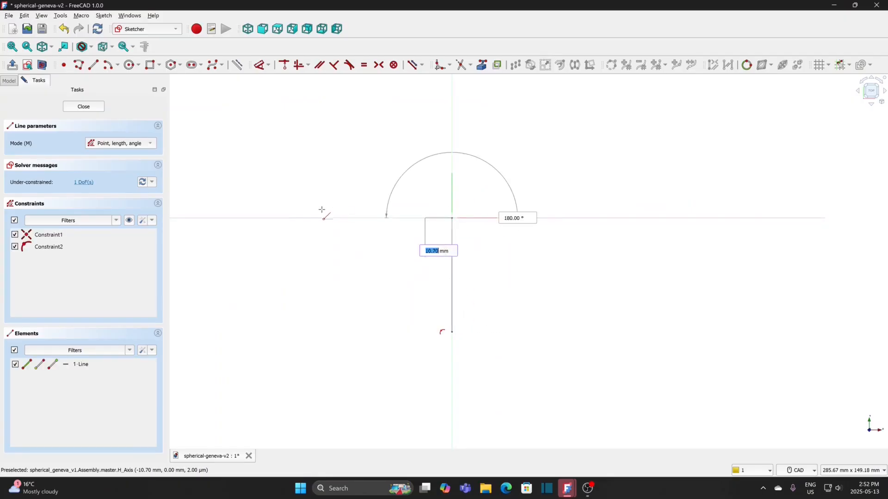
pyautogui.click(290, 217)
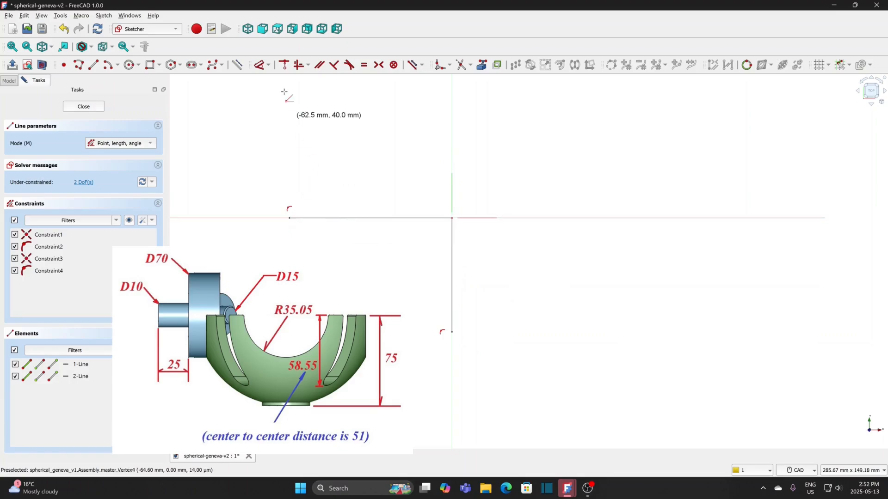
# Step: Dimension the vertical line in the master sketch and set its length to 75 mm
pyautogui.click(260, 67)
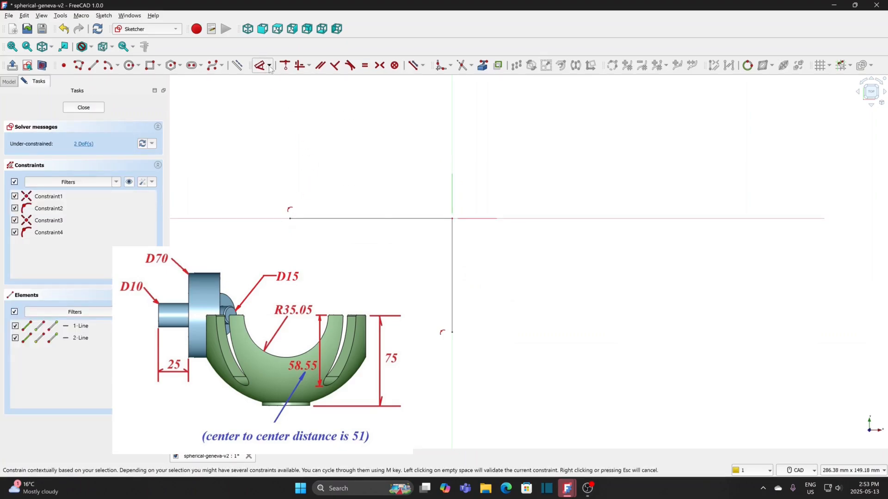
pyautogui.click(452, 274)
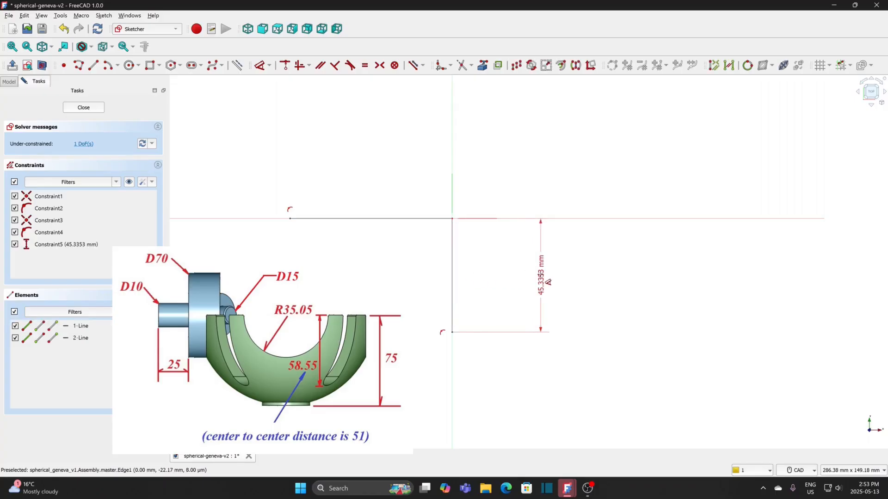
pyautogui.click(540, 275)
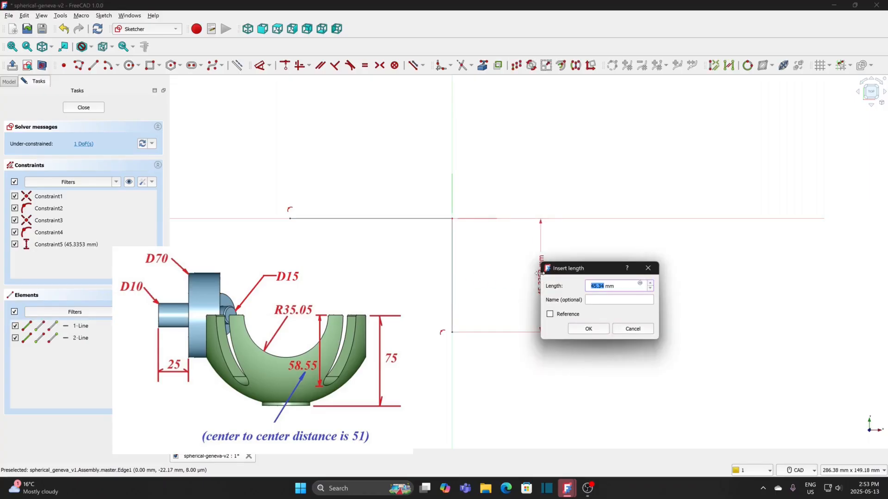
pyautogui.write('75')
pyautogui.click(588, 329)
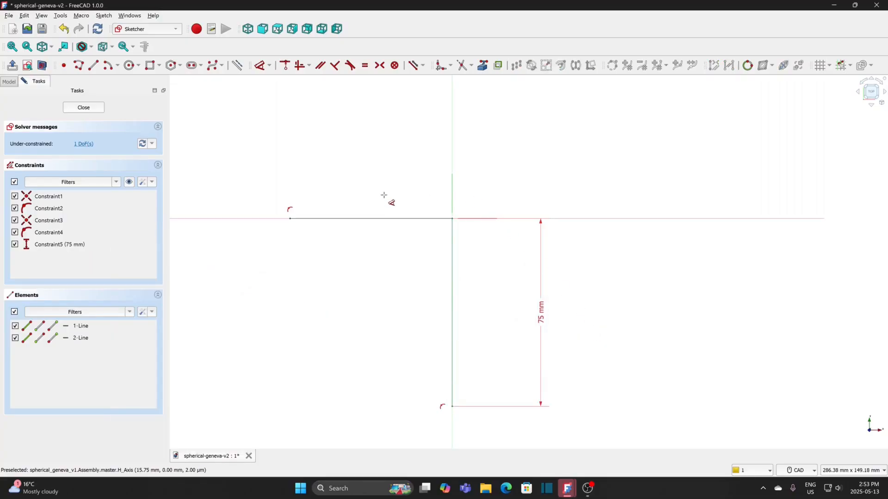
# Step: Dimension the horizontal line with the length expression 75*sqrt(2) and finish the master sketch
pyautogui.click(368, 218)
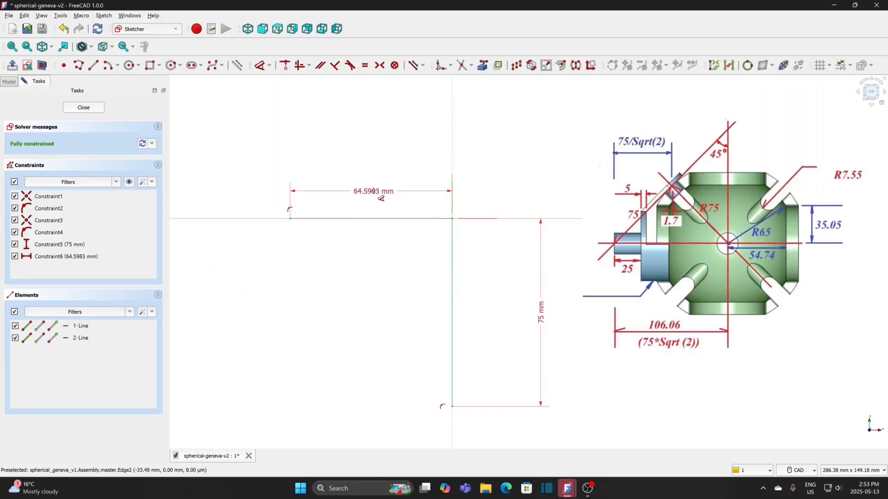
pyautogui.click(375, 194)
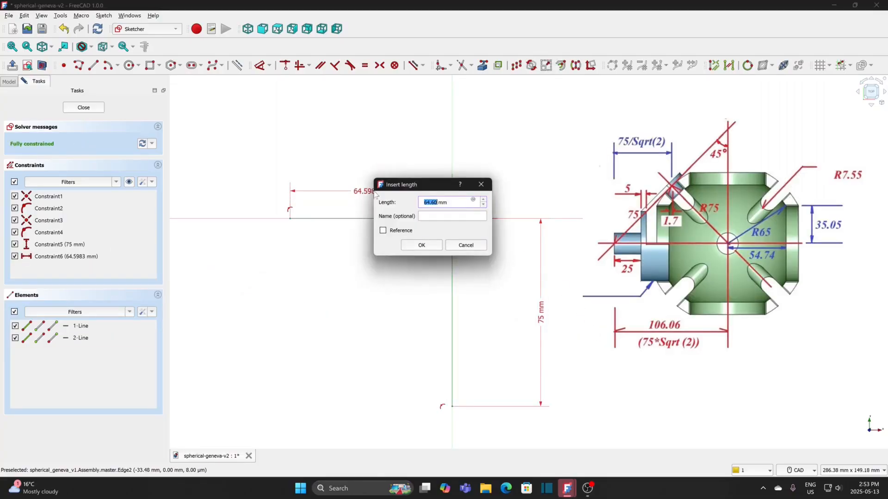
pyautogui.click(473, 199)
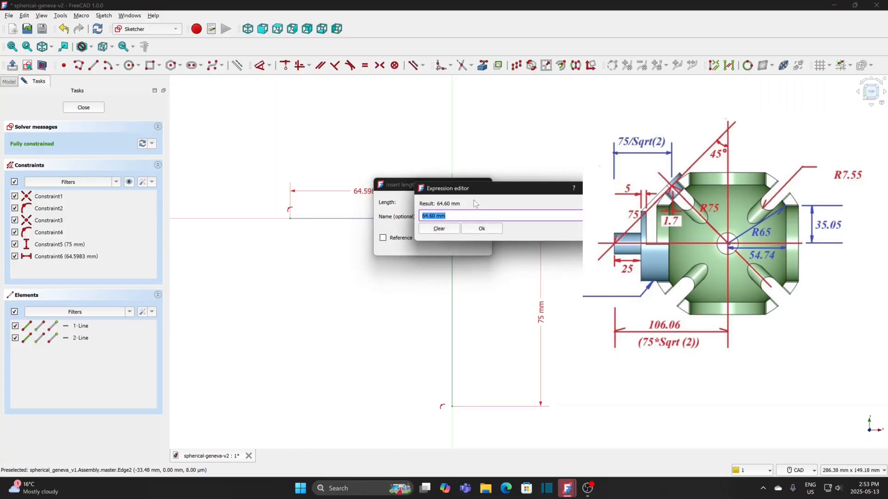
pyautogui.write('75*')
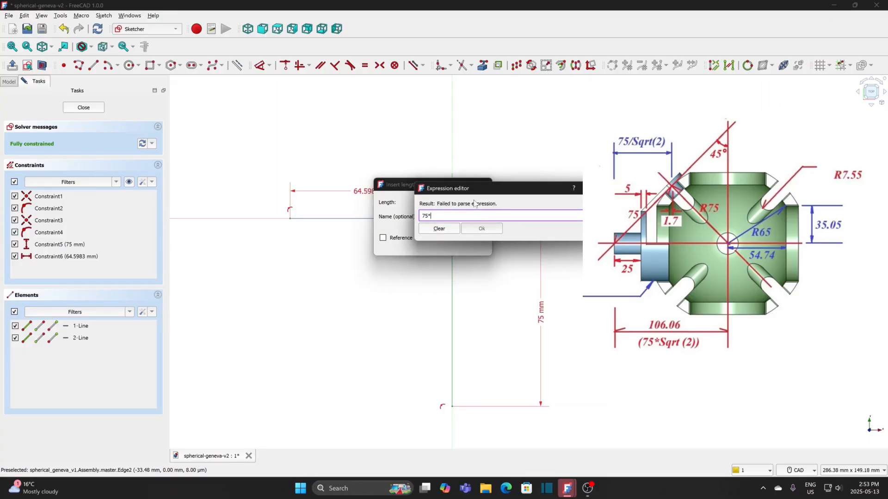
pyautogui.write('sq')
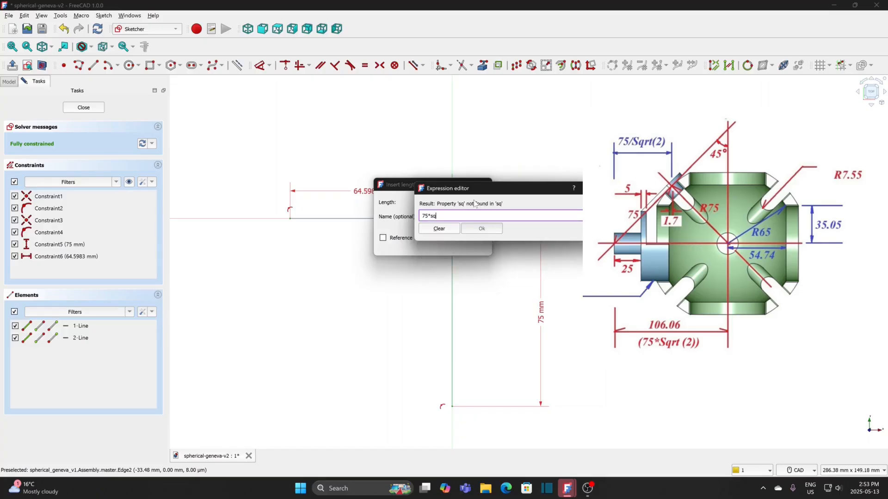
pyautogui.write('rt(2)')
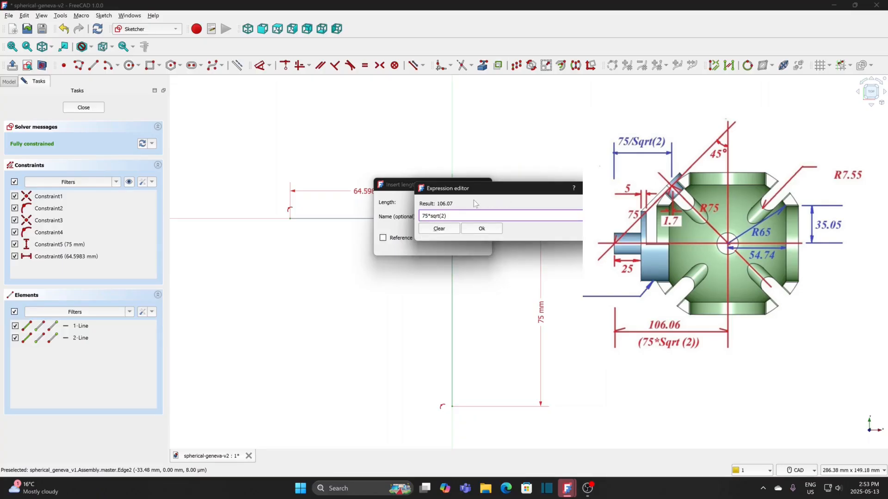
pyautogui.click(482, 228)
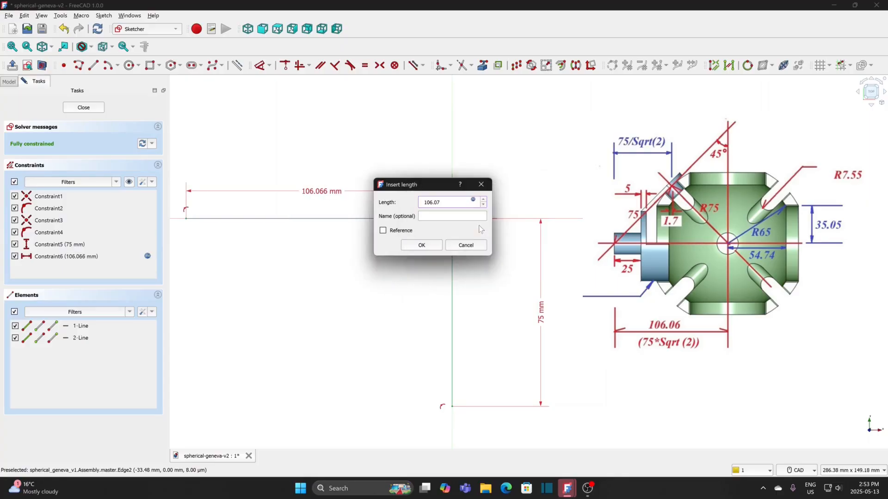
pyautogui.click(430, 246)
pyautogui.scroll(-2, 420, 272)
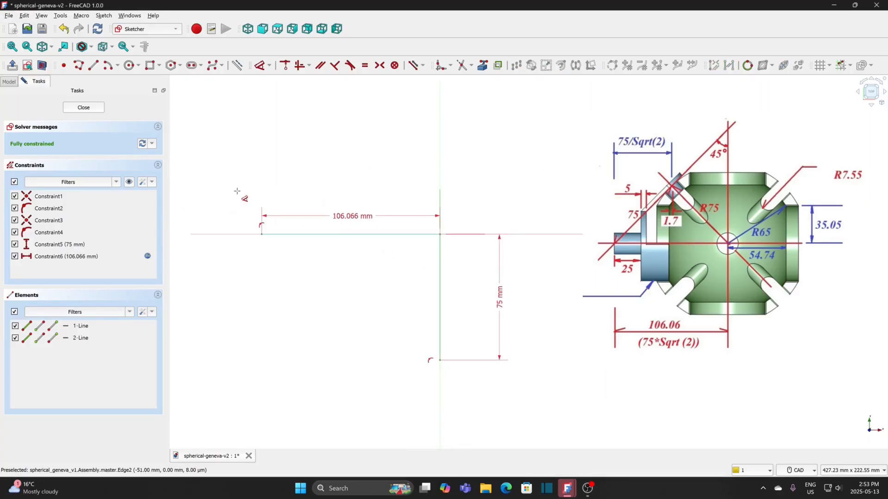
pyautogui.click(84, 107)
# Step: Create coordinate system m1 and attach it to the master sketch's 75 mm line and its free end vertex using Z tangent to edge
pyautogui.moveTo(366, 251)
pyautogui.mouseDown(button='middle')
pyautogui.moveTo(406, 248)
pyautogui.moveTo(485, 189)
pyautogui.moveTo(556, 276)
pyautogui.moveTo(553, 288)
pyautogui.mouseUp(button='middle')
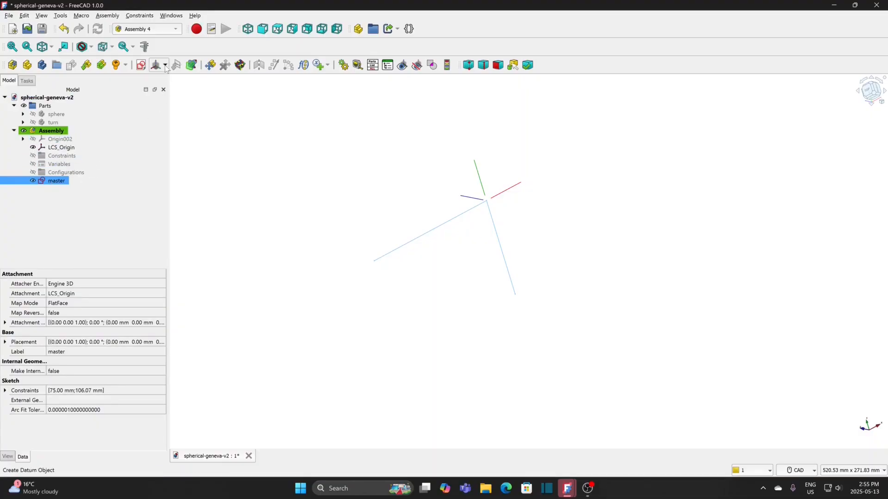
pyautogui.click(165, 66)
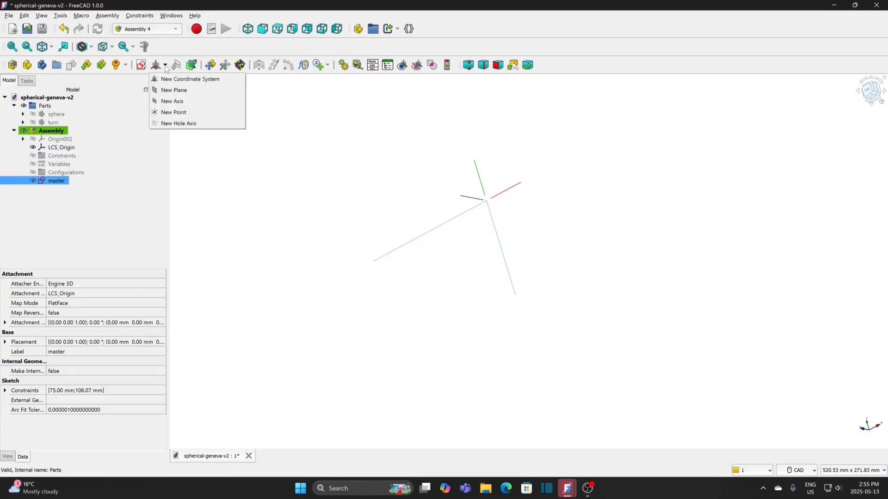
pyautogui.click(163, 79)
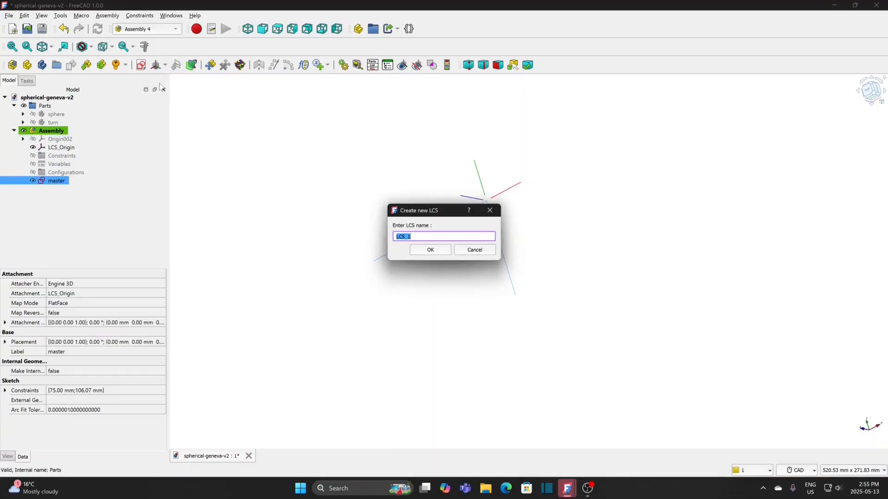
pyautogui.write('m1')
pyautogui.click(429, 250)
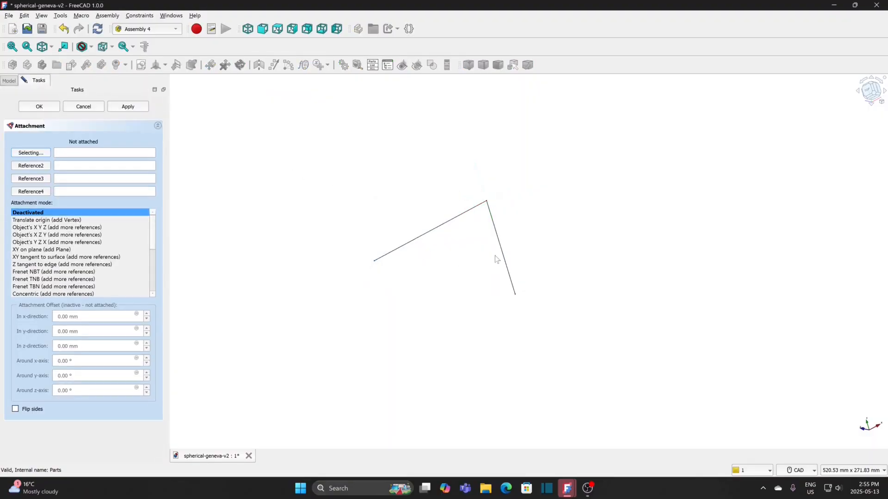
pyautogui.click(504, 254)
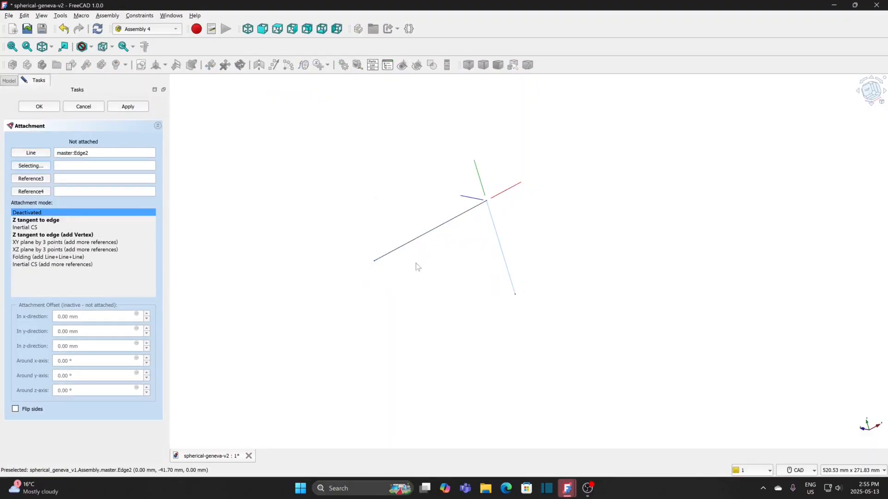
pyautogui.click(47, 221)
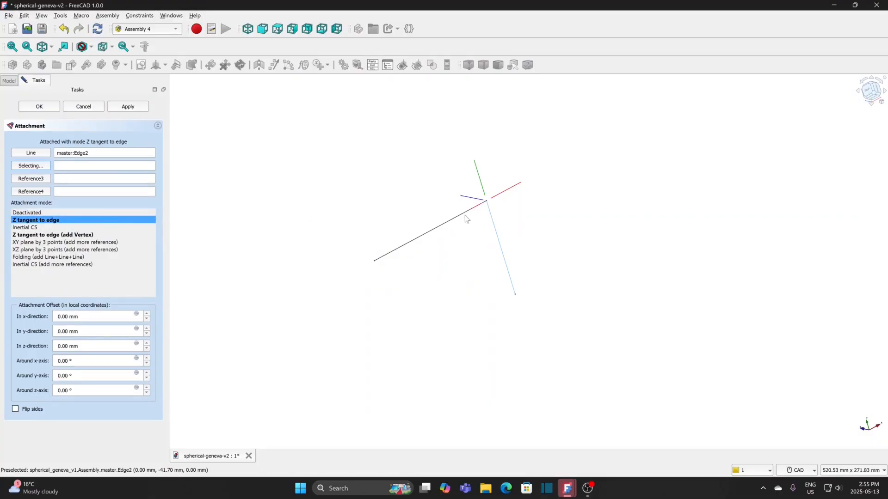
pyautogui.click(515, 297)
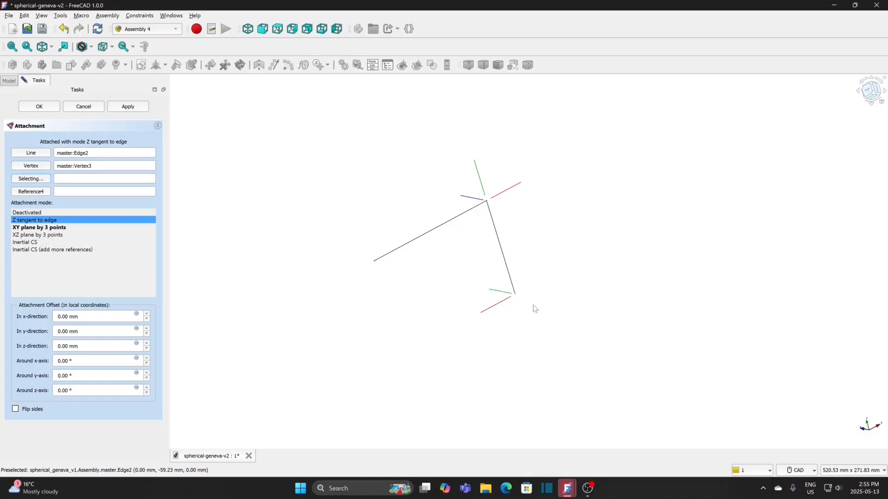
pyautogui.click(33, 109)
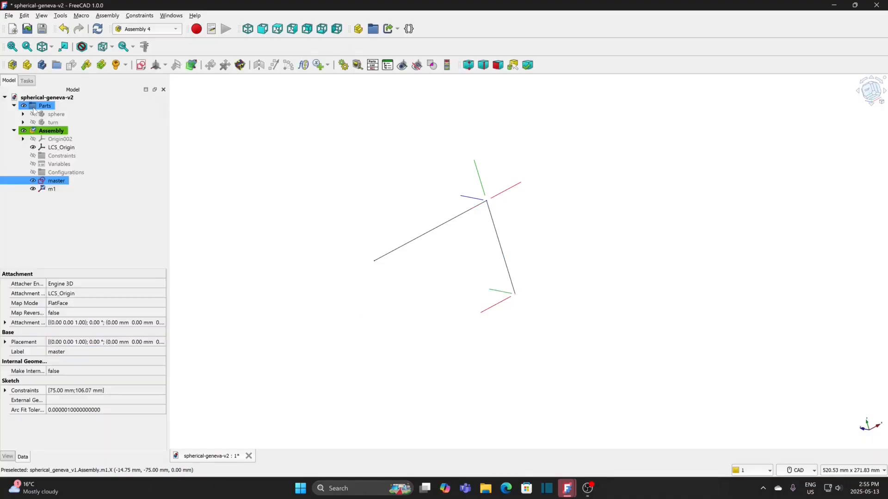
# Step: Create coordinate system m2 and attach it to the master sketch's horizontal line and its free end vertex using Z tangent to edge
pyautogui.click(165, 66)
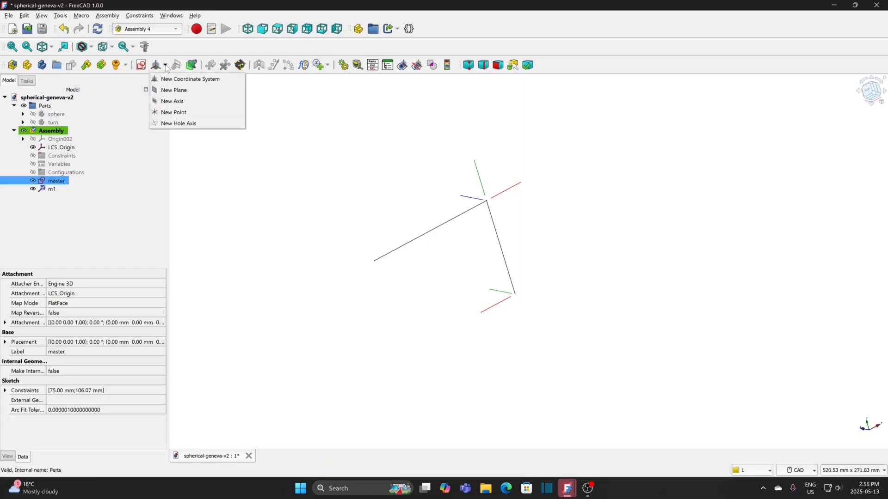
pyautogui.click(163, 79)
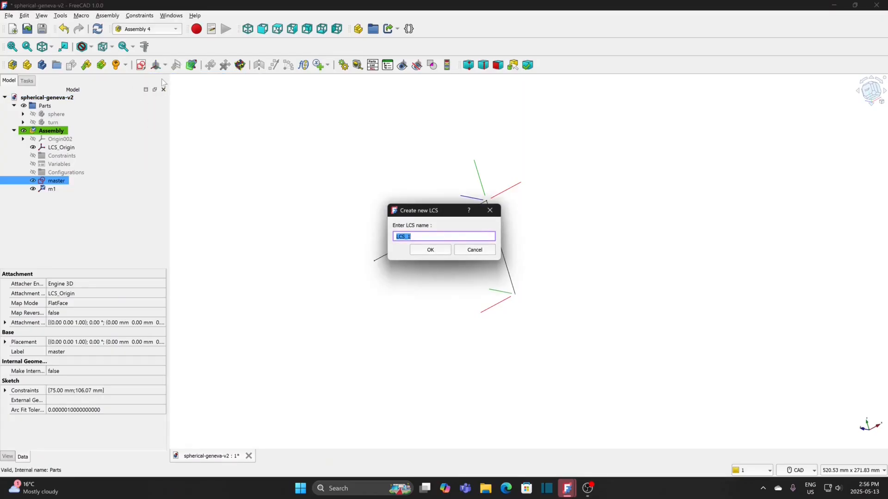
pyautogui.write('m2')
pyautogui.click(430, 250)
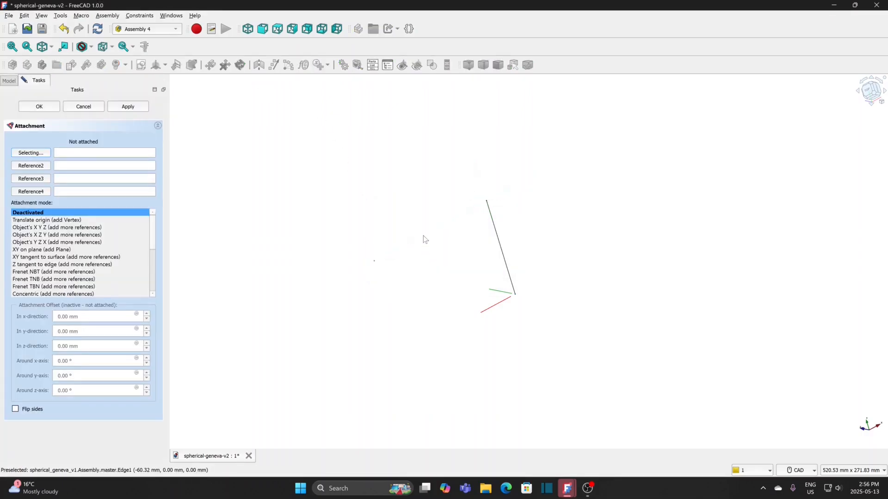
pyautogui.click(426, 239)
pyautogui.click(58, 221)
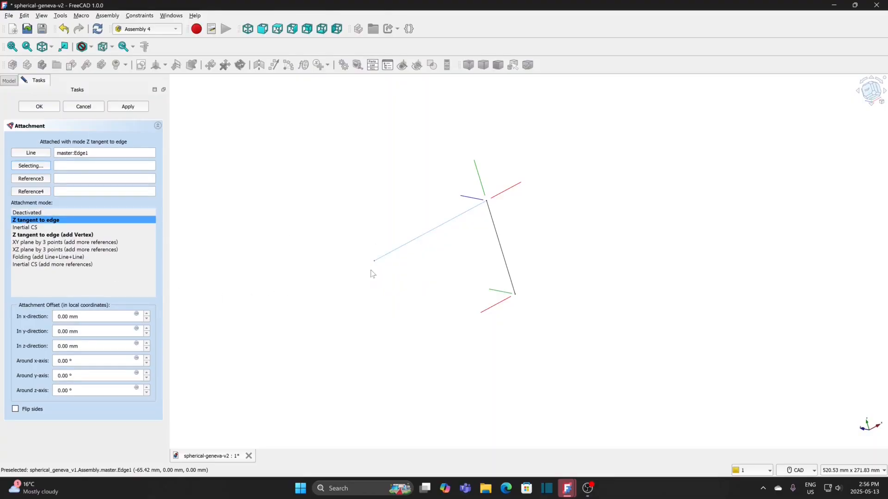
pyautogui.click(376, 262)
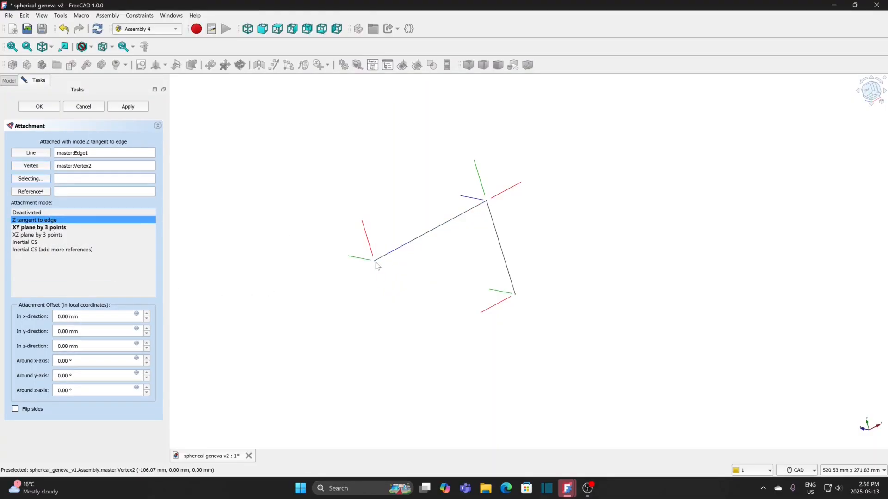
pyautogui.click(39, 107)
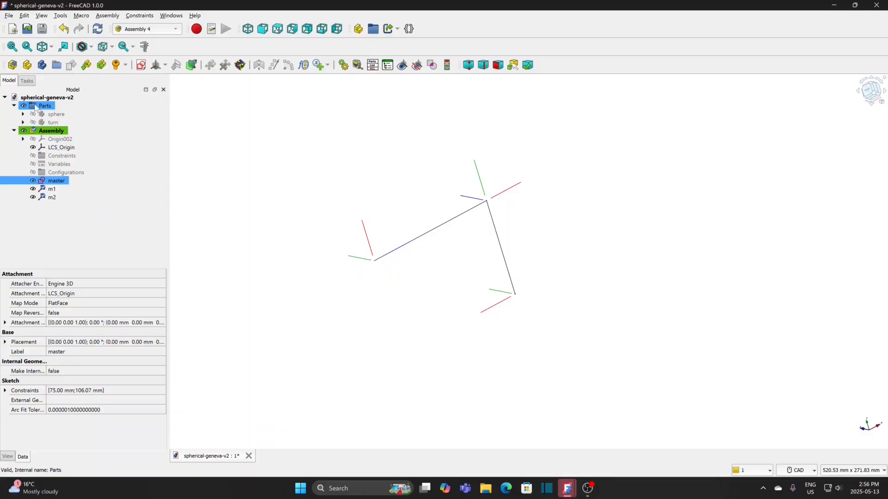
# Step: Hide the assembly and show the sphere body
pyautogui.keyDown('ctrl'); pyautogui.click(115, 112); pyautogui.keyUp('ctrl')
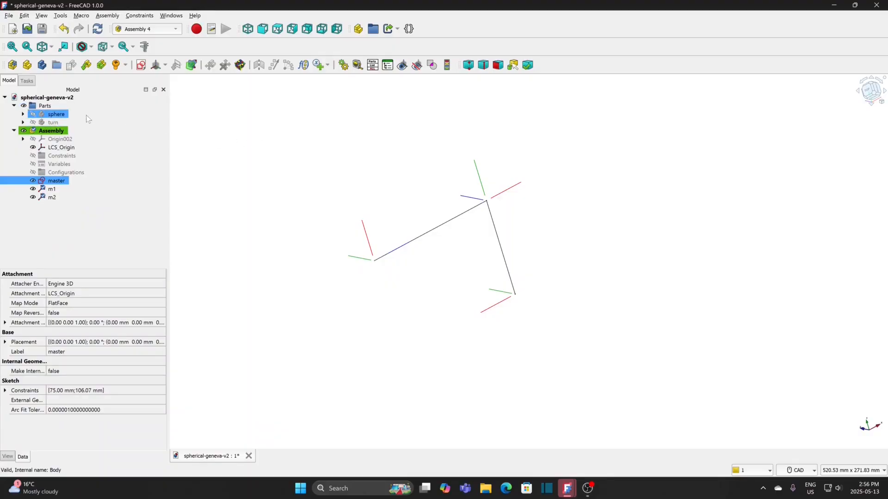
pyautogui.click(59, 132)
pyautogui.doubleClick(60, 132)
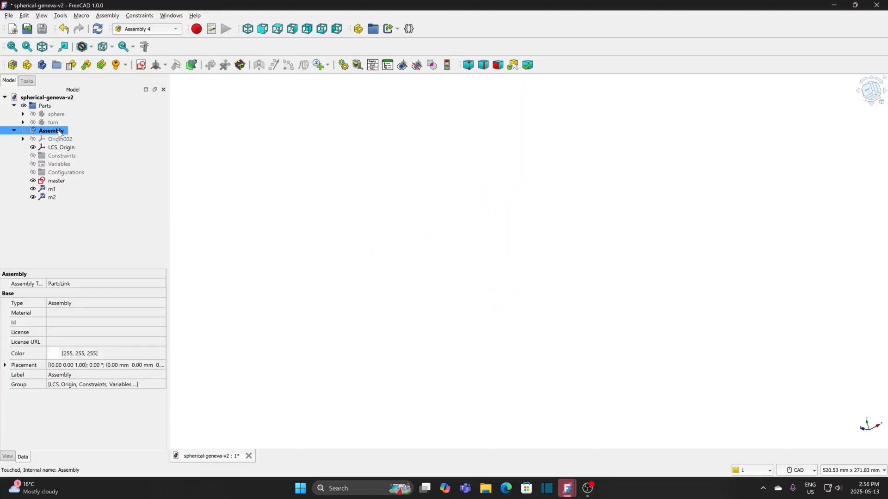
pyautogui.click(57, 115)
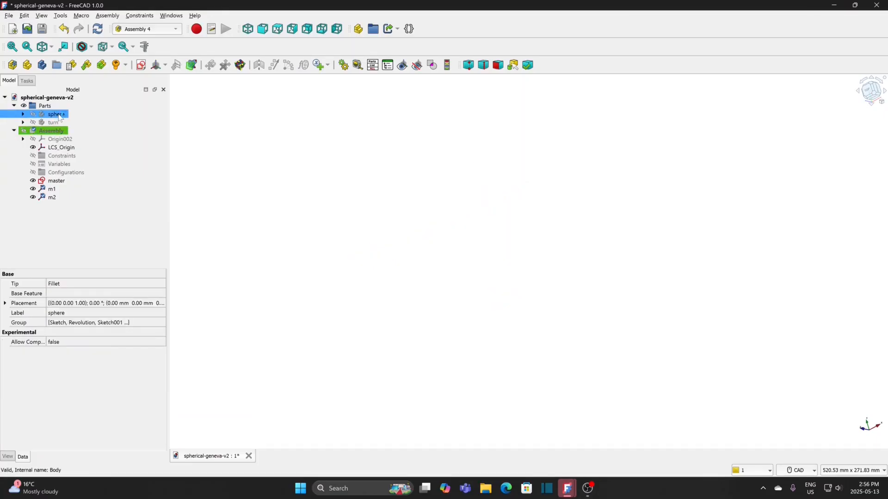
pyautogui.press('space')
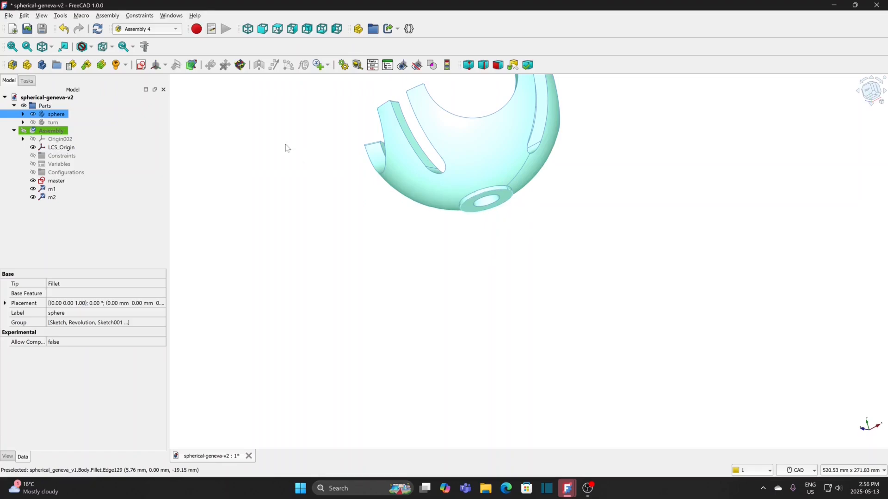
# Step: Create coordinate system sphere-c in the sphere body and attach it to the circular edge of its hub using the Concentric mode
pyautogui.click(165, 65)
pyautogui.click(164, 79)
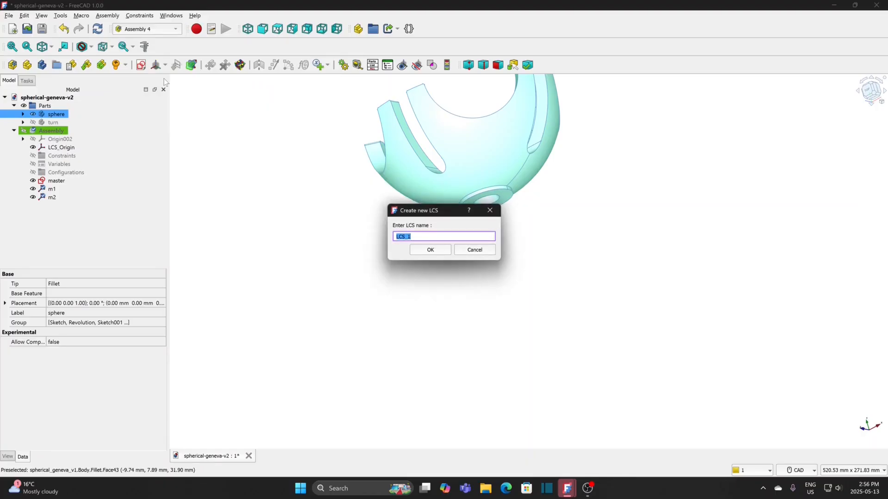
pyautogui.write('sphere')
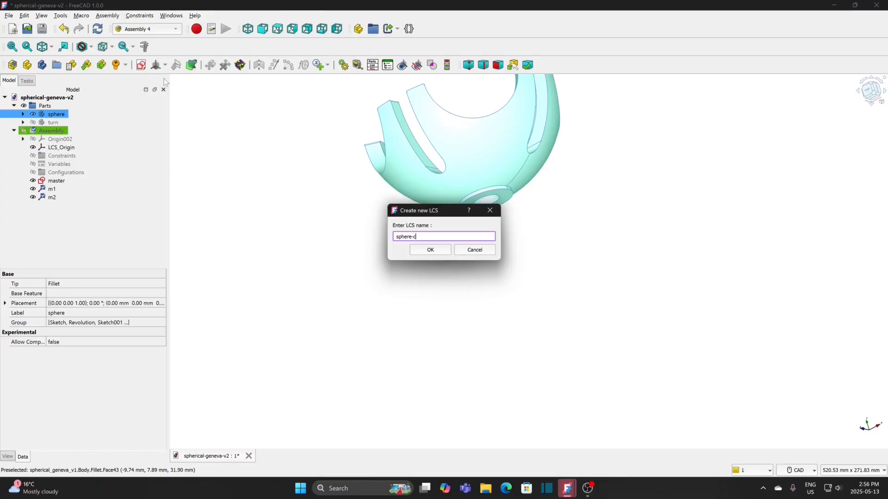
pyautogui.write('-c')
pyautogui.click(430, 250)
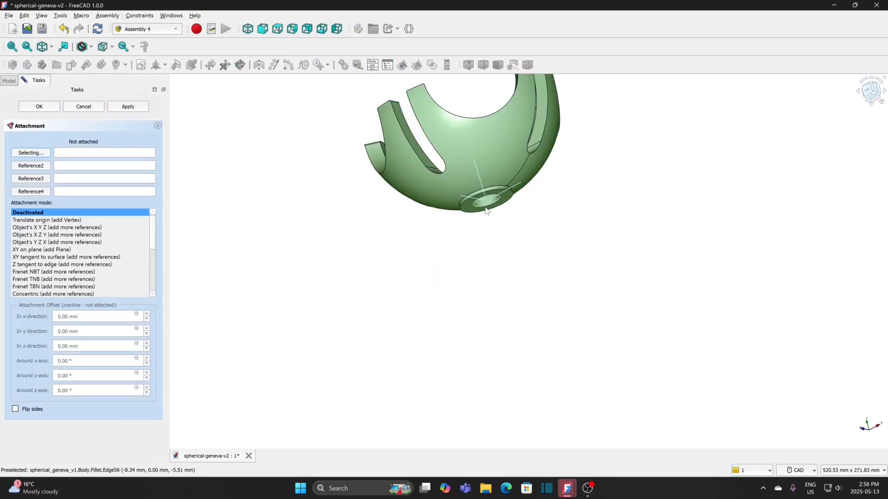
pyautogui.click(485, 212)
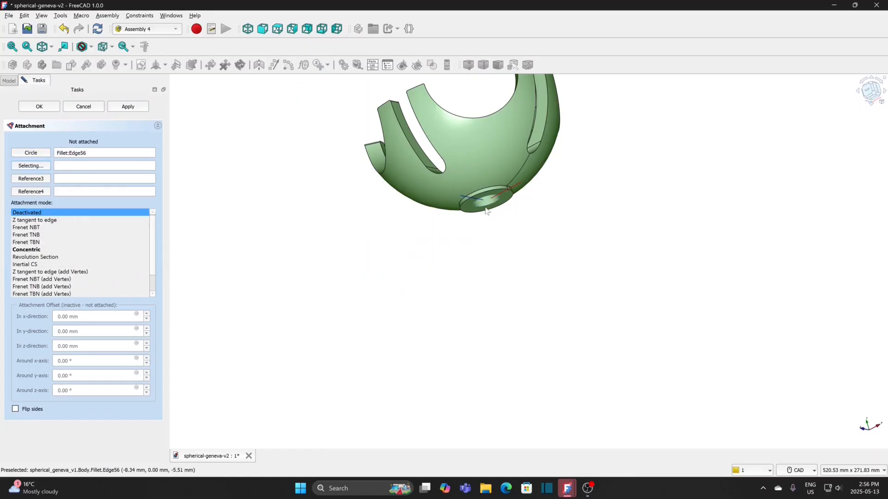
pyautogui.click(45, 251)
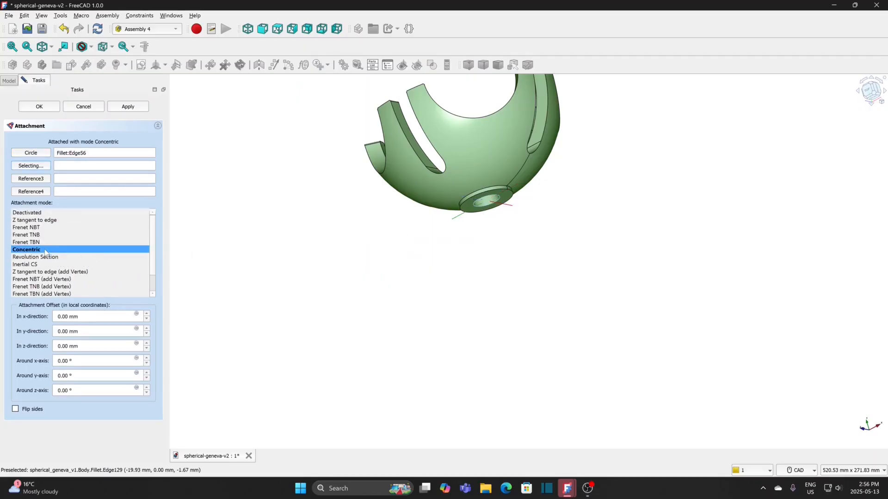
pyautogui.click(39, 107)
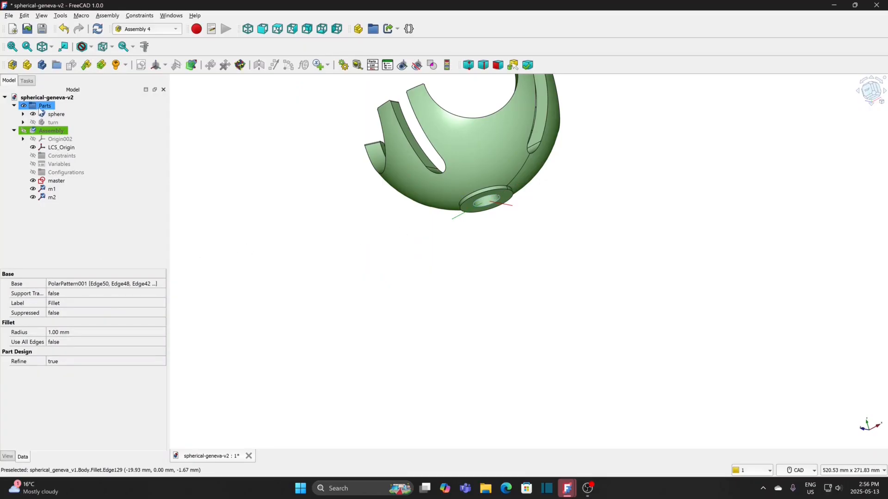
# Step: Hide the sphere body, then make the turn body active and visible in the Assembly 4 workbench
pyautogui.click(56, 114)
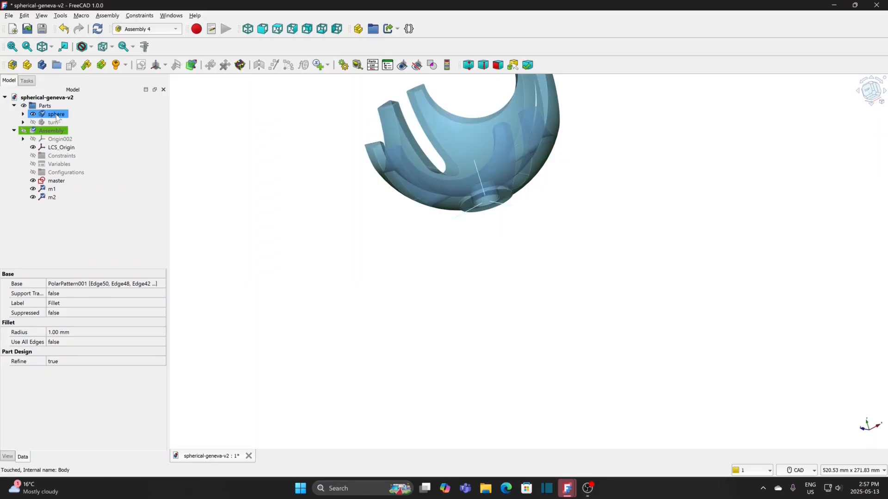
pyautogui.press('space')
pyautogui.click(51, 123)
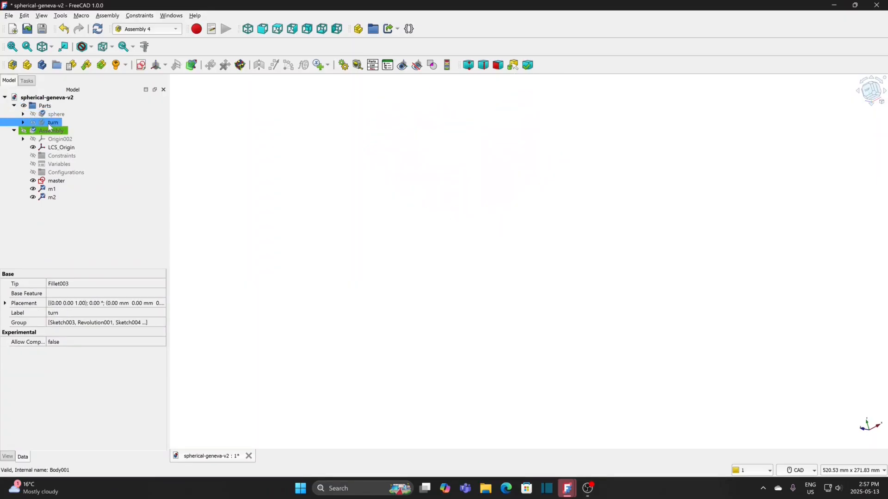
pyautogui.doubleClick(51, 123)
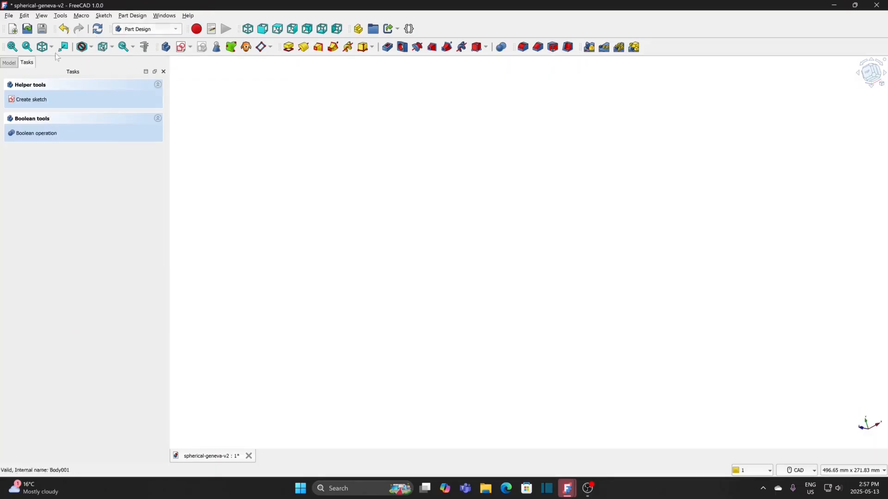
pyautogui.click(9, 62)
pyautogui.click(131, 29)
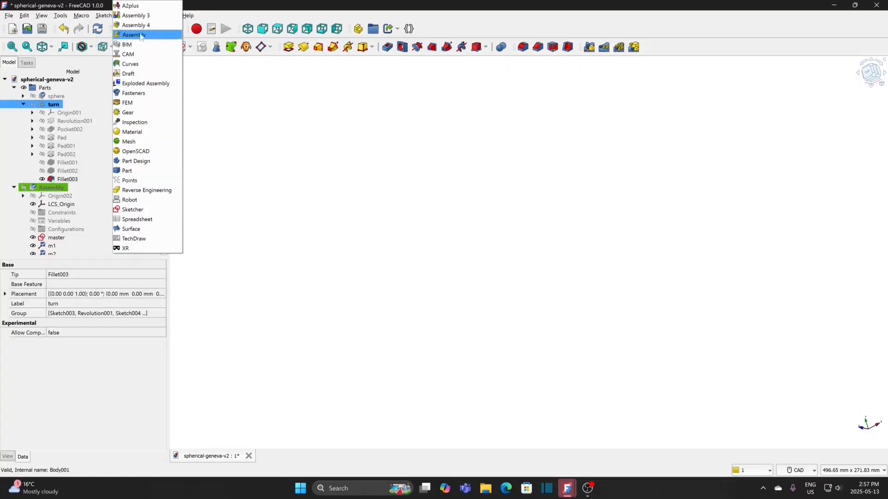
pyautogui.click(138, 25)
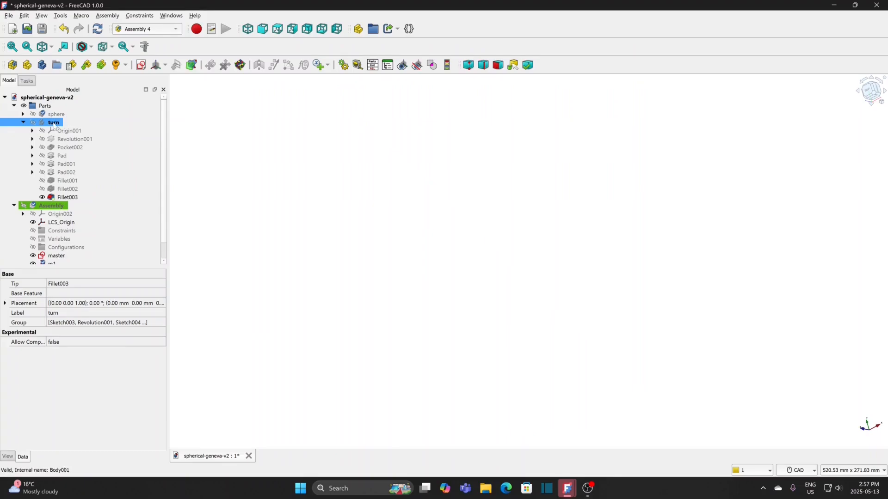
pyautogui.press('space')
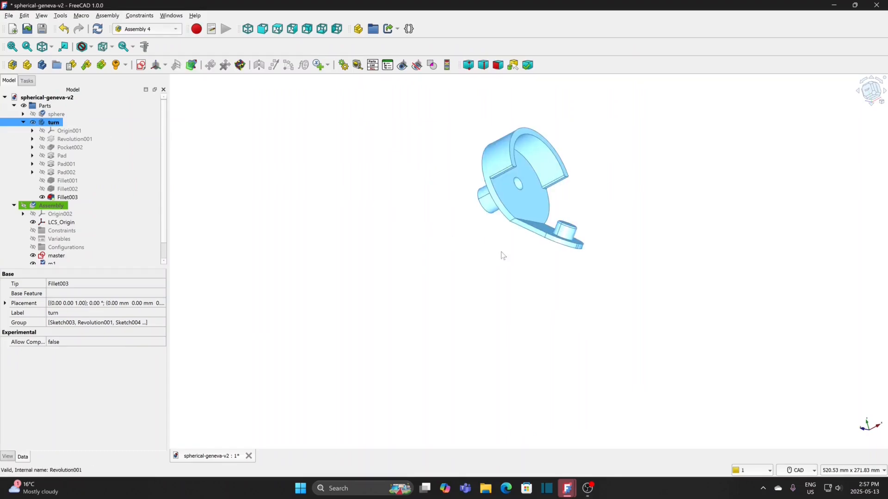
pyautogui.click(481, 245)
pyautogui.moveTo(468, 251); pyautogui.dragTo(505, 222, button='middle')
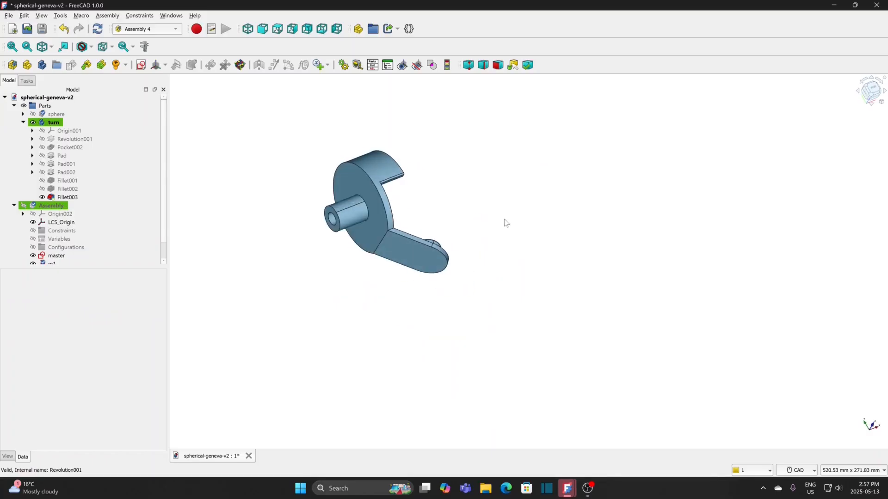
# Step: Create coordinate system turn-c in the turn body and attach it to the circular hole edge at the shaft's end using Concentric mode
pyautogui.click(53, 123)
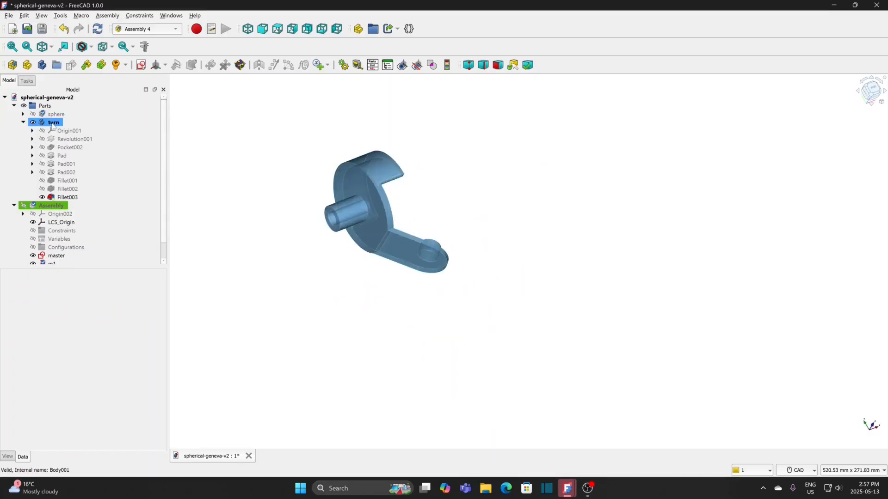
pyautogui.click(165, 65)
pyautogui.click(164, 78)
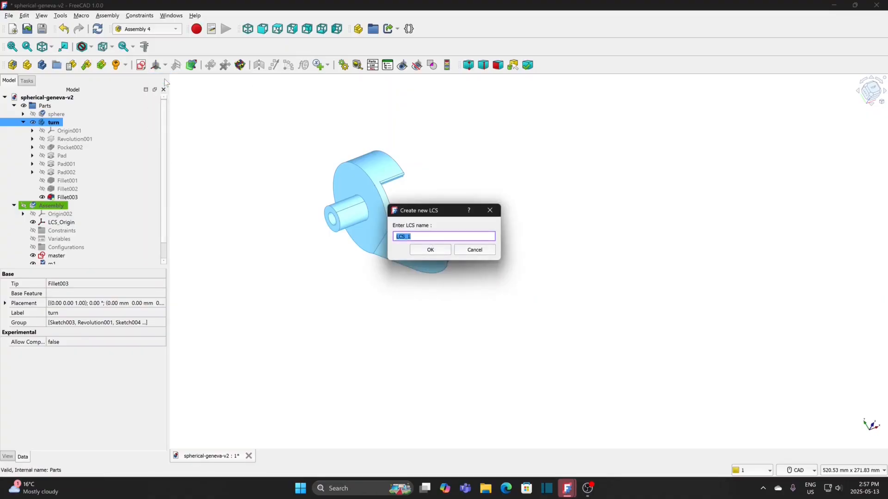
pyautogui.write('turn-c')
pyautogui.click(430, 250)
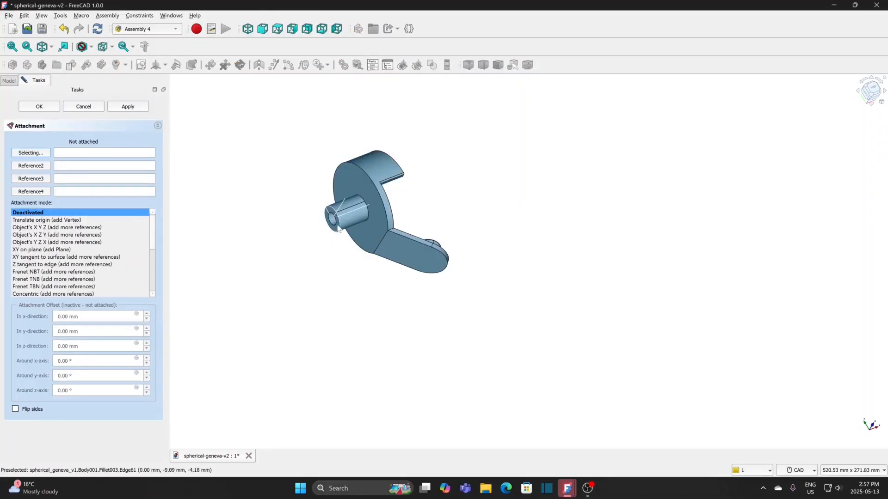
pyautogui.scroll(4, 336, 233)
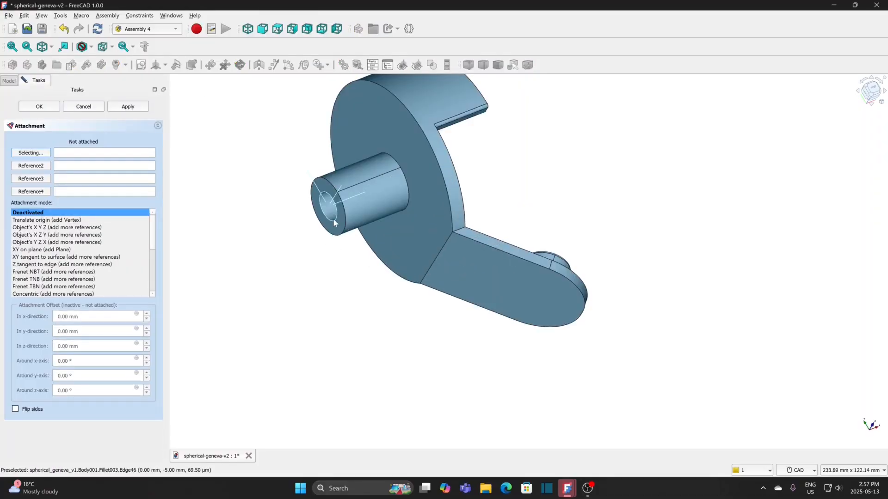
pyautogui.click(334, 223)
pyautogui.click(55, 250)
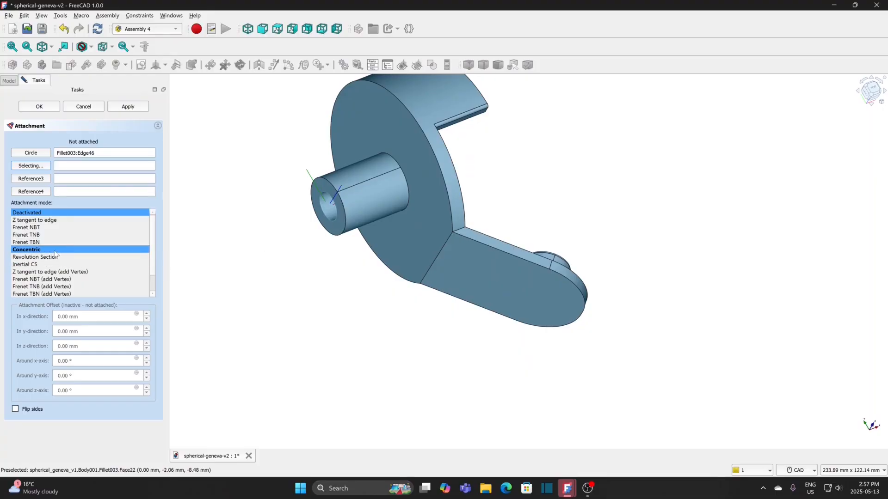
pyautogui.click(39, 107)
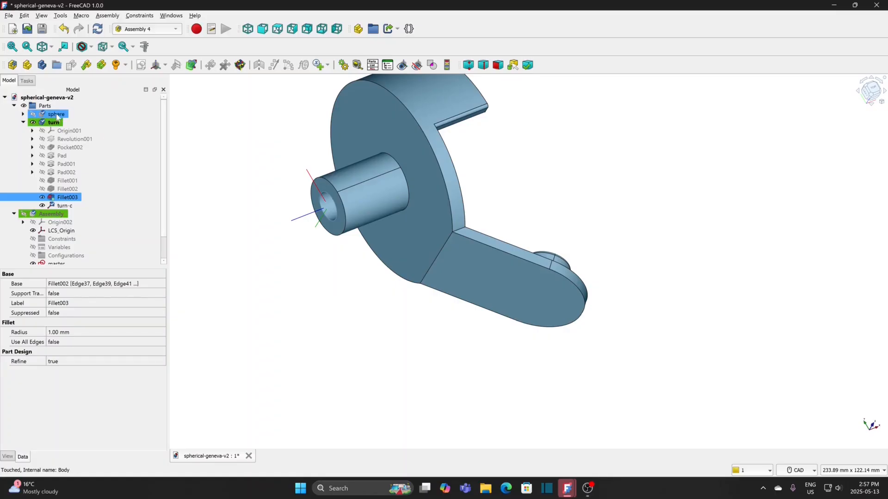
# Step: Hide the turn body and show the assembly with its master sketch and coordinate systems
pyautogui.click(53, 123)
pyautogui.click(54, 124)
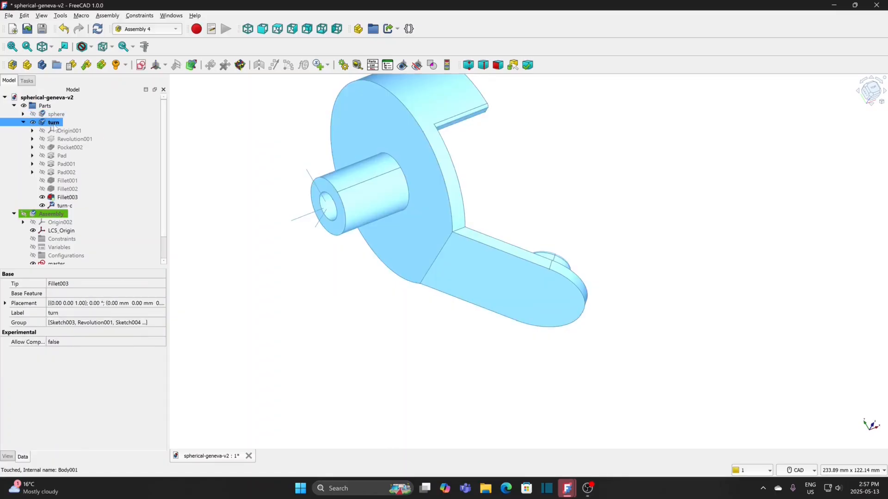
pyautogui.click(57, 215)
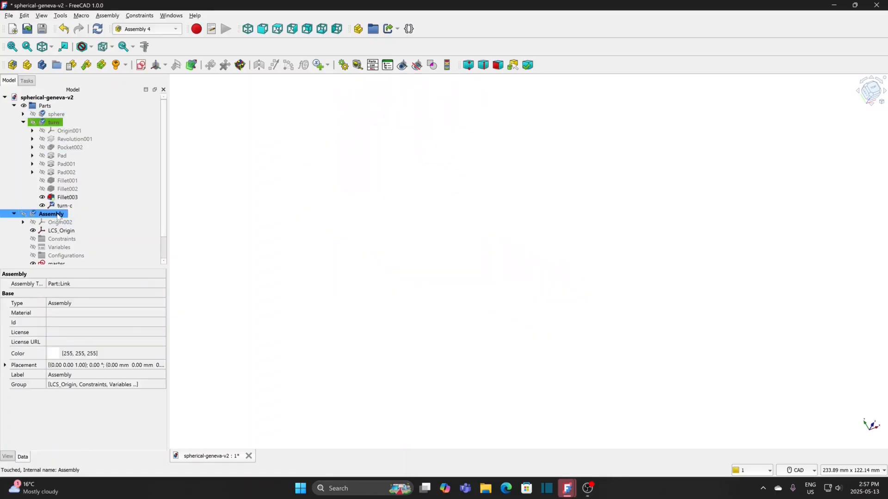
pyautogui.press('space')
pyautogui.click(282, 268)
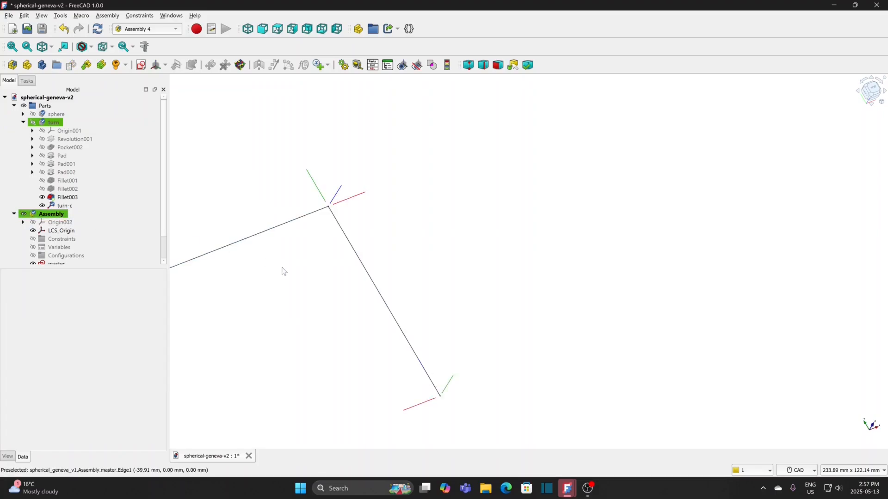
pyautogui.scroll(-3, 284, 273)
pyautogui.moveTo(284, 271); pyautogui.dragTo(478, 245, button='middle')
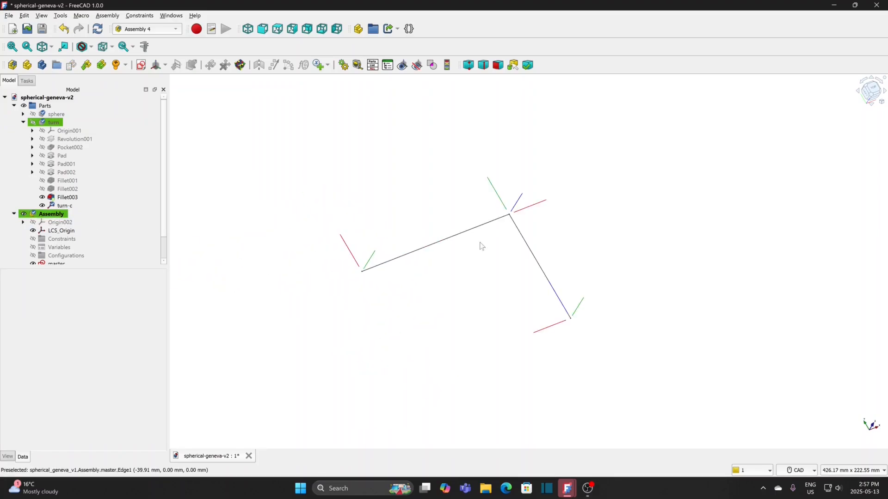
# Step: Save the document, and save it under the new file name spherical-geneva-v3
pyautogui.click(9, 15)
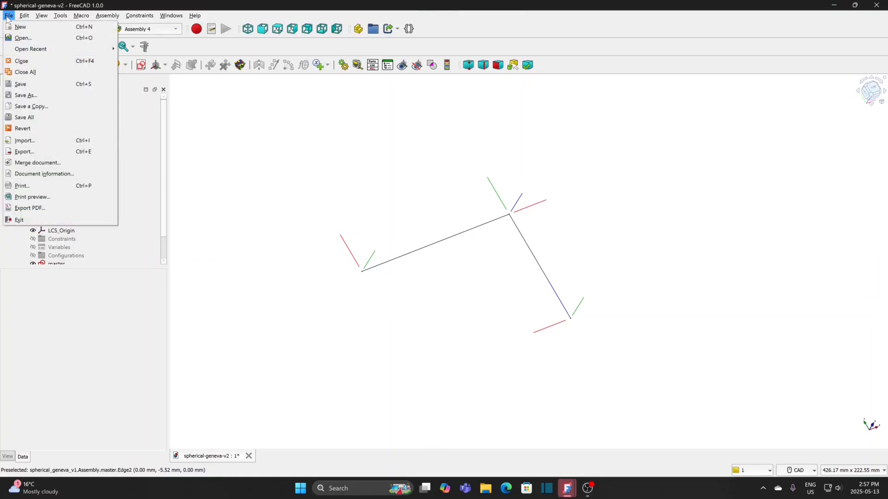
pyautogui.click(20, 84)
pyautogui.click(9, 16)
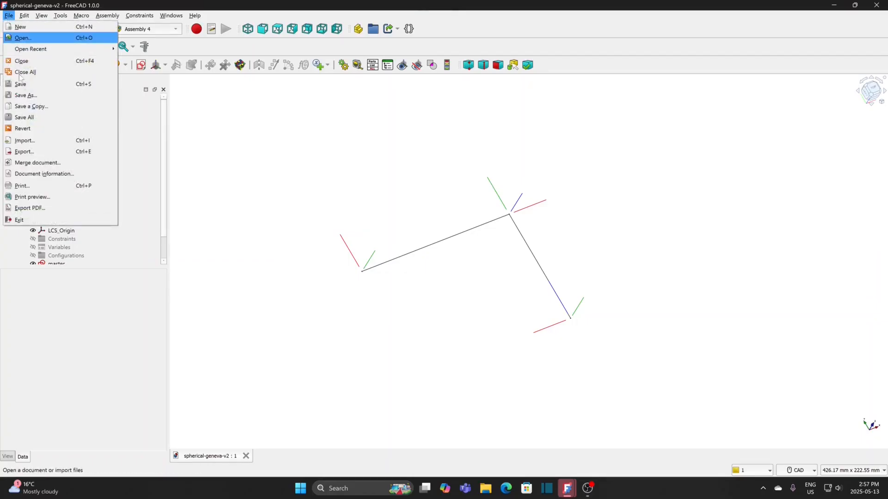
pyautogui.click(27, 95)
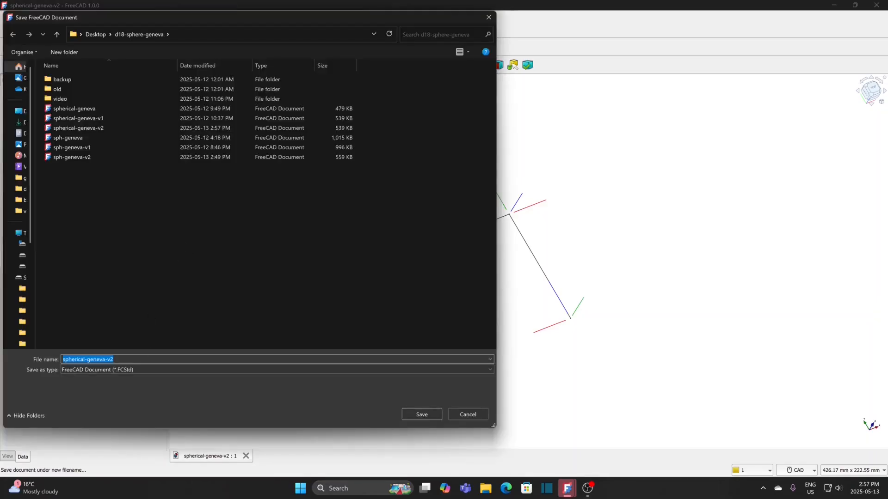
pyautogui.press('BackSpace')
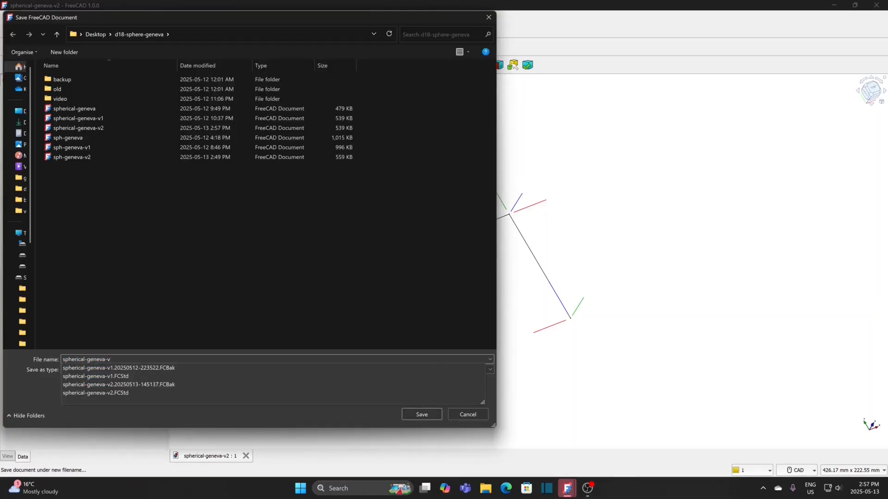
pyautogui.write('3')
pyautogui.press('Return')
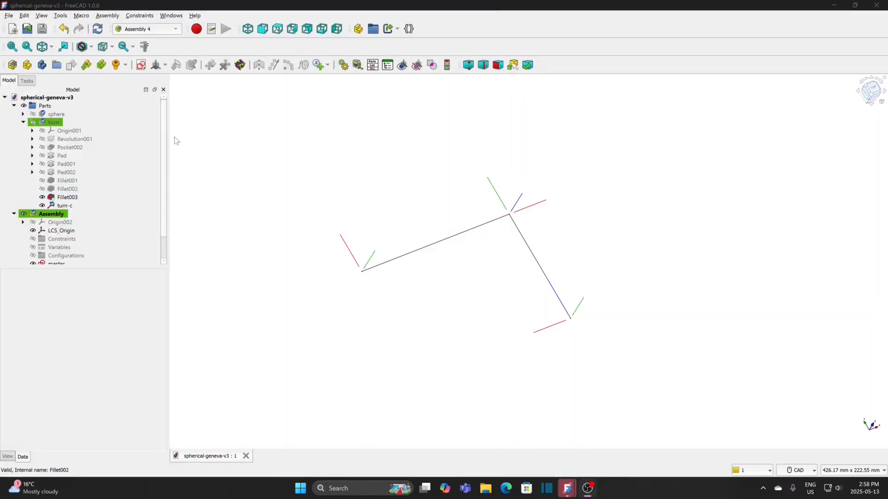
pyautogui.click(87, 66)
pyautogui.click(444, 169)
pyautogui.click(445, 178)
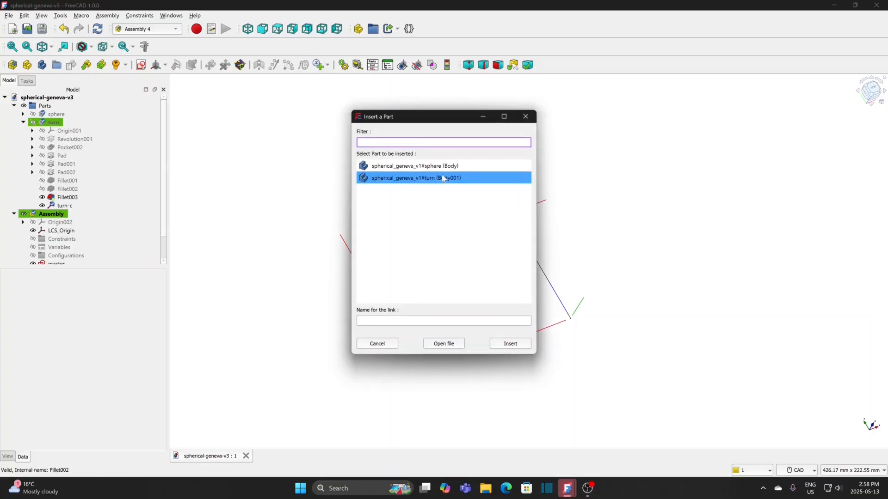
pyautogui.click(400, 190)
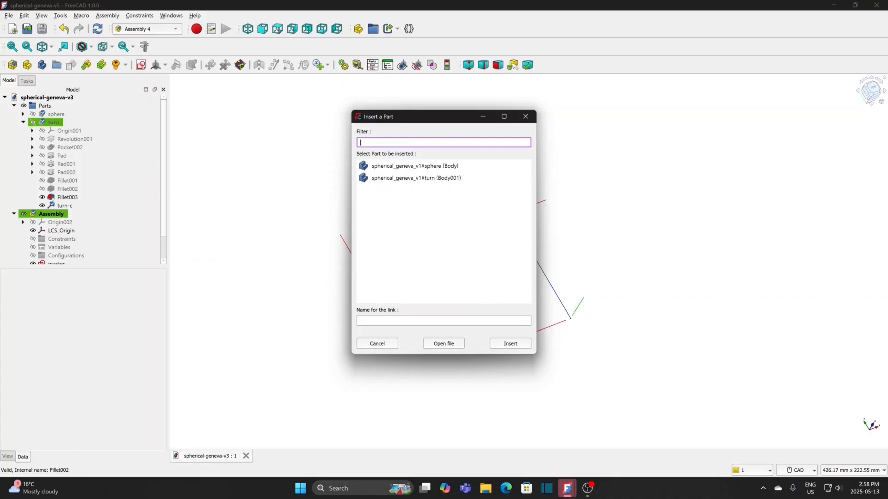
pyautogui.click(374, 345)
# Step: Save and close the document, and reopen spherical-geneva-v3.FCStd
pyautogui.click(9, 16)
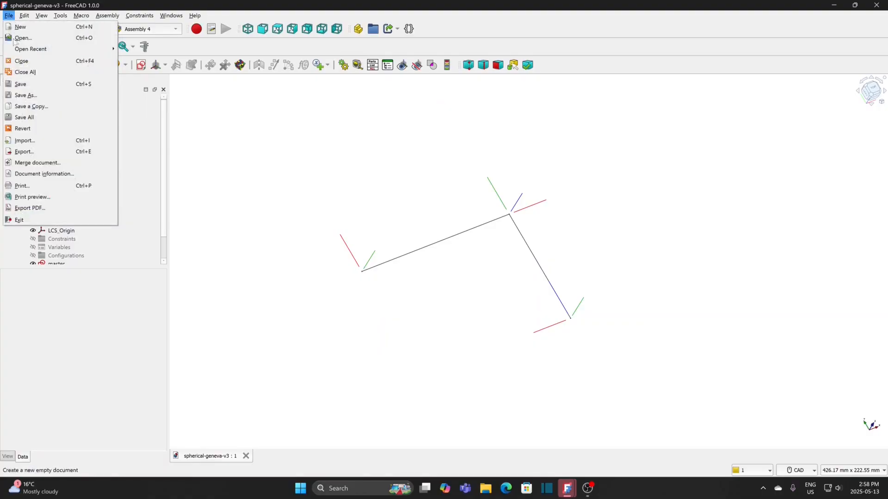
pyautogui.click(24, 84)
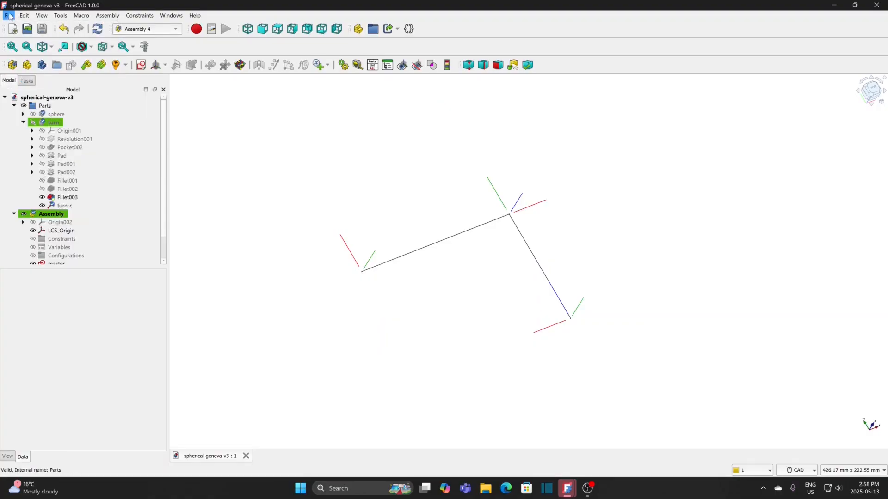
pyautogui.click(9, 15)
pyautogui.click(25, 72)
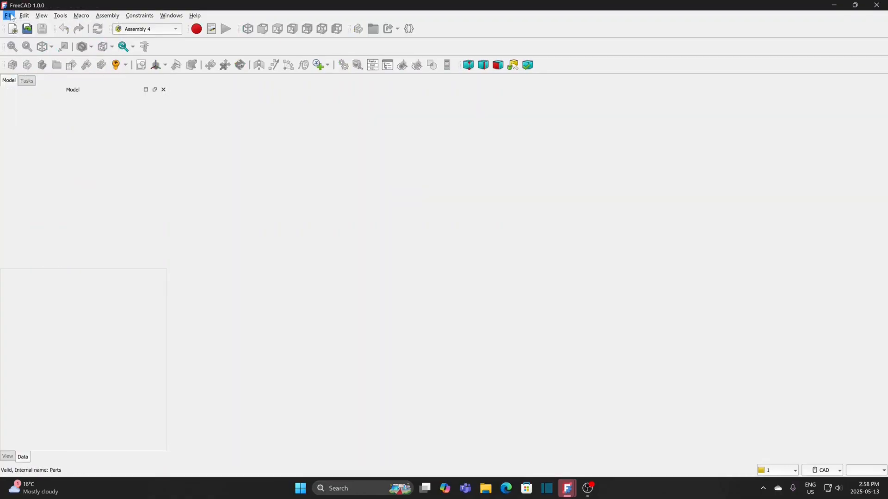
pyautogui.click(9, 15)
pyautogui.moveTo(23, 51)
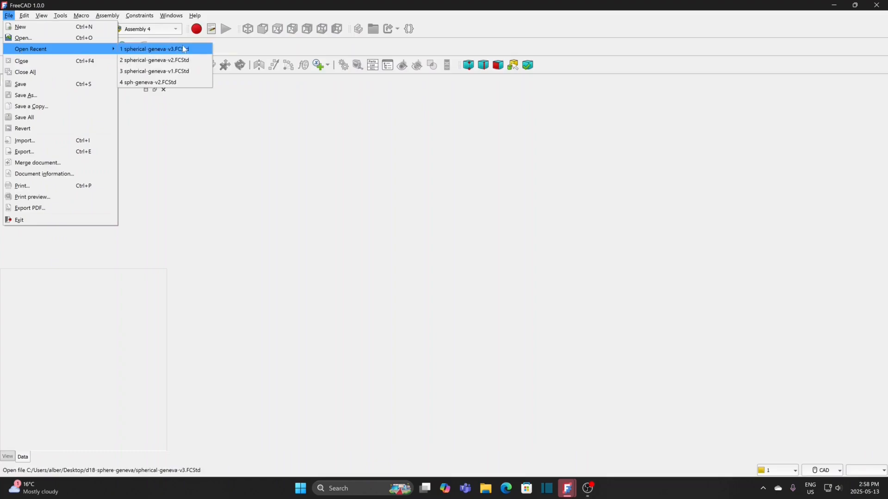
pyautogui.click(139, 50)
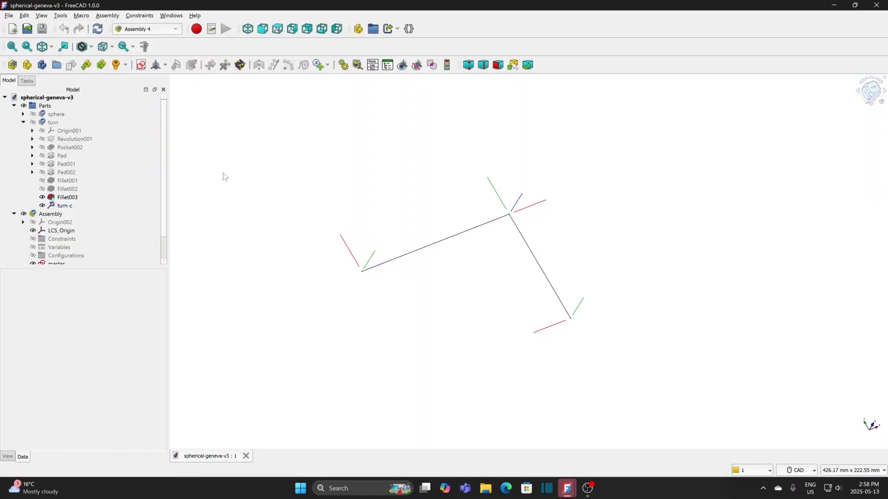
# Step: Insert the sphere body into the assembly as a linked part
pyautogui.click(53, 214)
pyautogui.doubleClick(54, 214)
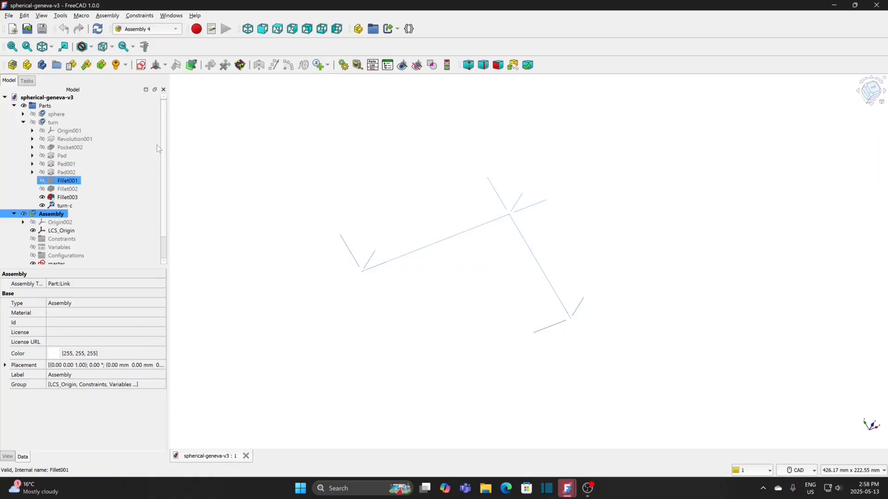
pyautogui.click(86, 66)
pyautogui.click(411, 170)
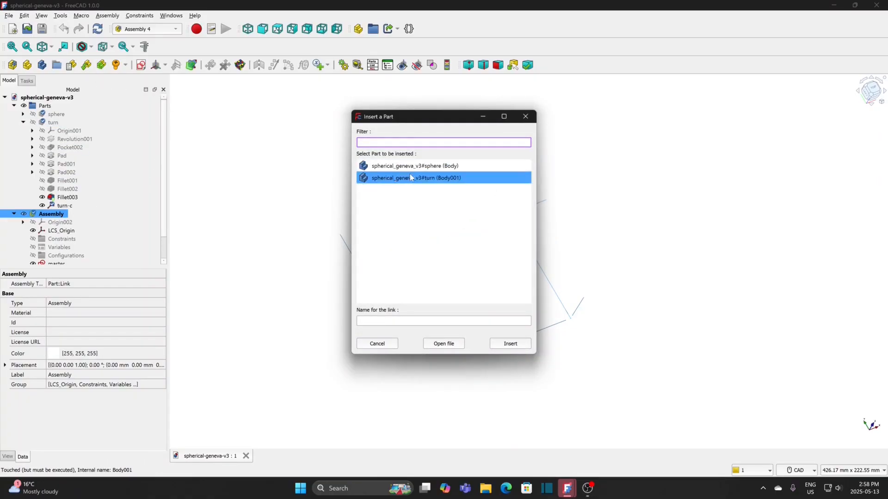
pyautogui.click(455, 178)
pyautogui.click(452, 170)
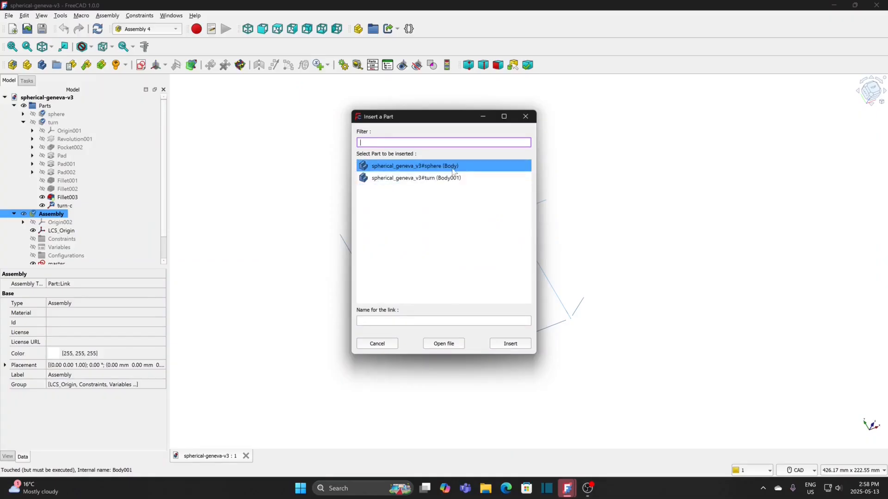
pyautogui.click(513, 345)
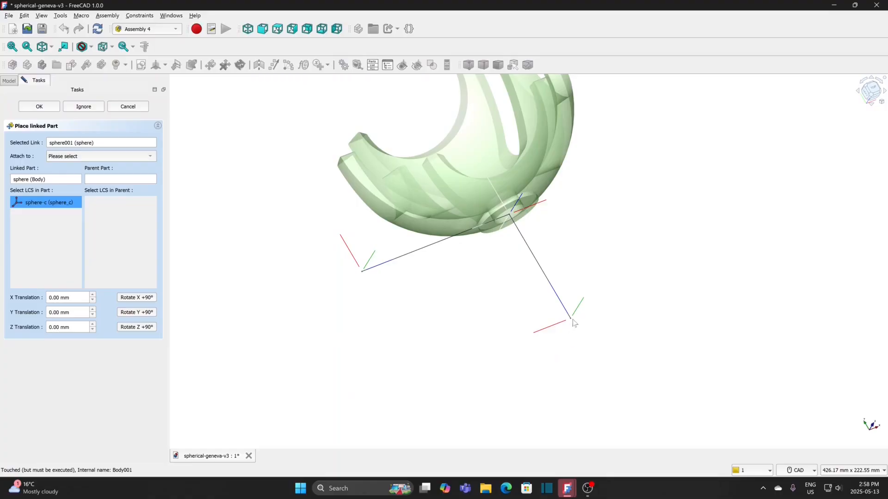
# Step: Attach the linked sphere to the parent assembly by matching its sphere-c coordinate system to m1
pyautogui.click(100, 156)
pyautogui.click(101, 166)
pyautogui.click(108, 216)
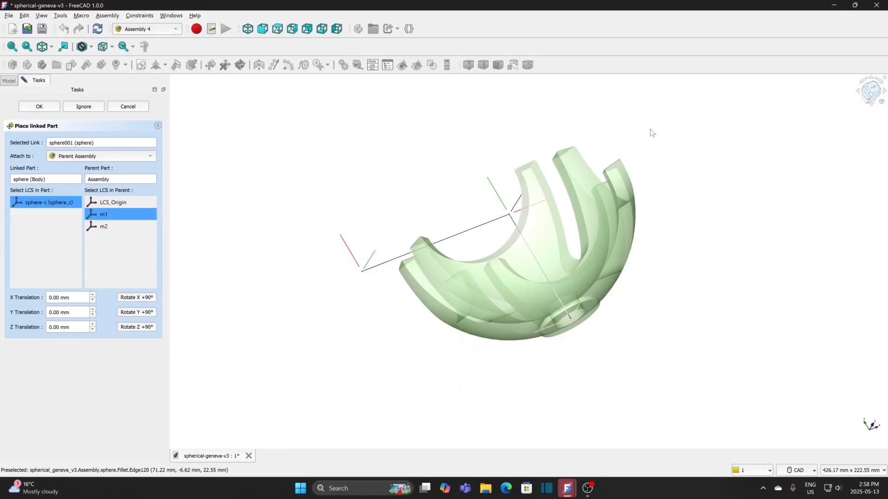
pyautogui.moveTo(651, 131); pyautogui.dragTo(669, 156, button='middle')
pyautogui.moveTo(621, 262); pyautogui.dragTo(681, 309, button='middle')
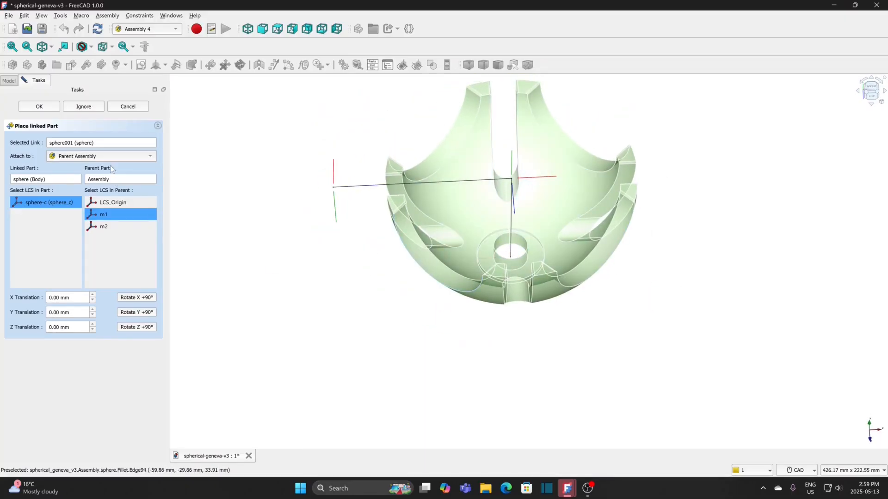
pyautogui.click(43, 108)
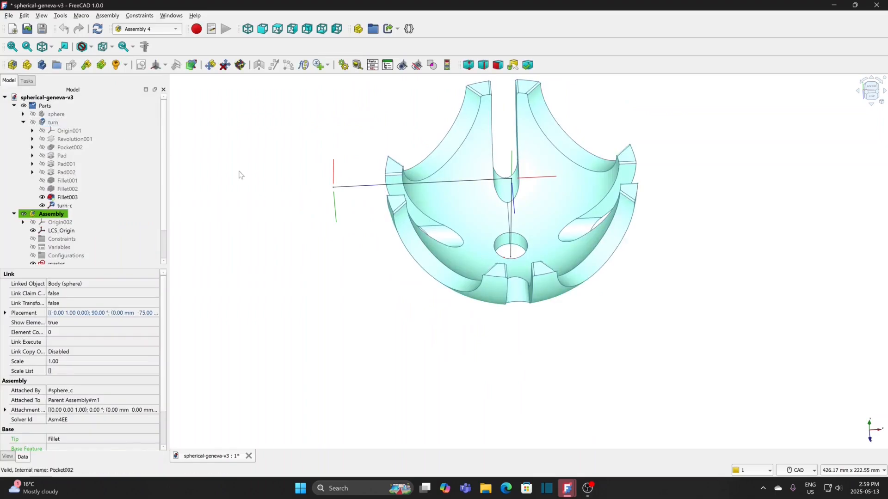
pyautogui.click(287, 197)
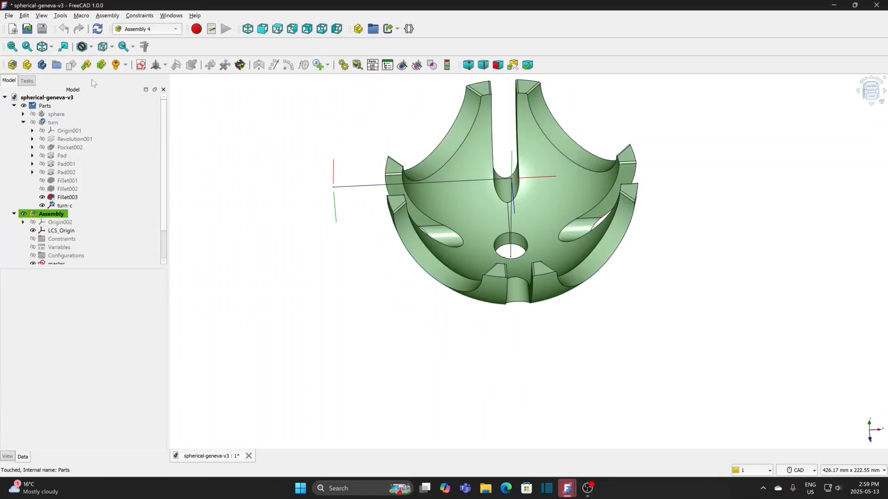
# Step: Insert the turn body into the assembly as a linked part named turn
pyautogui.click(27, 65)
pyautogui.click(401, 179)
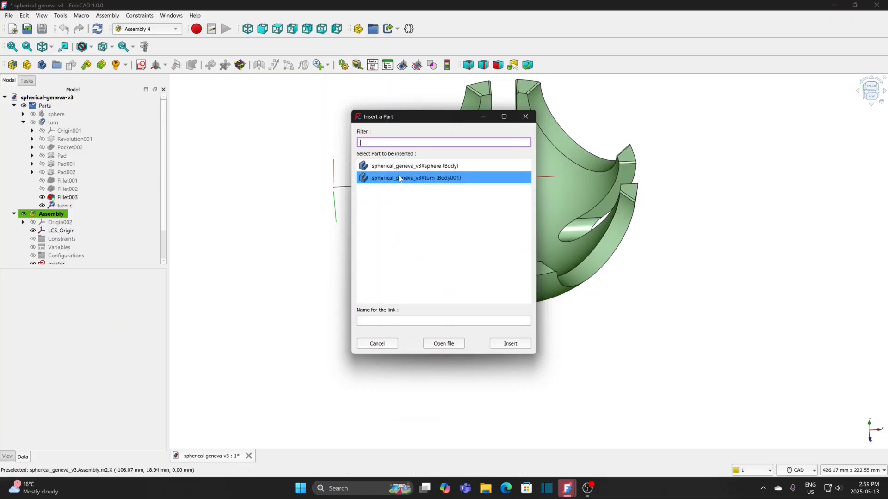
pyautogui.click(502, 344)
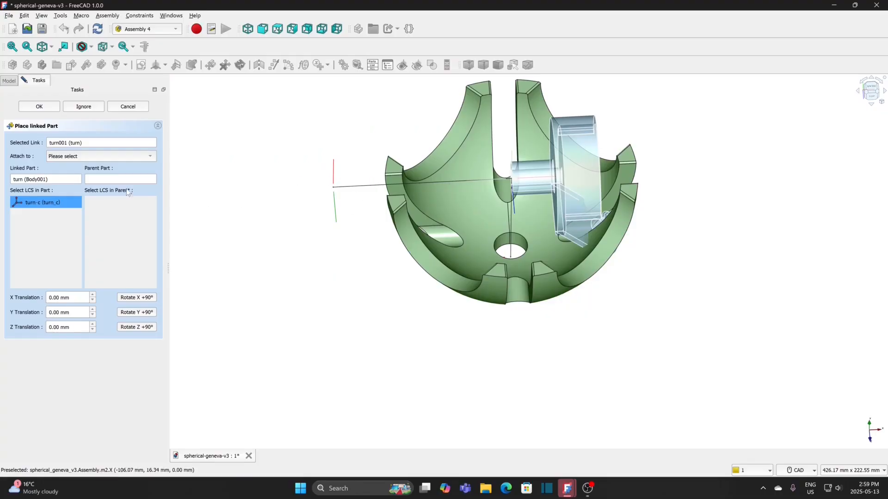
# Step: Attach the linked turn part to the parent assembly by matching its turn-c coordinate system to m2
pyautogui.click(97, 157)
pyautogui.click(93, 168)
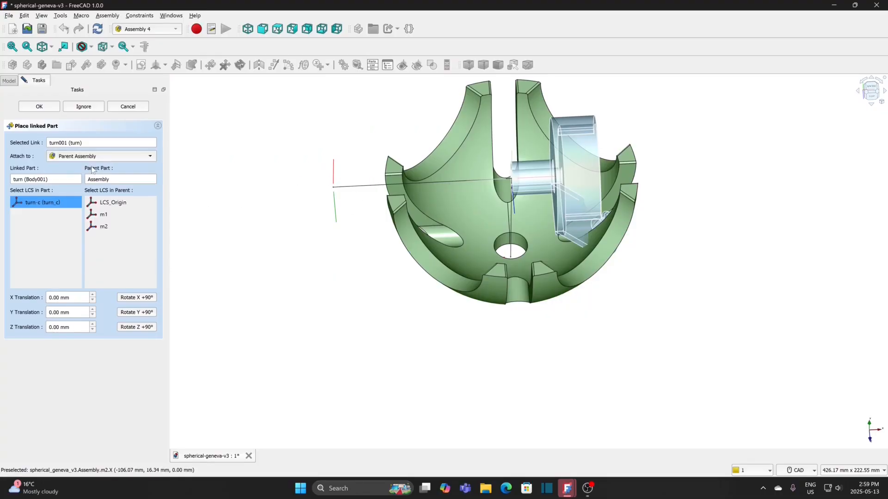
pyautogui.click(110, 232)
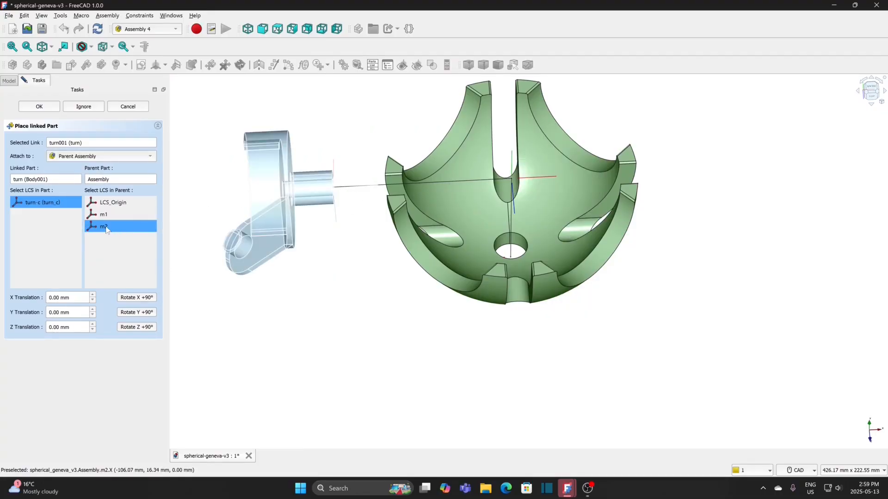
# Step: Rotate the linked turn part 180° about Y and 90° about Z, and accept its placement
pyautogui.click(137, 312)
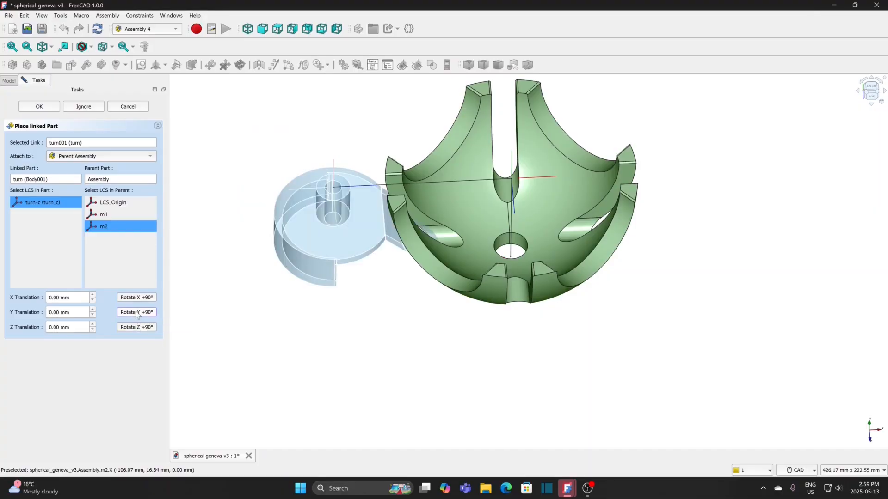
pyautogui.click(137, 312)
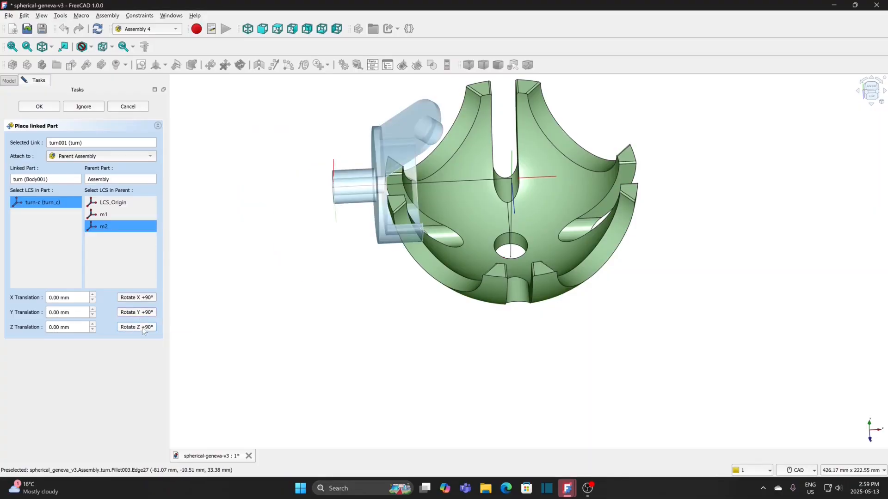
pyautogui.click(143, 327)
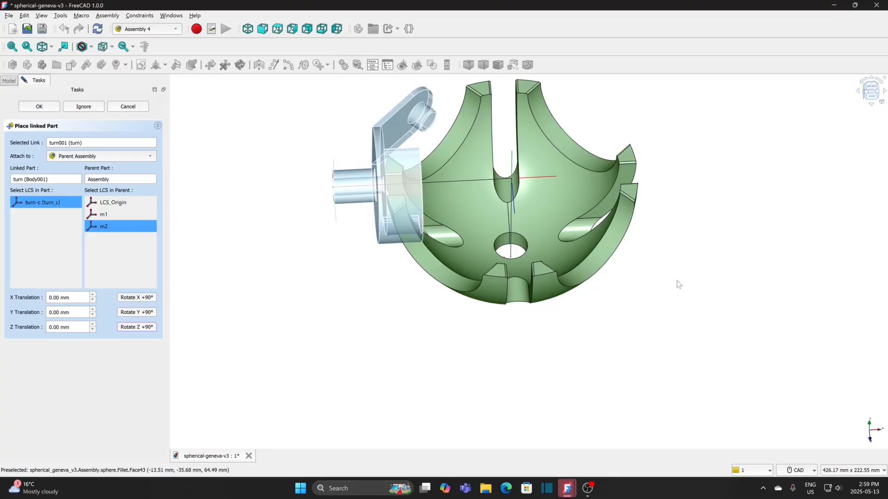
pyautogui.scroll(-2, 678, 284)
pyautogui.moveTo(678, 287); pyautogui.dragTo(499, 315, button='middle')
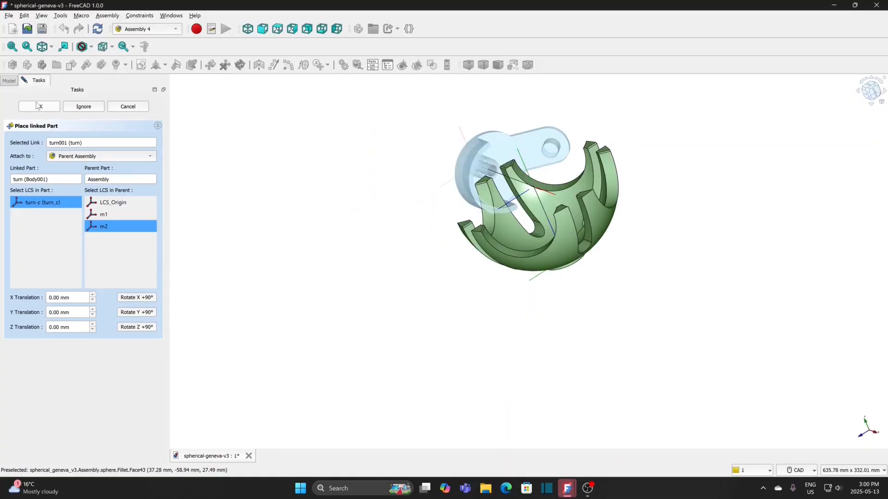
pyautogui.scroll(1, 645, 270)
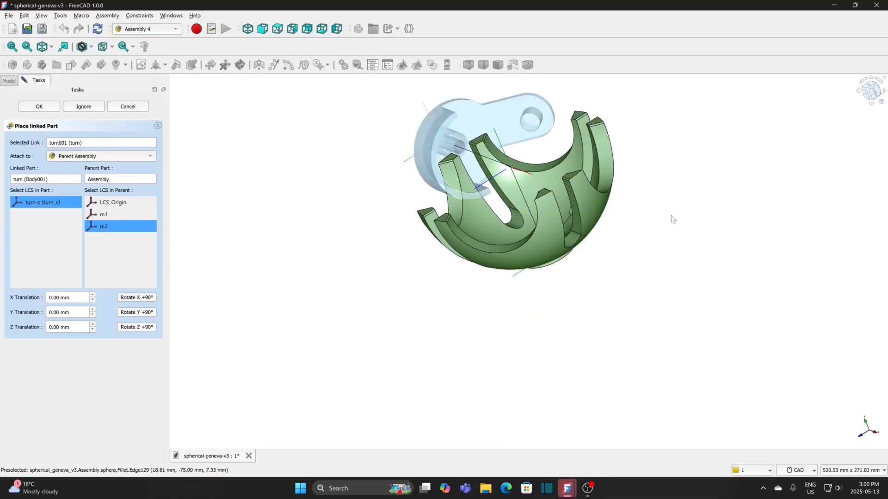
pyautogui.moveTo(670, 217); pyautogui.dragTo(620, 302, button='middle')
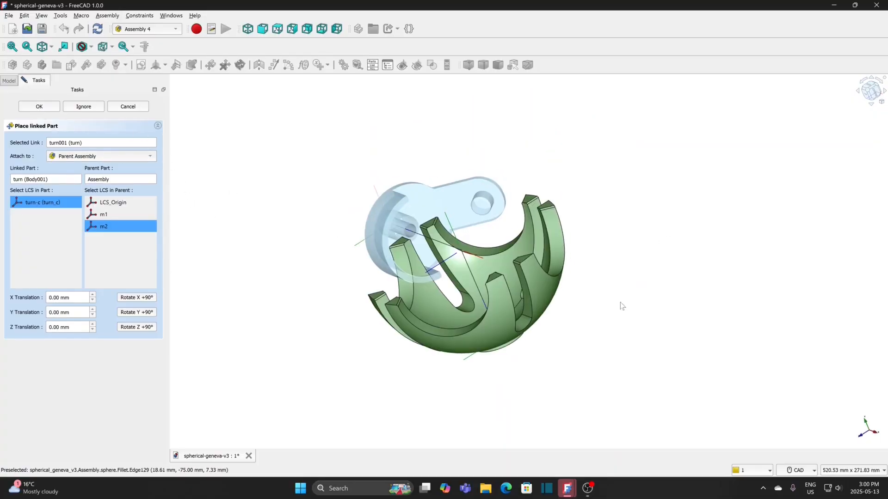
pyautogui.click(39, 107)
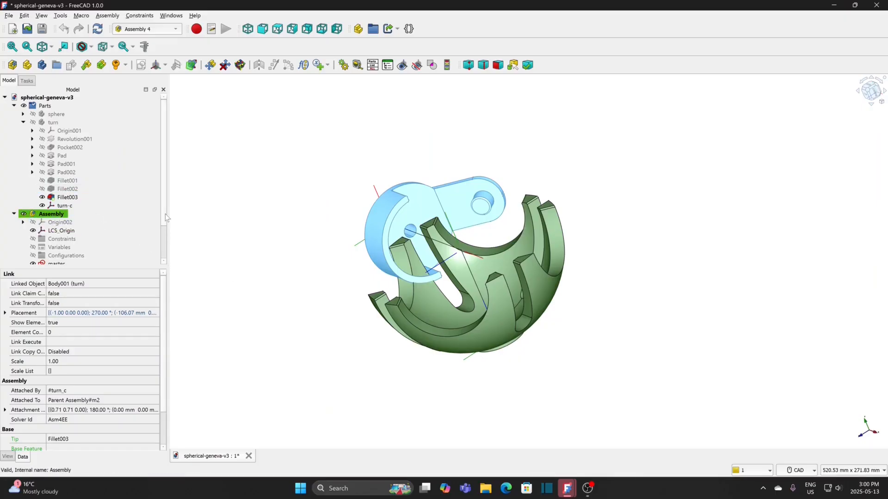
# Step: Set the attachment offset angle of the linked sphere001 to 45°
pyautogui.scroll(-2, 163, 215)
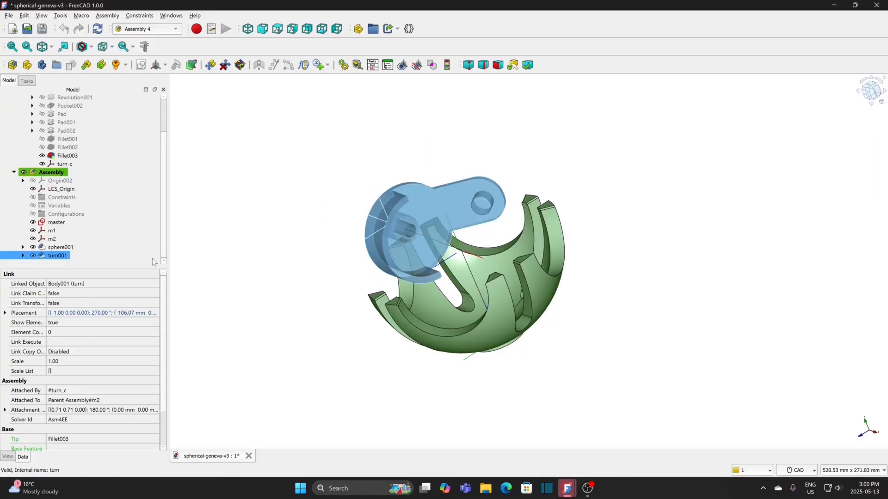
pyautogui.keyDown('ctrl'); pyautogui.click(74, 248); pyautogui.keyUp('ctrl')
pyautogui.click(74, 247)
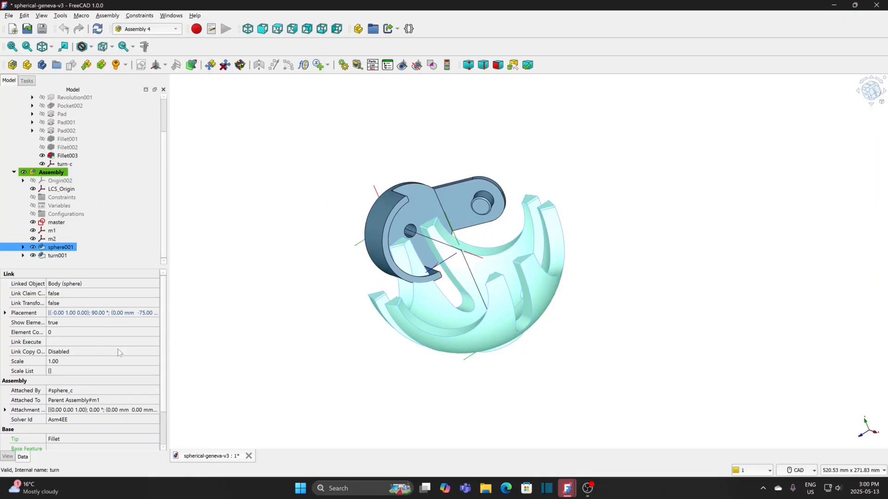
pyautogui.click(5, 410)
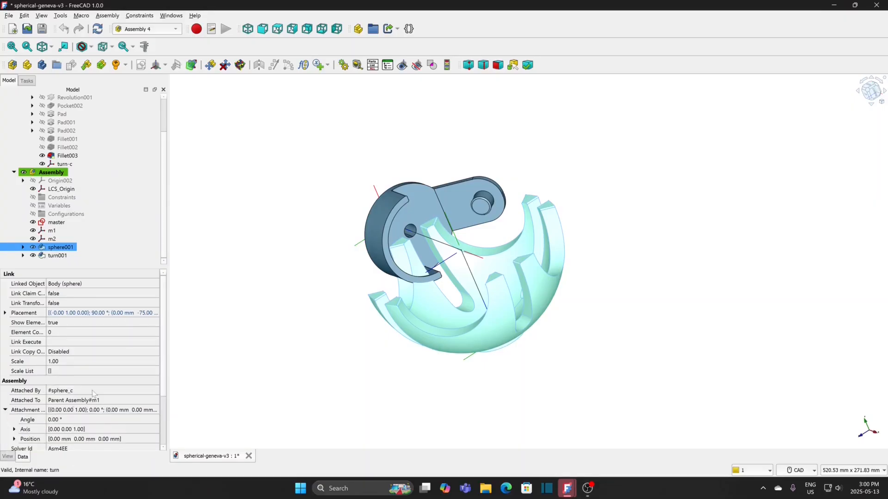
pyautogui.scroll(-3, 164, 373)
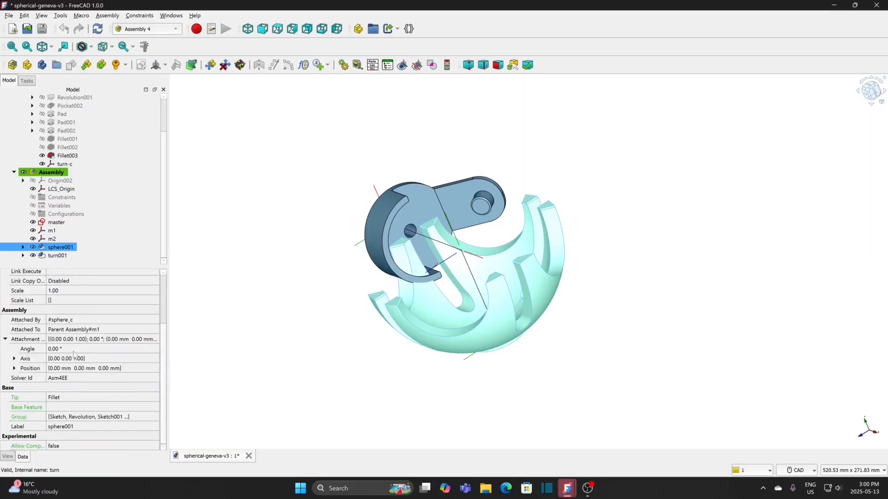
pyautogui.click(27, 351)
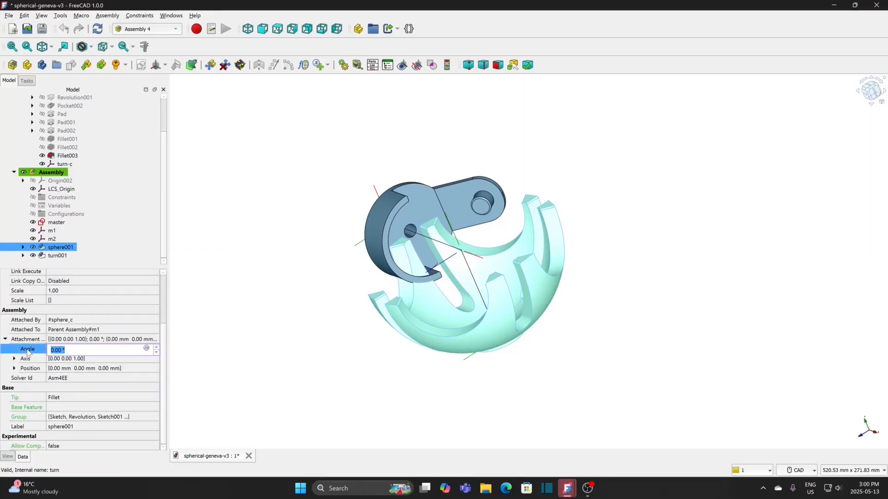
pyautogui.write('45')
pyautogui.click(218, 325)
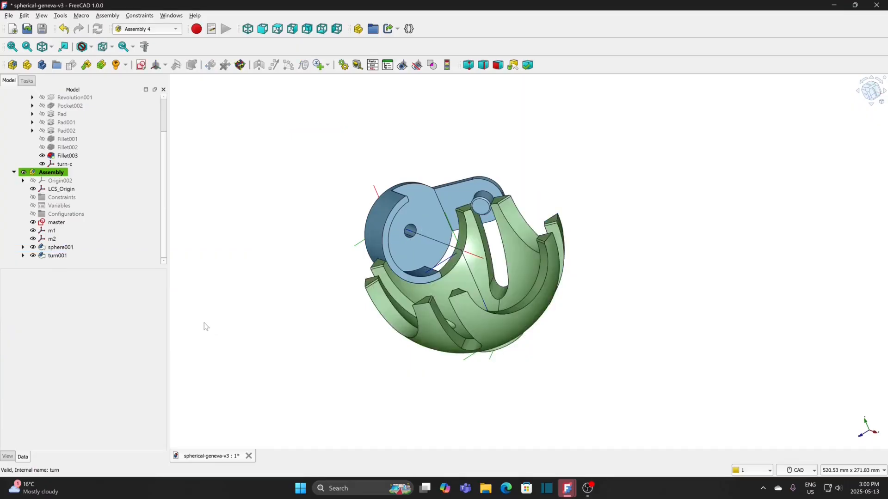
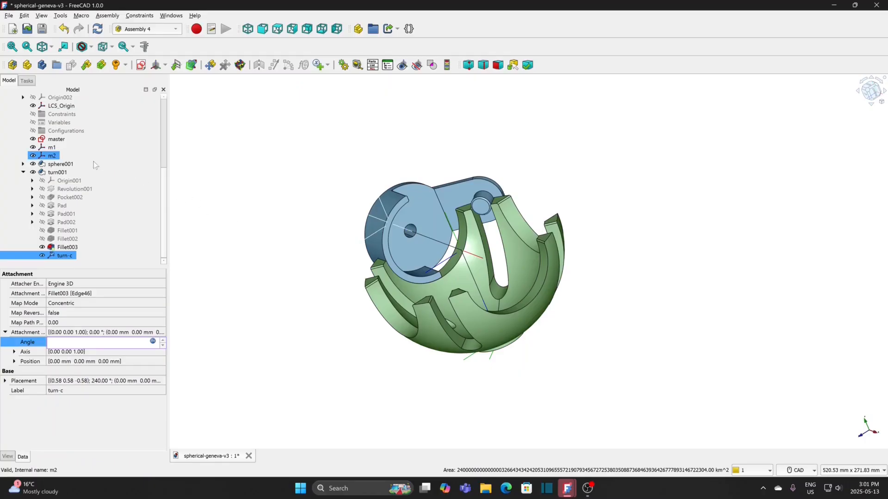
# Step: Set the attachment offset angle of sphere001's sphere-c coordinate system to the expression Variables.angle>180? 45-atan(cos(Variables.angle)):0
pyautogui.click(23, 165)
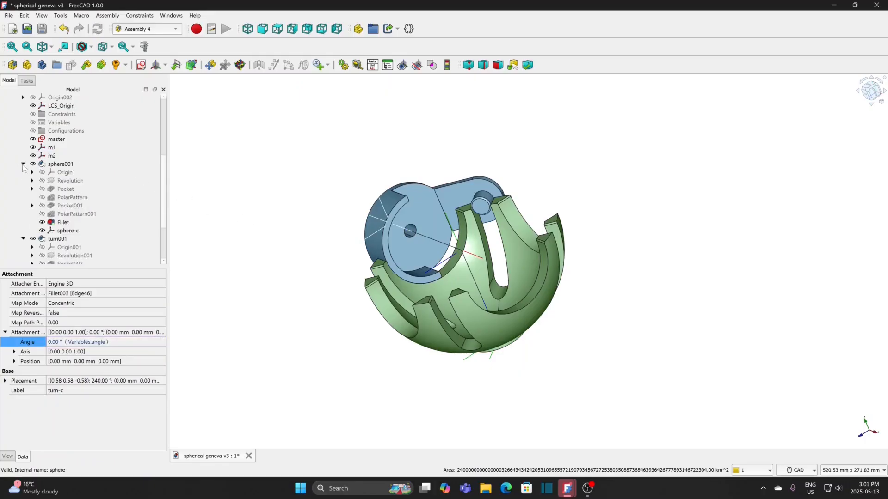
pyautogui.click(68, 231)
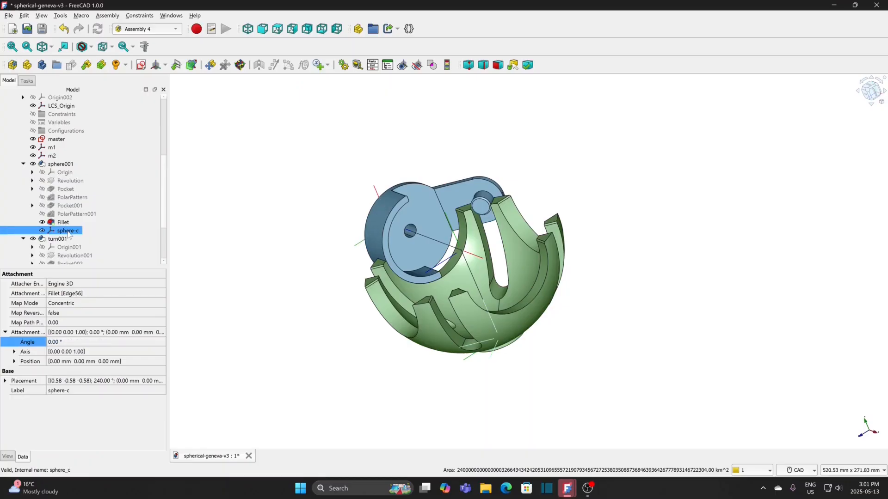
pyautogui.click(124, 341)
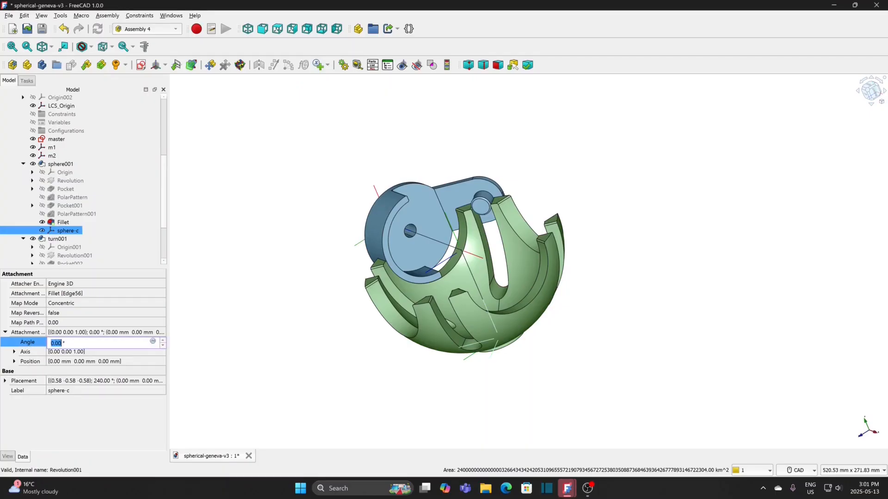
pyautogui.click(154, 340)
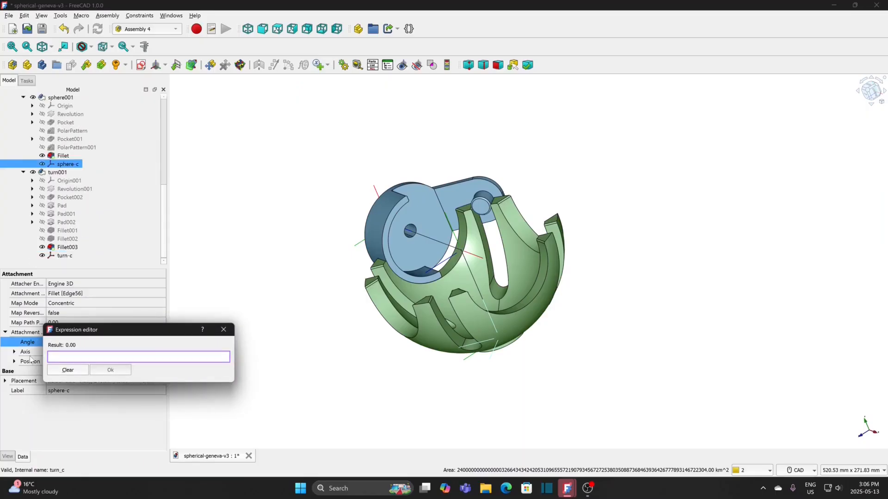
pyautogui.write('va')
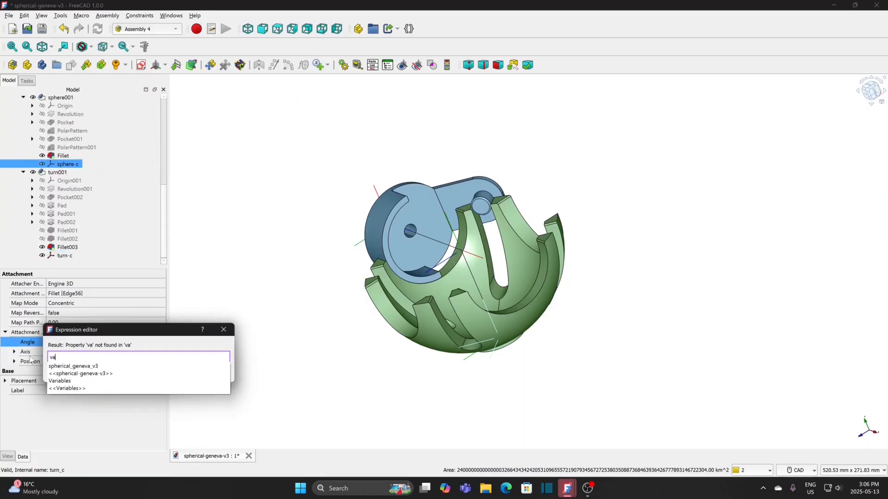
pyautogui.click(56, 380)
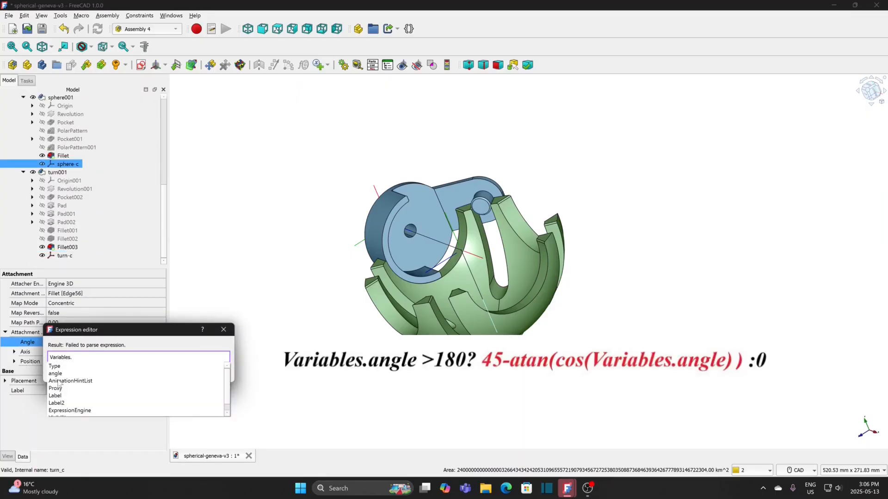
pyautogui.click(57, 378)
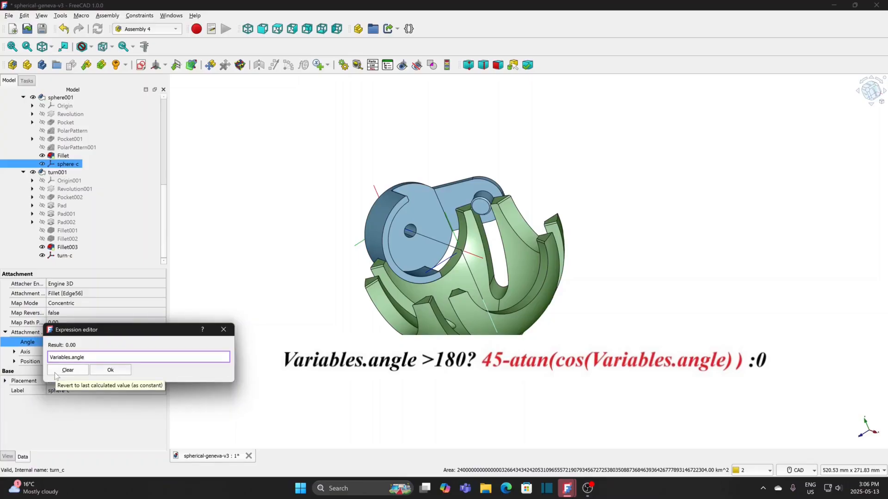
pyautogui.write('>180')
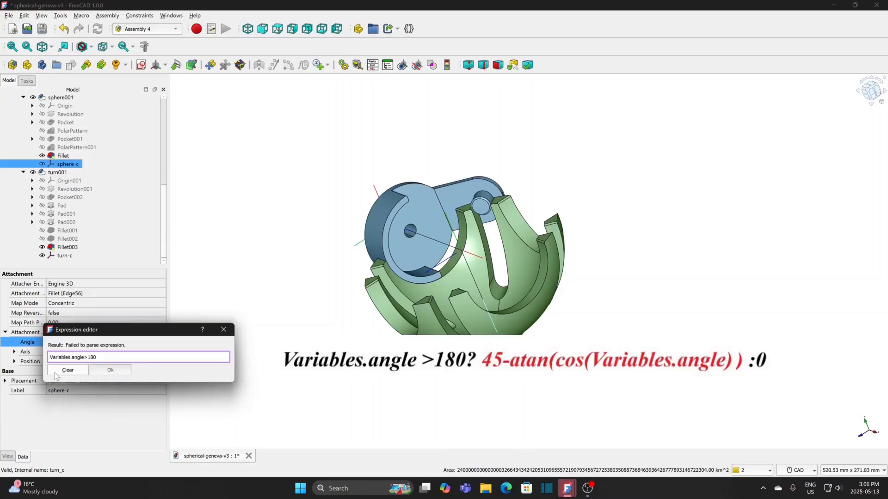
pyautogui.write('? 45-atan(cos(Variables.')
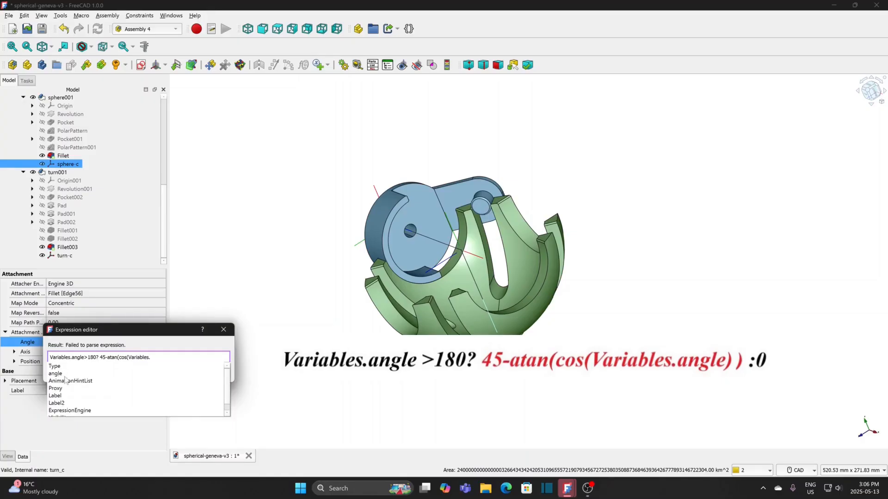
pyautogui.write('angle')
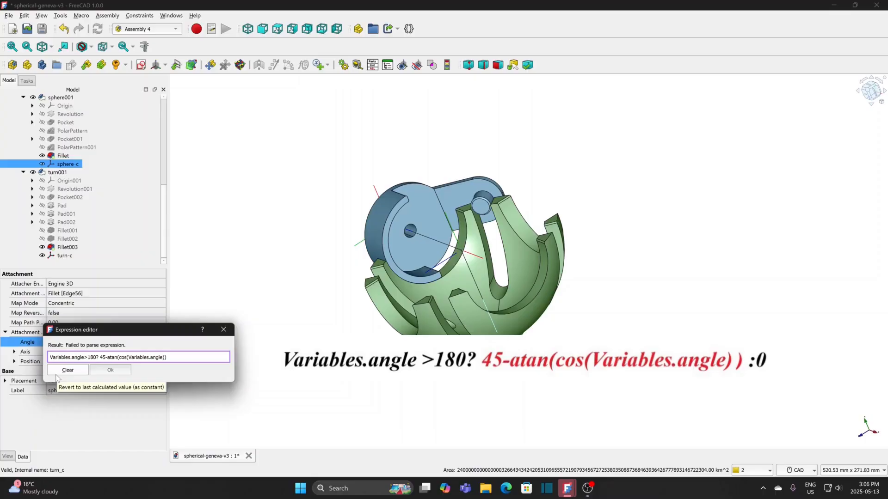
pyautogui.write(')):0')
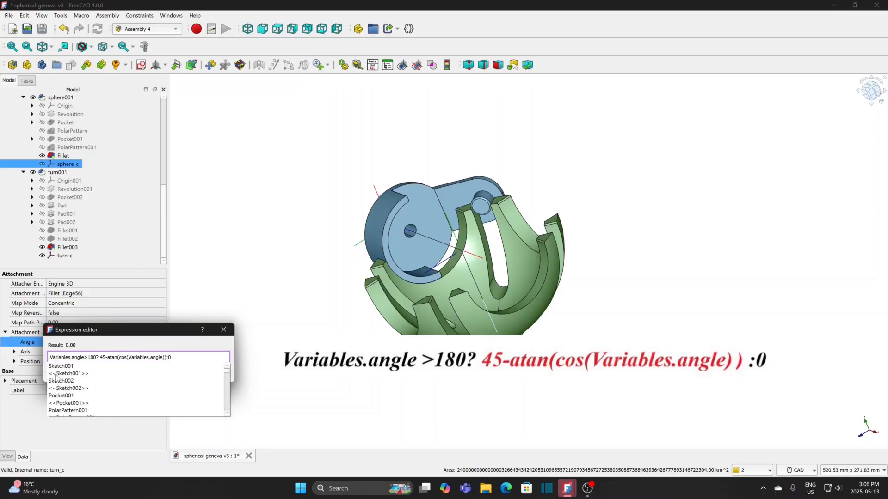
pyautogui.click(167, 348)
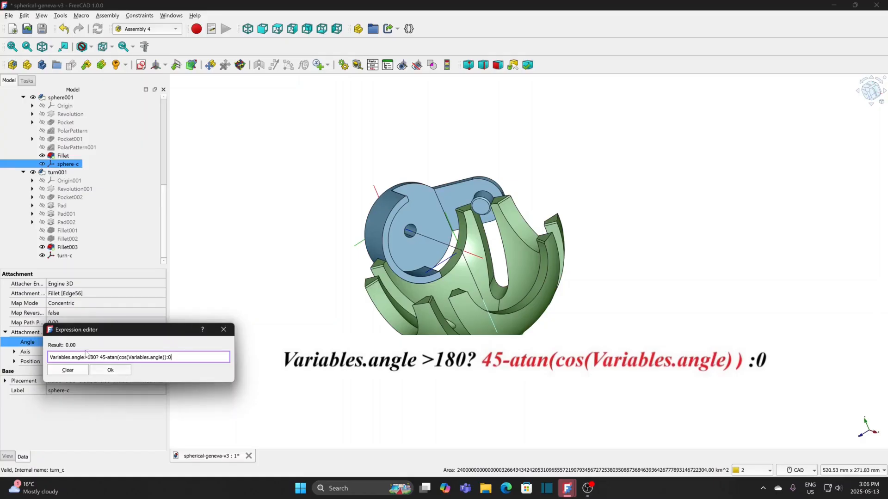
pyautogui.click(106, 372)
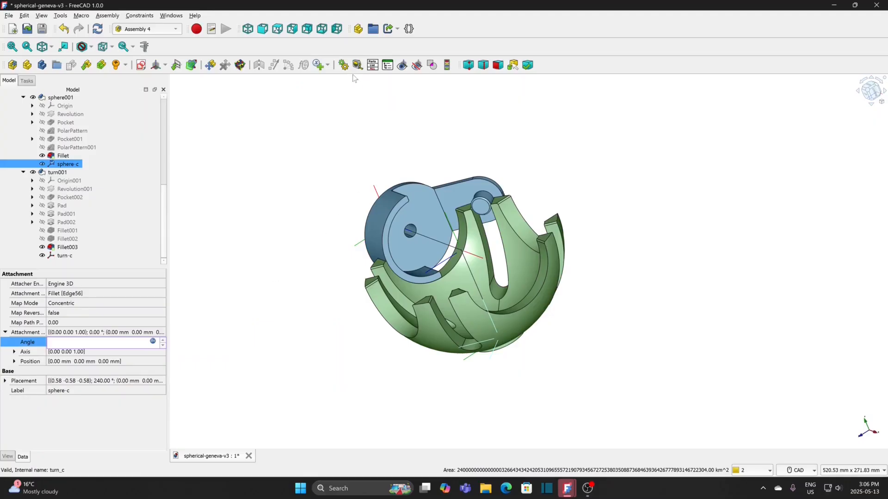
# Step: Set up an assembly animation of the angle variable with range end 360 and step size 5, run it and stop it partway
pyautogui.click(343, 64)
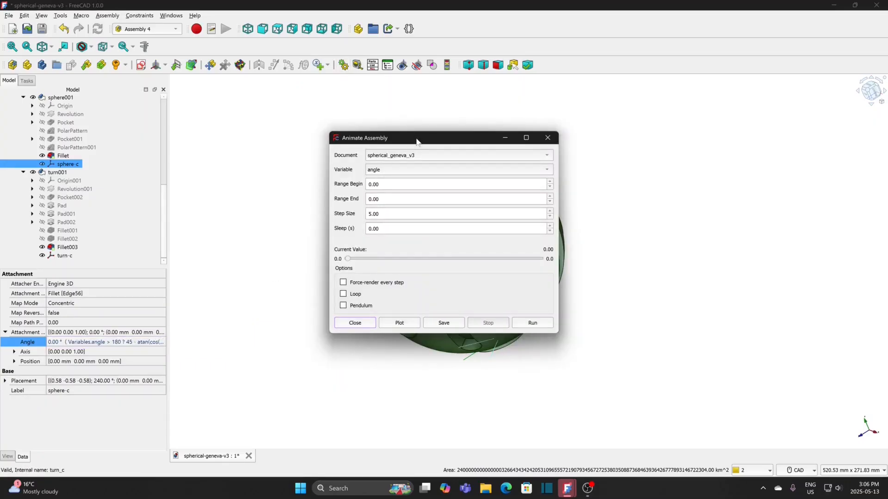
pyautogui.moveTo(416, 138); pyautogui.dragTo(708, 107)
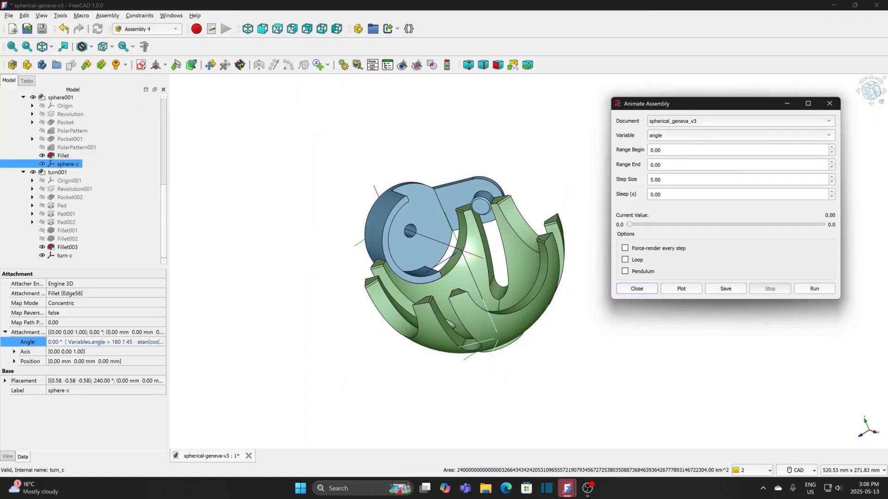
pyautogui.click(662, 165)
pyautogui.moveTo(666, 165); pyautogui.dragTo(616, 168)
pyautogui.write('360')
pyautogui.press('Tab')
pyautogui.write('5')
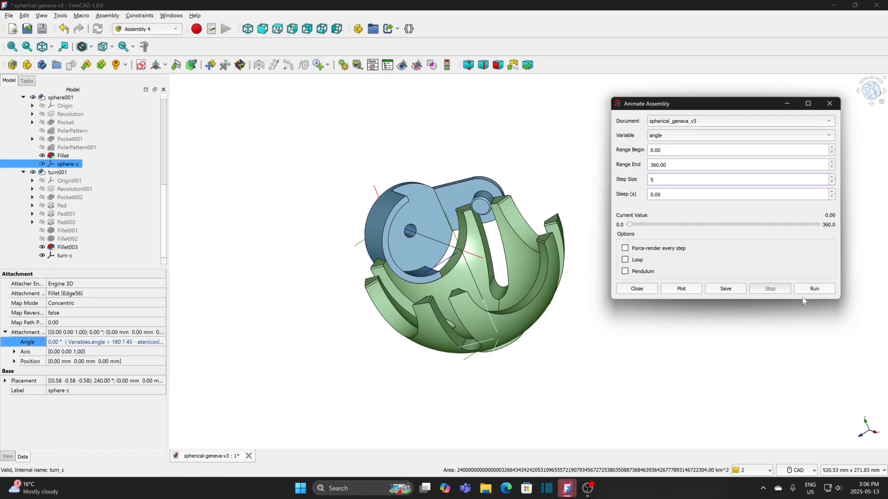
pyautogui.click(750, 137)
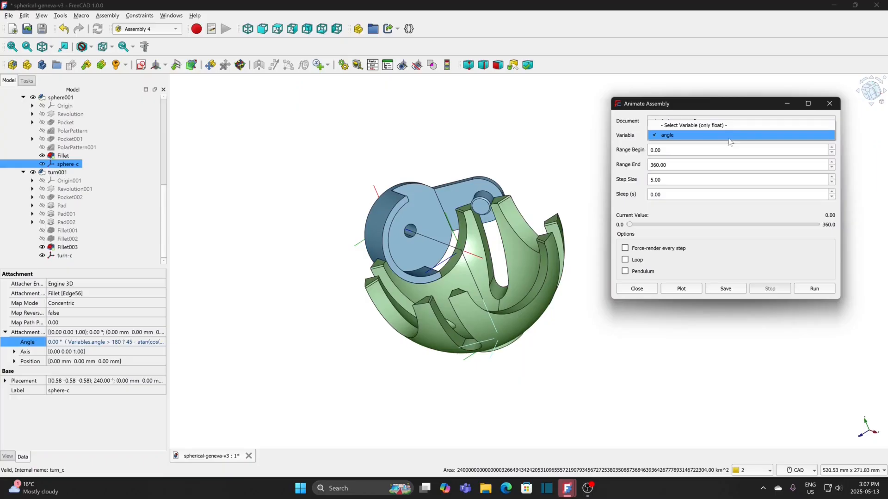
pyautogui.click(676, 136)
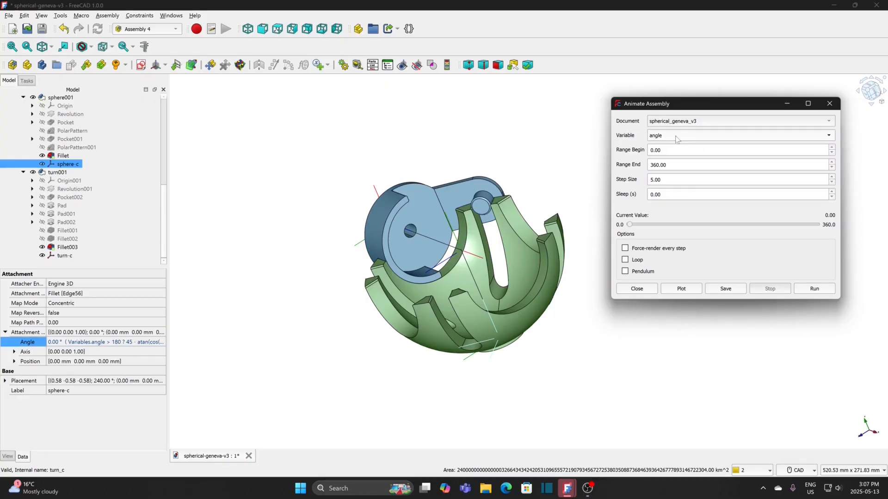
pyautogui.click(814, 289)
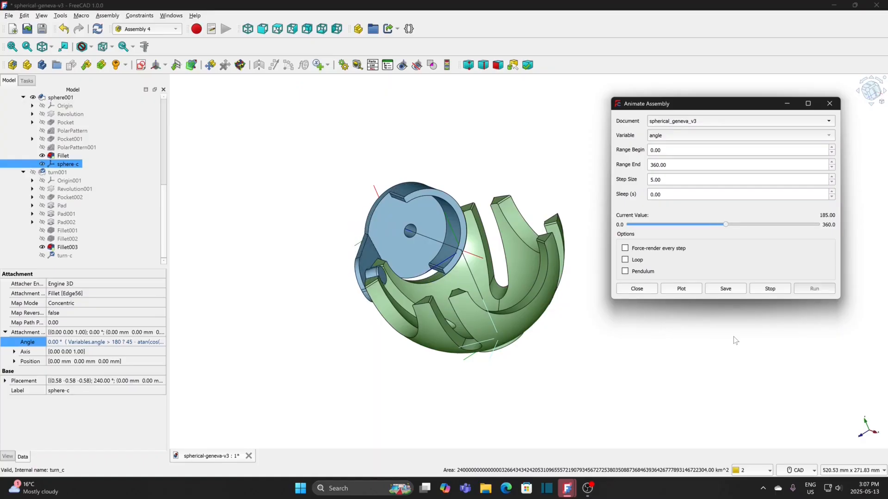
pyautogui.click(766, 290)
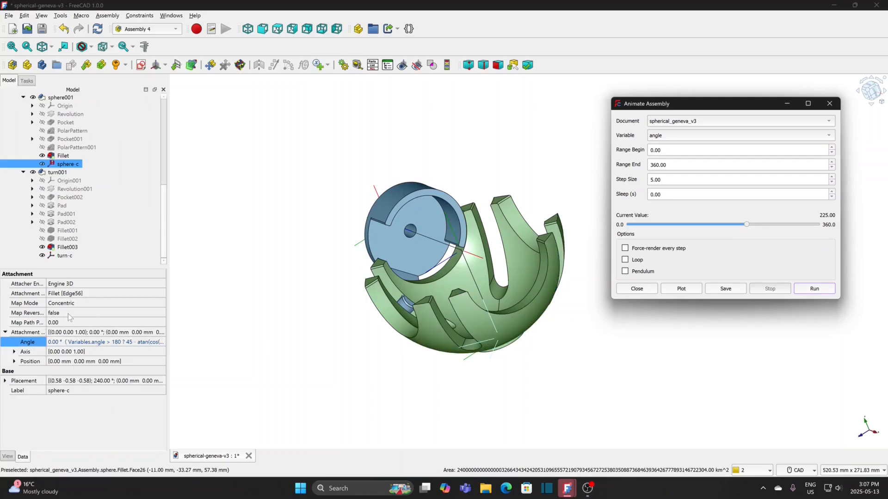
# Step: Change the constant in sphere-c's angle expression to 45 deg, and run the animation partway to test it
pyautogui.click(151, 345)
pyautogui.click(153, 344)
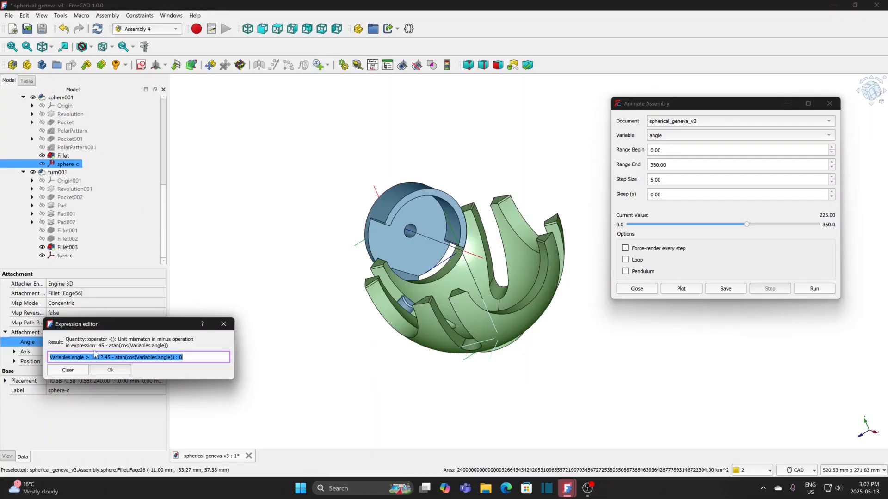
pyautogui.click(111, 358)
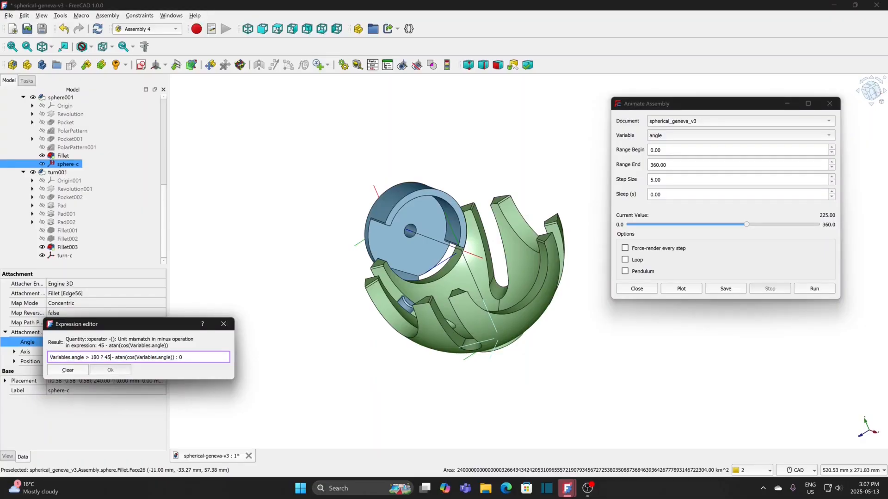
pyautogui.write('deg')
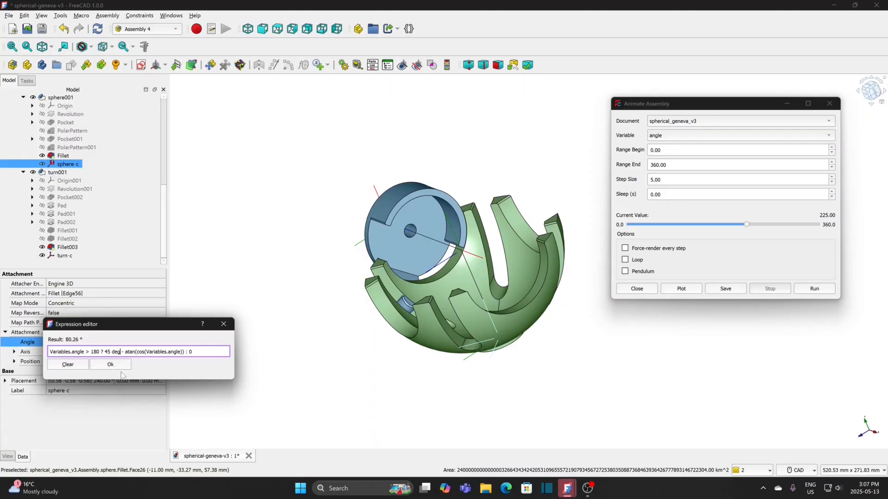
pyautogui.click(113, 367)
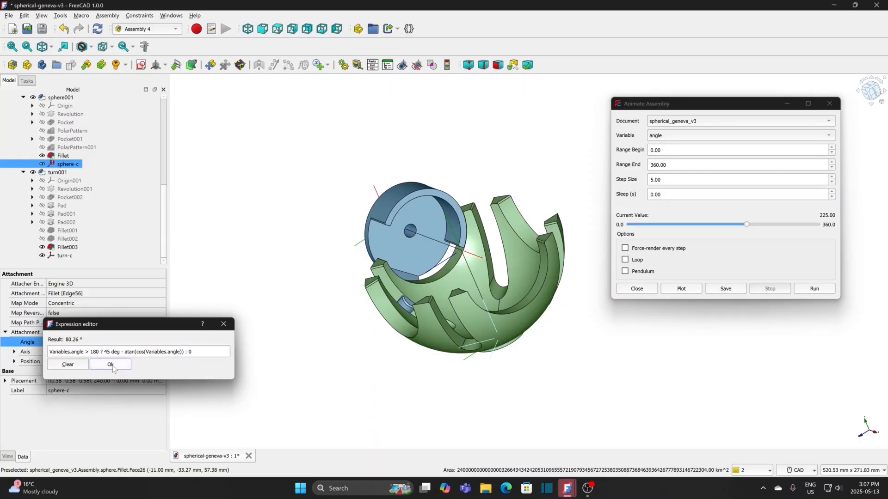
pyautogui.click(204, 356)
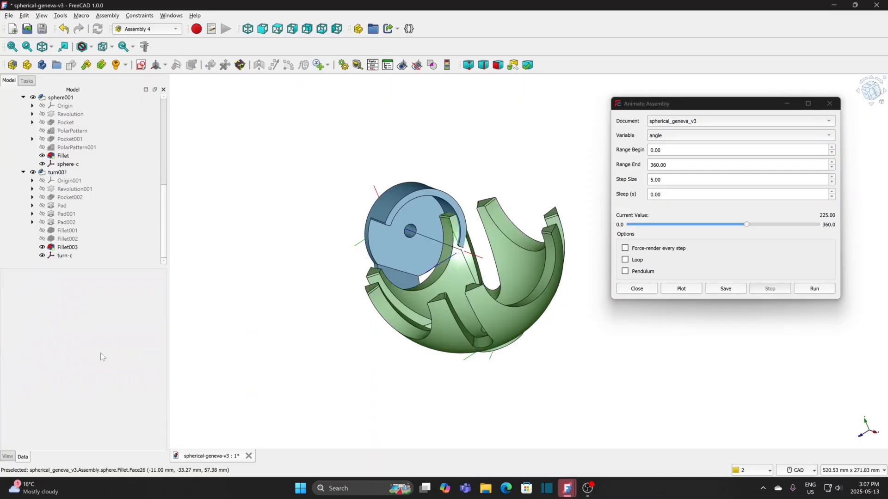
pyautogui.click(807, 289)
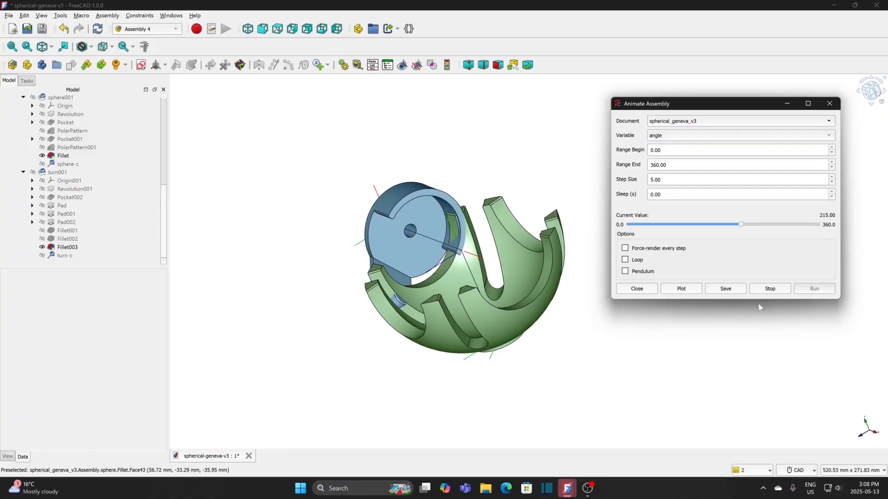
pyautogui.click(767, 293)
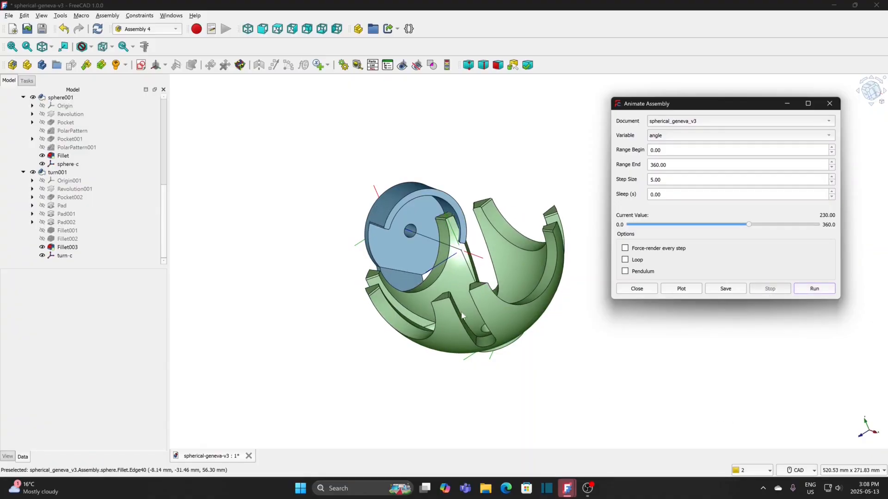
# Step: Change the second term of sphere-c's angle expression to -45 deg + atan(cos(Variables.angle)) and accept it
pyautogui.click(67, 164)
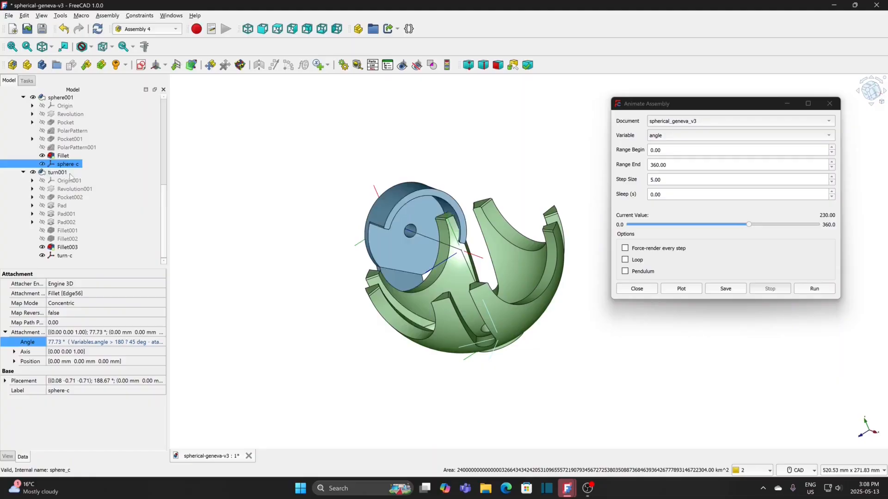
pyautogui.click(157, 346)
pyautogui.click(149, 344)
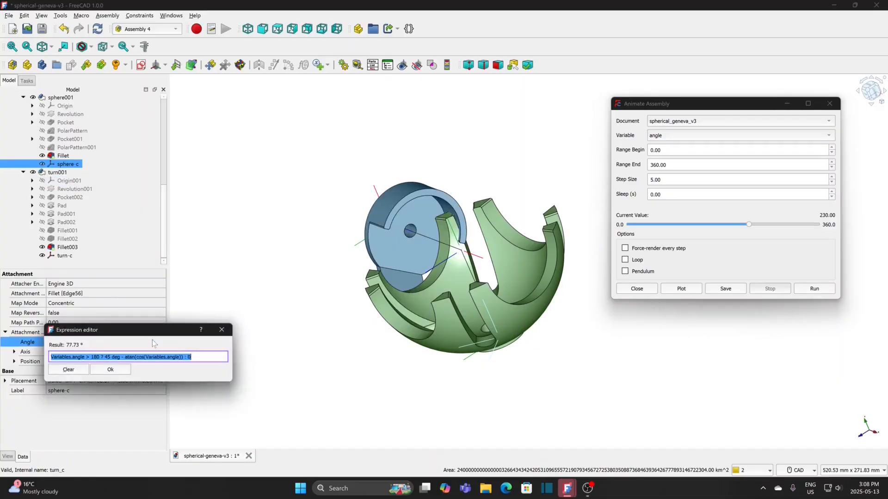
pyautogui.click(105, 357)
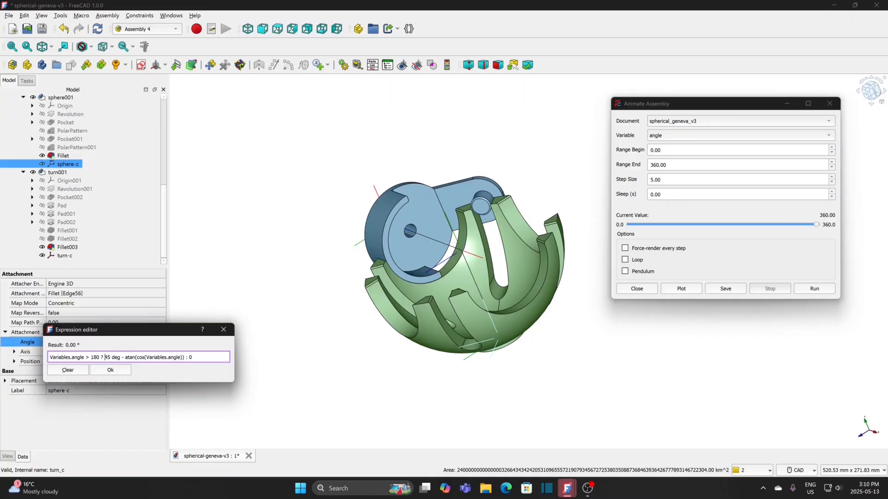
pyautogui.write('-')
pyautogui.press('BackSpace')
pyautogui.write('+')
pyautogui.click(119, 370)
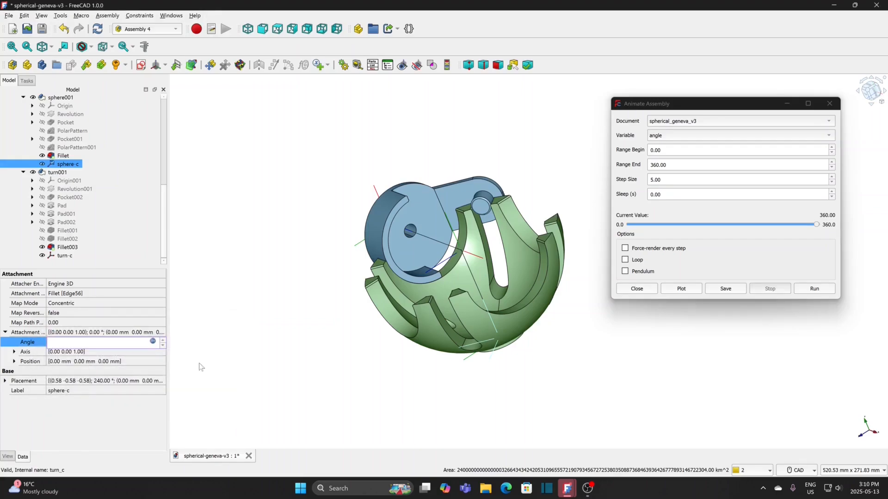
pyautogui.click(670, 324)
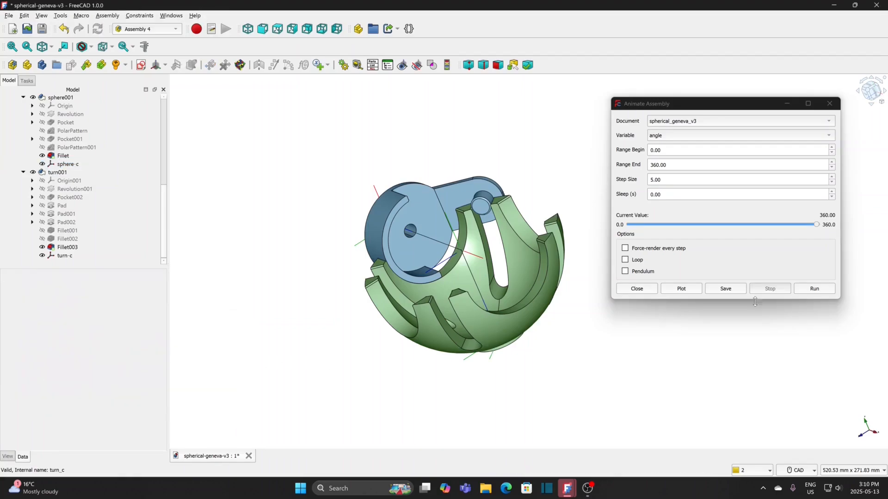
# Step: Run the full animation and examine how the turn pin meshes with the sphere's slots up close
pyautogui.click(810, 290)
pyautogui.click(809, 290)
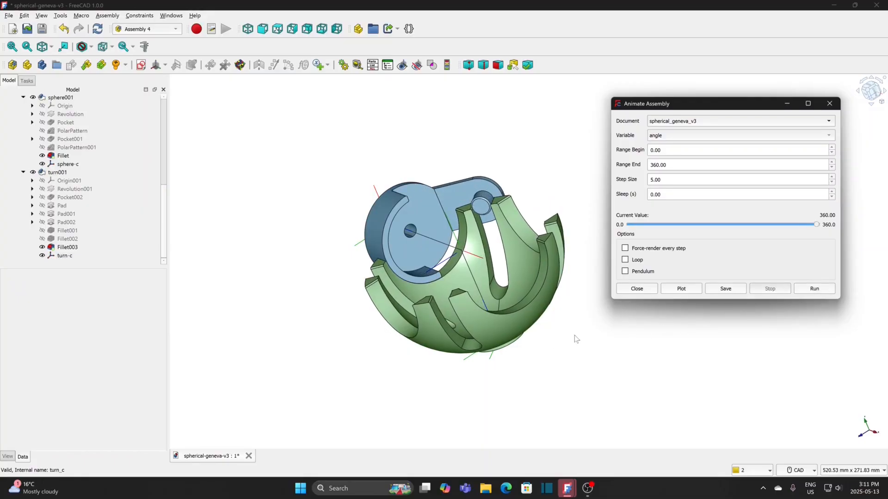
pyautogui.moveTo(574, 335)
pyautogui.mouseDown(button='middle')
pyautogui.moveTo(561, 331)
pyautogui.moveTo(611, 326)
pyautogui.moveTo(440, 389)
pyautogui.moveTo(414, 357)
pyautogui.moveTo(456, 352)
pyautogui.moveTo(472, 309)
pyautogui.moveTo(505, 321)
pyautogui.moveTo(517, 292)
pyautogui.moveTo(603, 332)
pyautogui.mouseUp(button='middle')
pyautogui.scroll(2, 516, 278)
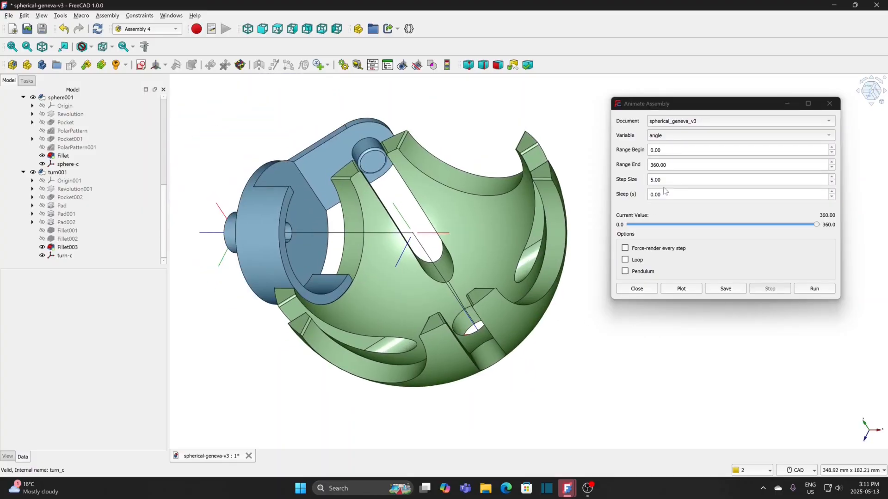
# Step: Set the animation step size to 10, enable looping and run the animation
pyautogui.click(635, 182)
pyautogui.write('10')
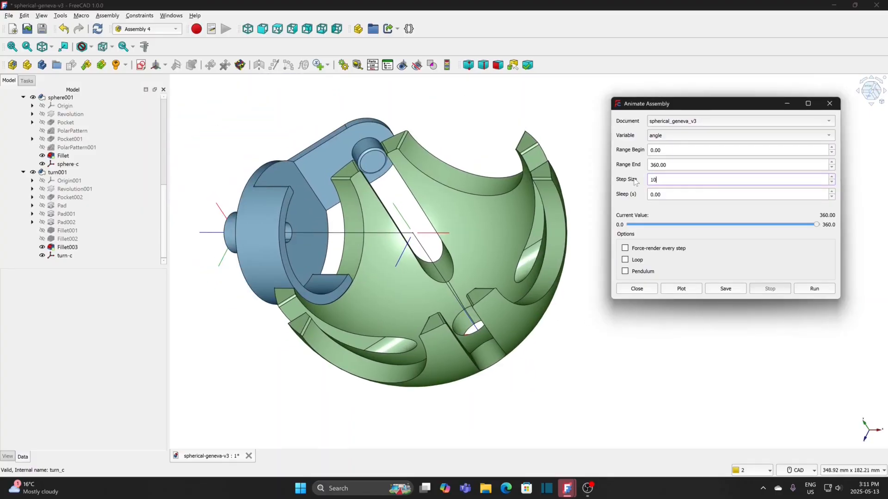
pyautogui.click(625, 260)
pyautogui.click(813, 291)
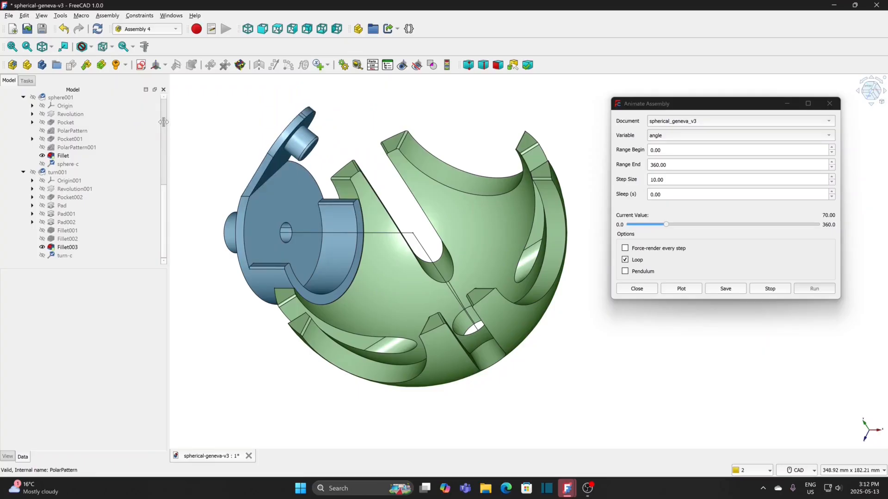
# Step: Select the master sketch in the assembly
pyautogui.scroll(3, 162, 121)
pyautogui.click(54, 157)
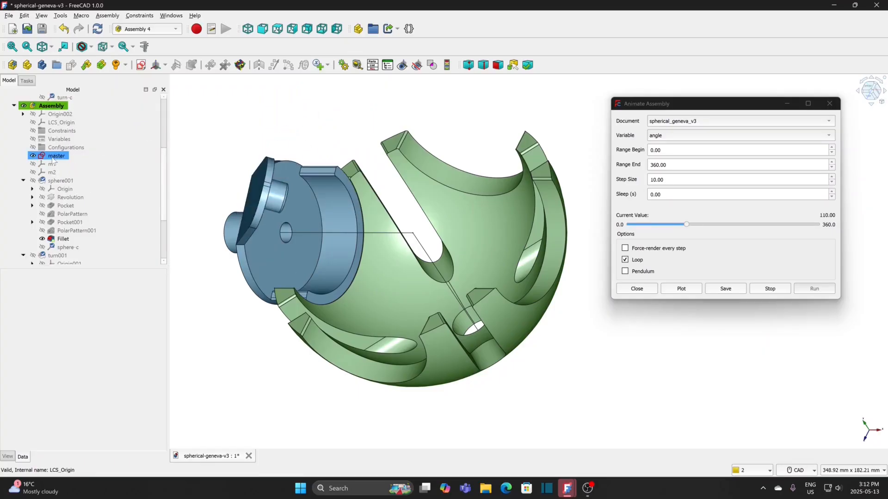